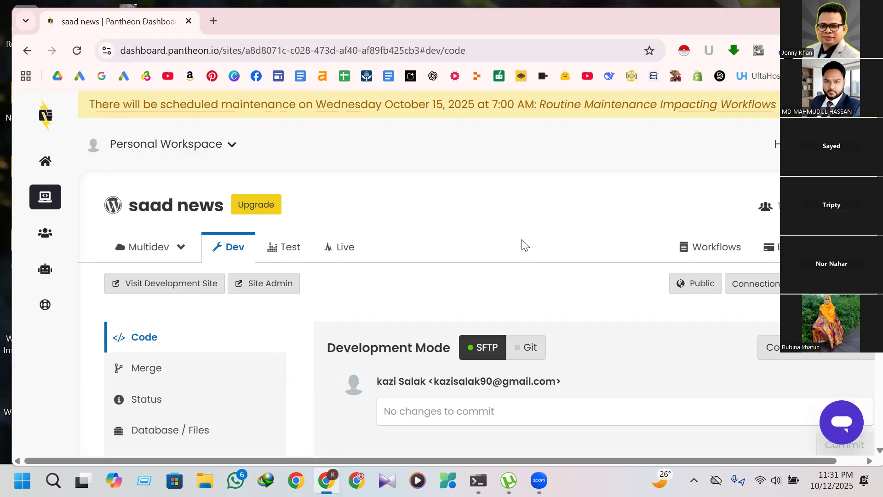
# Open the dev site's WordPress admin, dismiss the sandbox notice, and continue in English (United States)
pyautogui.click(258, 284)
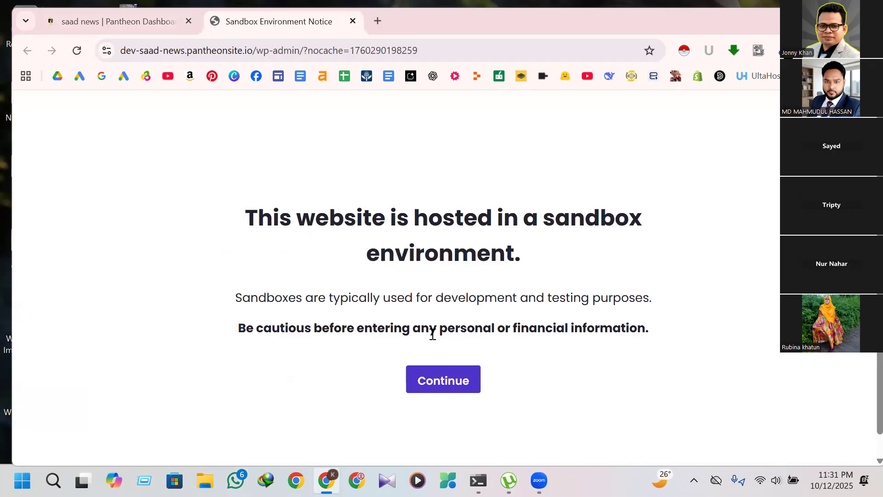
pyautogui.click(445, 383)
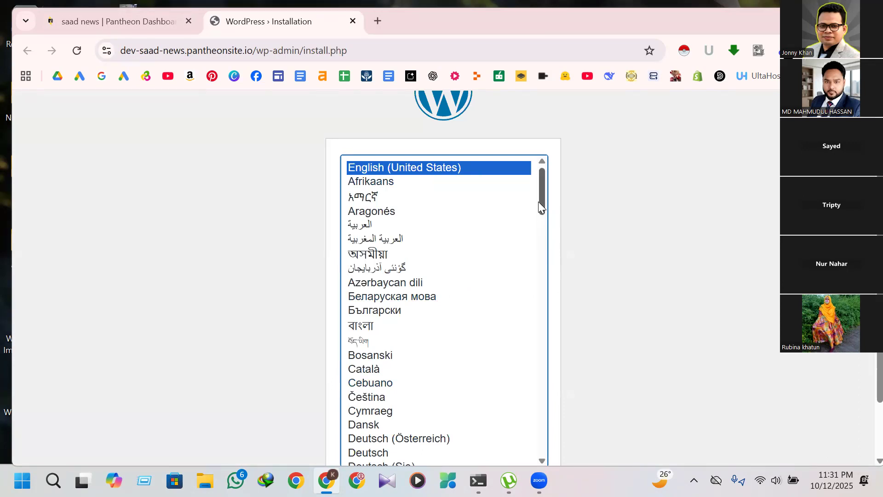
pyautogui.scroll(-5, 539, 202)
pyautogui.scroll(-4, 547, 263)
pyautogui.scroll(-2, 605, 283)
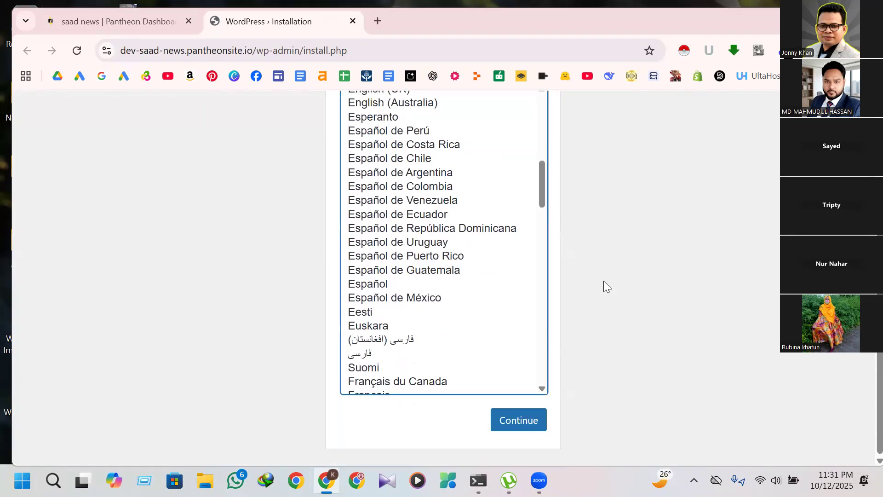
pyautogui.click(514, 421)
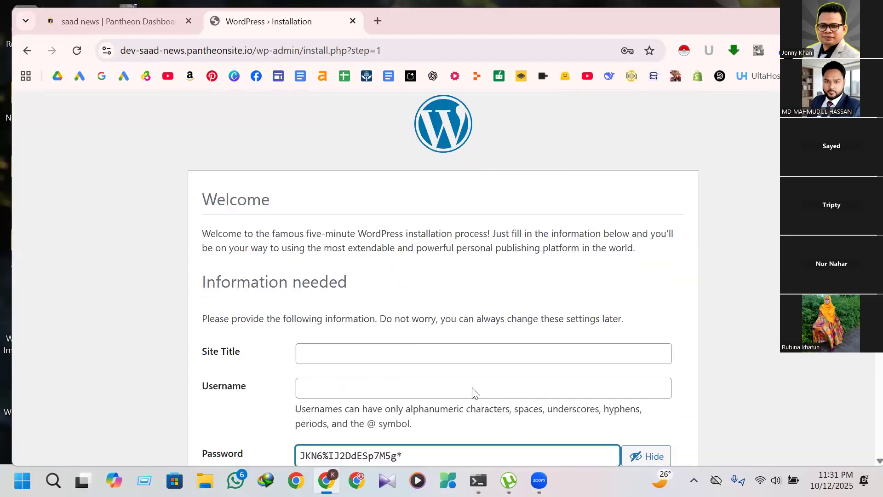
# Enter the site title 'saad news' and an admin username
pyautogui.click(346, 351)
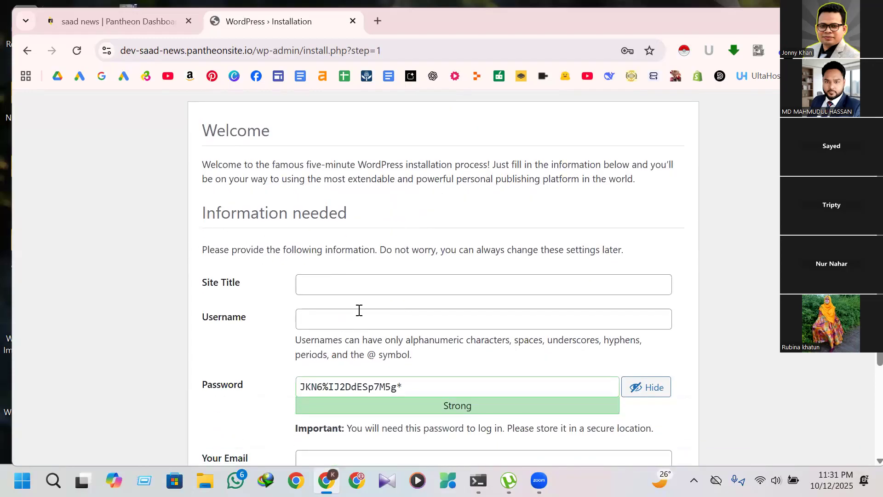
pyautogui.click(359, 287)
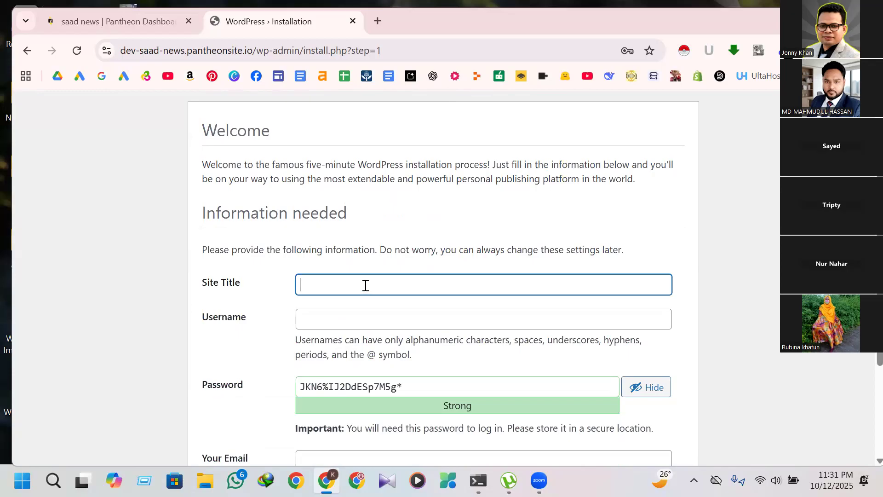
pyautogui.write('saad')
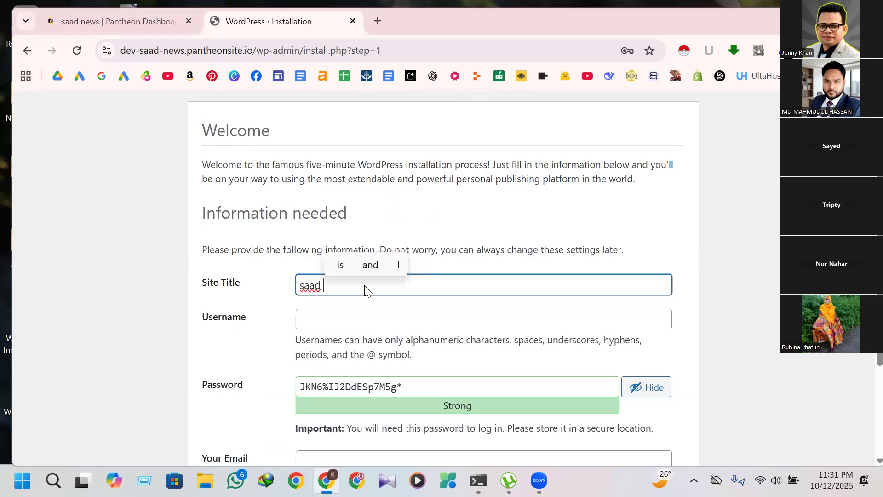
pyautogui.write(' n')
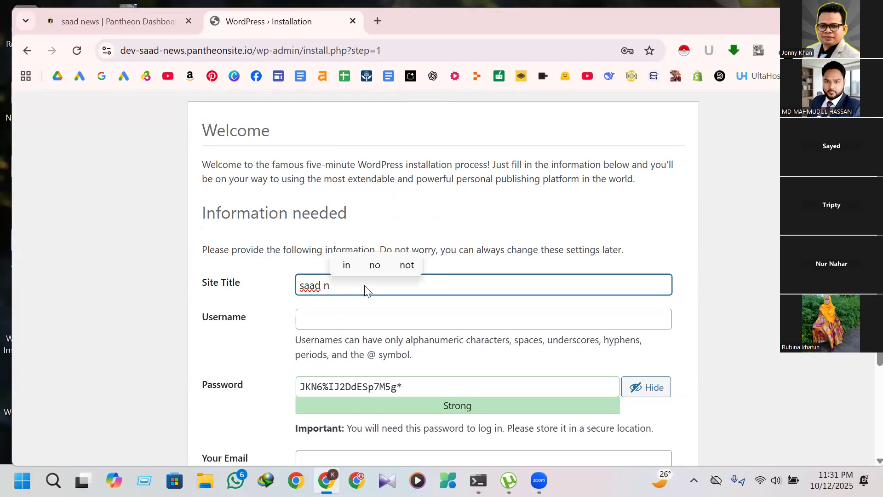
pyautogui.write('ews')
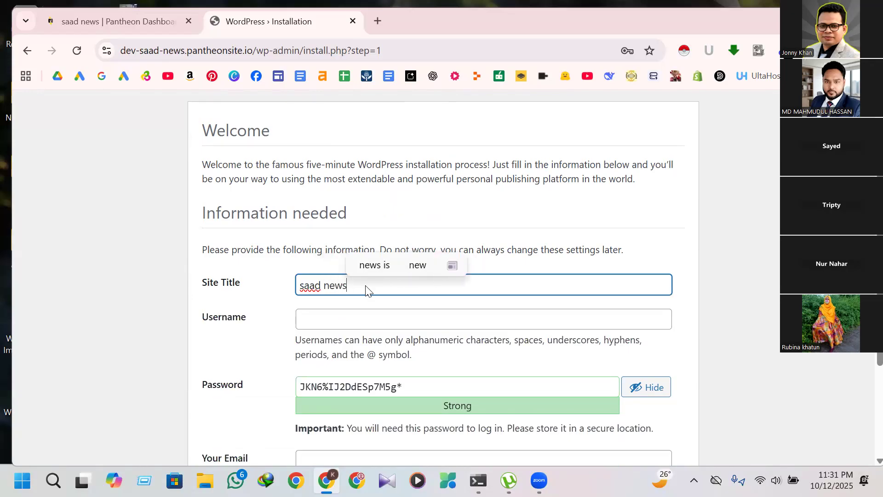
pyautogui.click(363, 316)
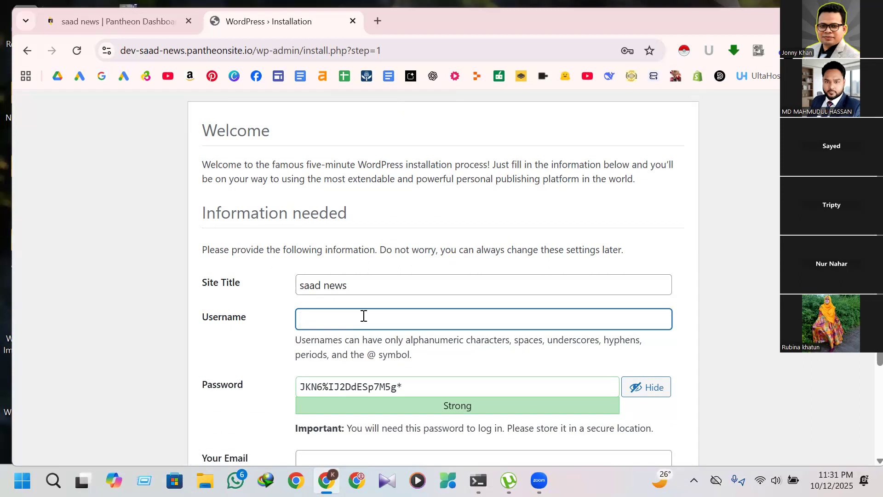
pyautogui.write('saad')
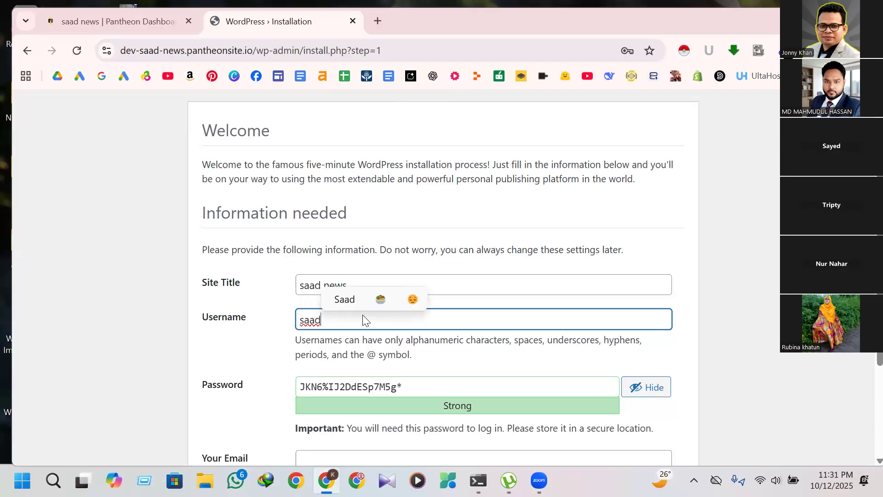
pyautogui.write('13')
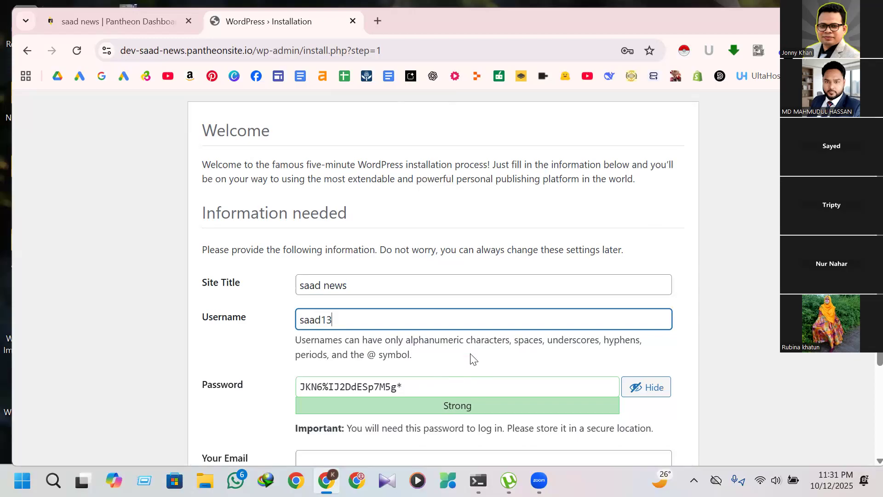
# Replace the generated password with a self-chosen one and move to the e-mail field
pyautogui.scroll(-1, 469, 354)
pyautogui.click(464, 384)
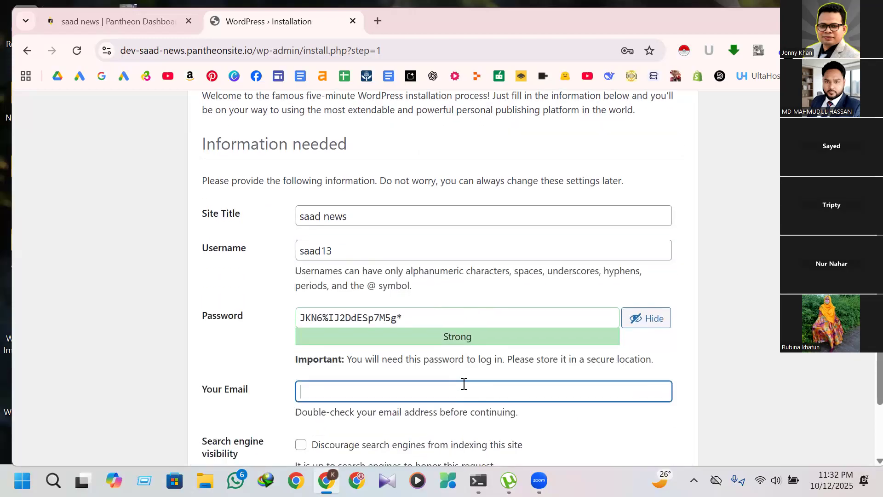
pyautogui.tripleClick(443, 320)
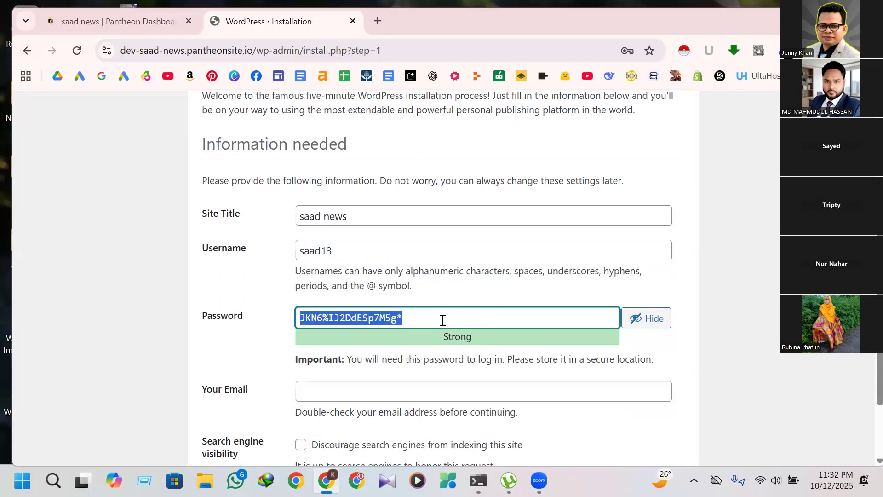
pyautogui.press('BackSpace')
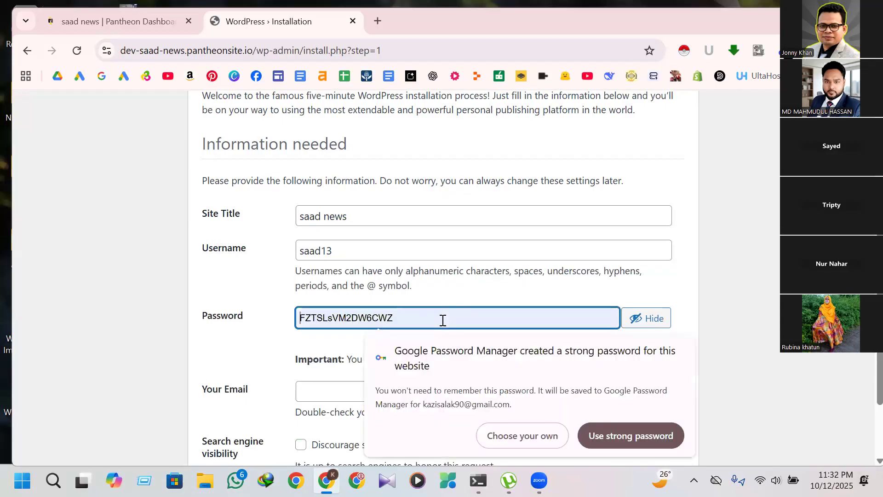
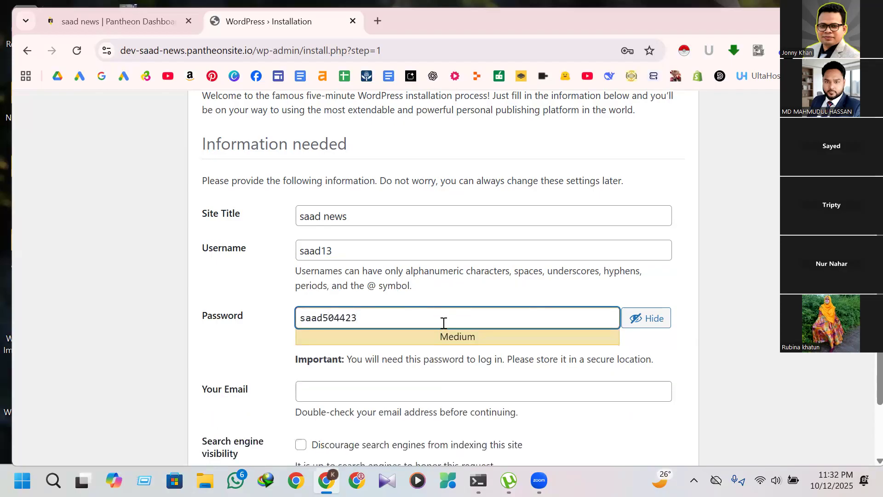
pyautogui.click(449, 391)
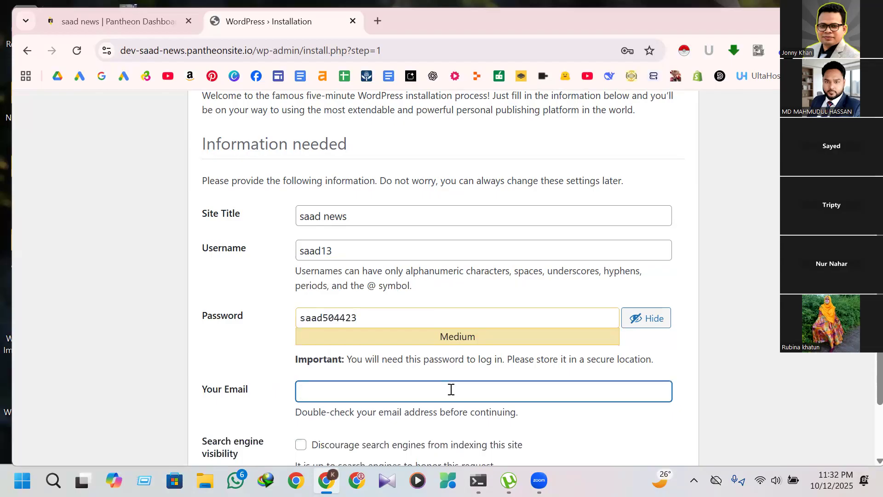
pyautogui.click(845, 50)
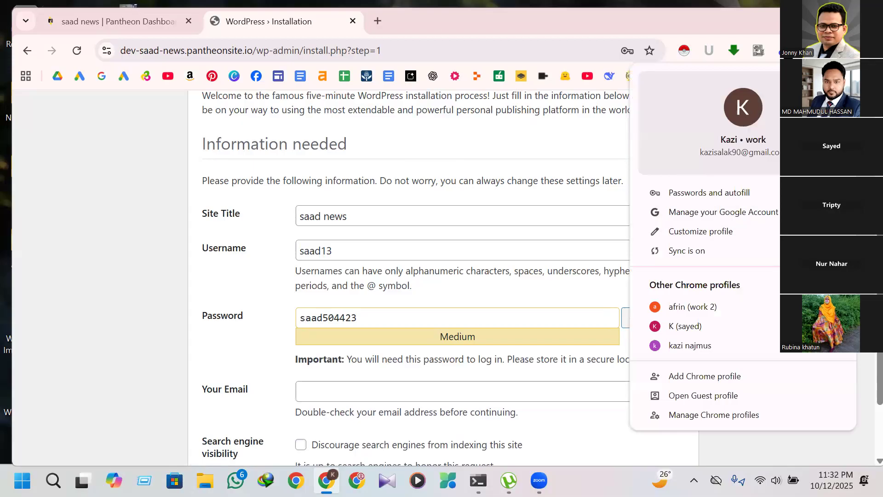
# Open a new Chrome tab and bring up the signed-in Google account details
pyautogui.click(441, 391)
pyautogui.click(867, 51)
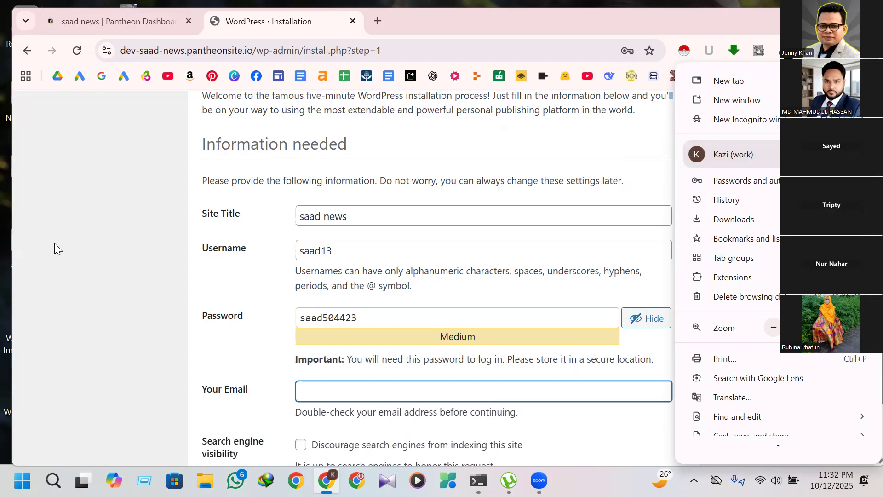
pyautogui.click(55, 199)
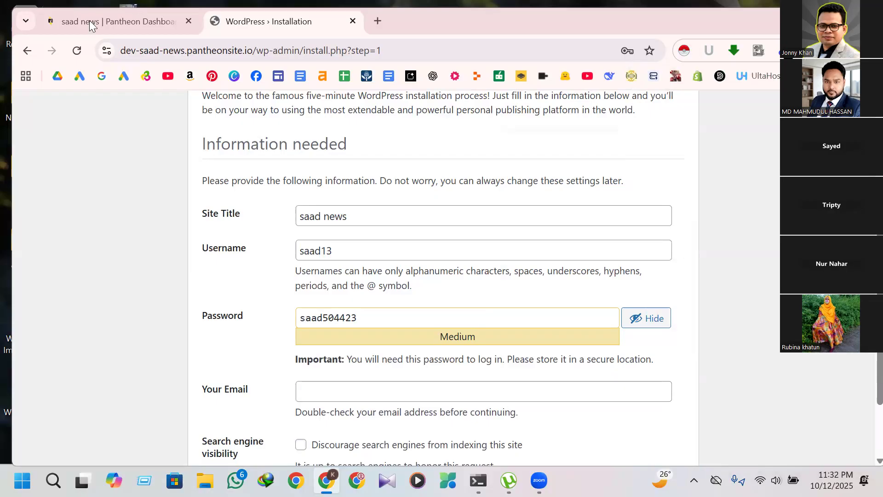
pyautogui.click(381, 23)
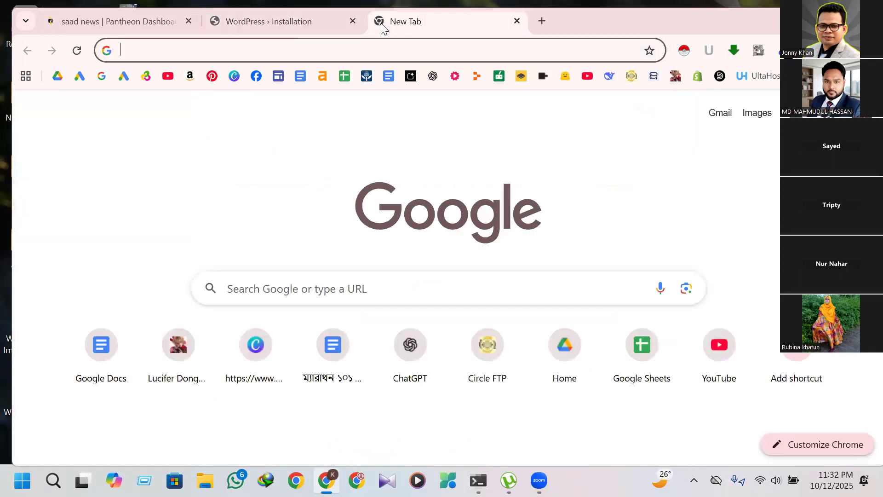
pyautogui.click(859, 113)
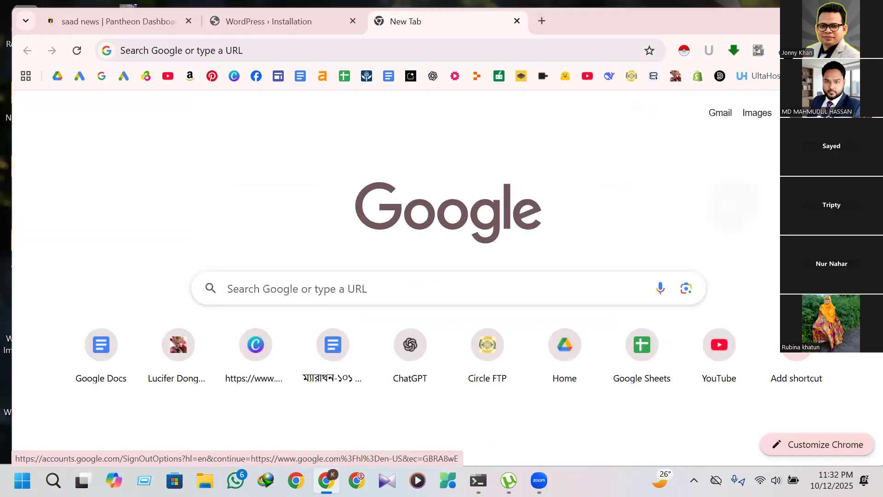
# Copy the account's e-mail address and return to the WordPress installation tab
pyautogui.moveTo(784, 156); pyautogui.dragTo(659, 157)
pyautogui.rightClick(709, 157)
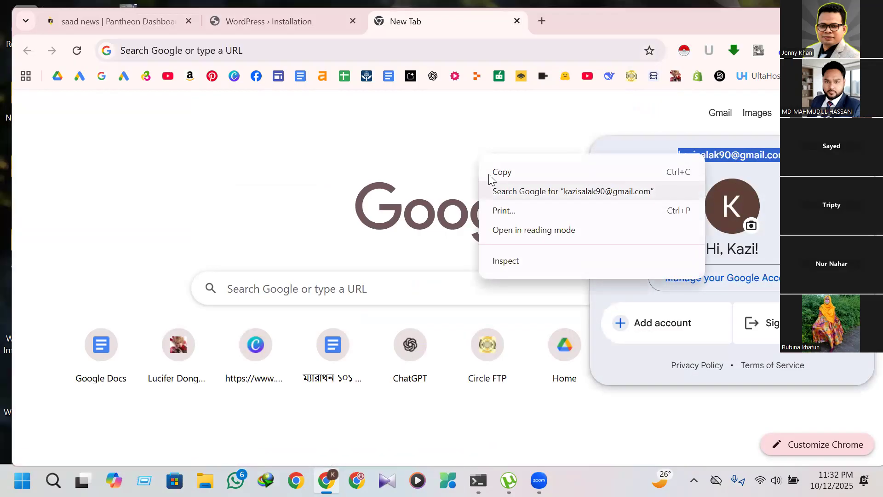
pyautogui.click(490, 174)
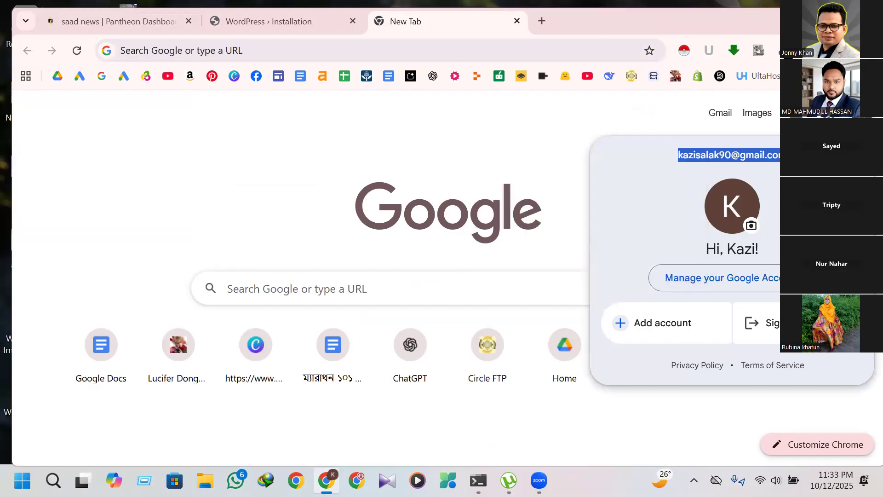
pyautogui.rightClick(706, 148)
pyautogui.click(593, 168)
pyautogui.click(170, 21)
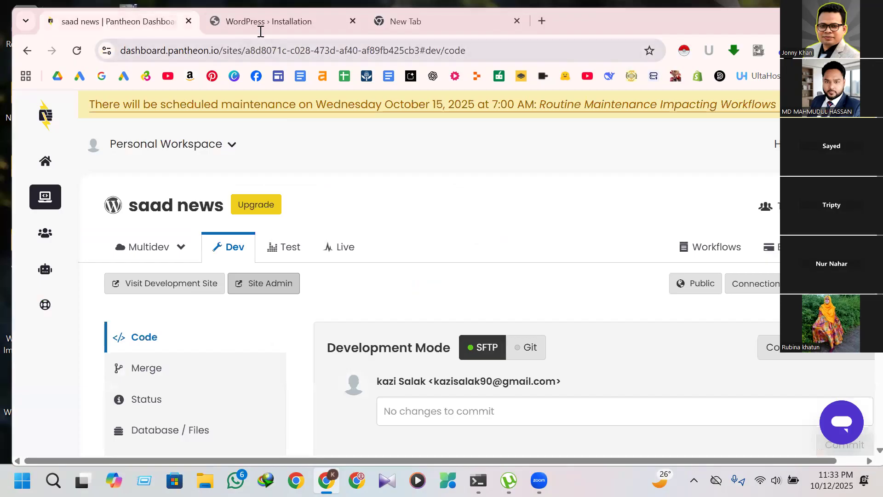
pyautogui.hotkey('ctrl', 'Tab')
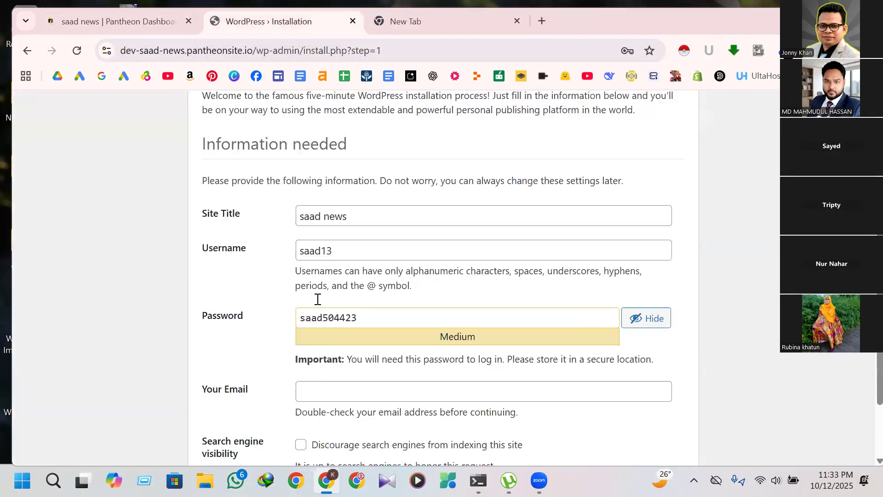
# Paste the copied e-mail into Your Email, install WordPress, and save the login in Chrome
pyautogui.scroll(-2, 316, 307)
pyautogui.rightClick(348, 309)
pyautogui.click(339, 307)
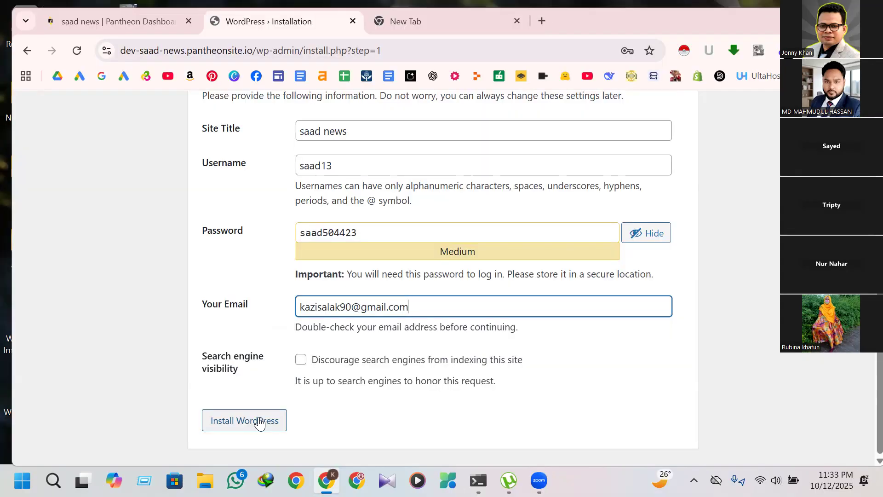
pyautogui.click(260, 422)
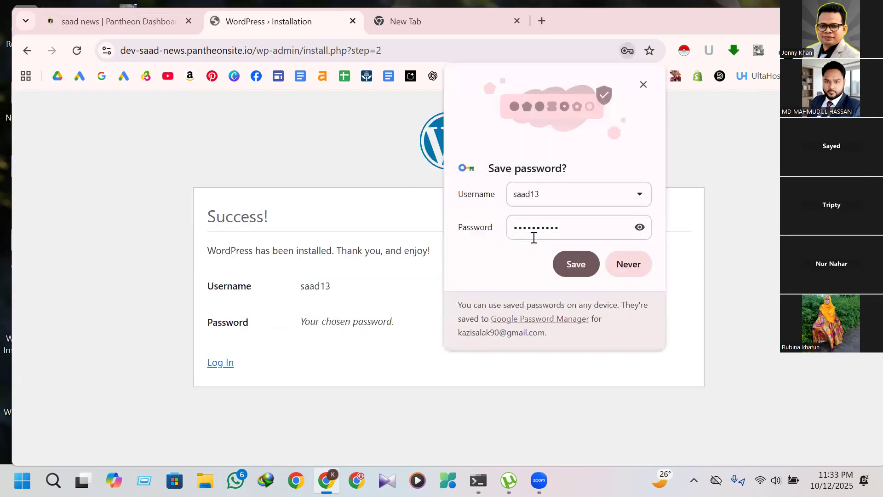
pyautogui.click(574, 264)
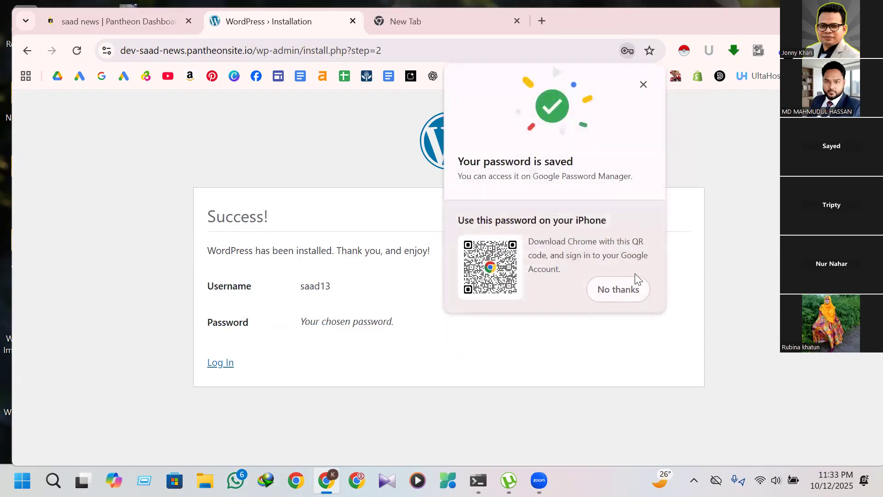
pyautogui.click(631, 288)
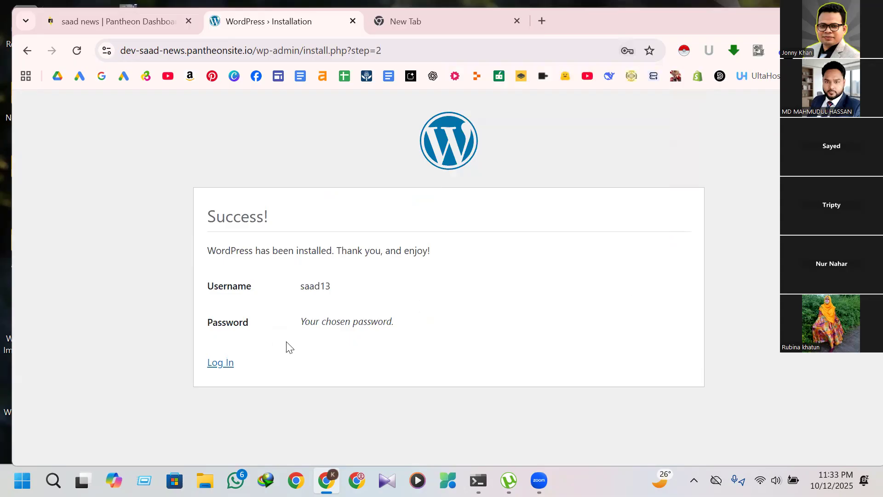
# Log in to the saad news admin and open the public site in its own tab
pyautogui.click(218, 364)
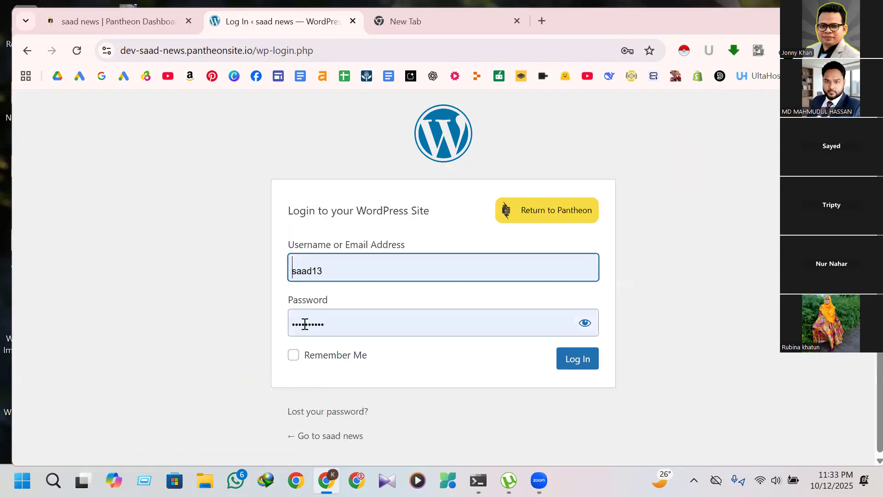
pyautogui.click(579, 365)
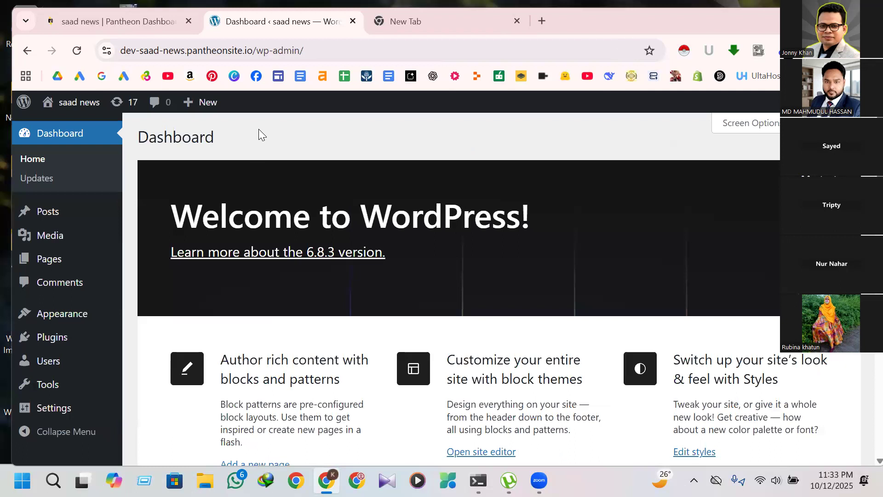
pyautogui.moveTo(55, 108)
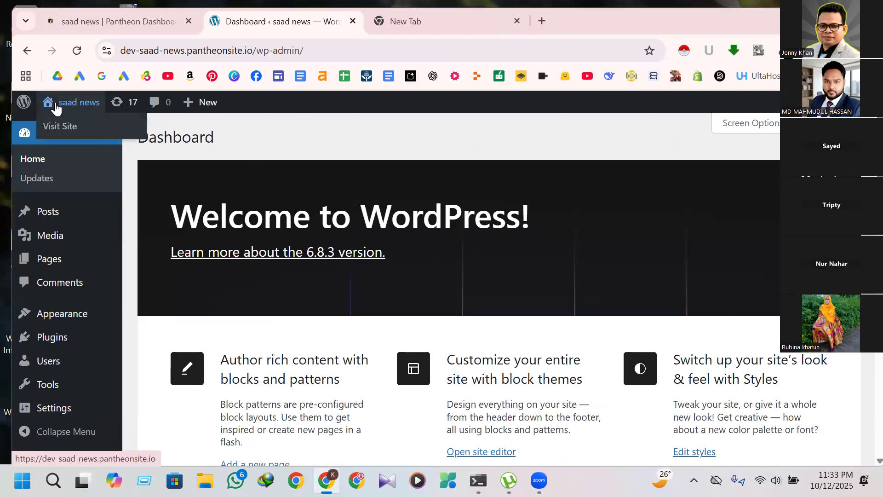
pyautogui.rightClick(71, 127)
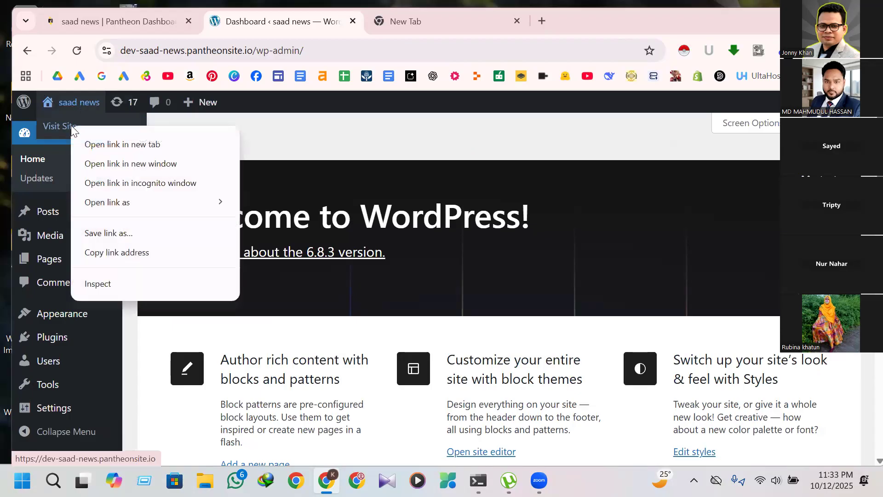
pyautogui.click(114, 145)
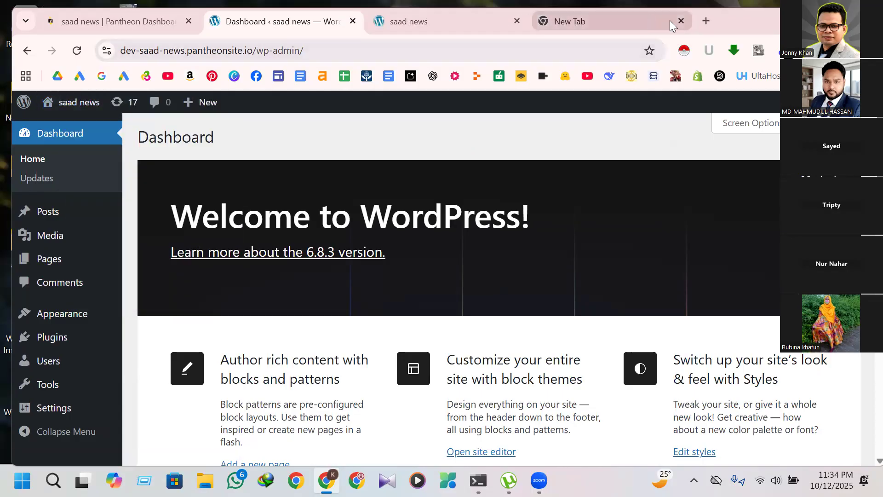
pyautogui.click(681, 20)
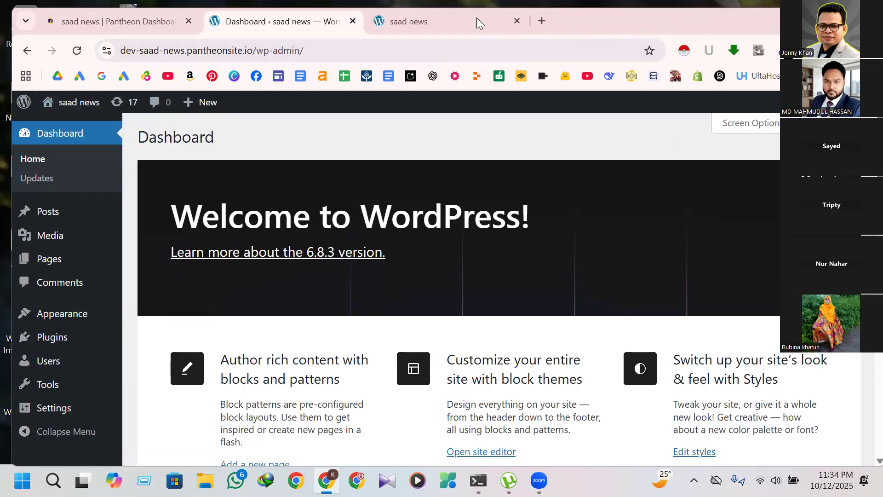
pyautogui.click(449, 24)
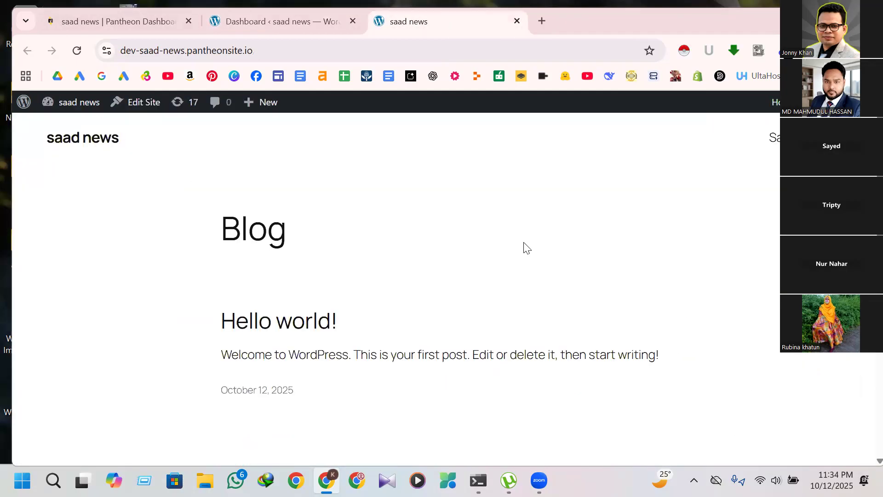
# Switch between the saad news Blog and admin Dashboard tabs, ending on the Dashboard
pyautogui.scroll(-4, 264, 247)
pyautogui.scroll(3, 480, 201)
pyautogui.scroll(-3, 377, 209)
pyautogui.scroll(5, 278, 219)
pyautogui.click(269, 17)
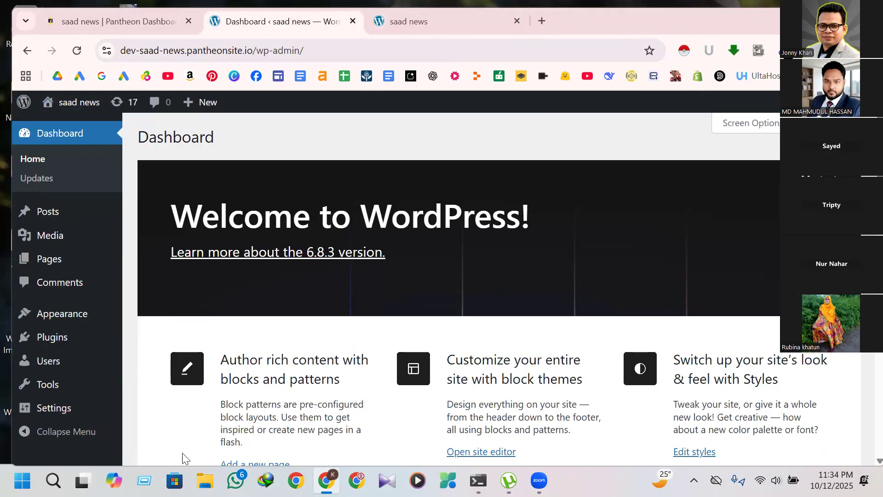
pyautogui.click(453, 22)
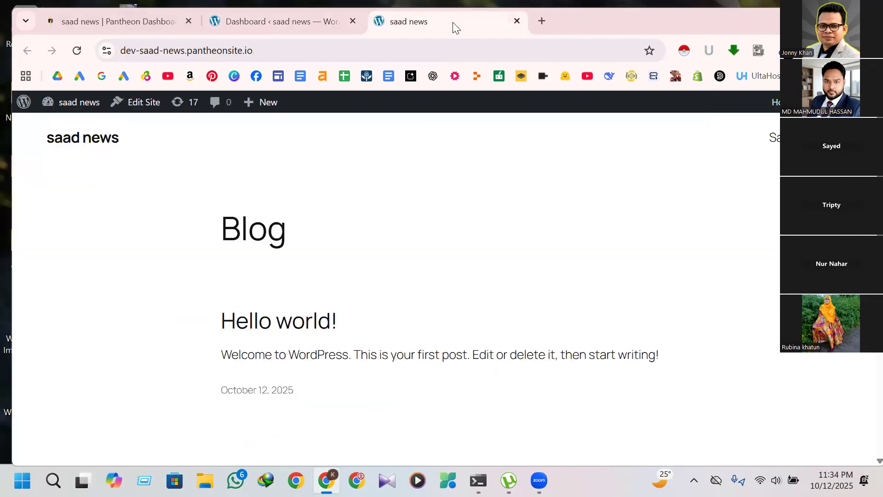
pyautogui.click(283, 20)
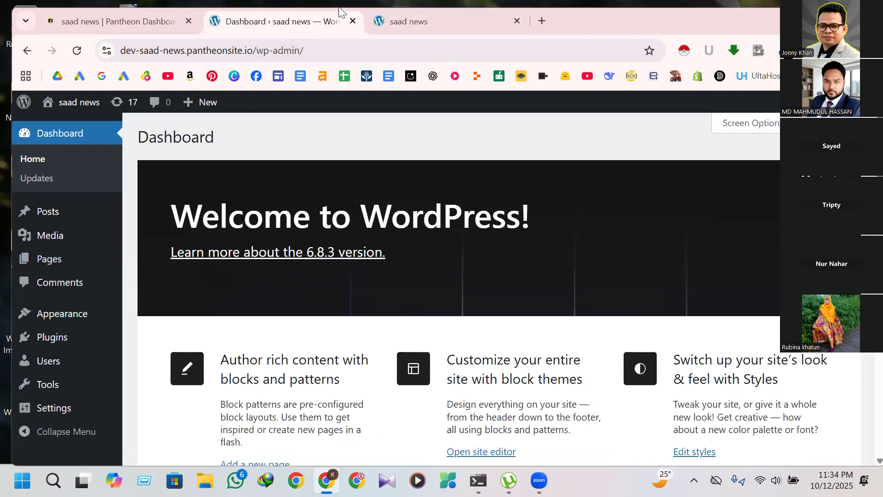
pyautogui.click(425, 22)
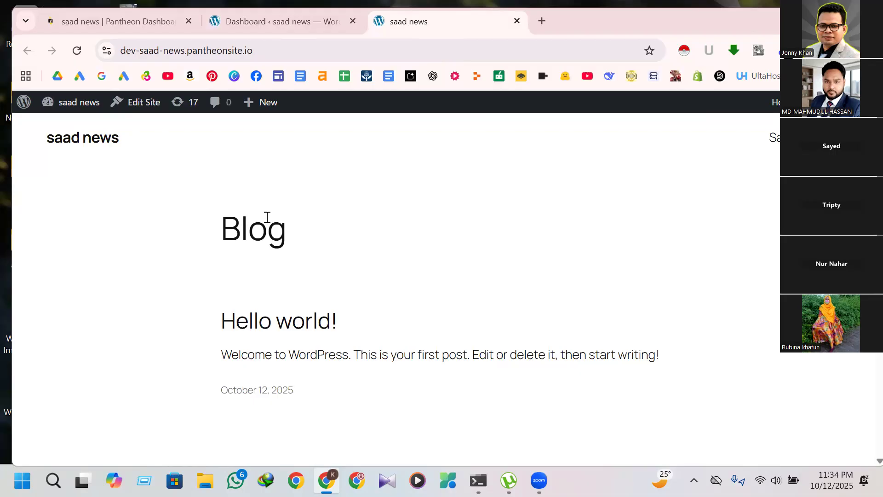
pyautogui.click(261, 23)
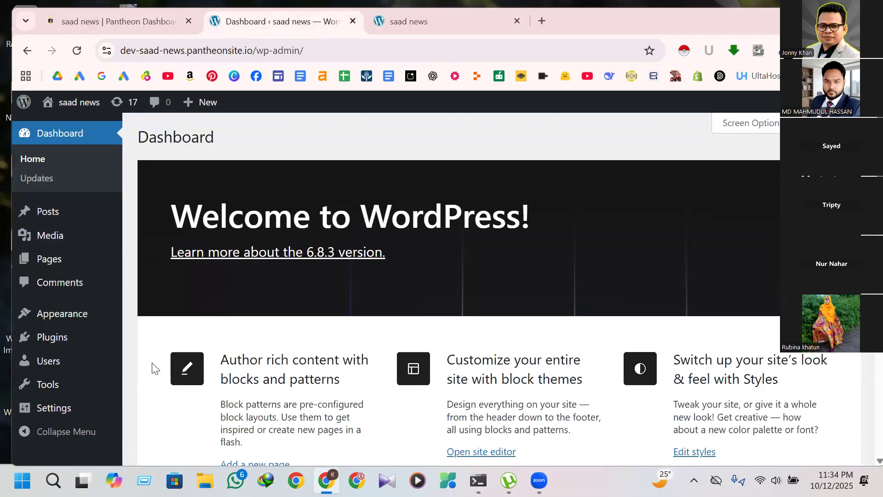
pyautogui.scroll(-1, 330, 288)
pyautogui.scroll(-3, 329, 288)
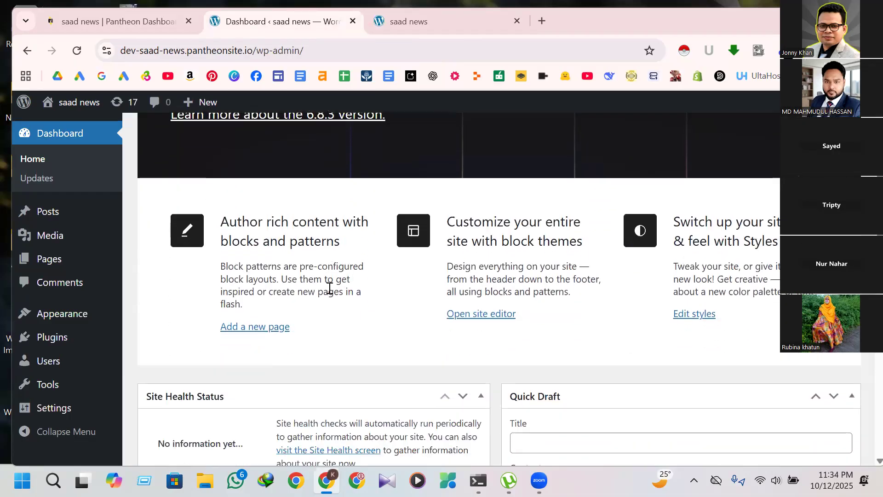
pyautogui.scroll(-3, 329, 288)
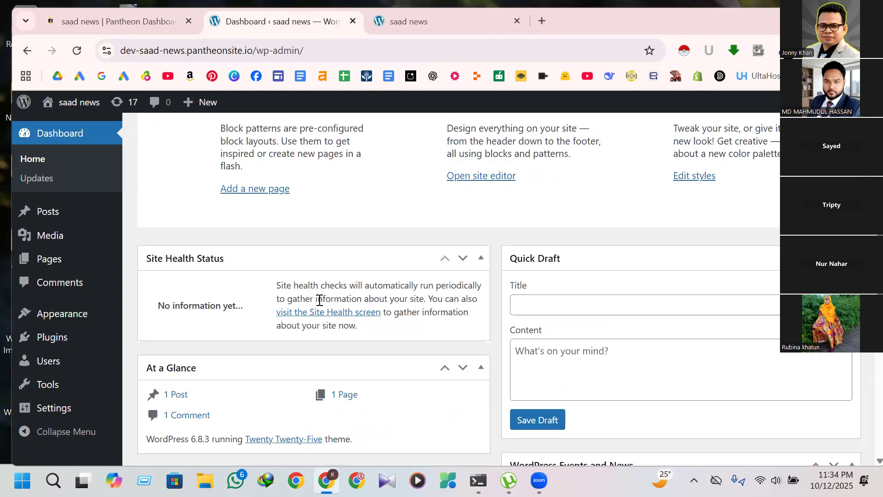
pyautogui.scroll(3, 184, 271)
pyautogui.scroll(3, 191, 251)
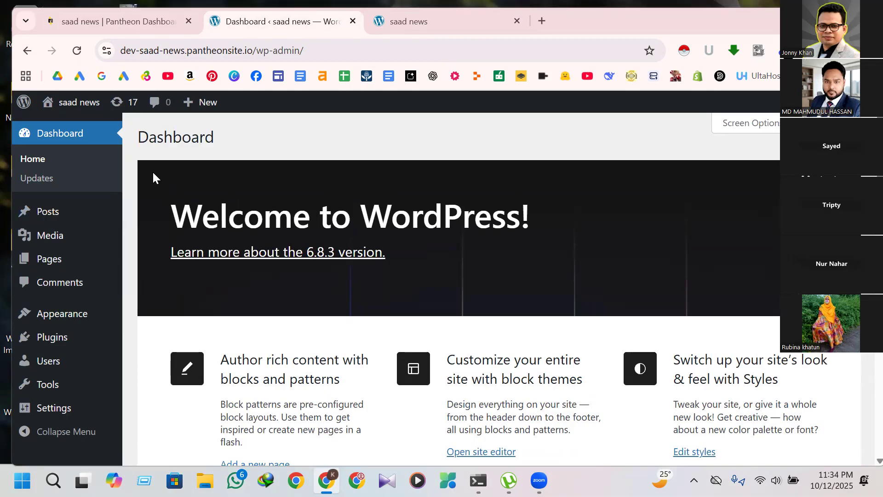
# Under Appearance > Themes, delete the Twenty Eleven theme and confirm the deletion
pyautogui.moveTo(102, 383)
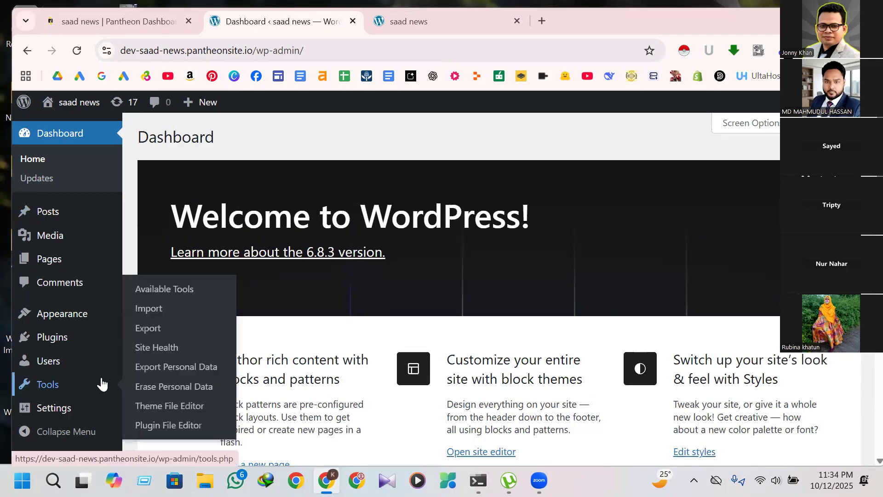
pyautogui.moveTo(40, 316)
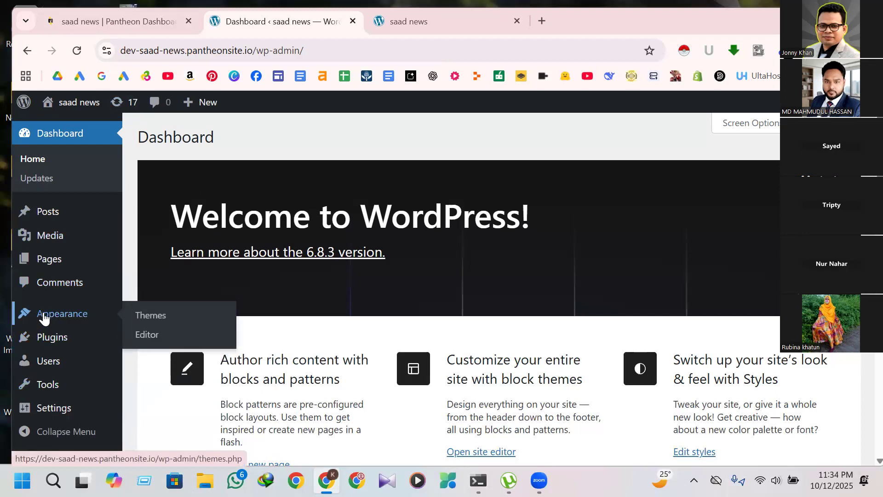
pyautogui.click(156, 321)
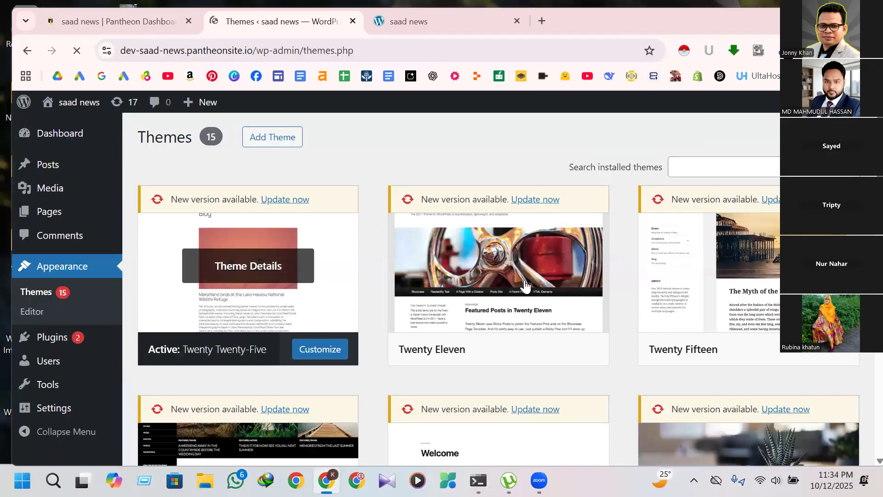
pyautogui.scroll(-5, 454, 262)
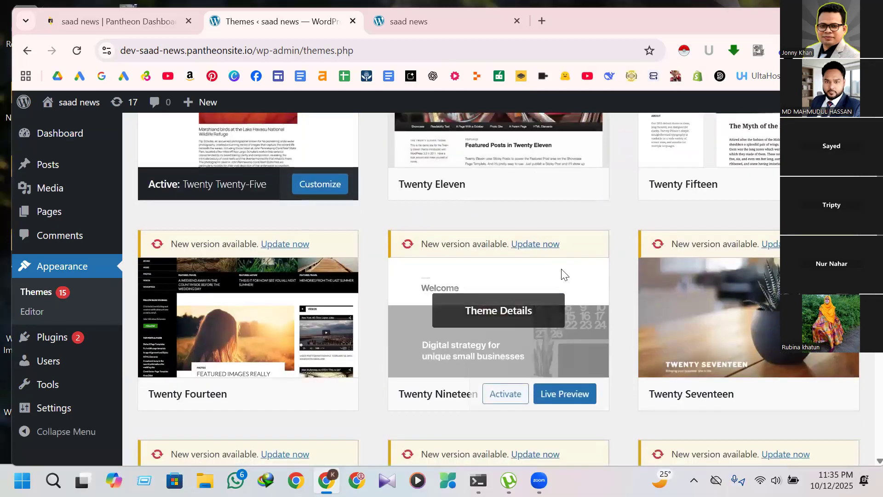
pyautogui.scroll(-12, 525, 313)
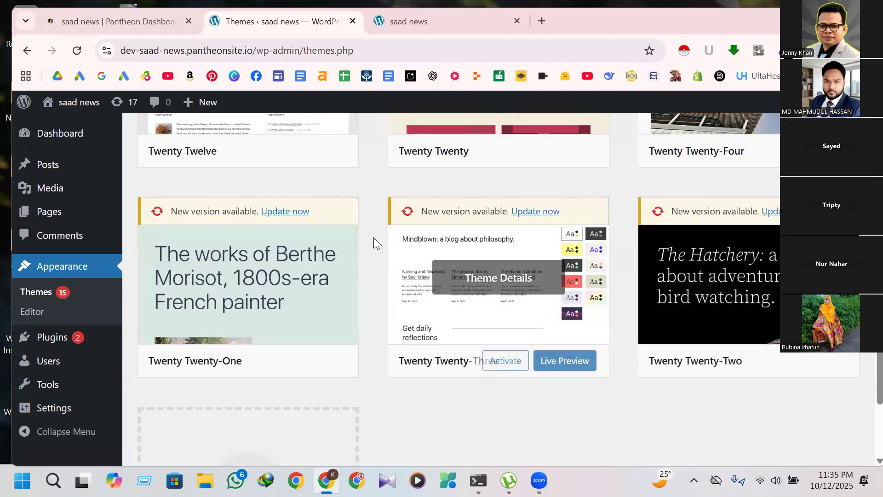
pyautogui.scroll(-4, 374, 237)
pyautogui.scroll(6, 525, 308)
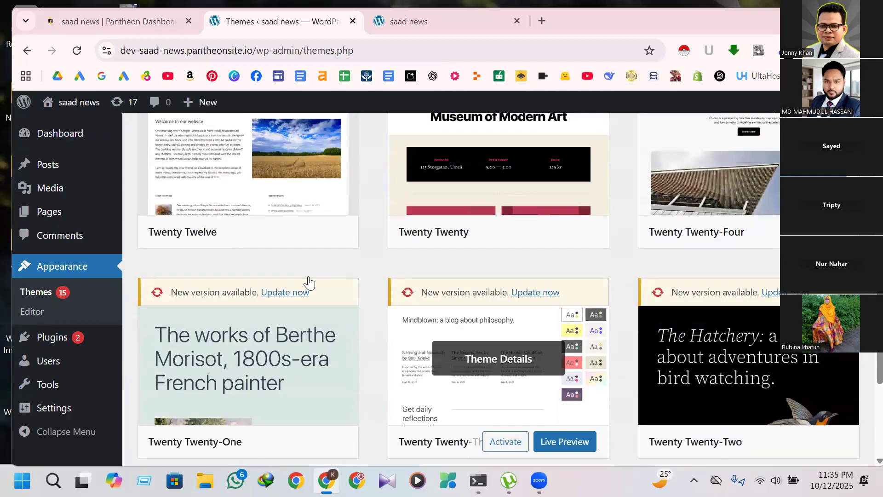
pyautogui.scroll(8, 429, 293)
pyautogui.scroll(7, 428, 294)
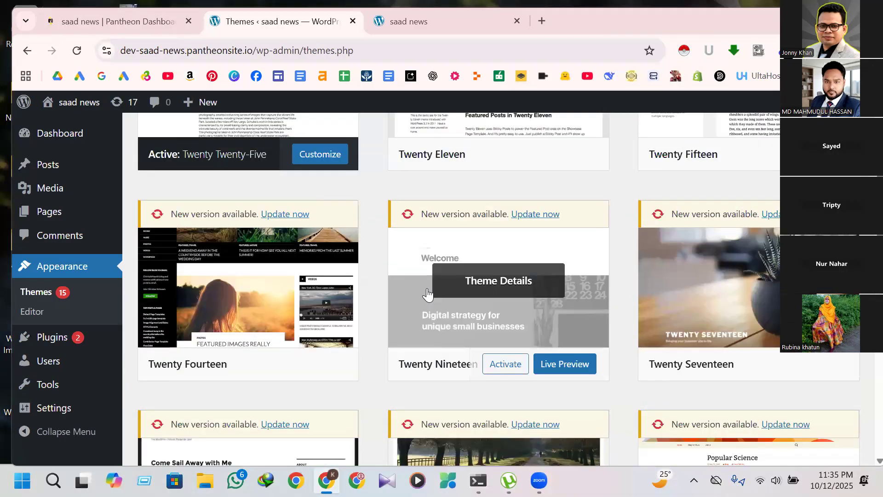
pyautogui.scroll(3, 393, 292)
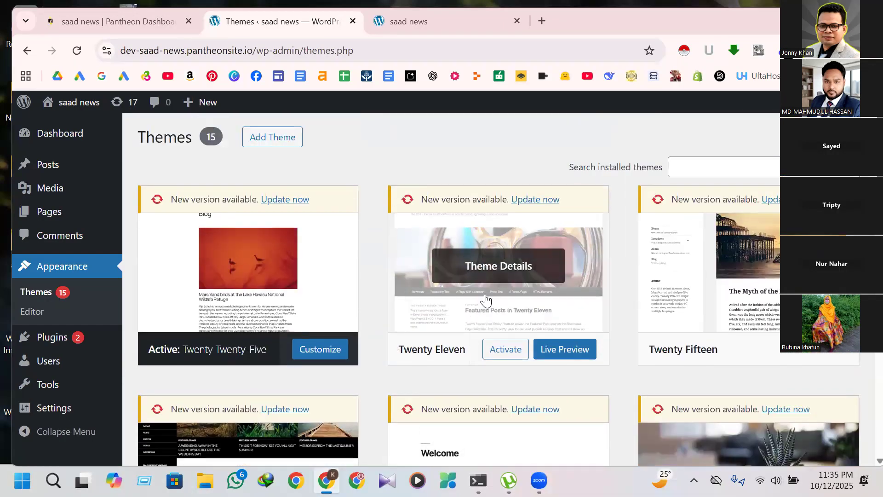
pyautogui.click(574, 309)
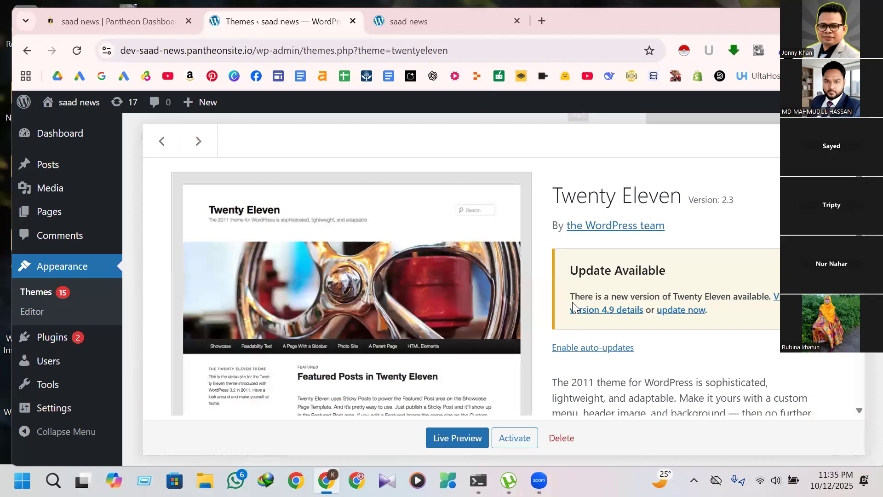
pyautogui.click(562, 440)
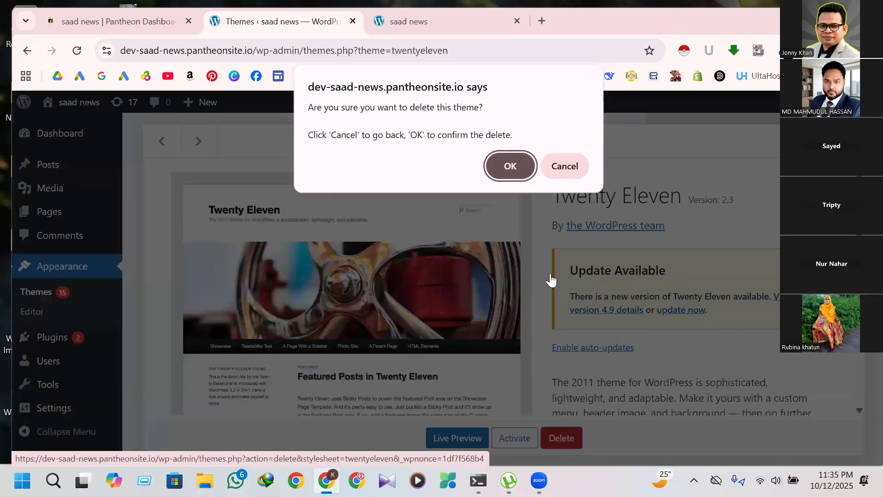
pyautogui.click(512, 164)
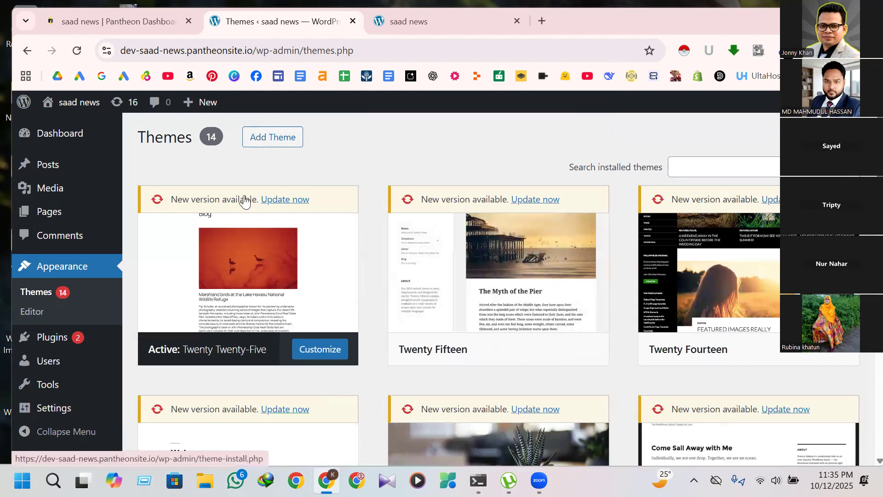
pyautogui.click(269, 140)
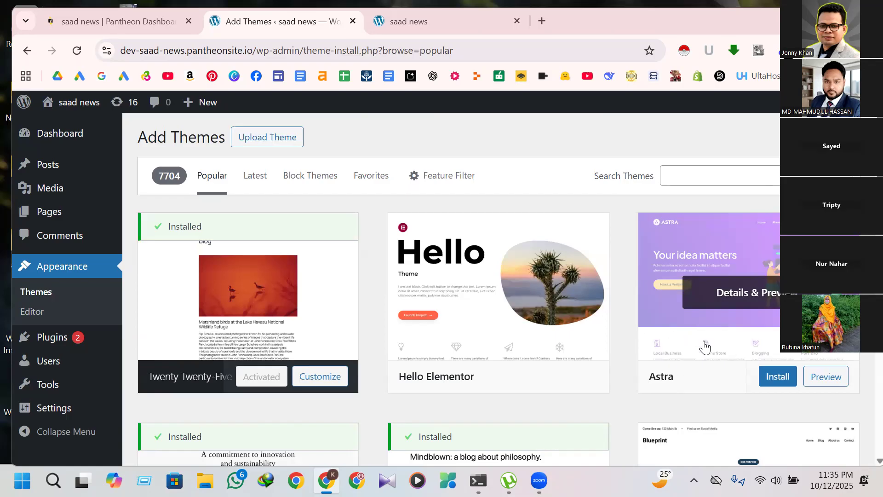
pyautogui.click(773, 383)
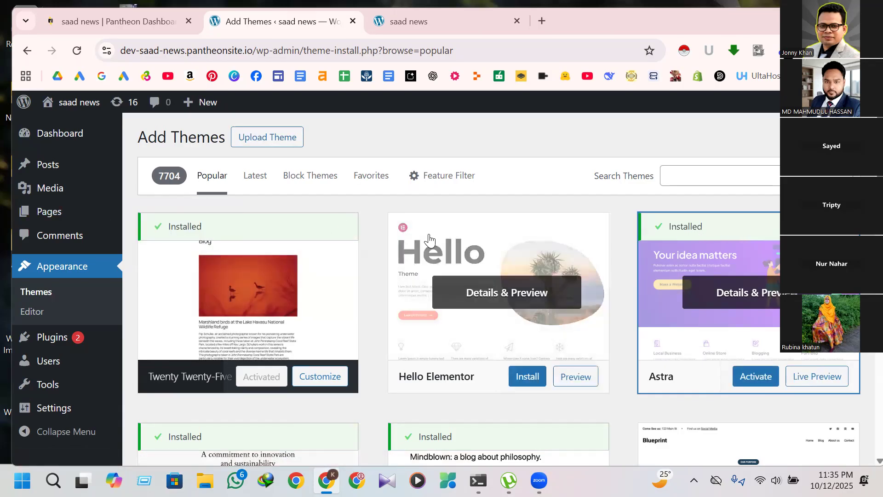
pyautogui.click(407, 18)
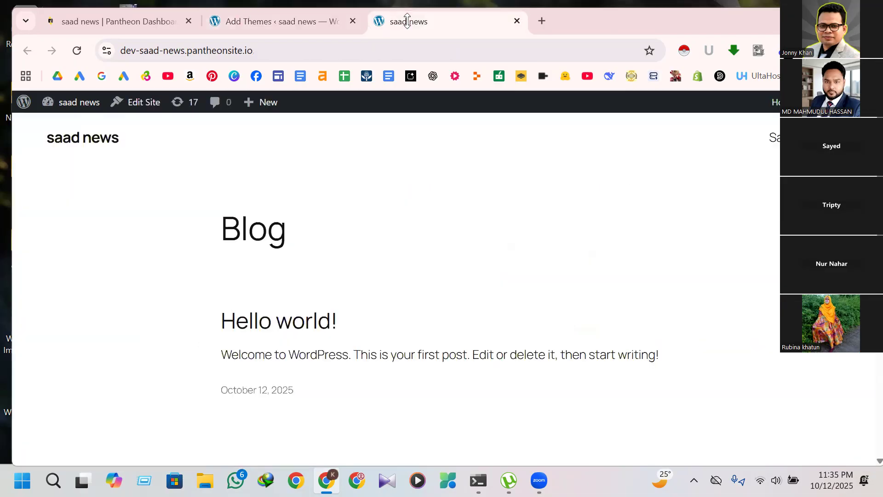
pyautogui.scroll(-4, 408, 290)
pyautogui.scroll(3, 467, 259)
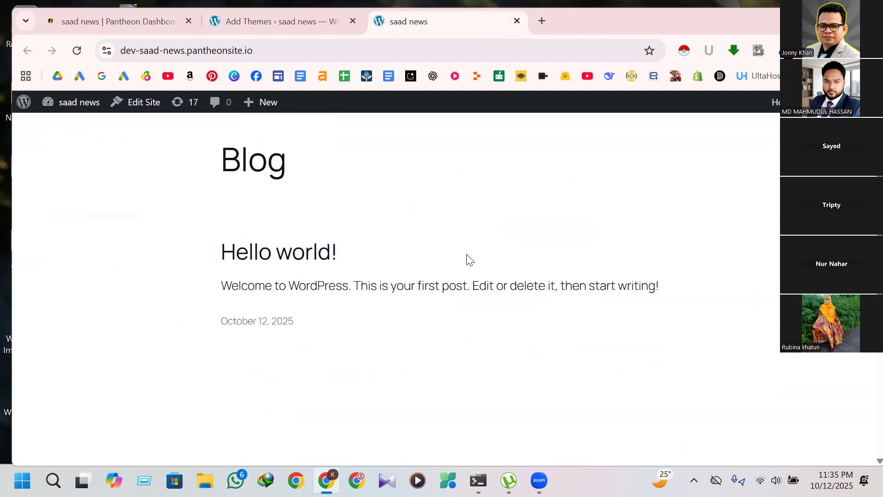
pyautogui.scroll(-4, 467, 259)
pyautogui.scroll(8, 357, 282)
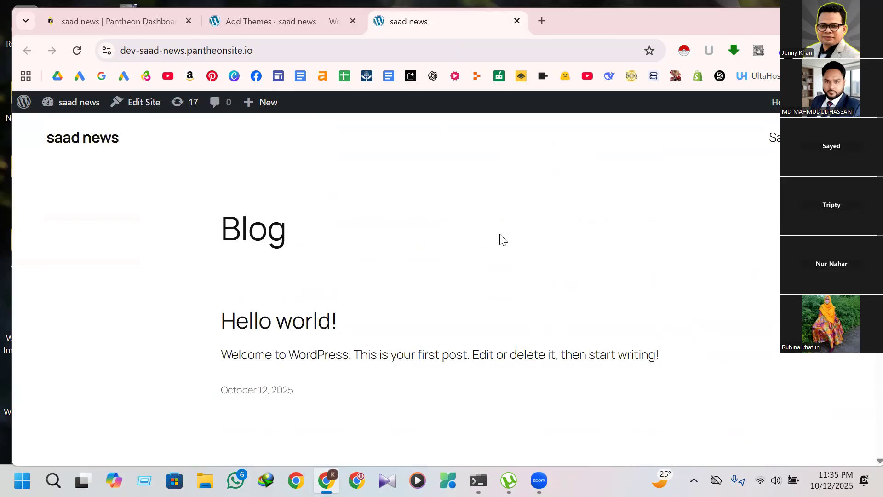
pyautogui.click(245, 11)
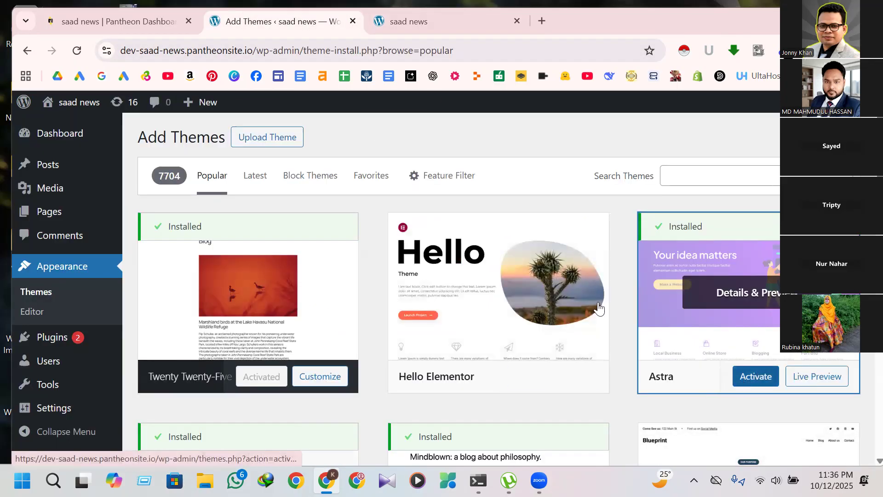
# Activate the Astra theme and reload the front page to show its new look
pyautogui.click(751, 375)
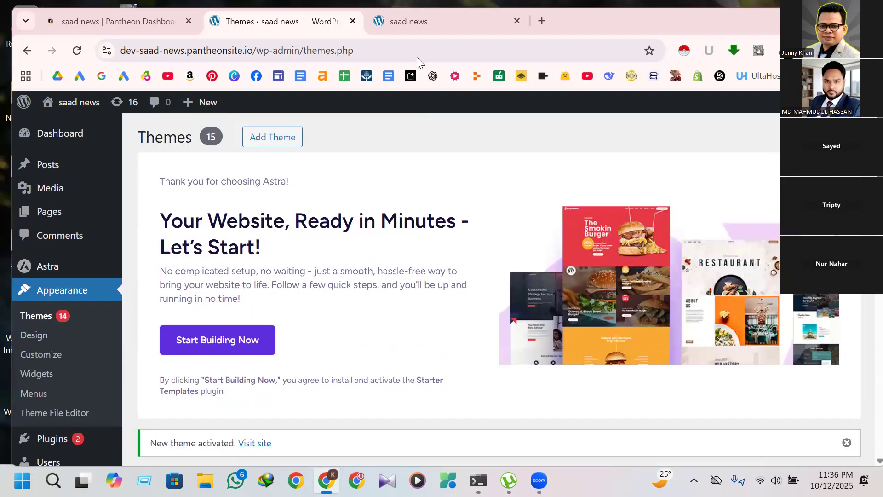
pyautogui.click(422, 25)
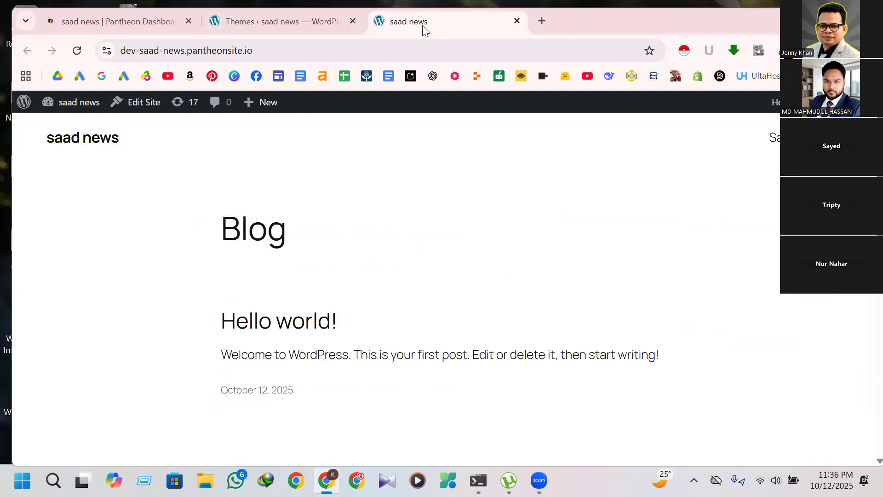
pyautogui.click(74, 50)
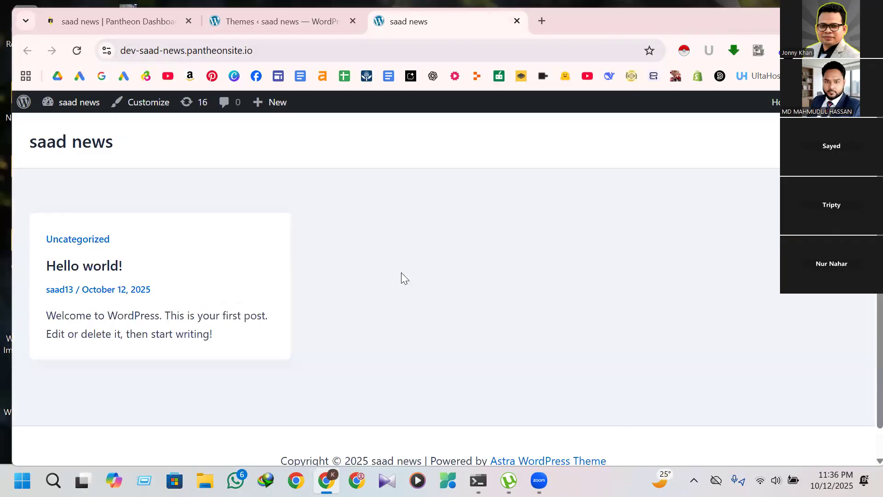
pyautogui.scroll(-1, 335, 277)
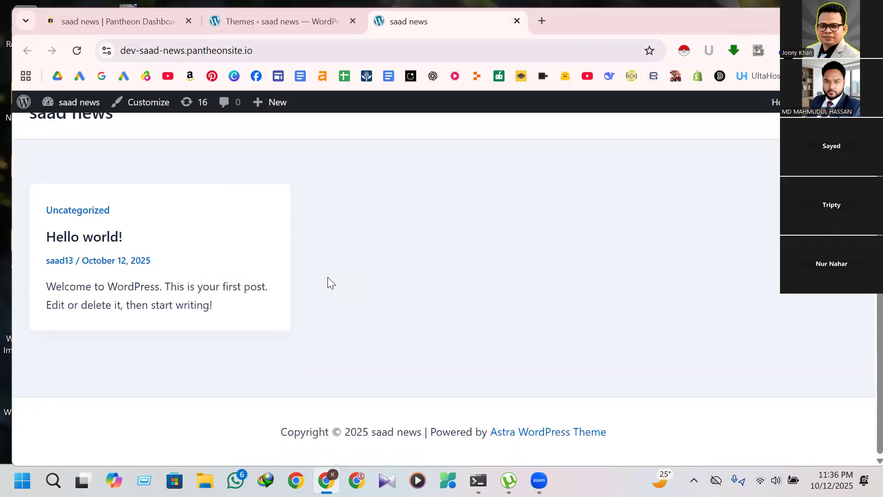
pyautogui.scroll(1, 254, 274)
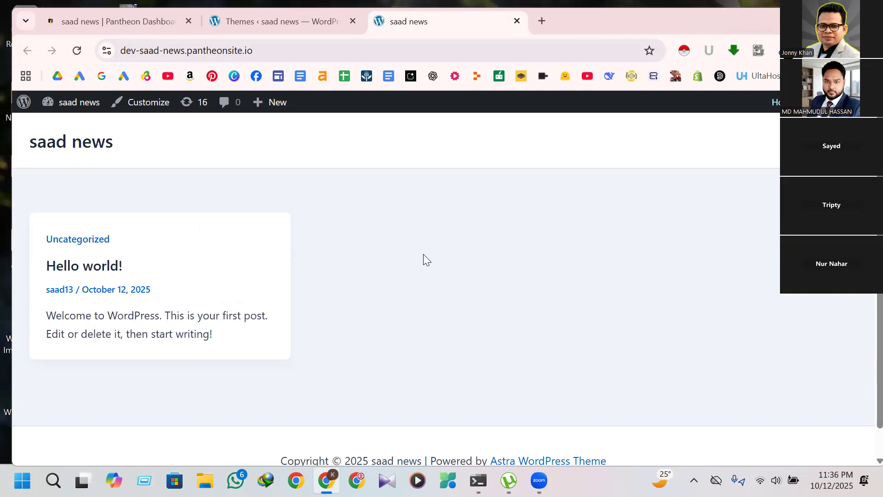
# Compare the Themes admin page with the Astra-styled front page across tabs
pyautogui.click(258, 20)
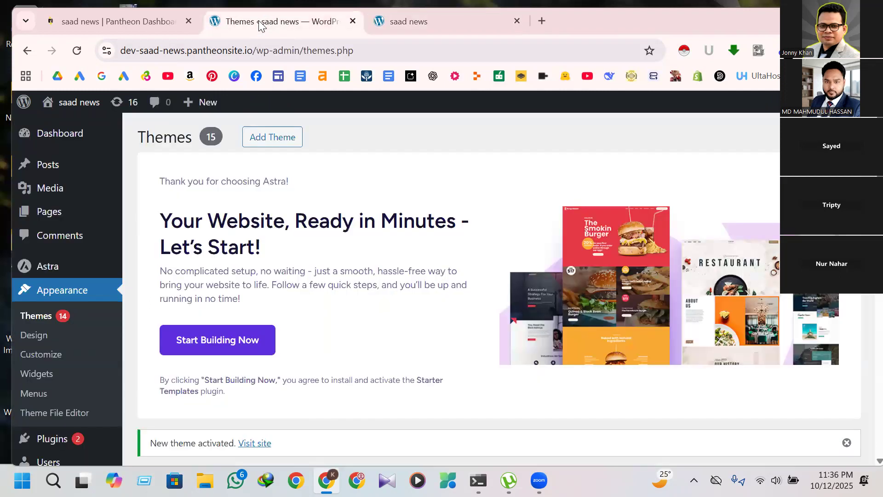
pyautogui.moveTo(68, 108)
pyautogui.click(433, 20)
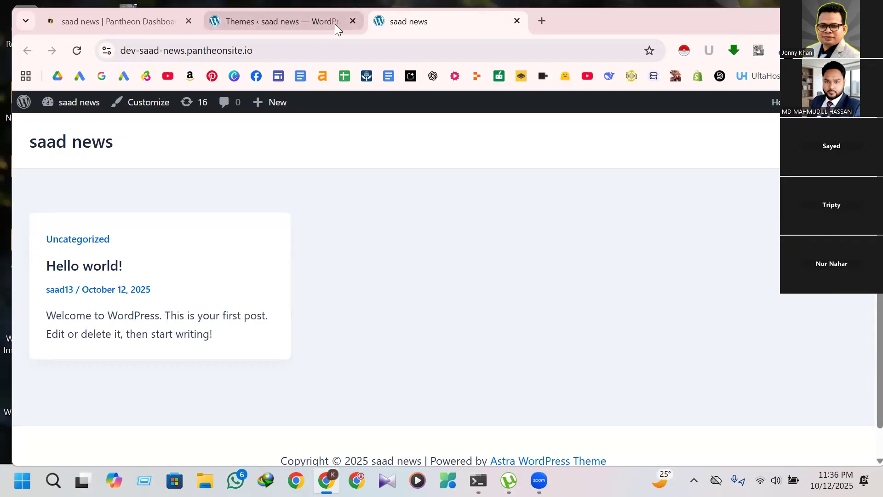
pyautogui.click(335, 24)
pyautogui.click(406, 20)
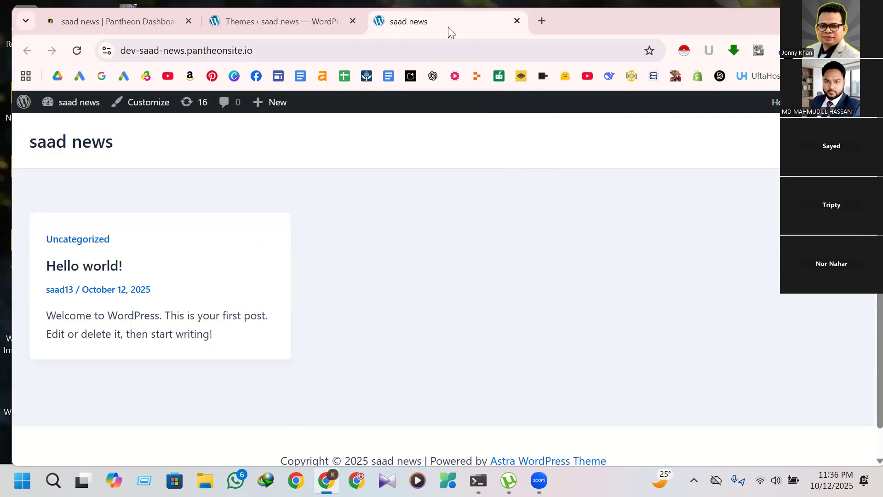
pyautogui.click(248, 21)
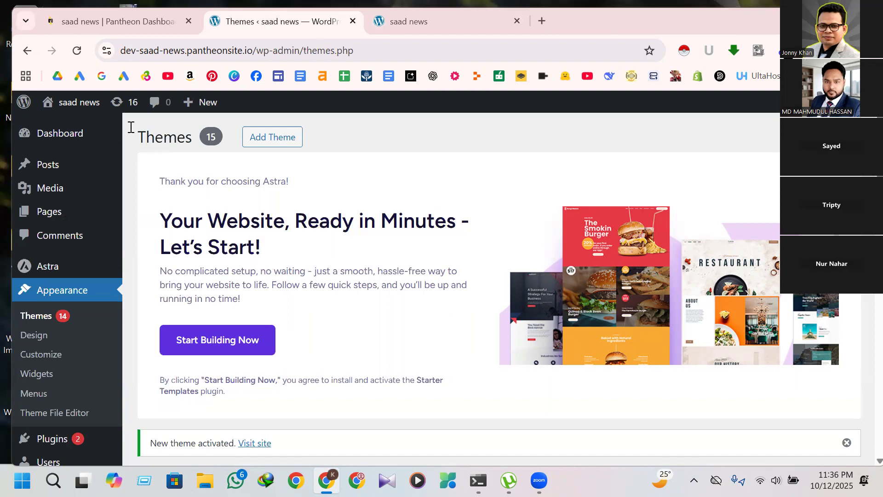
pyautogui.moveTo(62, 104)
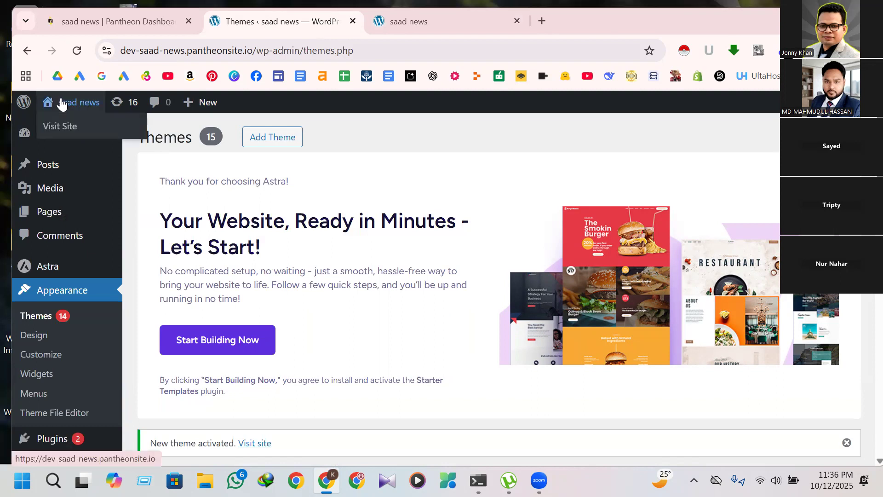
pyautogui.rightClick(63, 129)
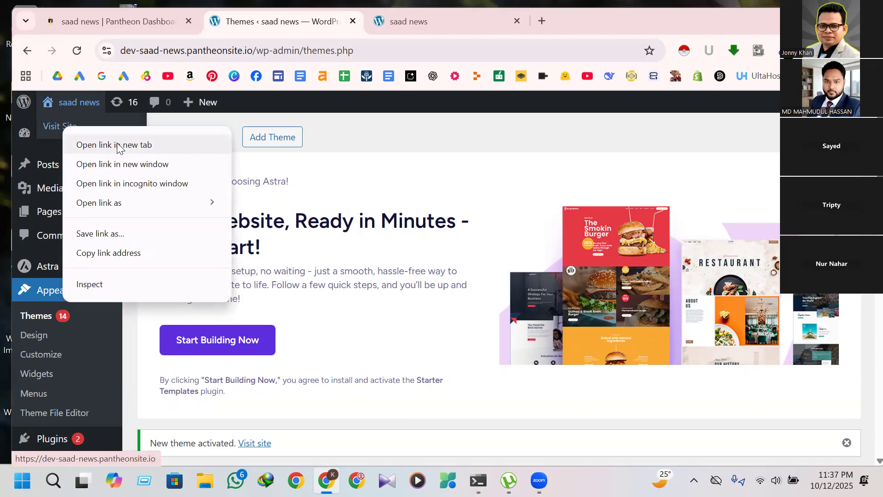
pyautogui.click(418, 149)
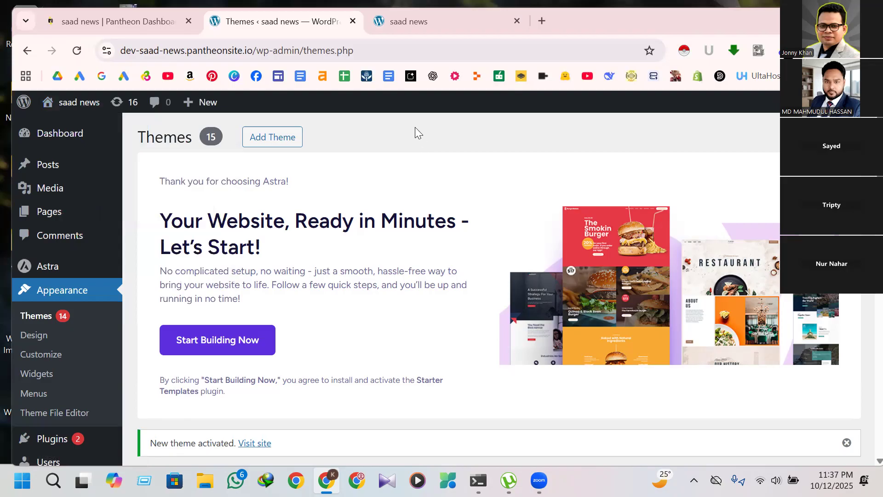
pyautogui.click(422, 21)
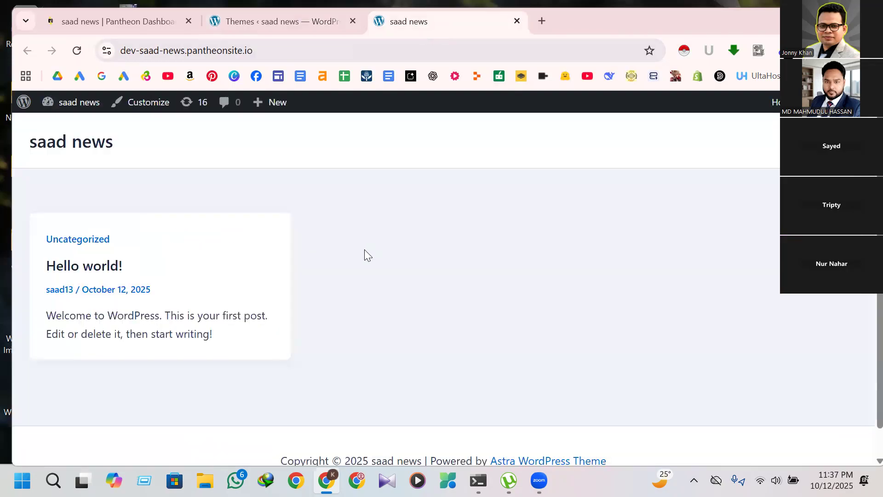
pyautogui.scroll(-1, 308, 205)
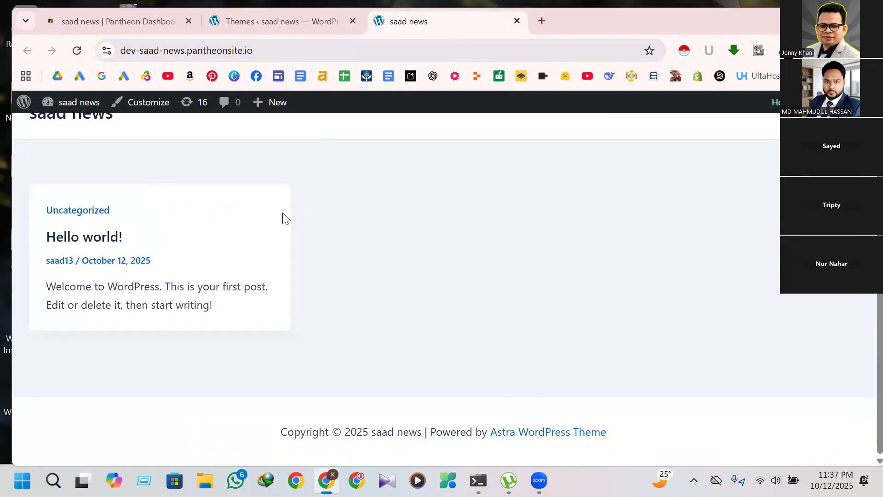
pyautogui.scroll(1, 318, 276)
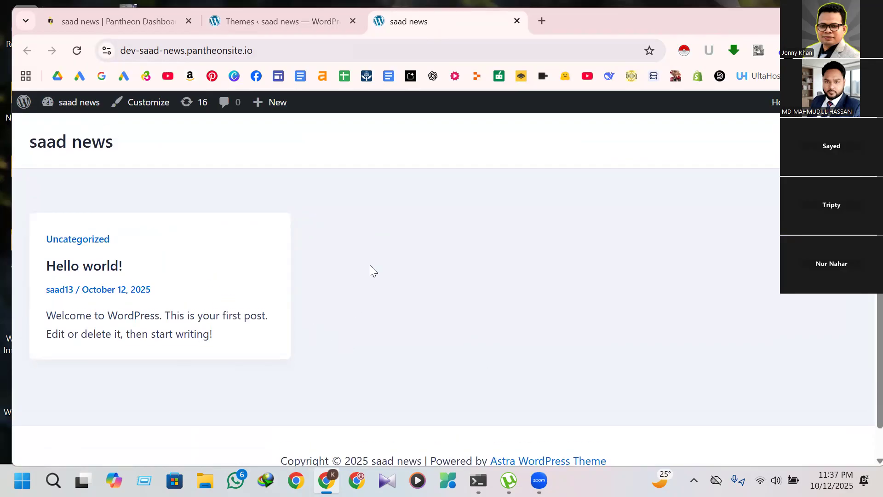
# Launch Astra's onboarding wizard with Start Building Now from the Themes page
pyautogui.click(268, 23)
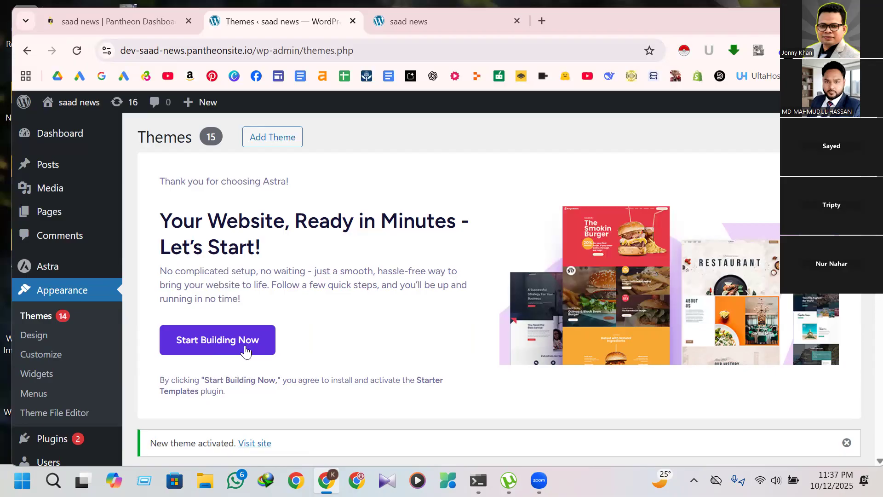
pyautogui.click(224, 346)
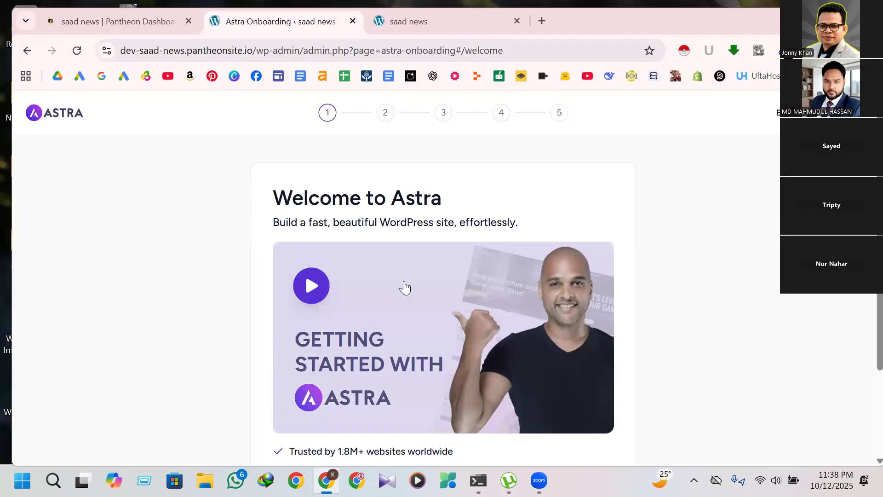
pyautogui.scroll(-2, 448, 283)
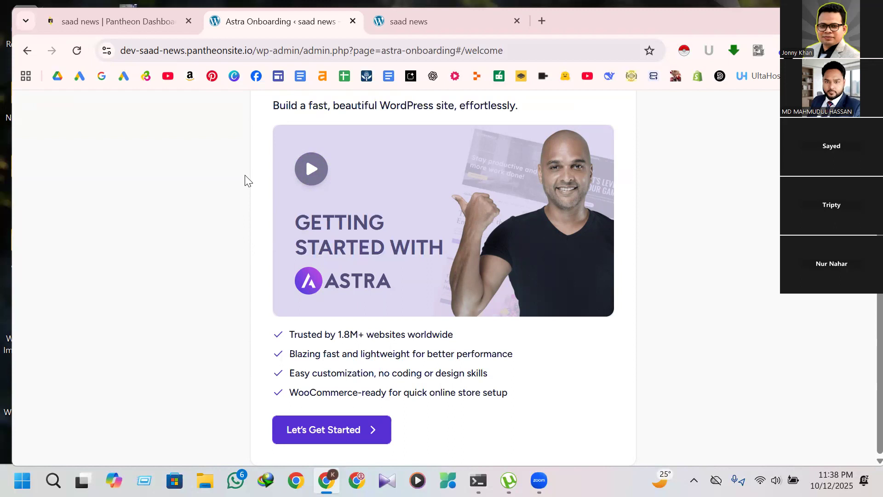
# Glance at the Pantheon Dashboard tab, then return to the Astra welcome page
pyautogui.click(132, 23)
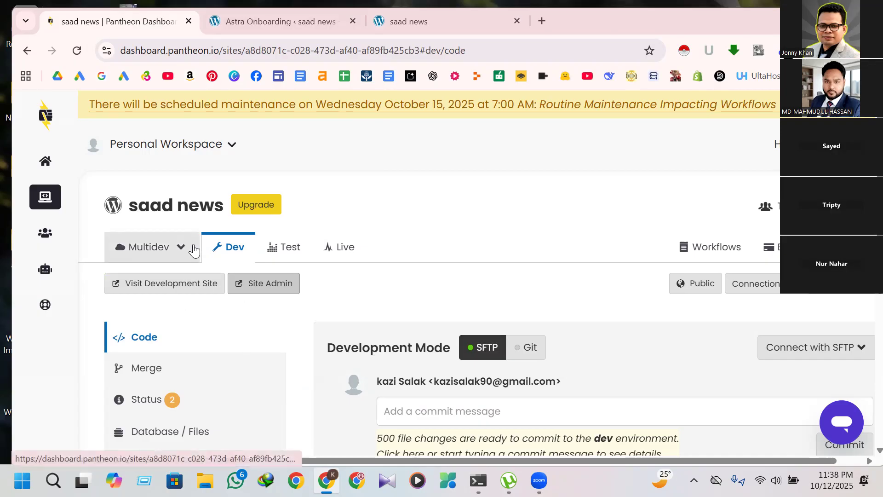
pyautogui.click(293, 20)
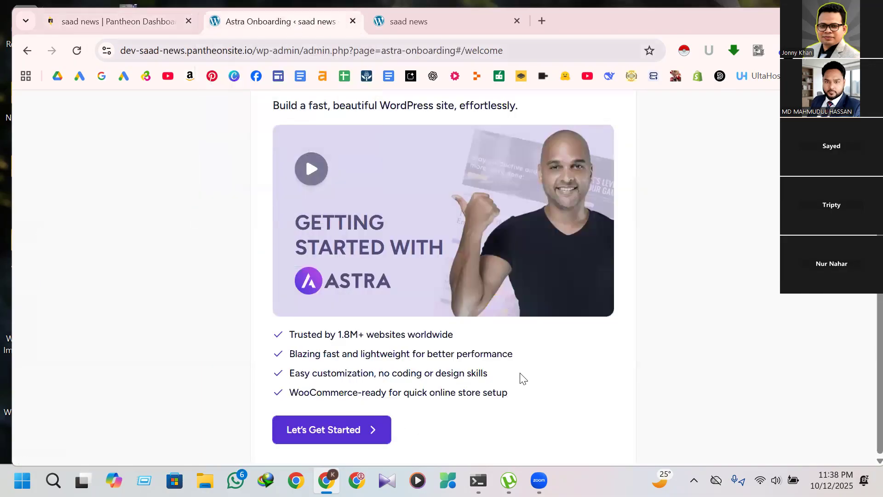
# Start the Astra onboarding and autofill the first and last name fields
pyautogui.click(331, 430)
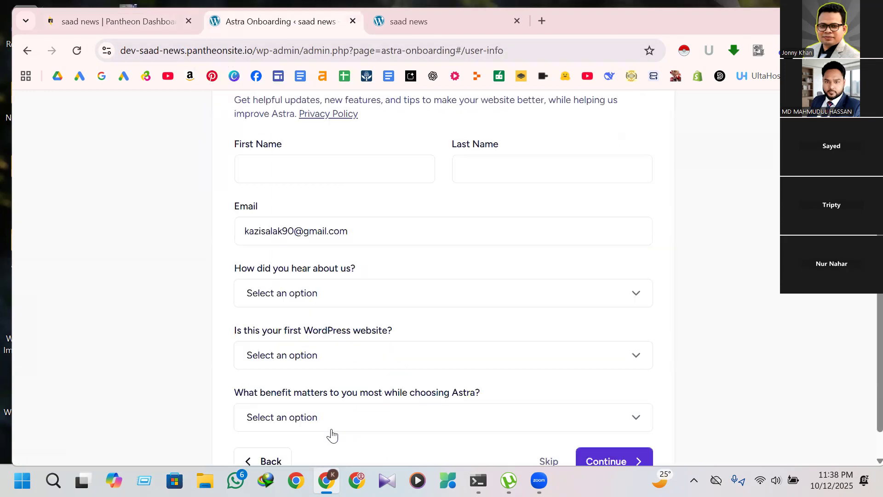
pyautogui.click(340, 165)
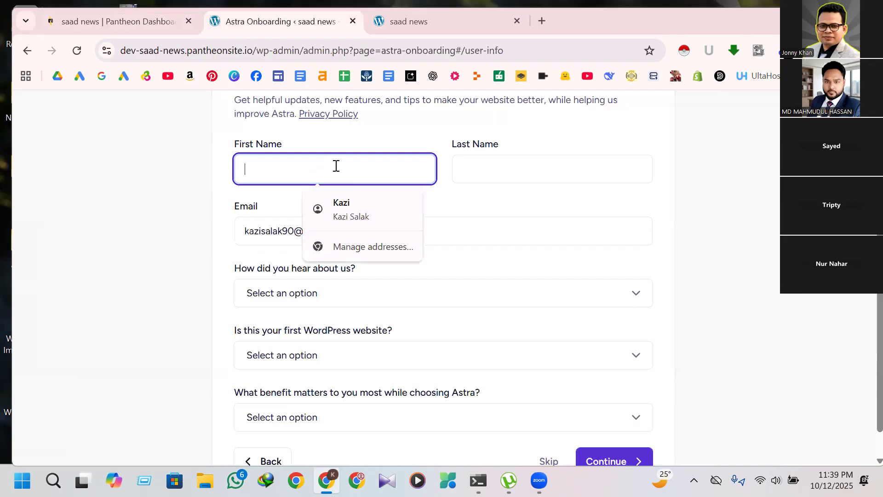
pyautogui.click(349, 211)
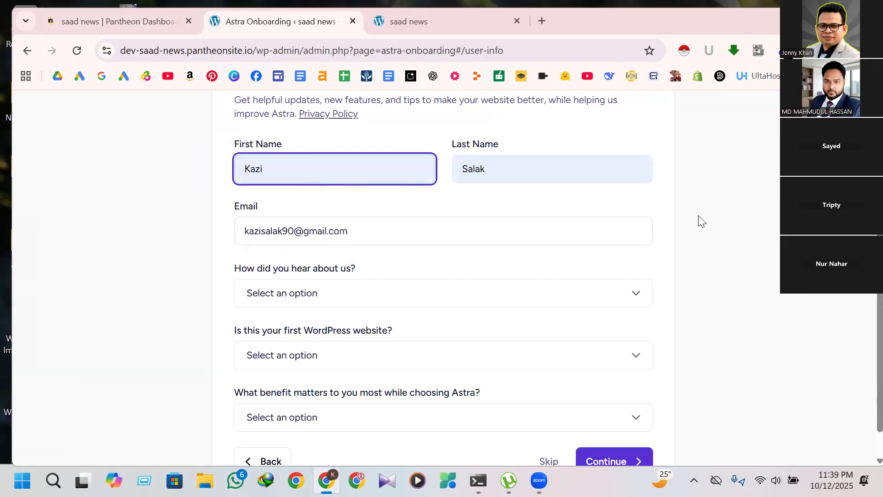
pyautogui.scroll(-1, 530, 258)
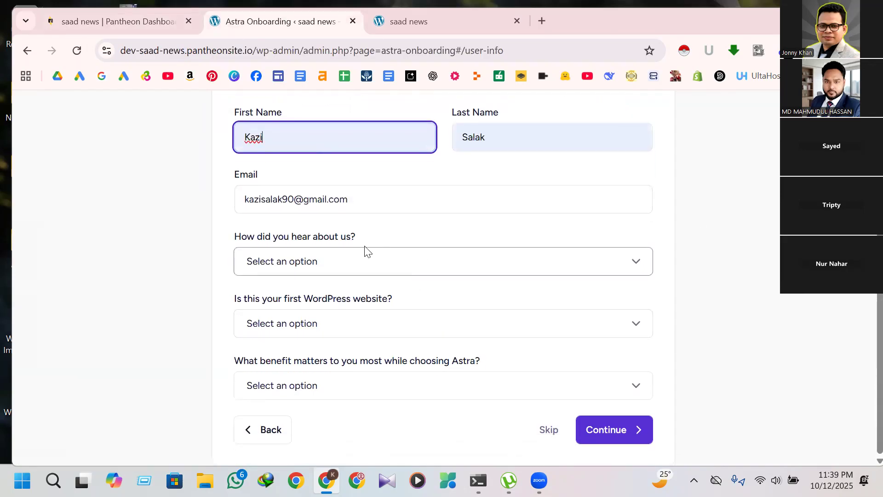
# Answer the how-did-you-hear-about-Astra question with Other
pyautogui.click(370, 271)
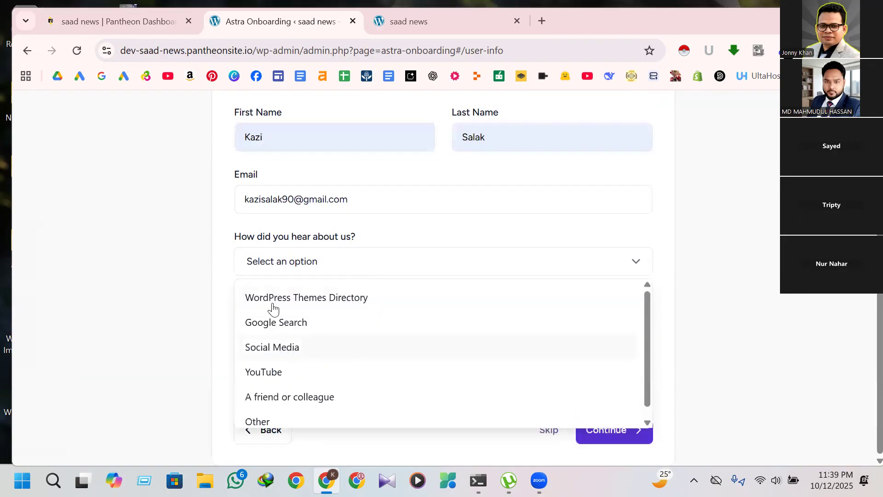
pyautogui.scroll(-1, 282, 380)
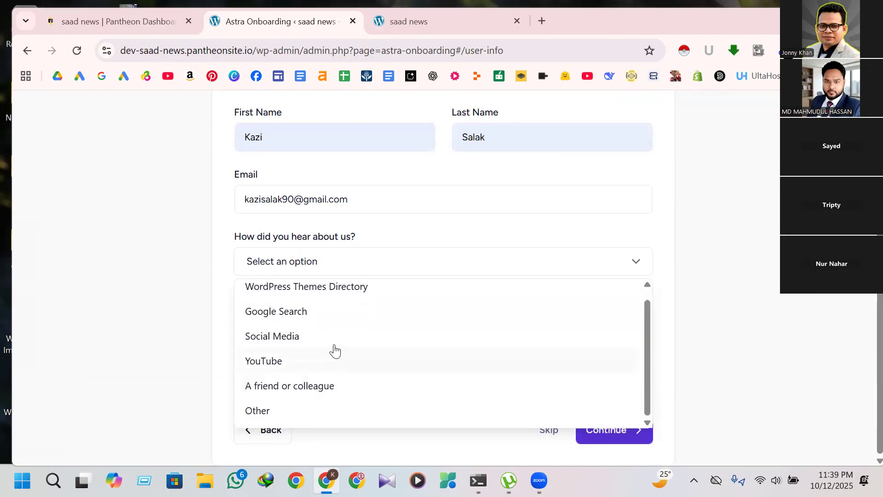
pyautogui.scroll(4, 354, 341)
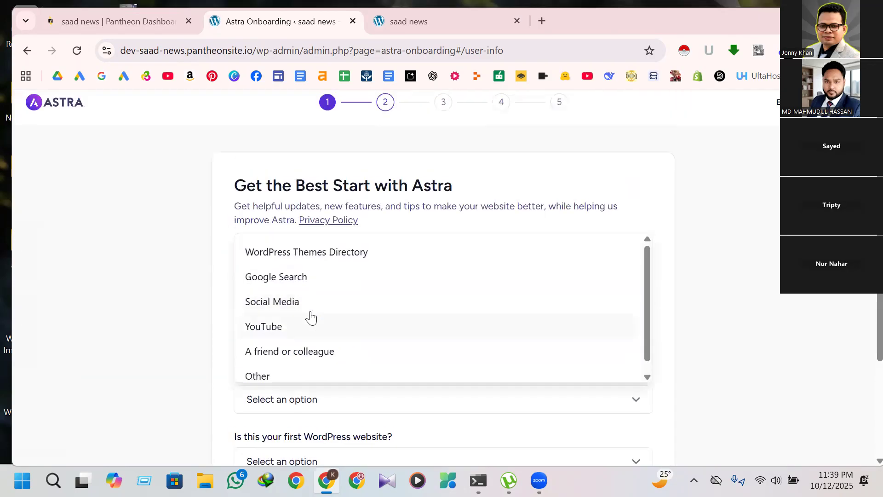
pyautogui.click(159, 248)
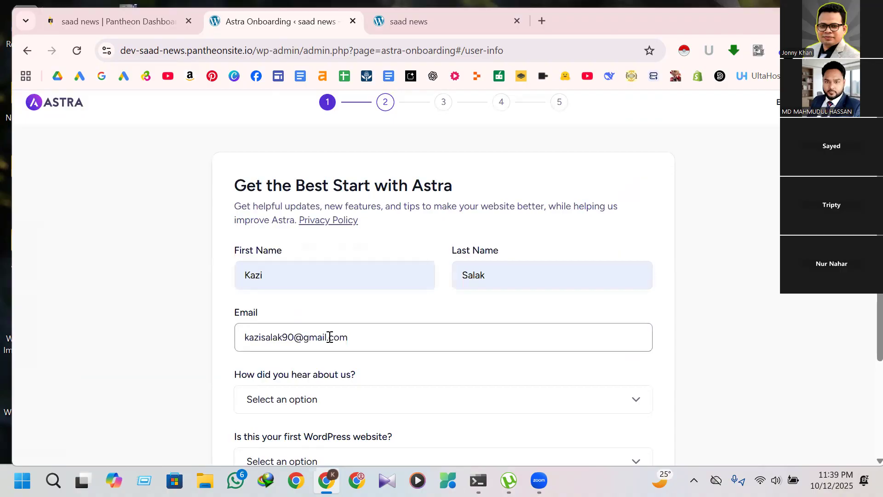
pyautogui.click(336, 401)
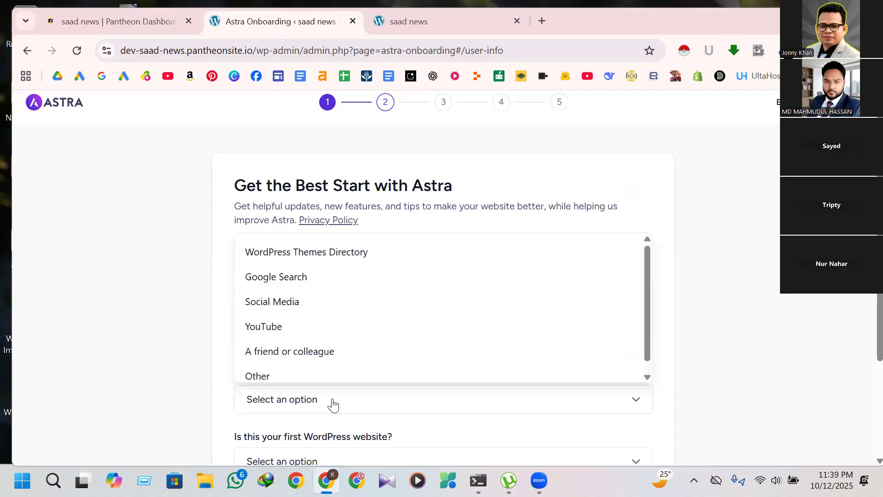
pyautogui.scroll(-1, 302, 355)
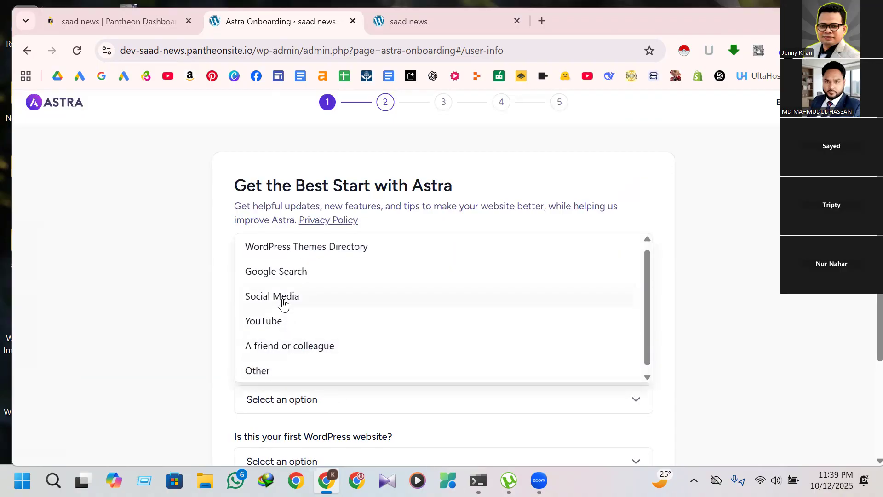
pyautogui.click(292, 372)
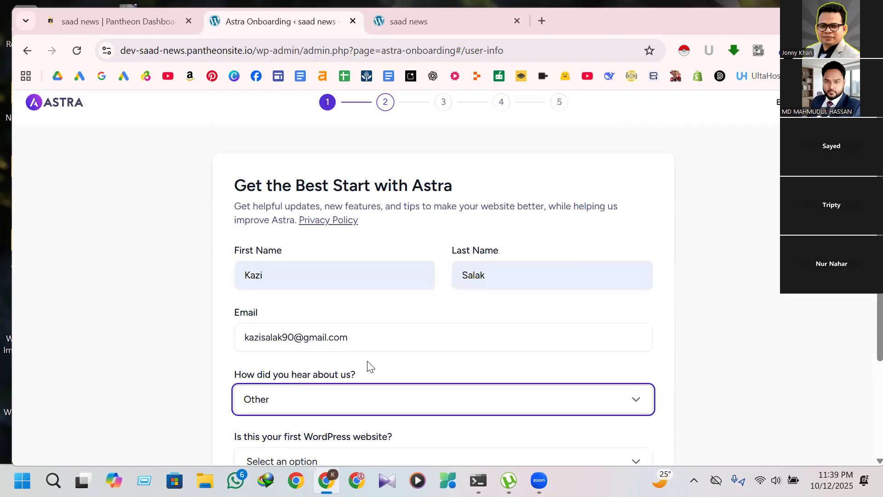
# Choose 'I'm just getting started' and 'I need a fast-loading theme', then continue
pyautogui.scroll(-3, 564, 343)
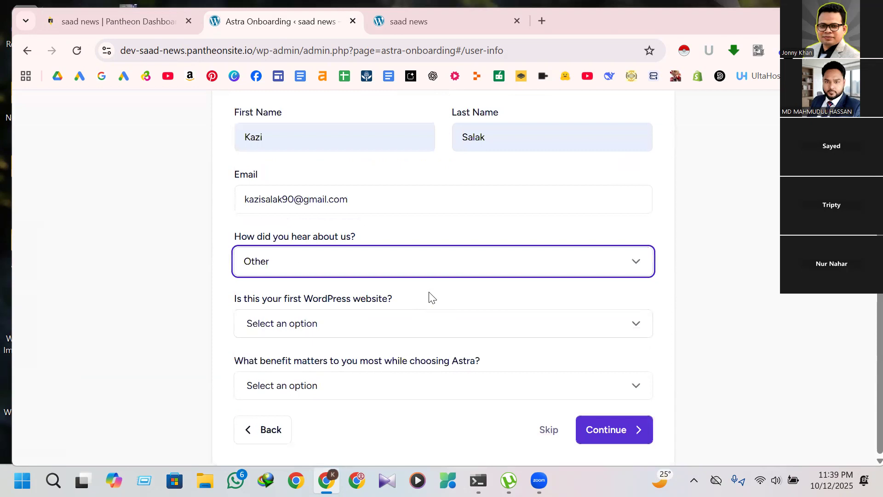
pyautogui.click(410, 331)
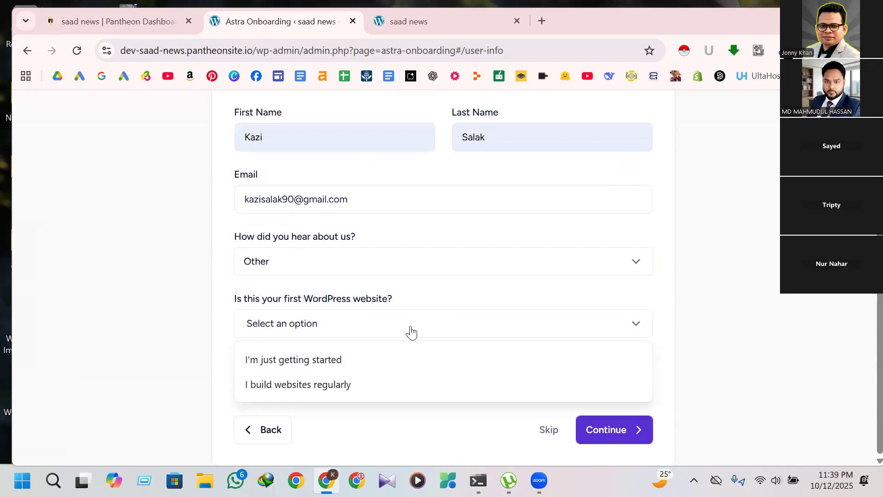
pyautogui.click(318, 363)
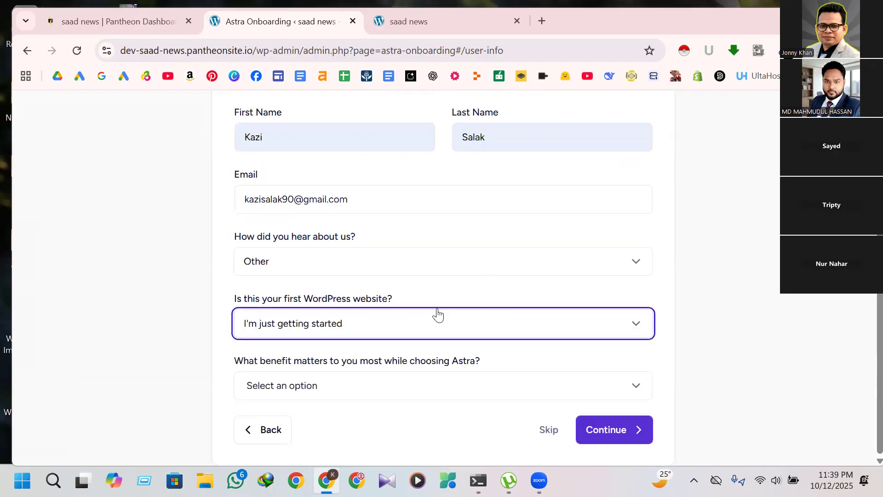
pyautogui.click(396, 389)
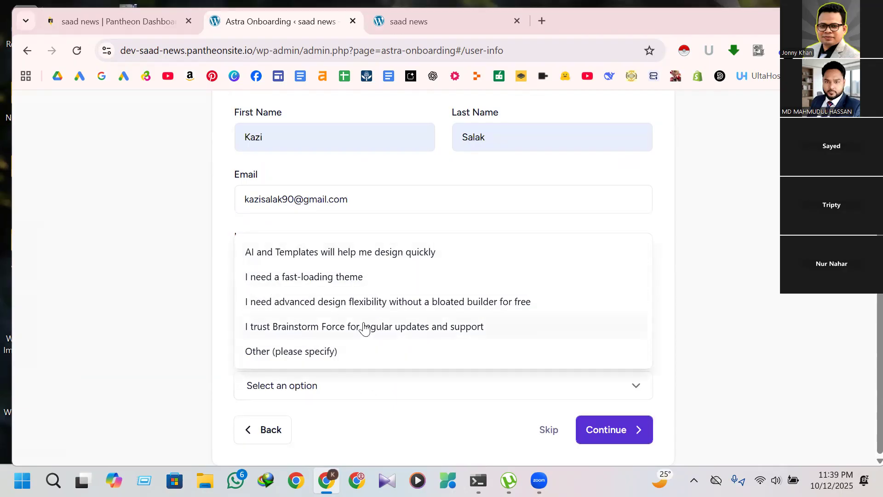
pyautogui.click(318, 278)
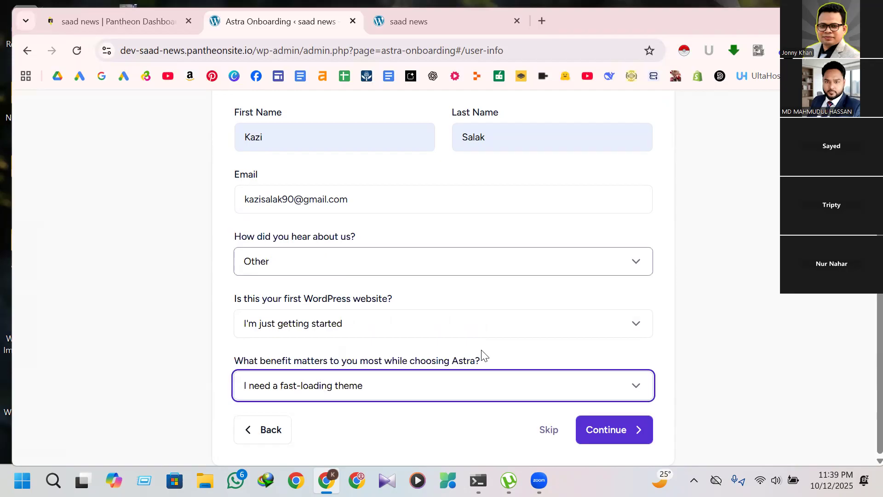
pyautogui.click(549, 430)
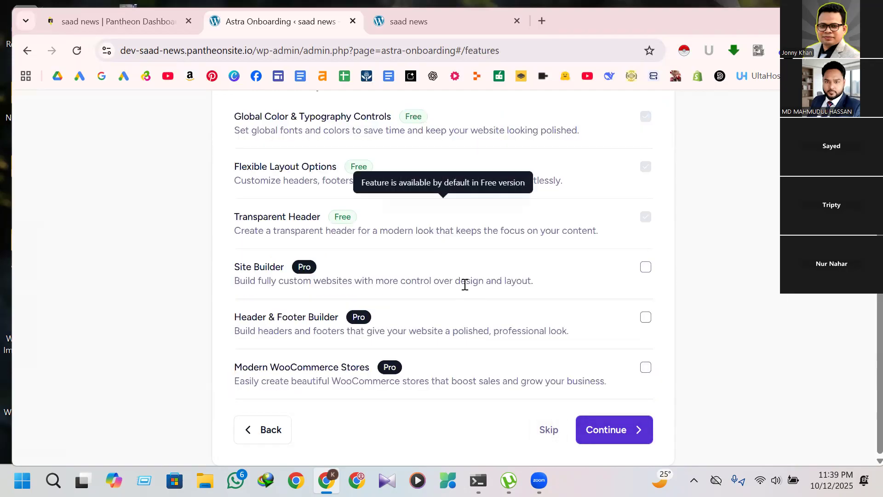
# Leave the Pro feature boxes unchecked and continue to the pre-built templates step
pyautogui.scroll(3, 480, 293)
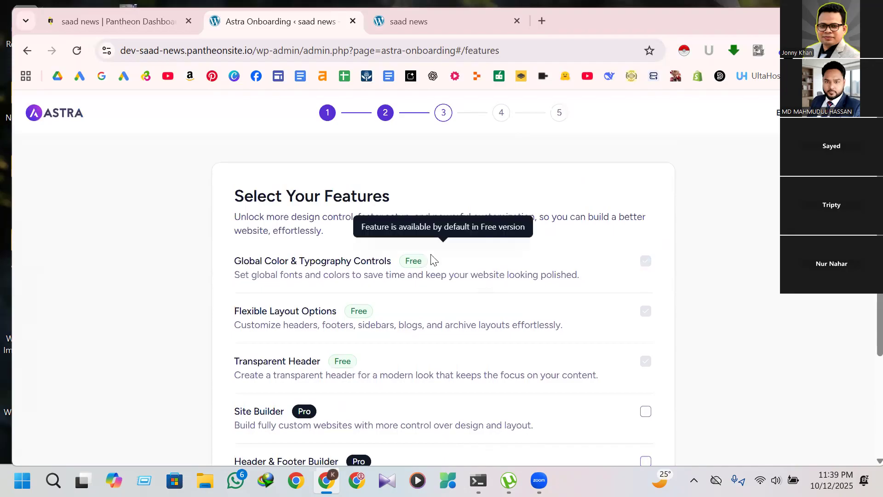
pyautogui.scroll(-3, 493, 319)
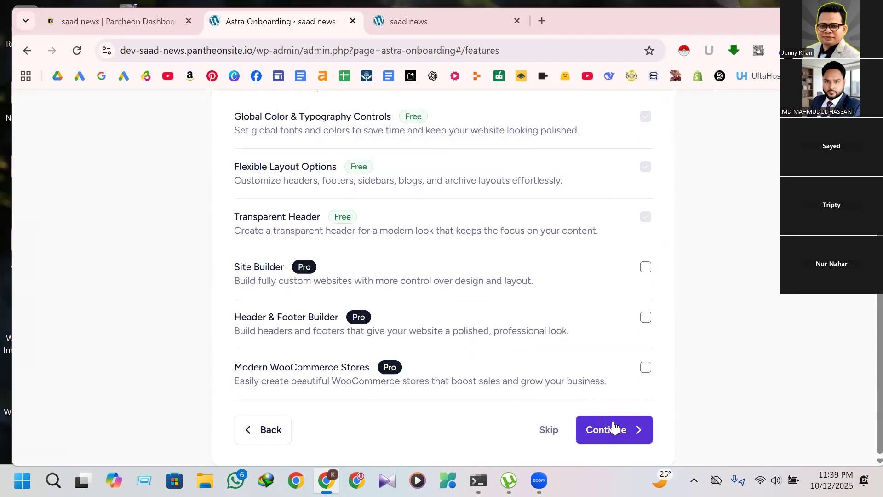
pyautogui.click(614, 426)
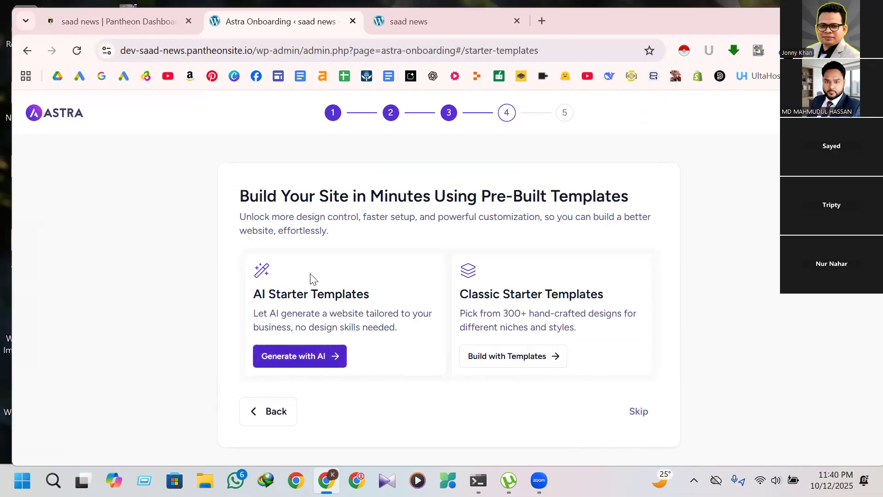
# Choose classic Starter Templates with Elementor, then go back to the onboarding template choice
pyautogui.click(503, 358)
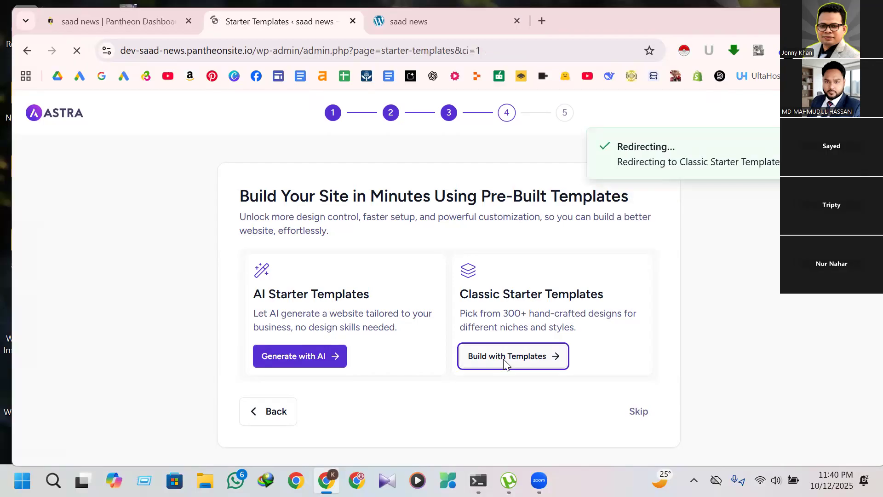
pyautogui.click(514, 361)
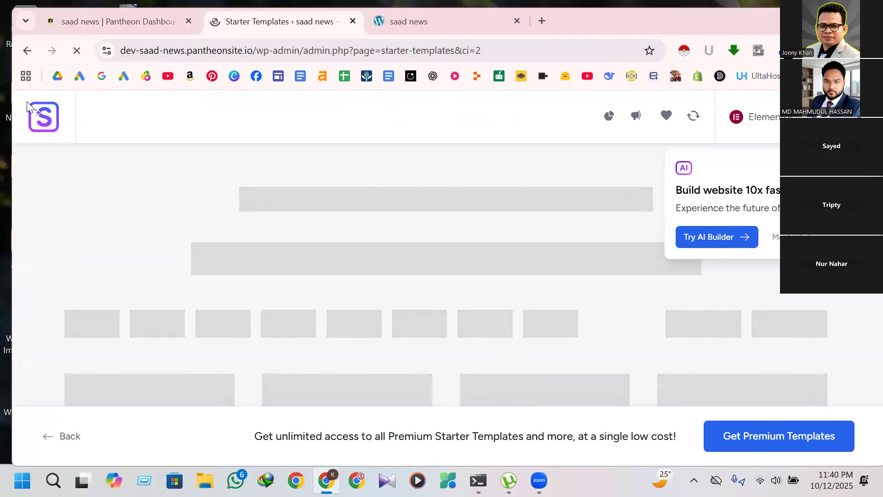
pyautogui.click(27, 52)
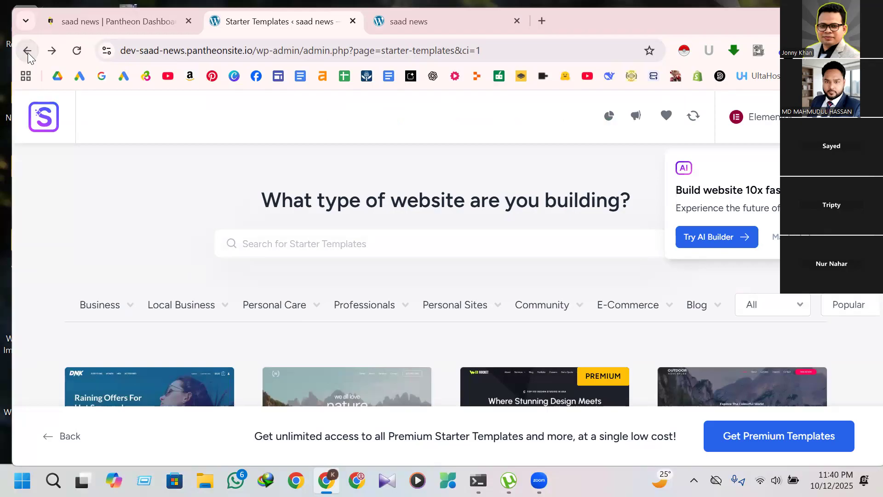
pyautogui.click(27, 51)
pyautogui.scroll(-6, 261, 165)
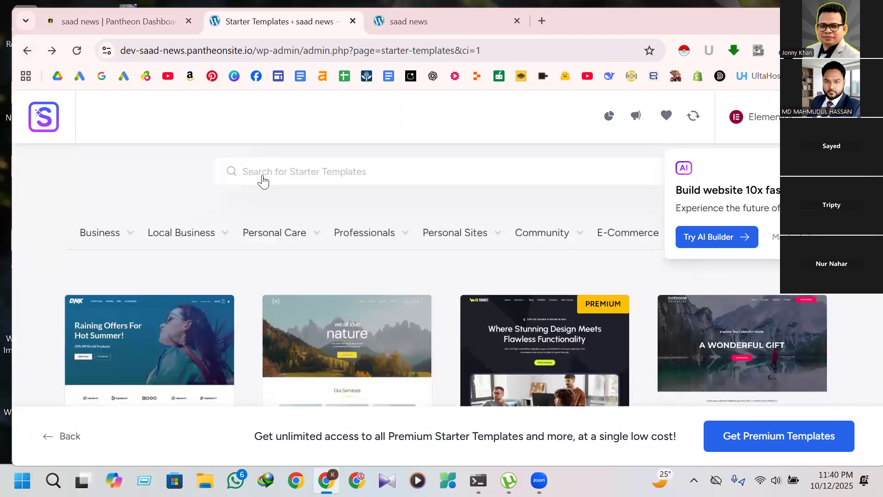
pyautogui.click(27, 51)
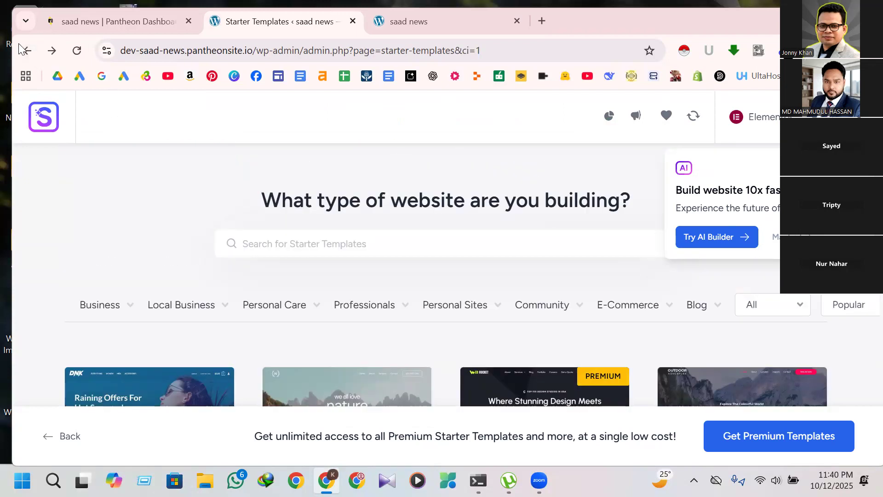
pyautogui.click(25, 51)
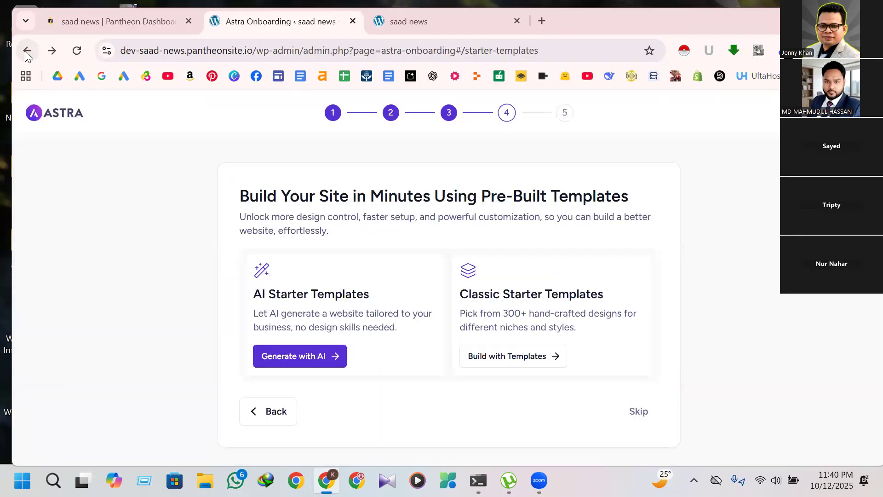
# Choose classic templates with Elementor again, dismiss the AI Builder popup, and browse the designs
pyautogui.click(514, 356)
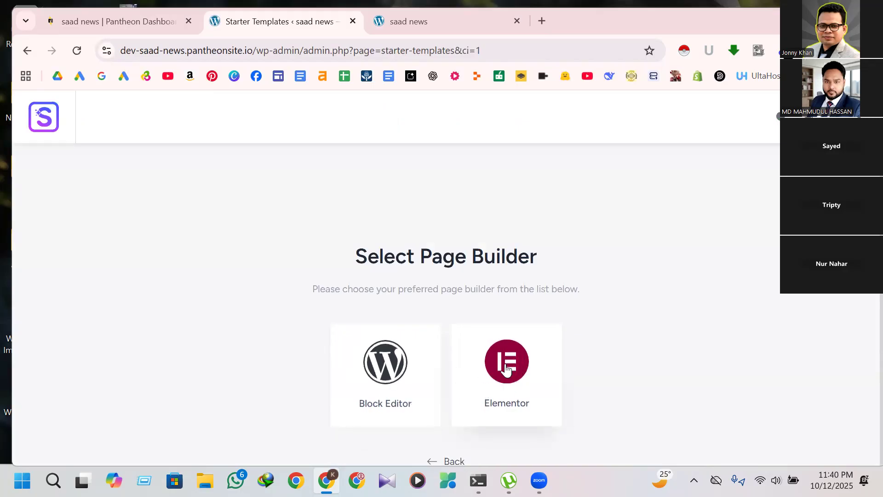
pyautogui.click(506, 365)
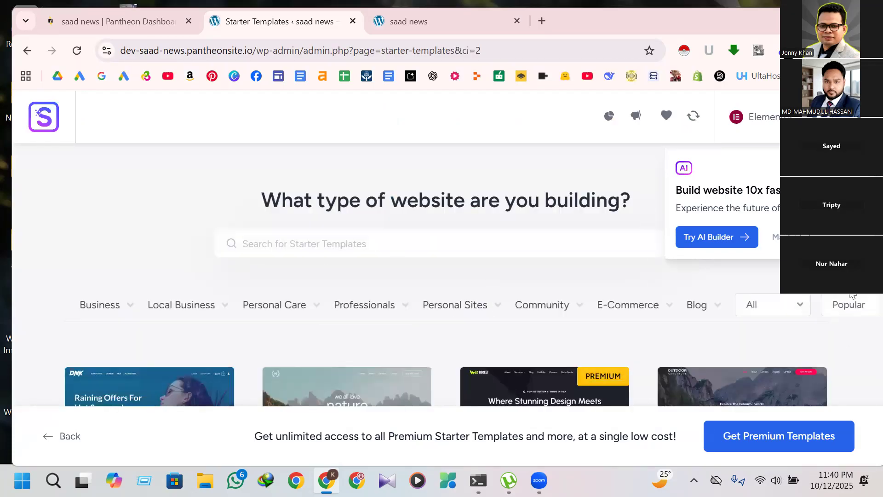
pyautogui.click(795, 236)
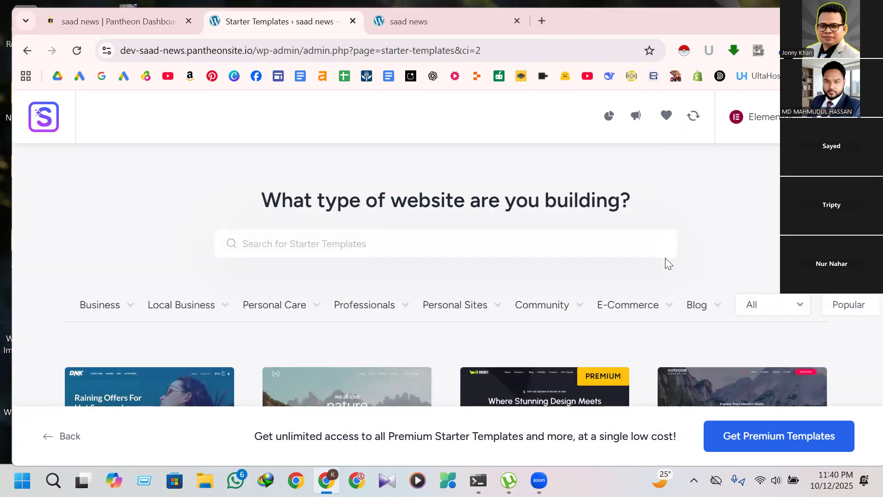
pyautogui.scroll(-6, 666, 260)
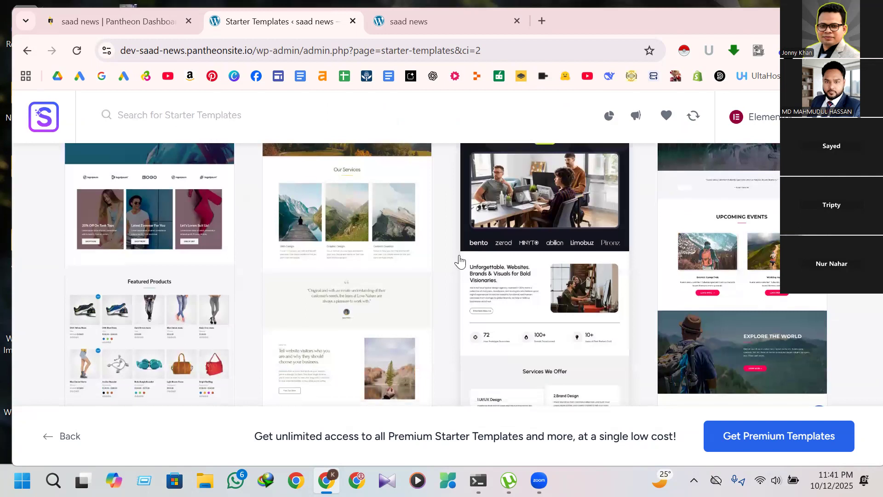
pyautogui.scroll(-2, 459, 261)
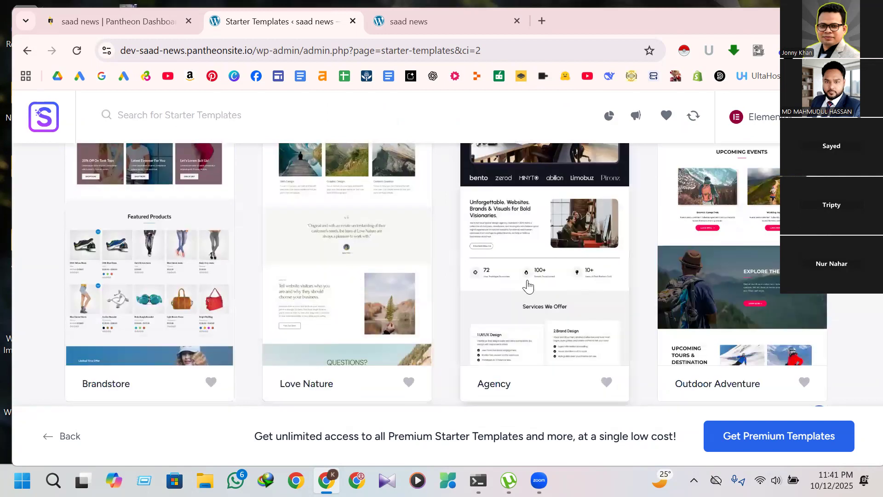
pyautogui.scroll(8, 528, 287)
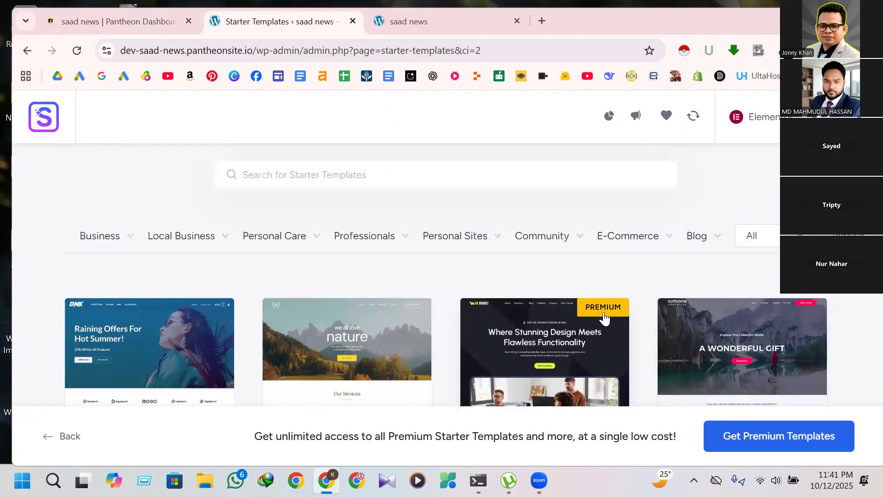
pyautogui.scroll(-5, 593, 313)
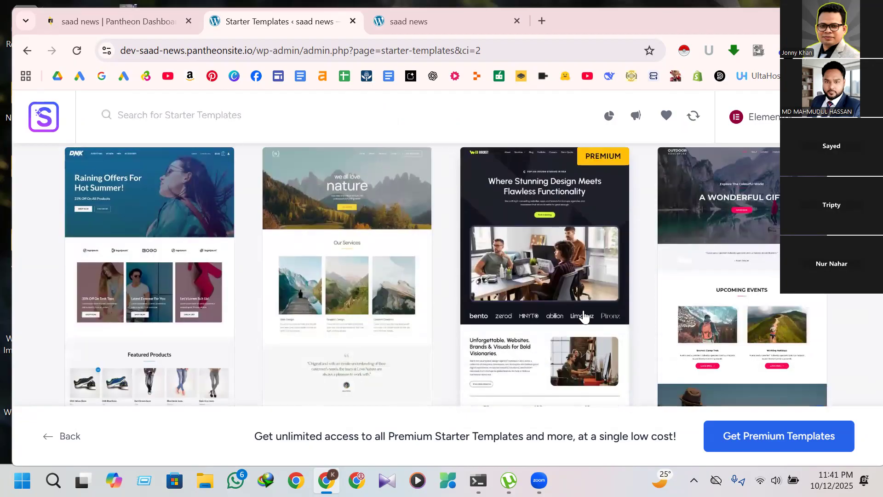
pyautogui.scroll(-3, 581, 316)
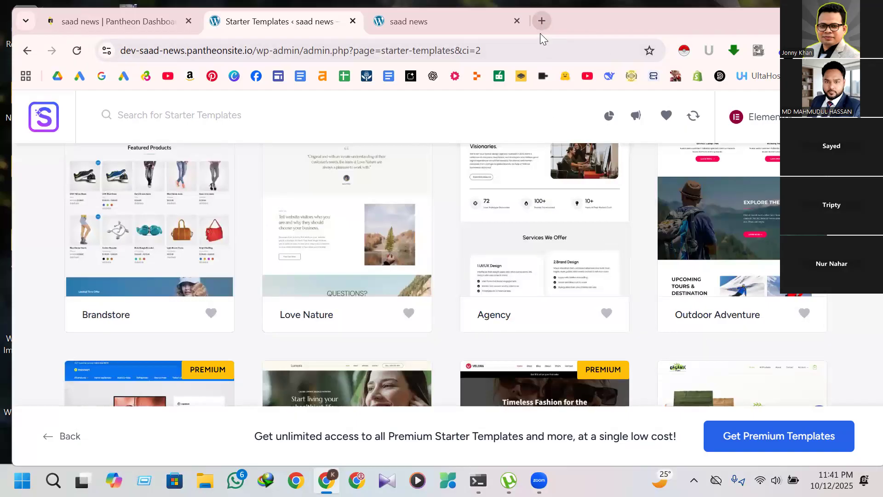
# Google 'astra starter template' in a new tab and open wpastra.com's 300+ Designer-Made Website Templates page
pyautogui.click(542, 21)
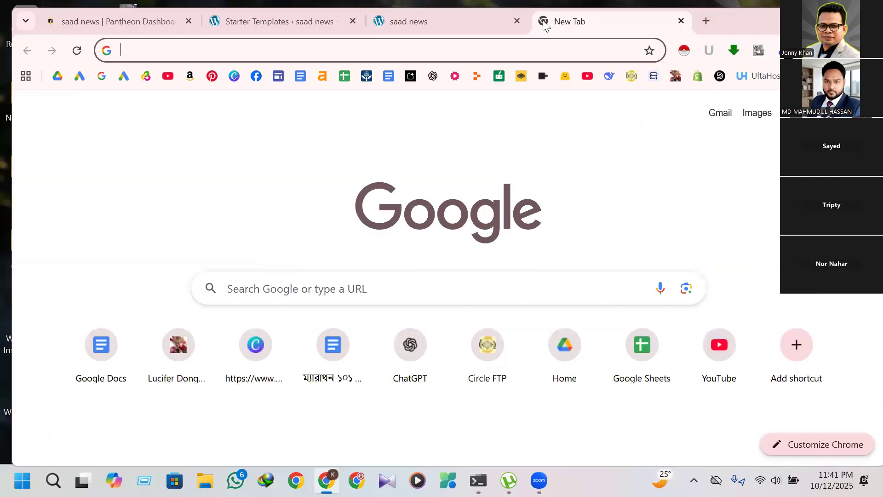
pyautogui.write('a')
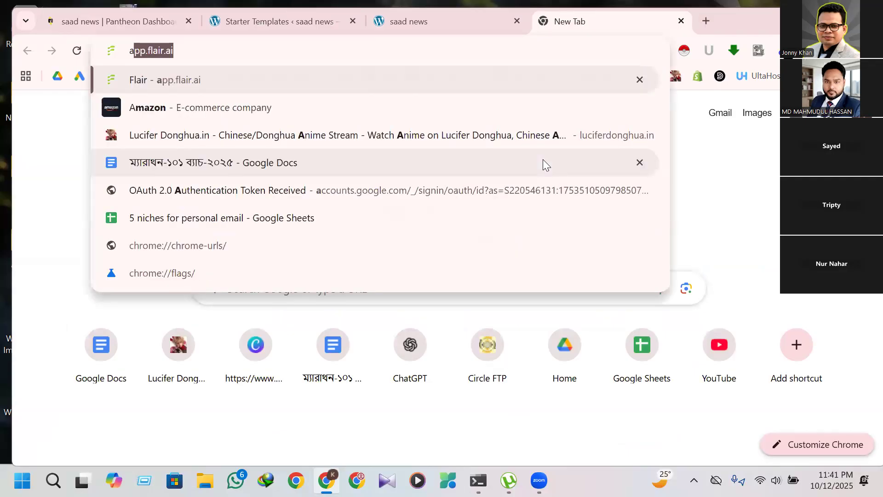
pyautogui.write('stra ')
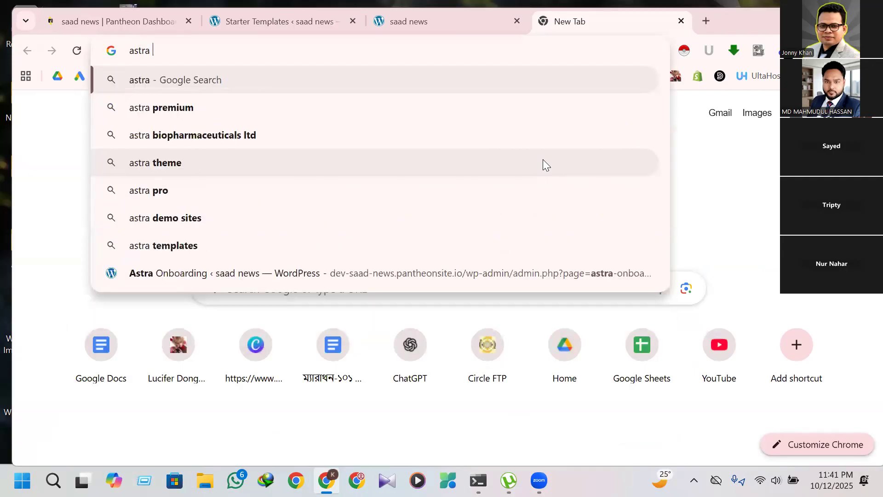
pyautogui.write('s')
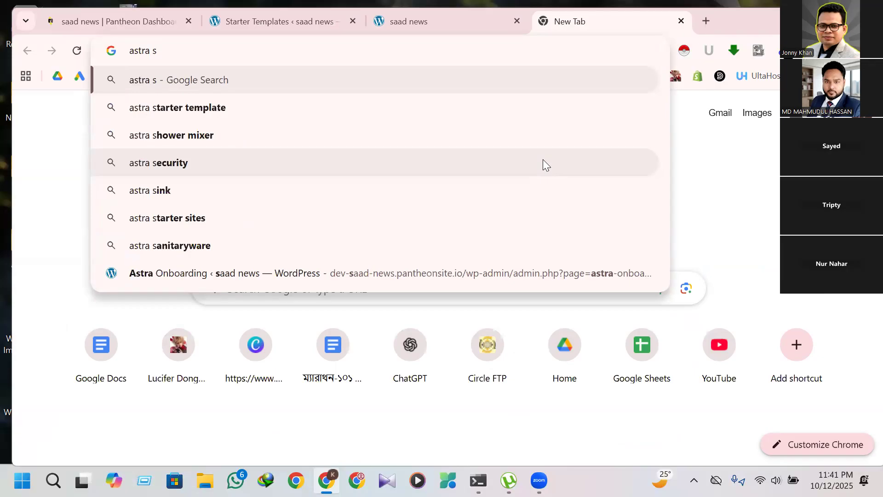
pyautogui.click(232, 105)
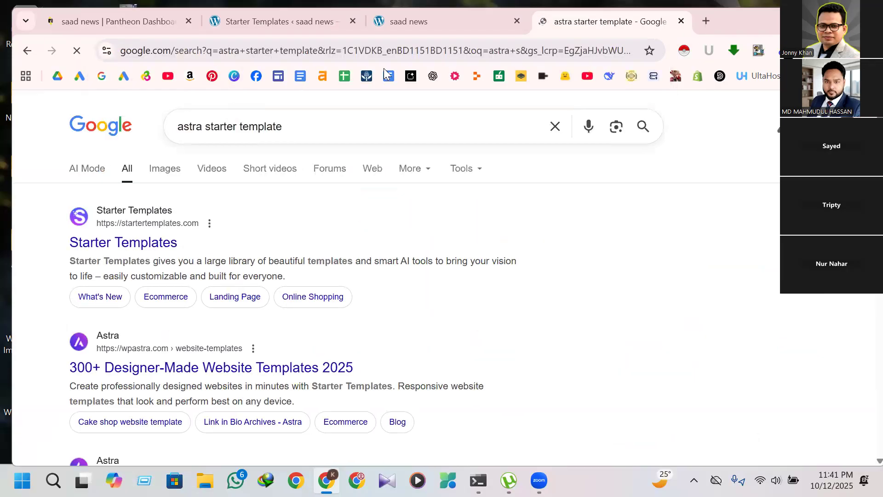
pyautogui.click(202, 375)
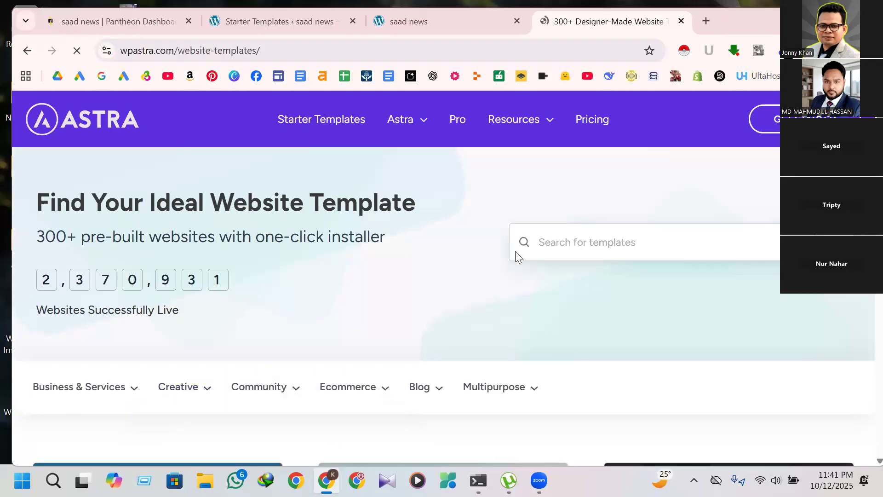
# Scroll the wpastra.com gallery to the Velora Clothing Store card, closing the Google sign-in prompt
pyautogui.scroll(-2, 514, 255)
pyautogui.scroll(-1, 506, 257)
pyautogui.scroll(-3, 488, 276)
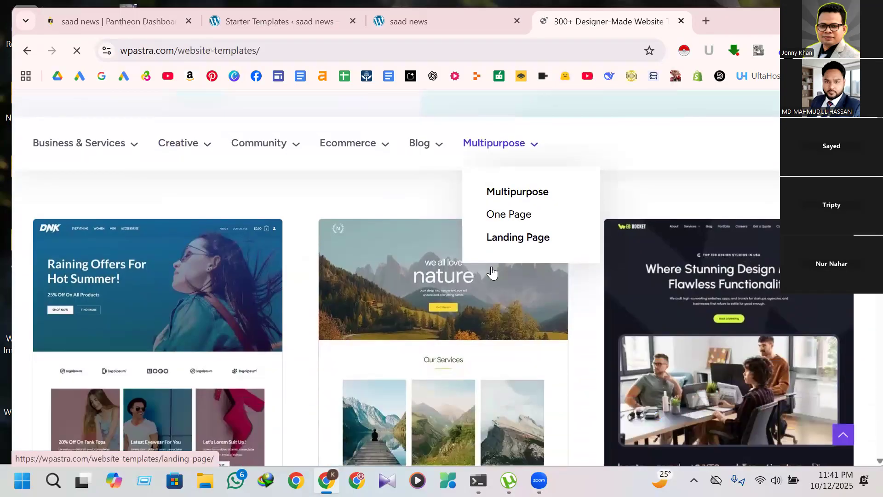
pyautogui.scroll(-7, 480, 285)
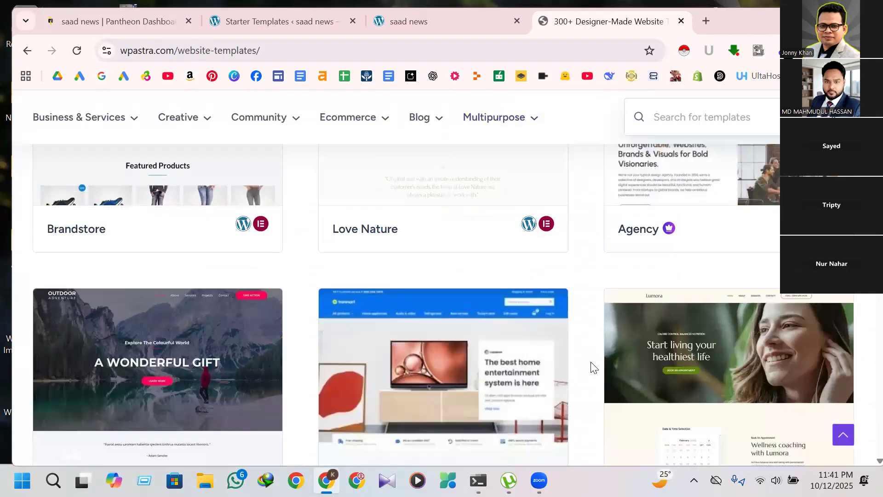
pyautogui.scroll(-3, 584, 340)
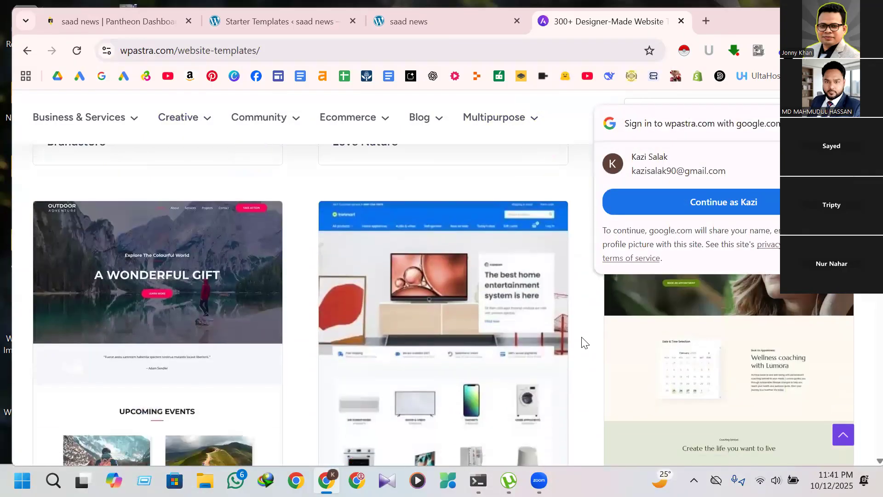
pyautogui.scroll(-4, 520, 294)
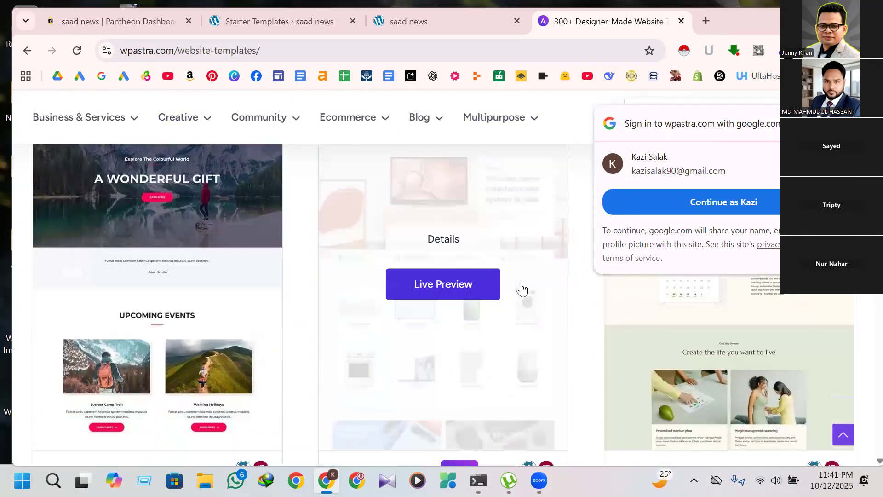
pyautogui.scroll(-3, 501, 303)
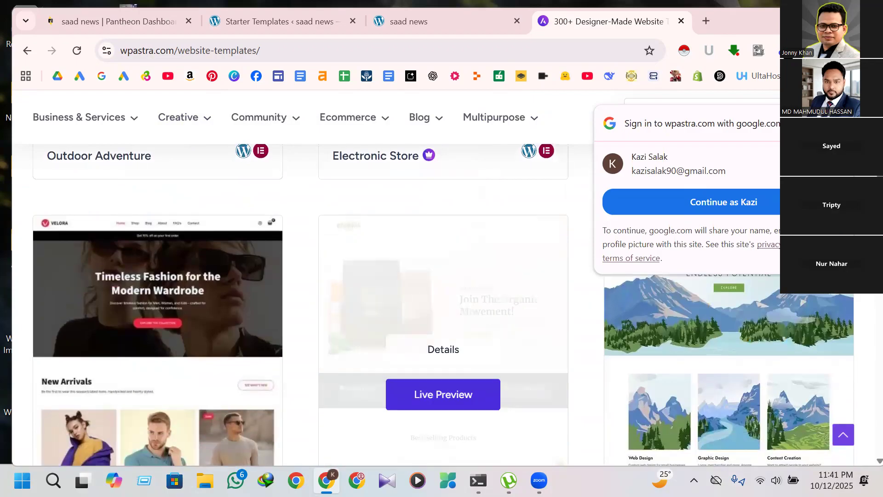
pyautogui.click(839, 123)
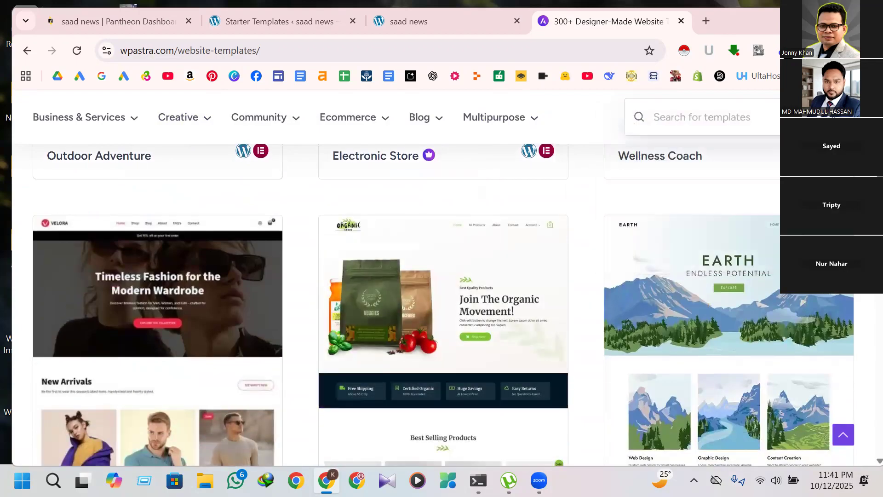
pyautogui.moveTo(446, 239)
pyautogui.scroll(-2, 446, 240)
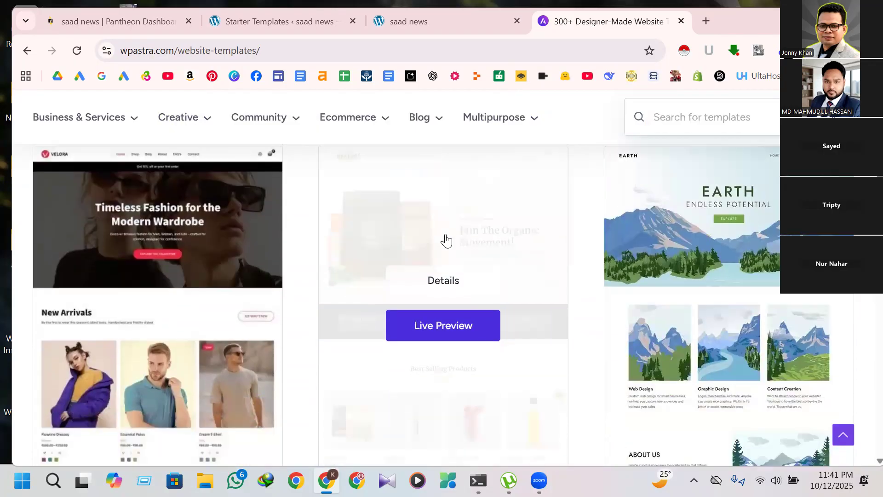
pyautogui.scroll(-2, 446, 239)
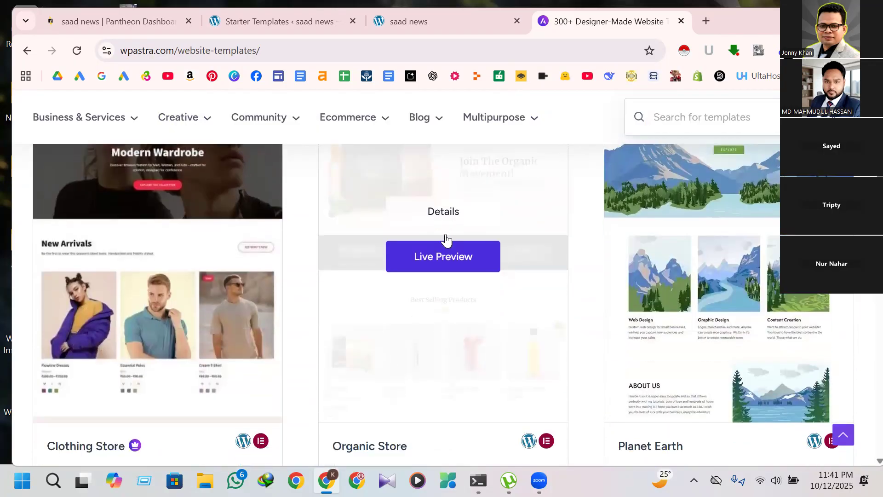
pyautogui.scroll(3, 446, 239)
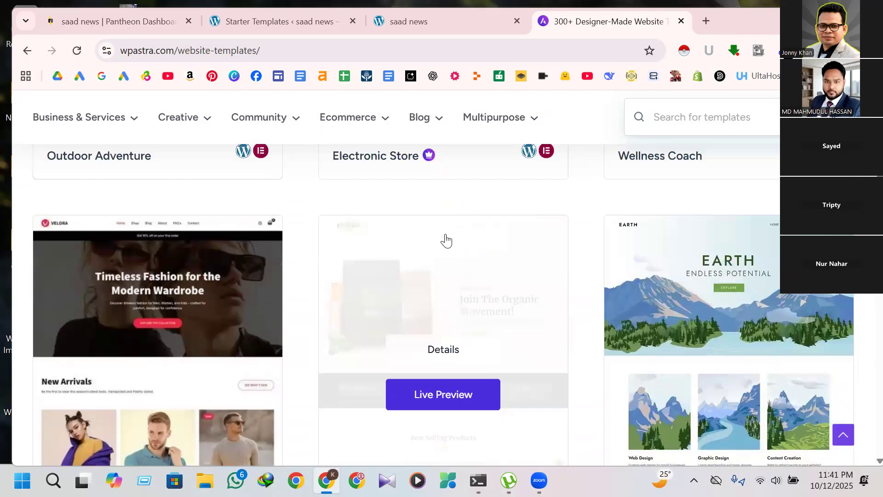
pyautogui.moveTo(124, 317)
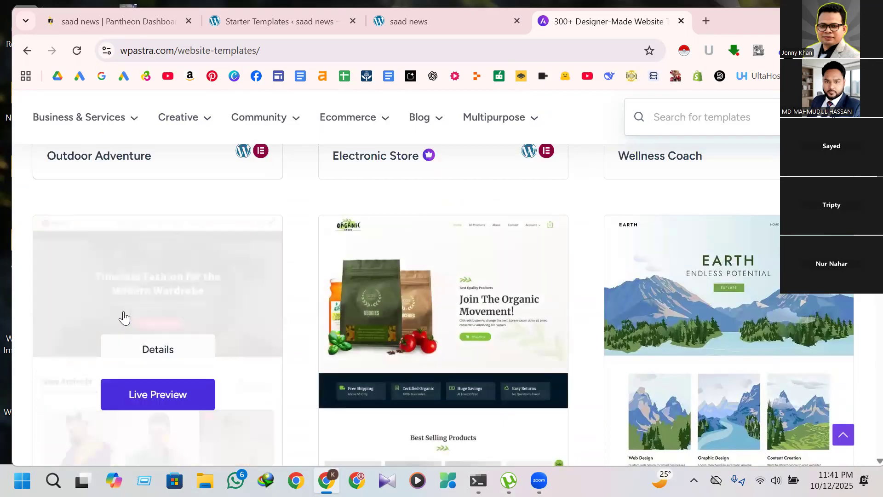
# Open the Velora clothing store Live Preview and scroll through the demo homepage
pyautogui.click(154, 394)
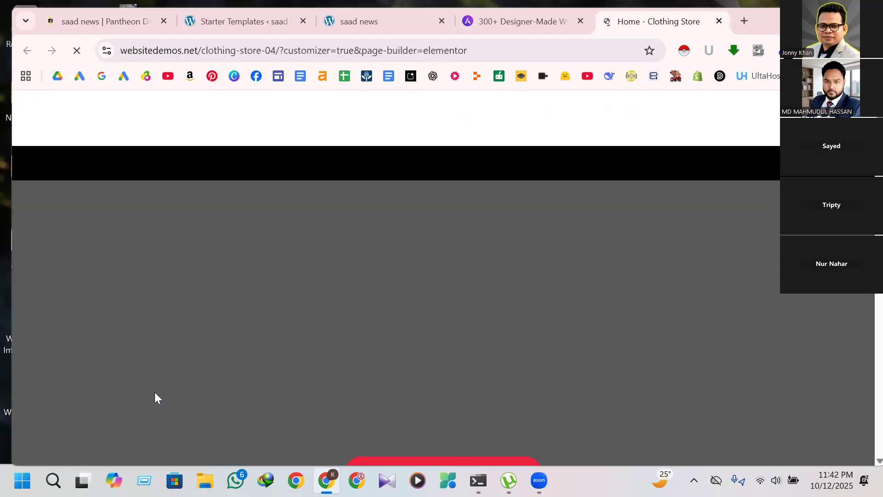
pyautogui.scroll(-10, 429, 290)
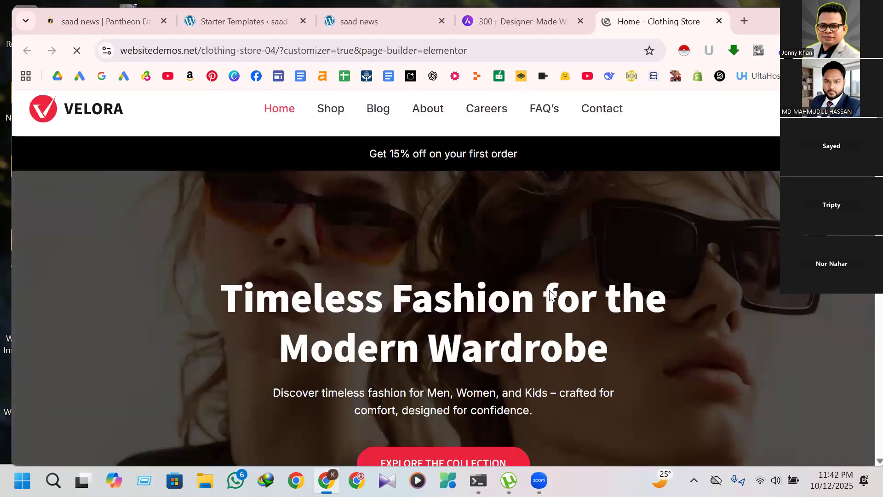
pyautogui.scroll(-9, 426, 289)
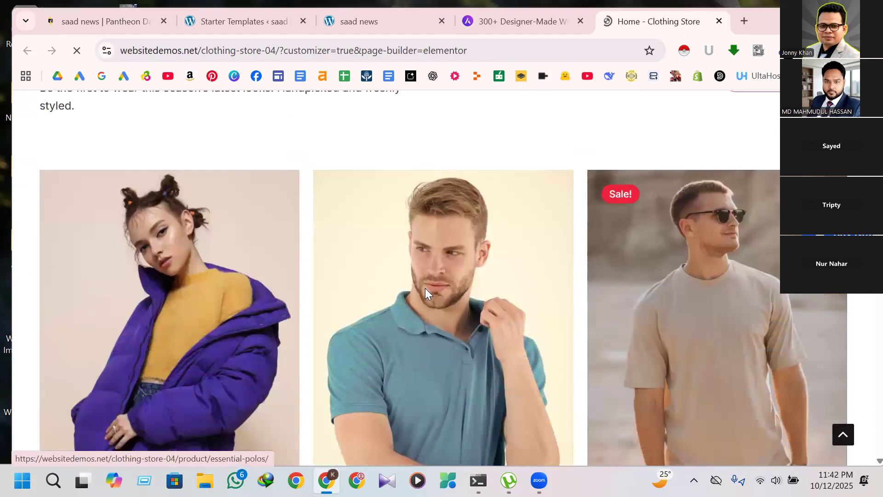
pyautogui.scroll(-5, 423, 289)
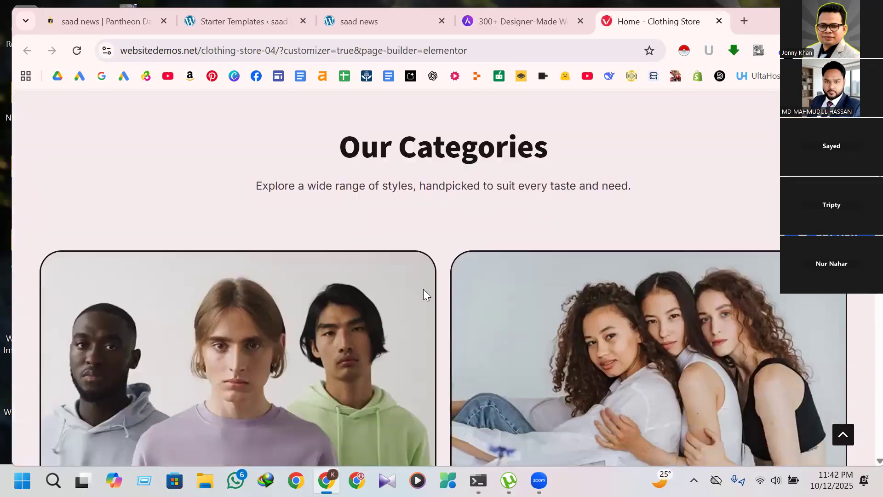
pyautogui.scroll(4, 419, 291)
pyautogui.scroll(12, 420, 292)
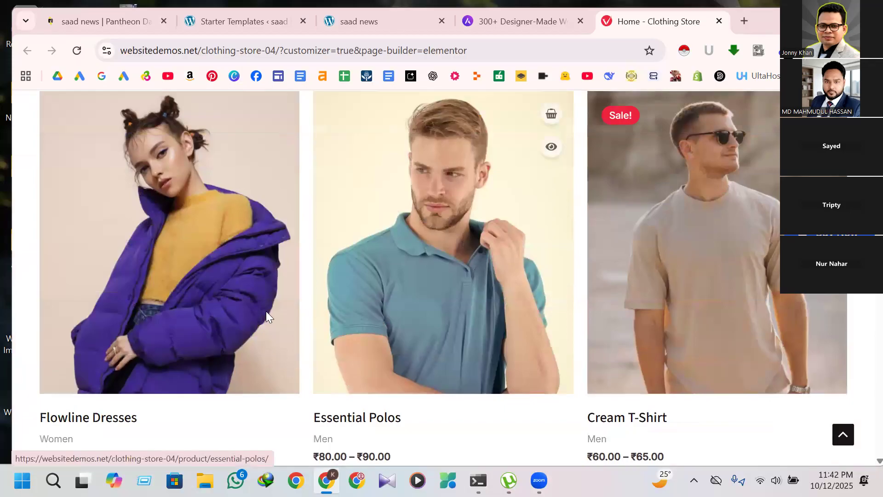
# Open Flowline Dresses, try Add to Cart, and dismiss the select-options alert
pyautogui.click(168, 332)
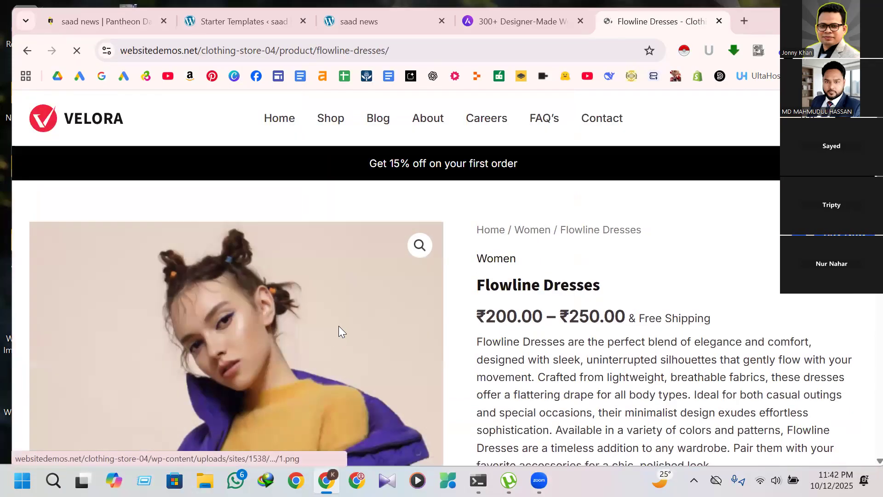
pyautogui.scroll(-2, 339, 327)
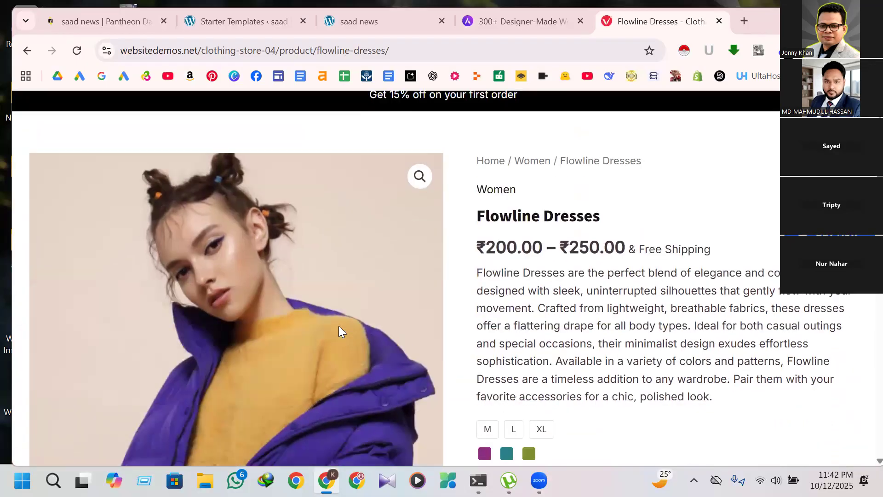
pyautogui.scroll(-1, 338, 327)
pyautogui.scroll(-1, 349, 327)
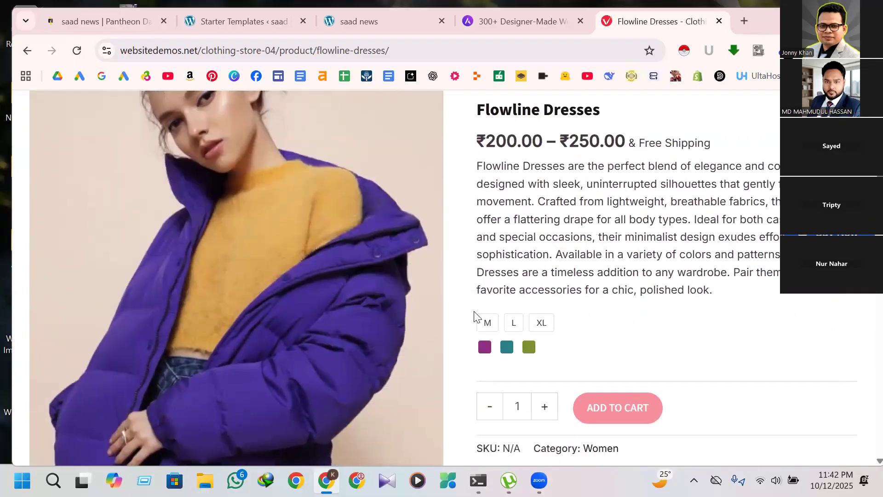
pyautogui.scroll(3, 548, 309)
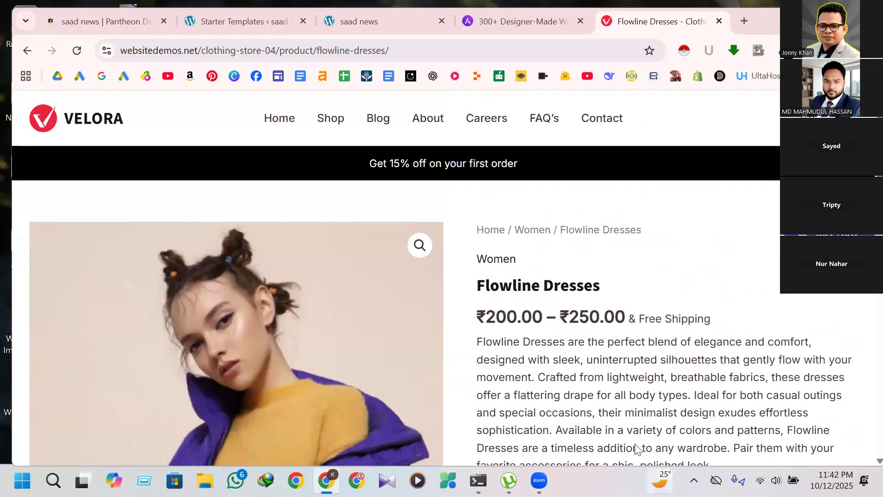
pyautogui.scroll(-4, 619, 370)
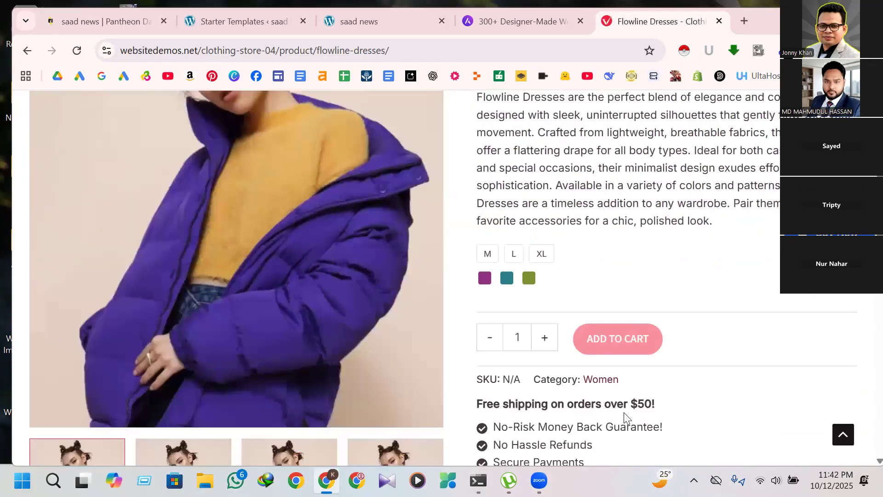
pyautogui.click(612, 340)
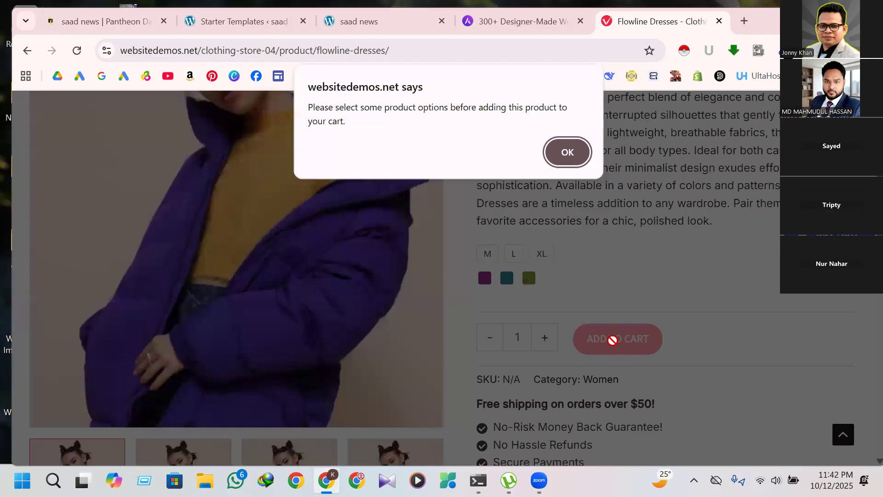
pyautogui.click(579, 161)
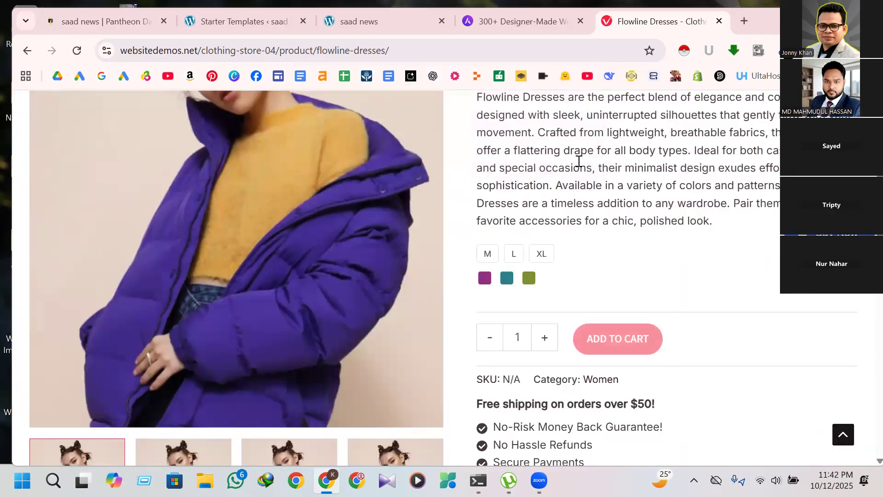
pyautogui.scroll(-5, 588, 269)
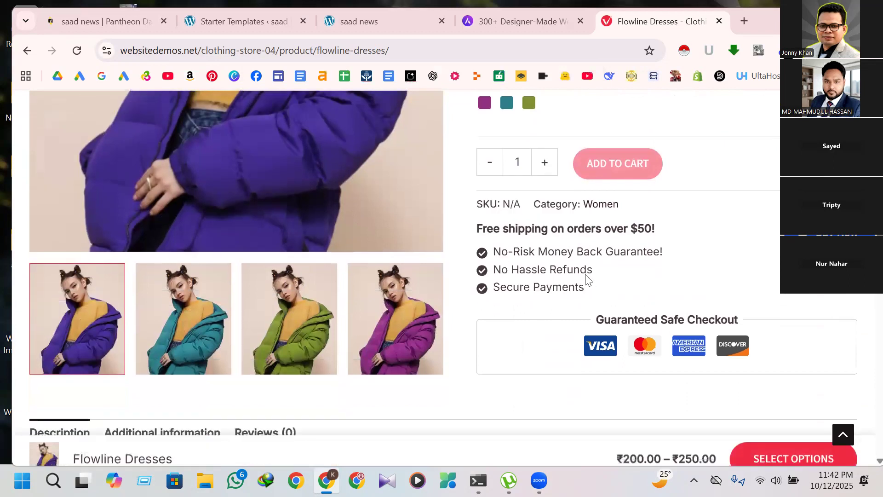
pyautogui.scroll(5, 366, 286)
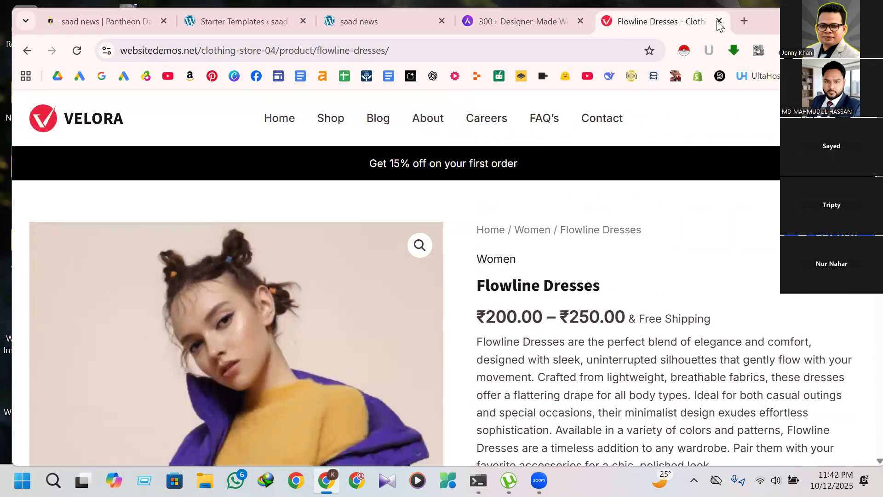
pyautogui.click(719, 21)
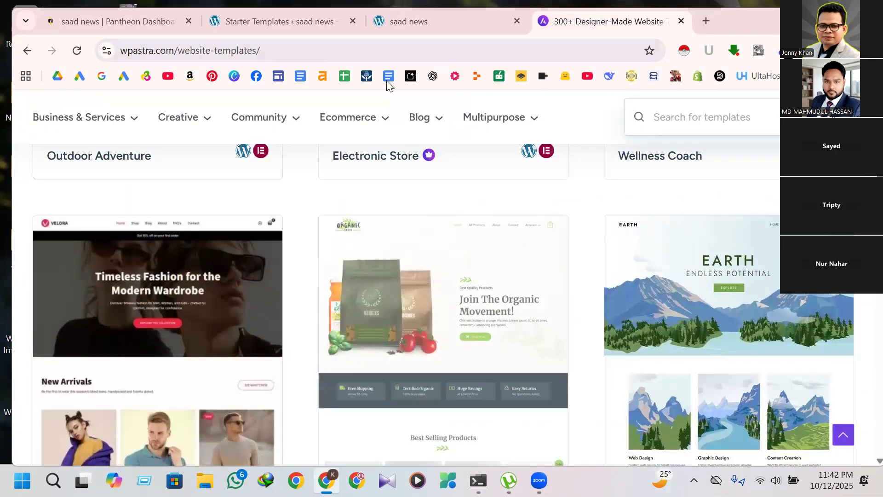
pyautogui.click(681, 22)
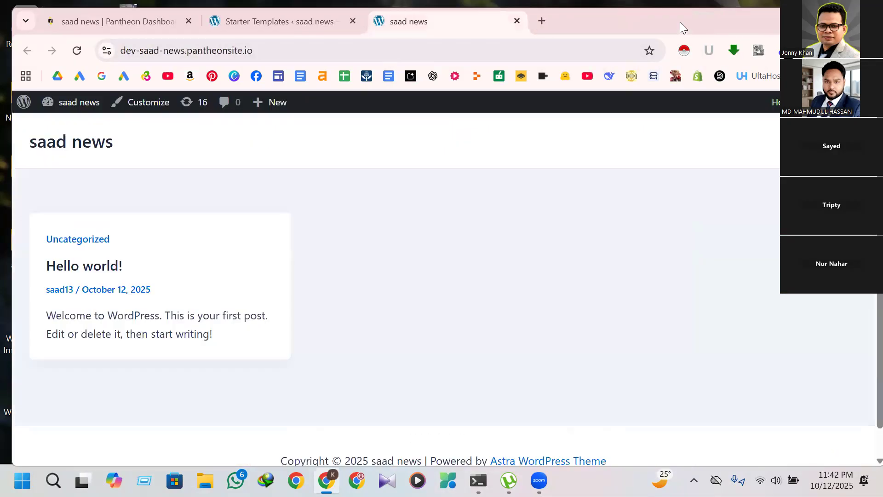
pyautogui.click(274, 13)
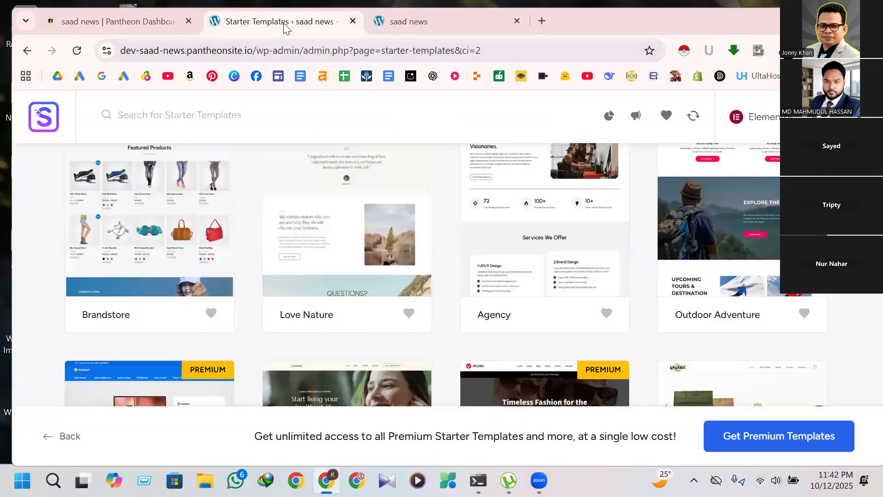
pyautogui.scroll(-1, 388, 316)
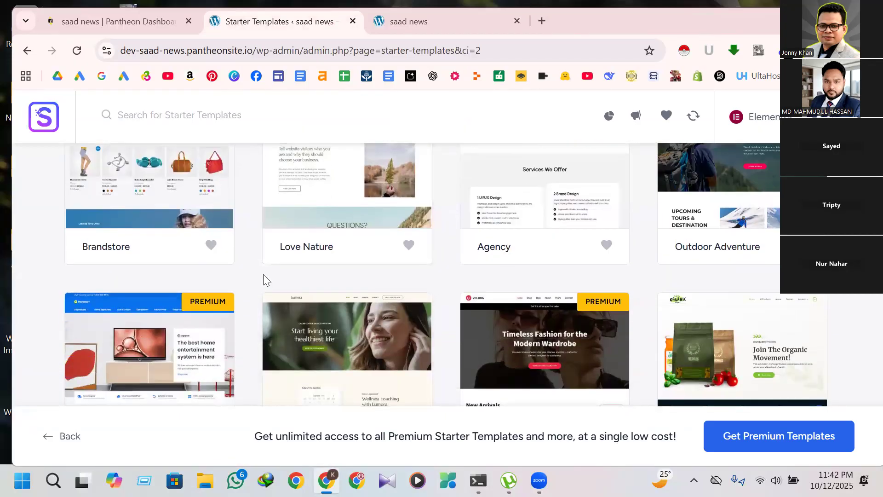
pyautogui.scroll(3, 262, 278)
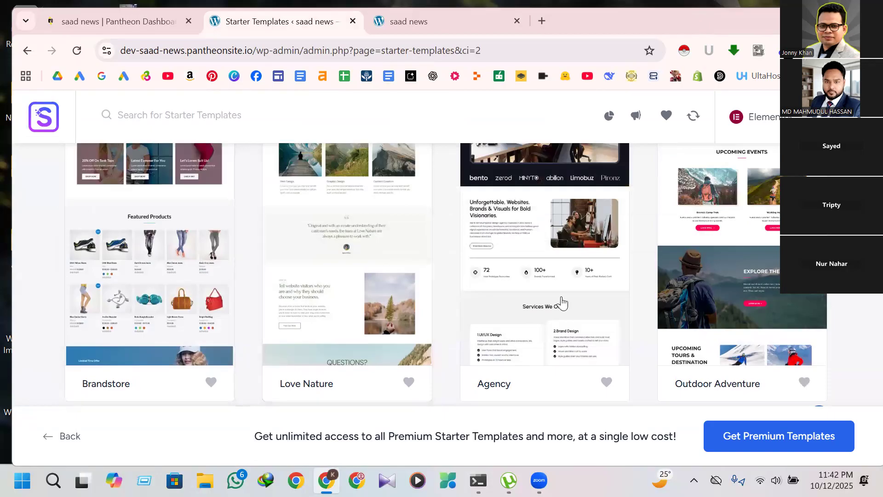
pyautogui.scroll(3, 193, 295)
pyautogui.scroll(3, 193, 294)
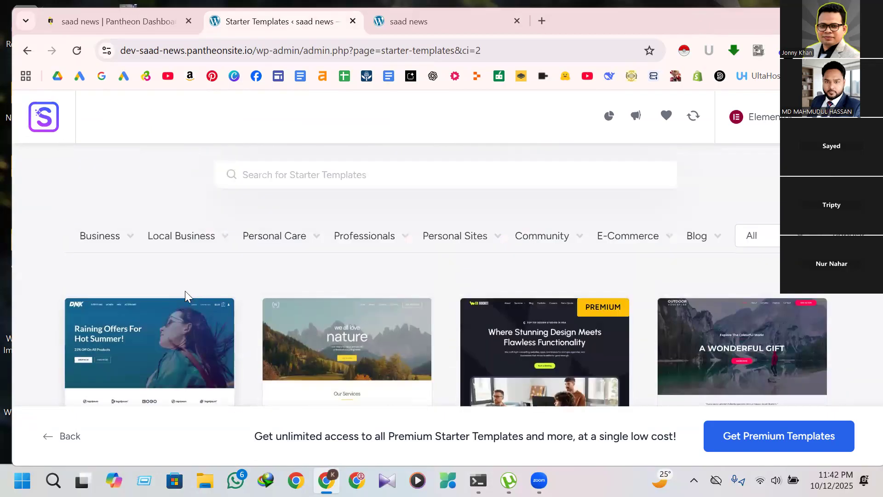
pyautogui.scroll(-5, 483, 304)
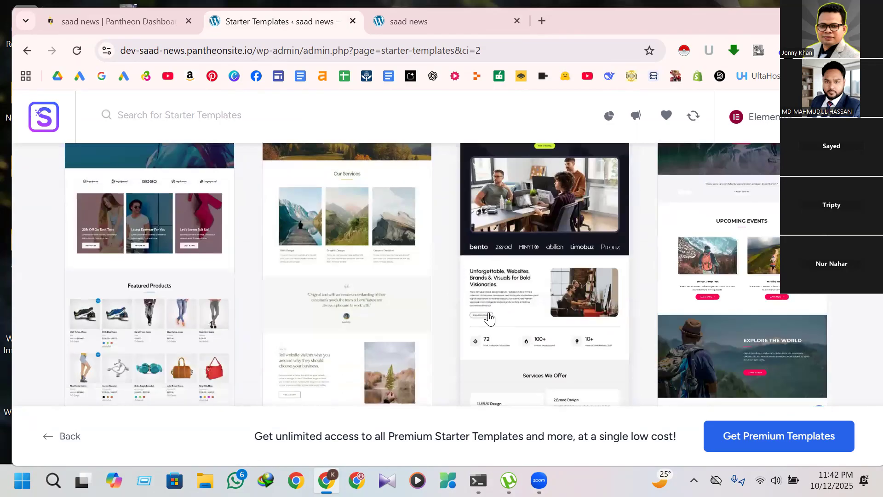
pyautogui.scroll(-8, 489, 318)
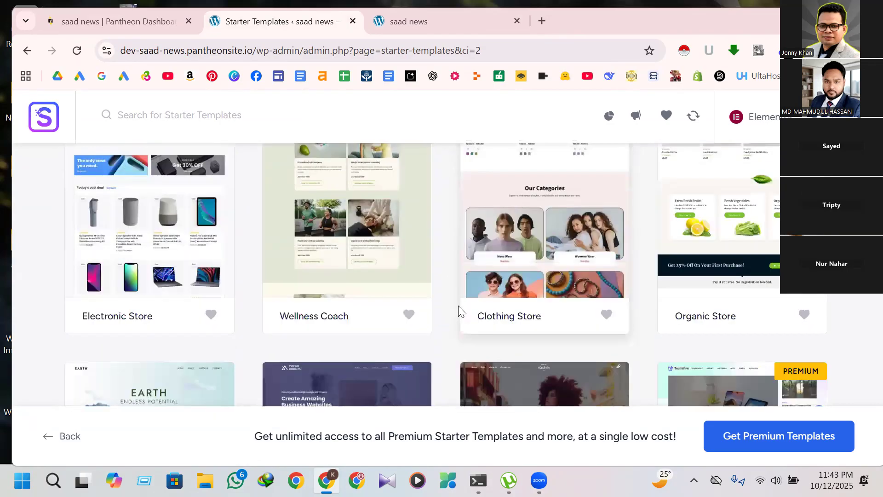
pyautogui.scroll(-5, 458, 306)
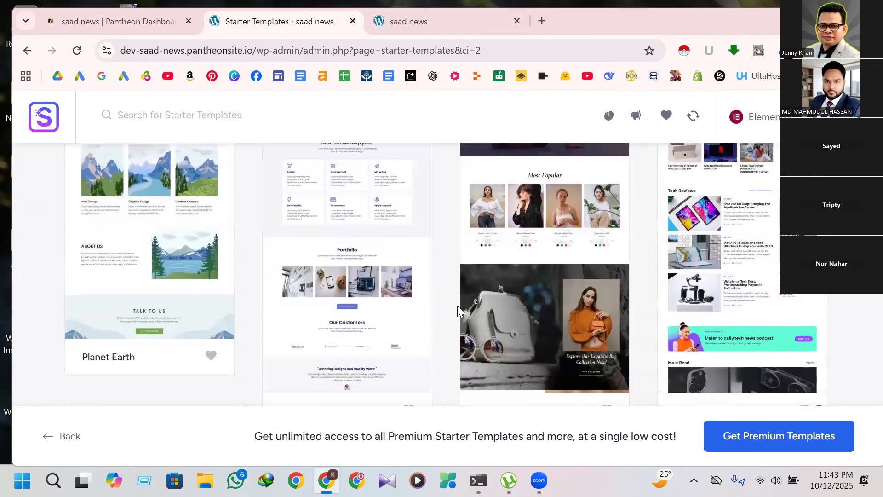
pyautogui.scroll(-2, 458, 305)
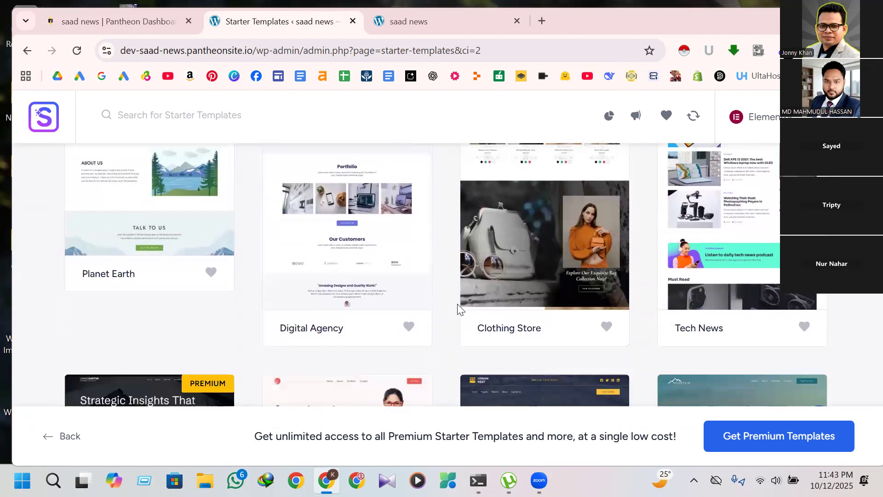
pyautogui.scroll(-2, 491, 307)
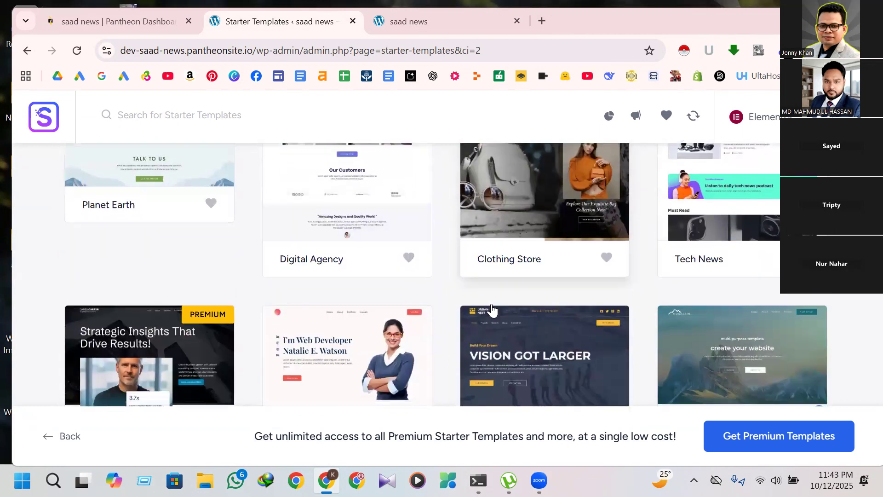
pyautogui.scroll(5, 491, 307)
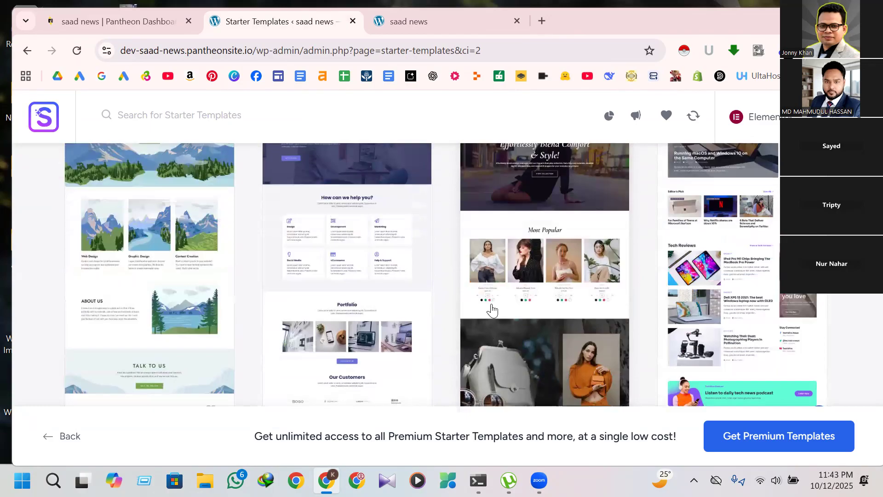
pyautogui.scroll(2, 511, 311)
pyautogui.scroll(2, 512, 309)
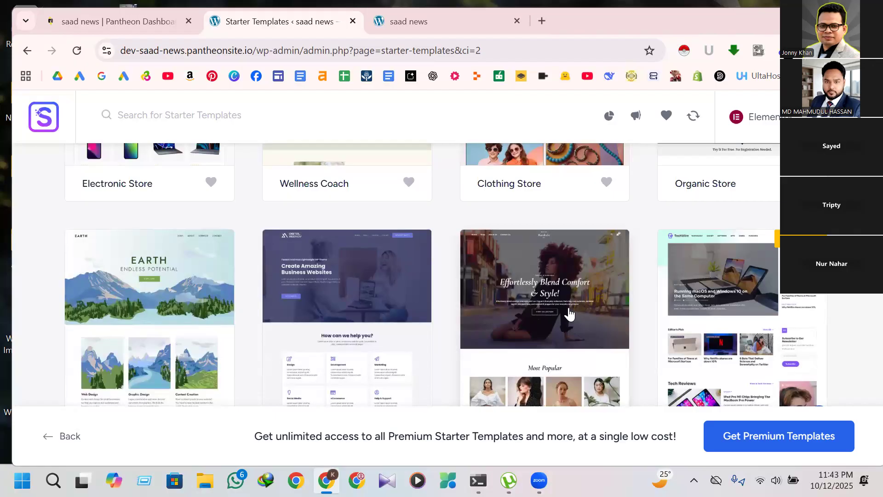
# Select the Clothing Store template and continue with its original fonts and colours to features
pyautogui.click(542, 313)
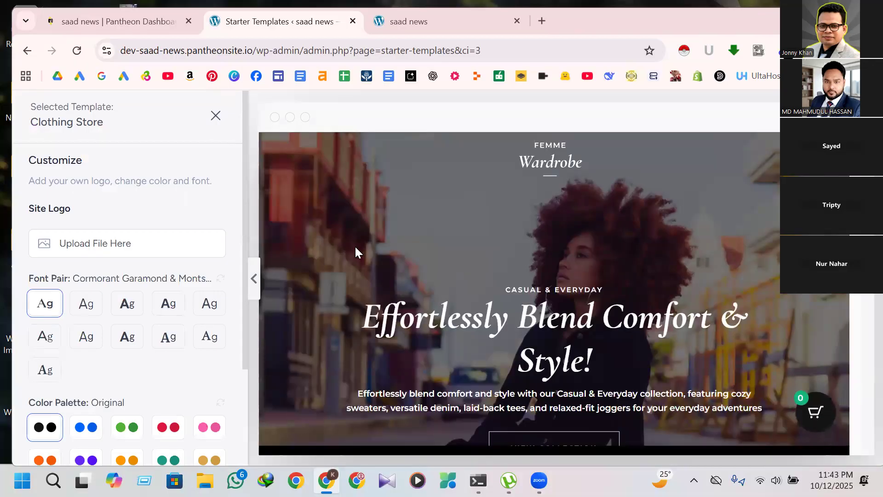
pyautogui.scroll(-3, 138, 322)
pyautogui.scroll(-1, 316, 337)
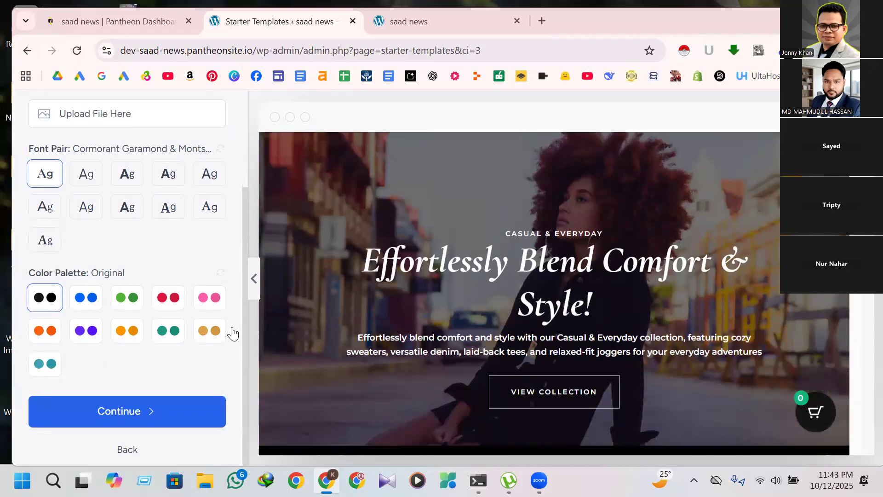
pyautogui.click(192, 412)
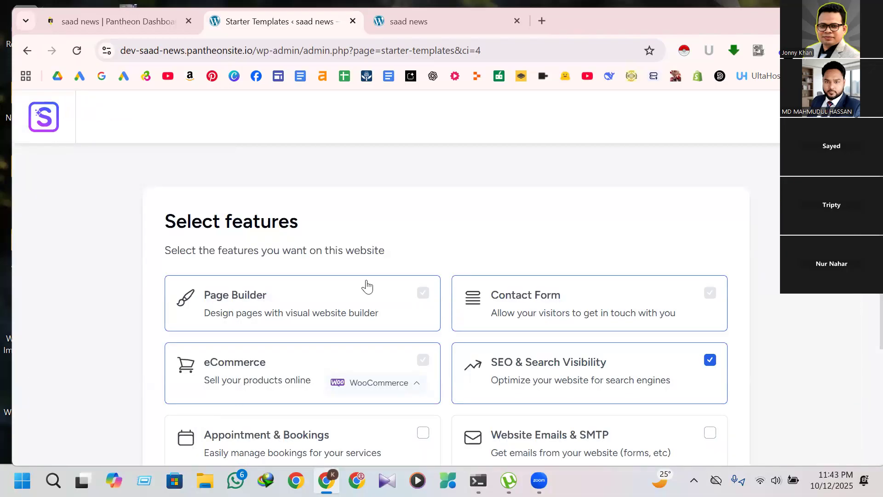
pyautogui.scroll(-5, 400, 305)
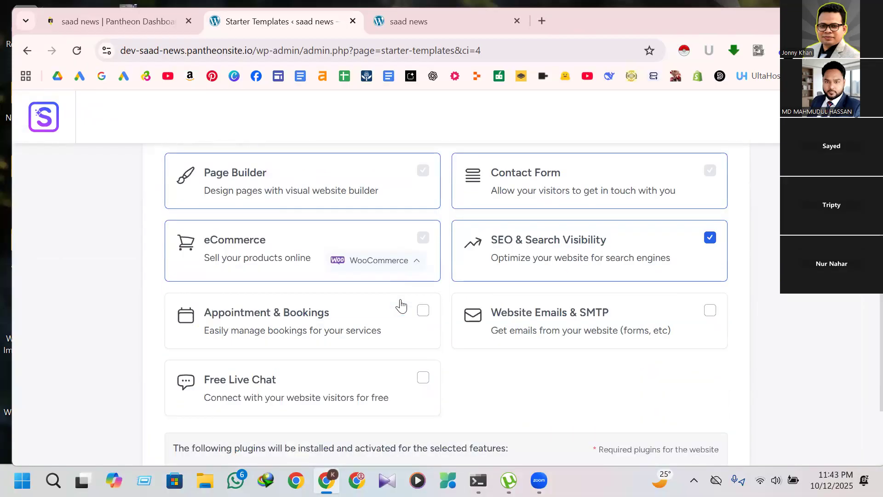
pyautogui.scroll(-2, 401, 305)
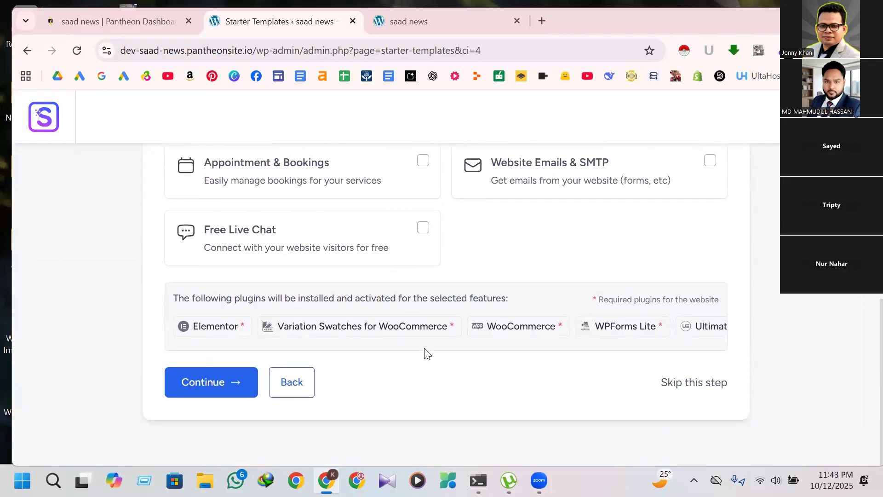
# Accept the features, fill in the first name and set experience level to Expert
pyautogui.click(224, 379)
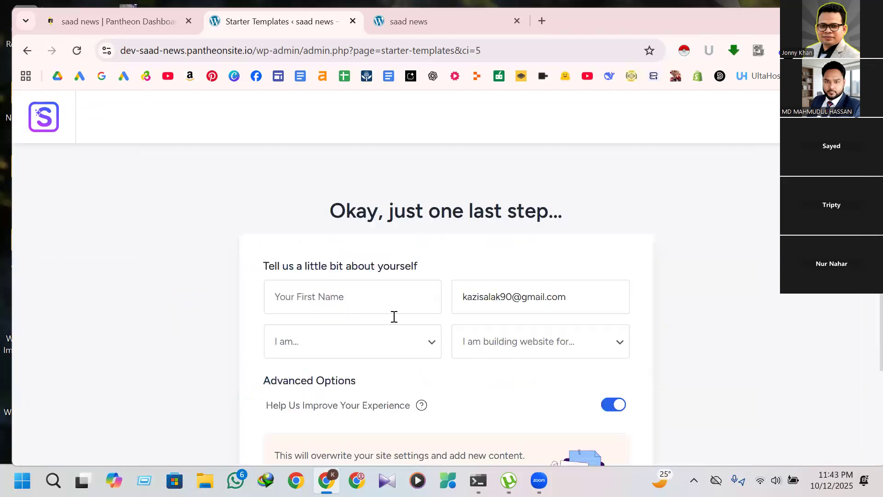
pyautogui.click(374, 296)
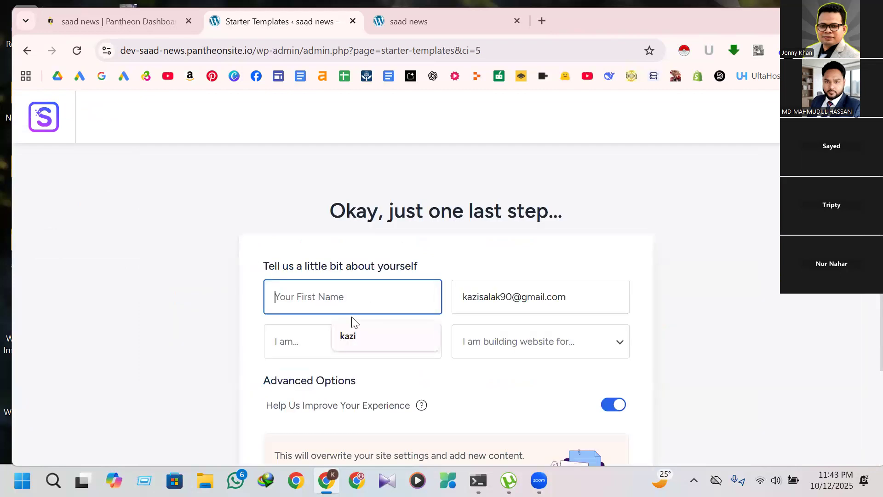
pyautogui.click(359, 345)
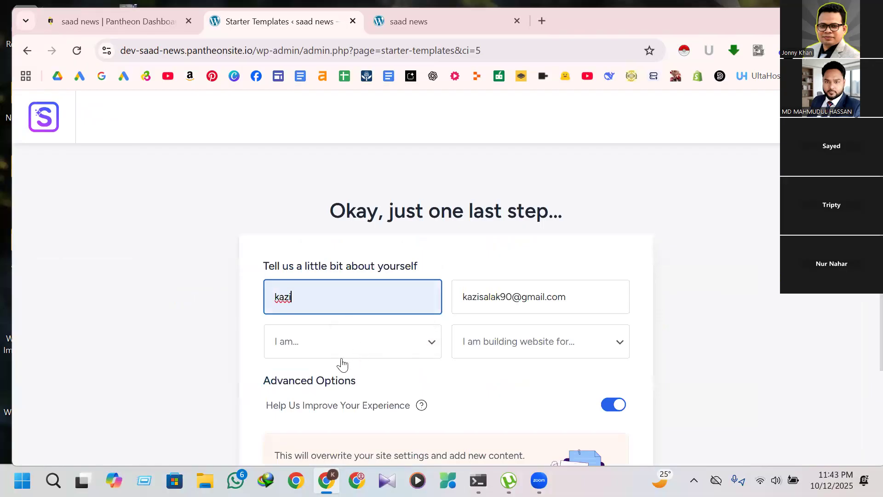
pyautogui.click(346, 348)
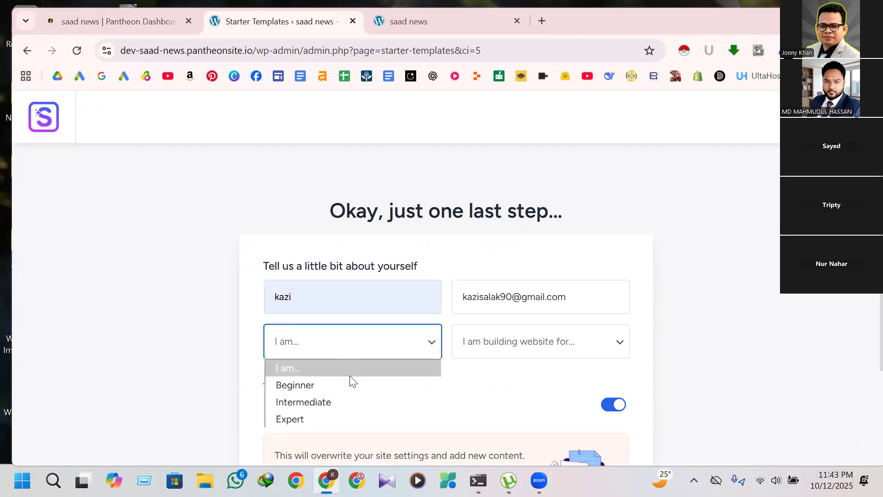
pyautogui.click(303, 420)
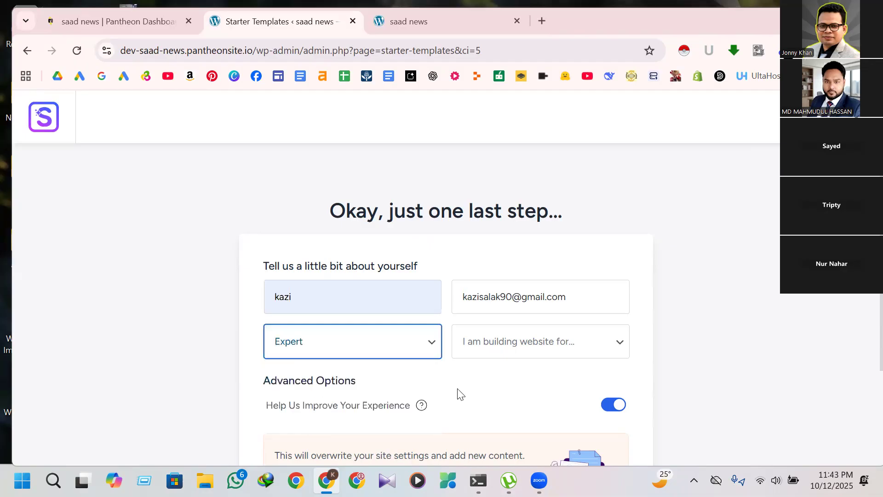
# Set the site as for Myself/My Company, accept the overwrite notice, and start building
pyautogui.click(511, 354)
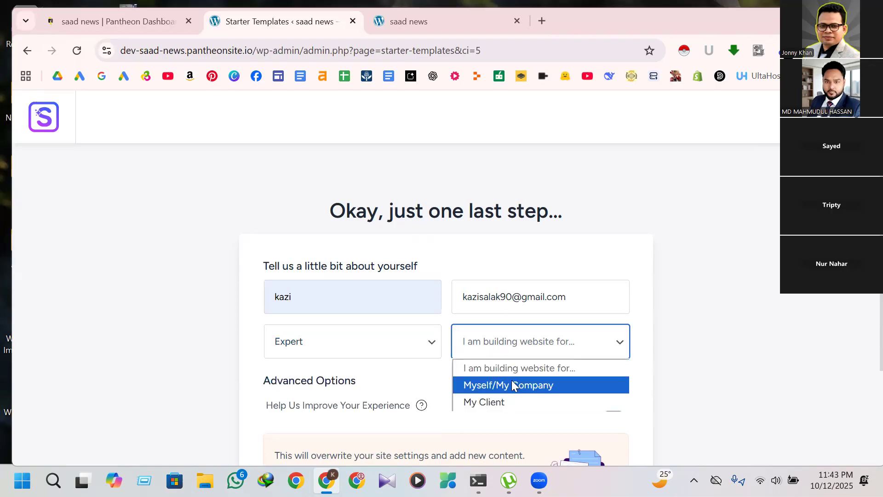
pyautogui.press('Down')
pyautogui.click(508, 386)
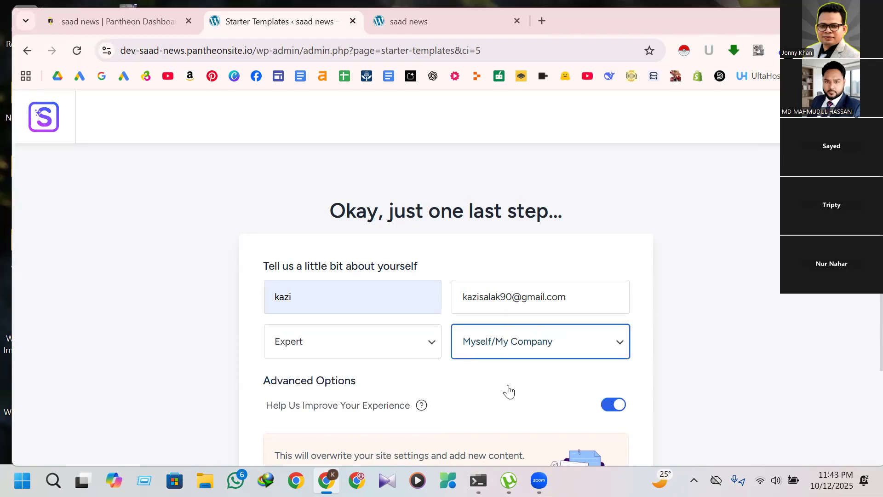
pyautogui.scroll(-5, 508, 391)
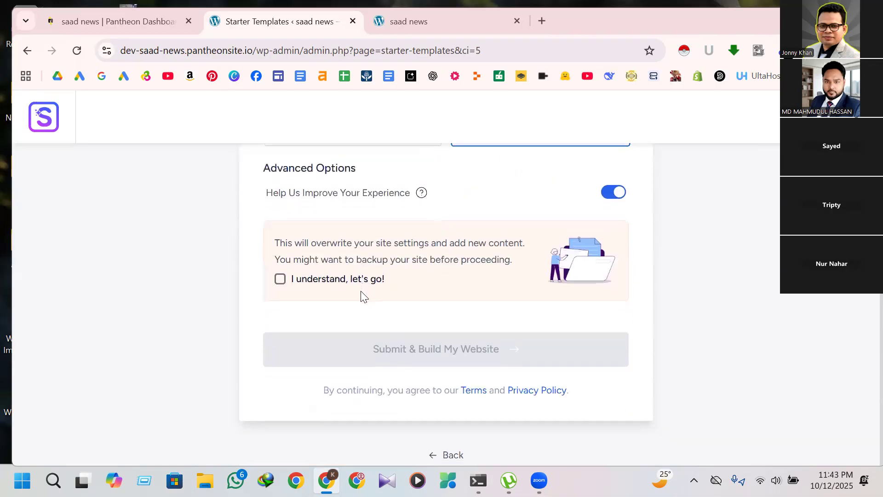
pyautogui.click(281, 280)
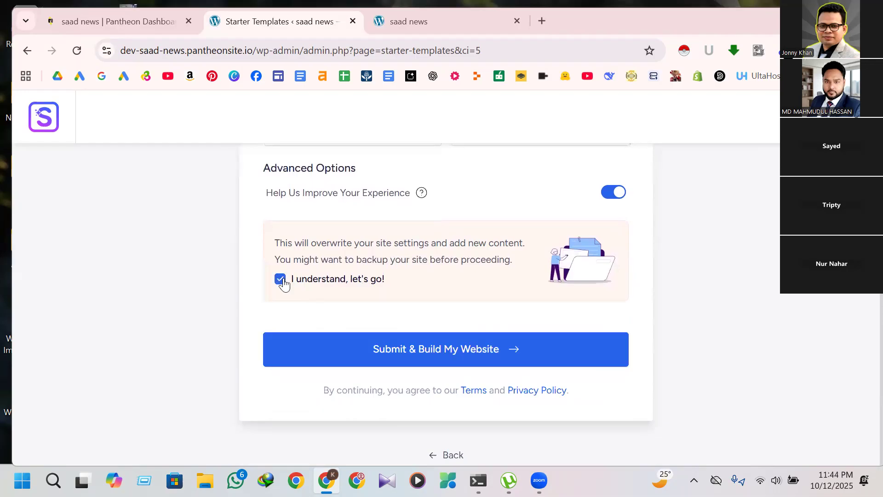
pyautogui.click(396, 343)
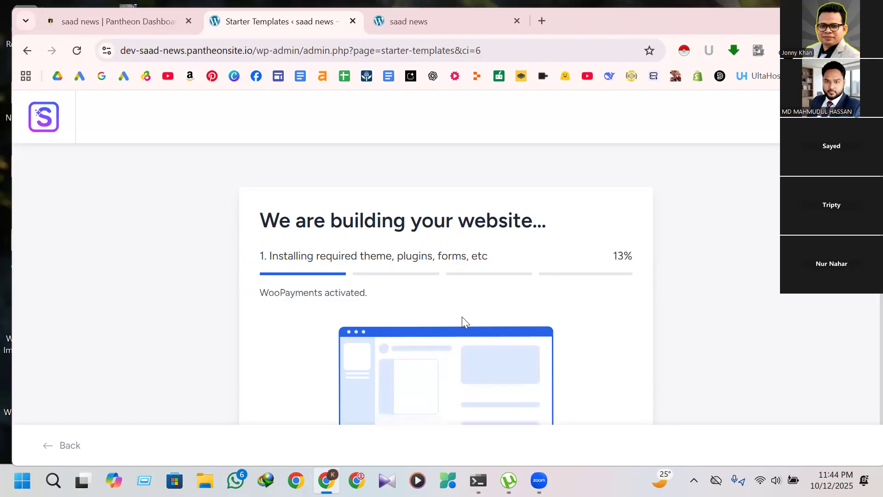
# Wait while the Clothing Store site builds to 100% and the Congratulations screen appears
pyautogui.scroll(-1, 644, 258)
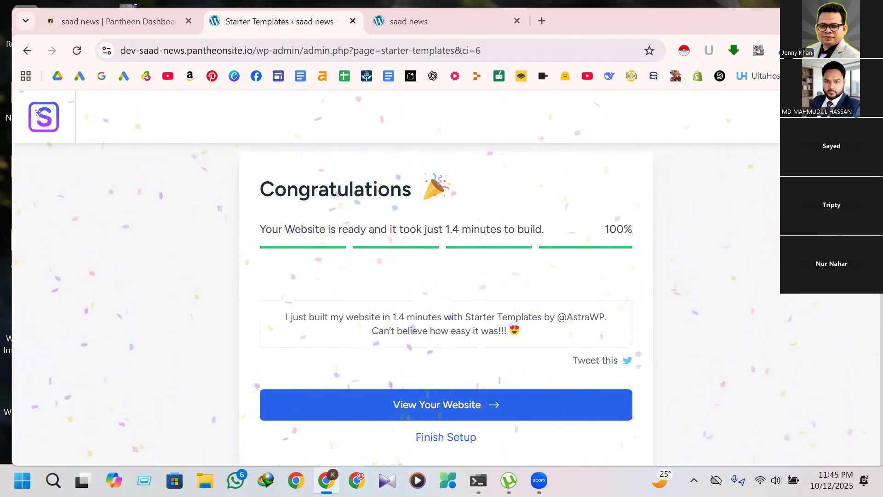
# Open the Finish Setup checklist, then switch to the saad news site tab
pyautogui.click(442, 440)
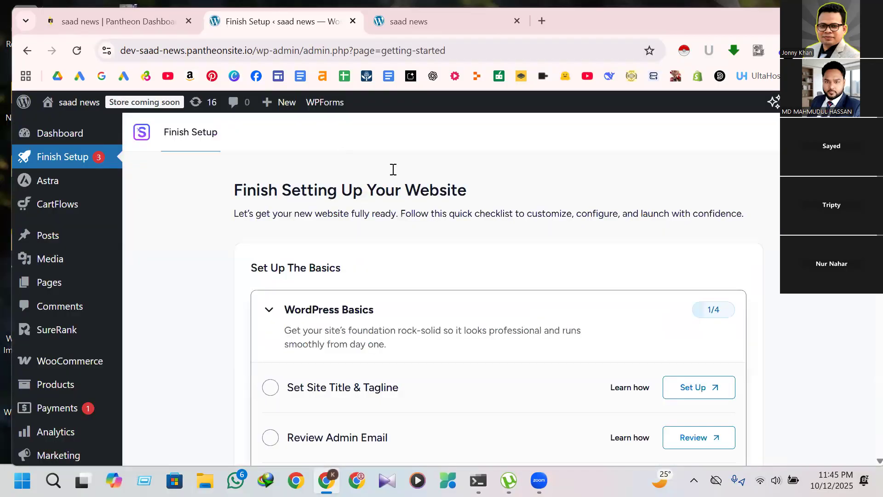
pyautogui.click(404, 18)
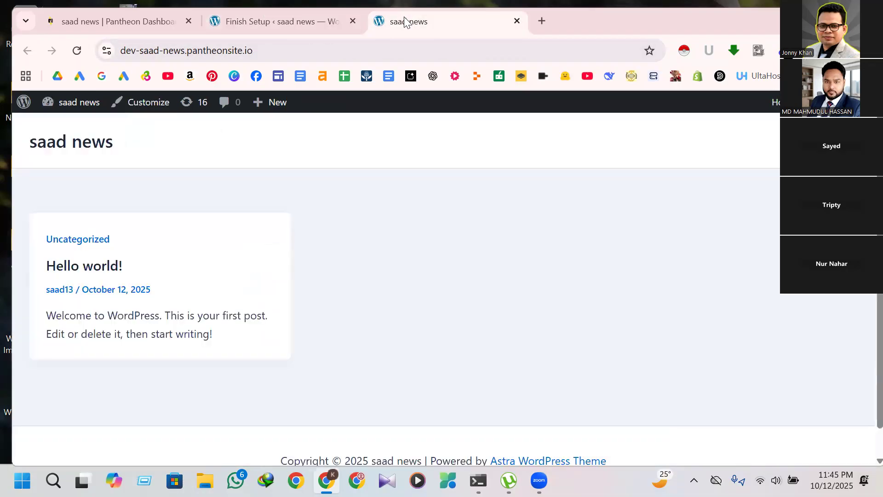
# Reload the store home page and scroll through the new Clothing Store layout
pyautogui.click(78, 49)
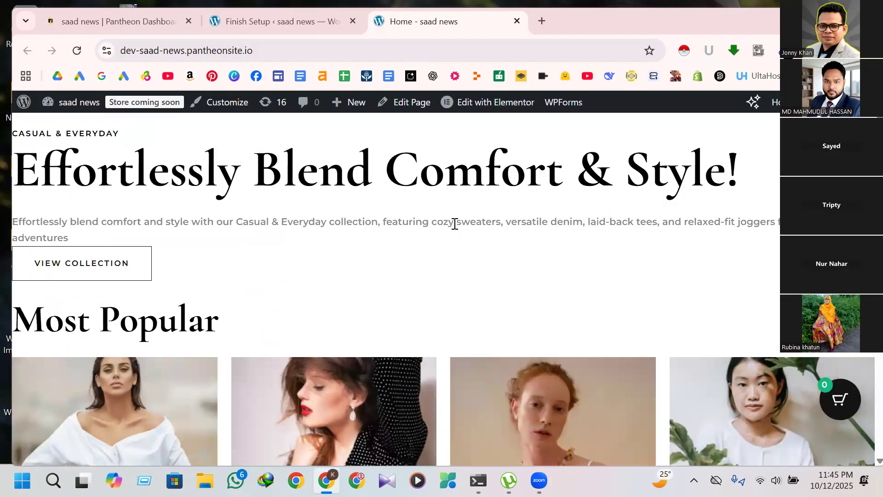
pyautogui.scroll(-4, 455, 226)
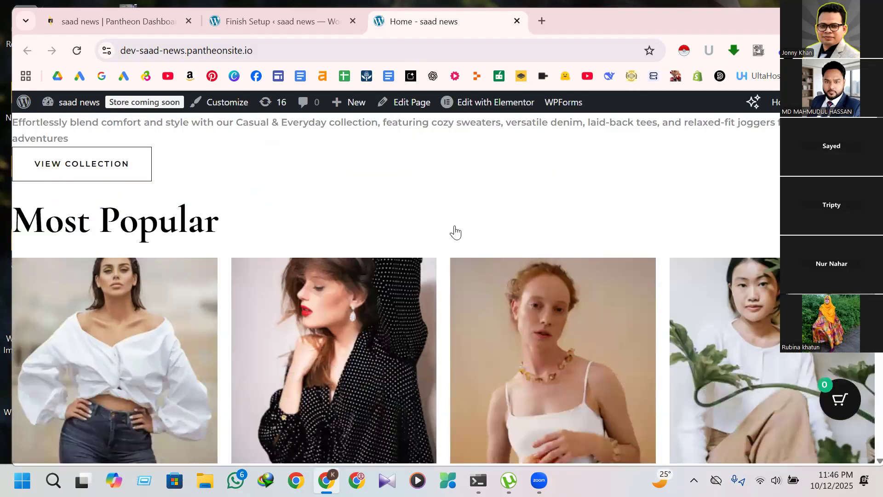
pyautogui.scroll(-5, 455, 233)
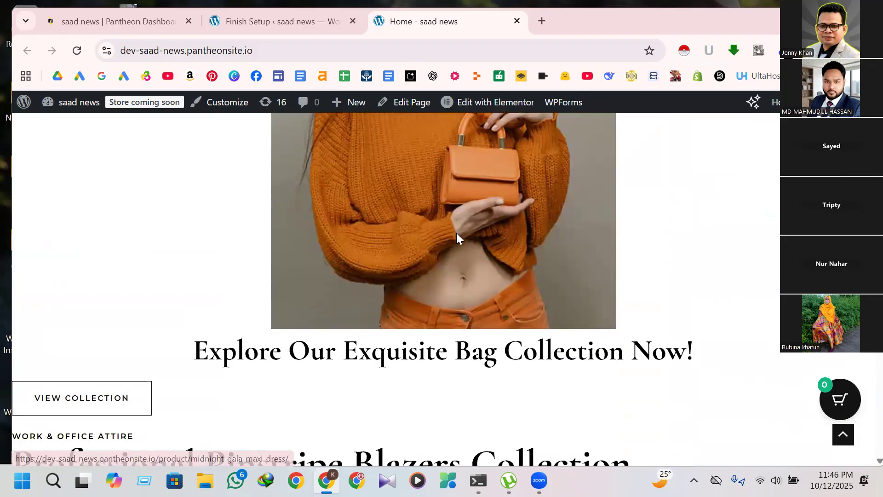
pyautogui.scroll(-5, 457, 232)
pyautogui.scroll(-5, 462, 251)
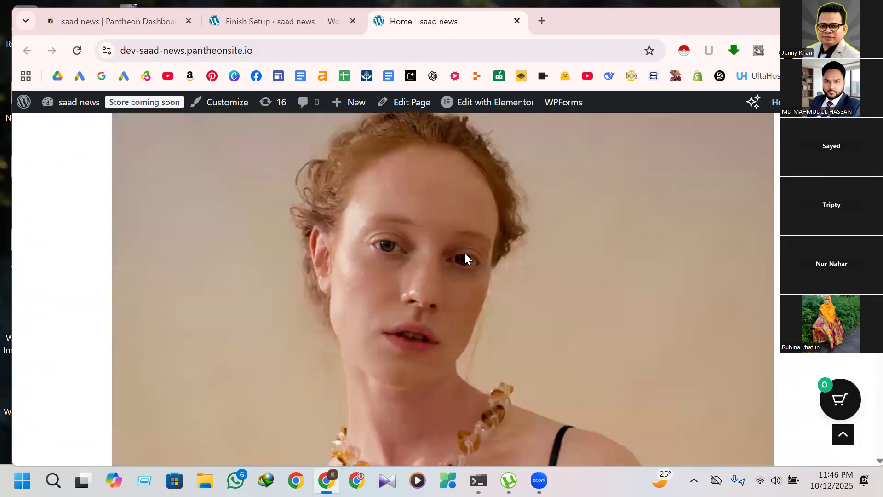
pyautogui.scroll(-4, 468, 276)
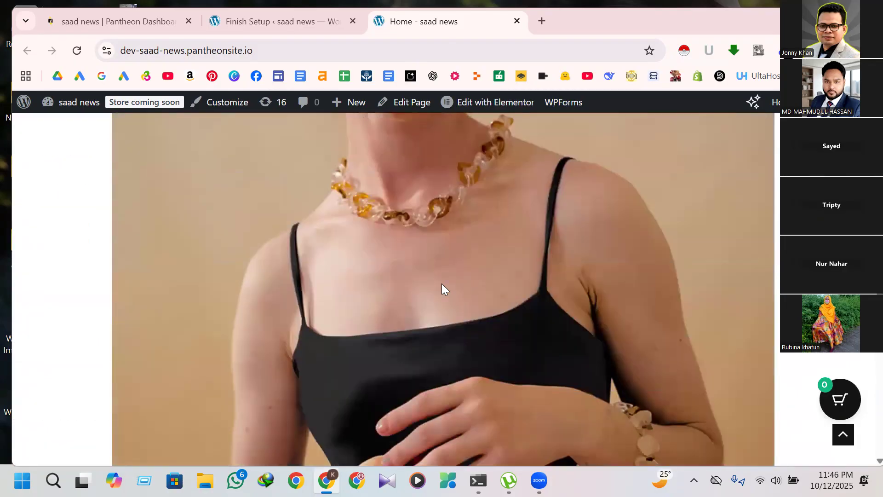
pyautogui.scroll(-5, 441, 283)
pyautogui.scroll(-4, 144, 187)
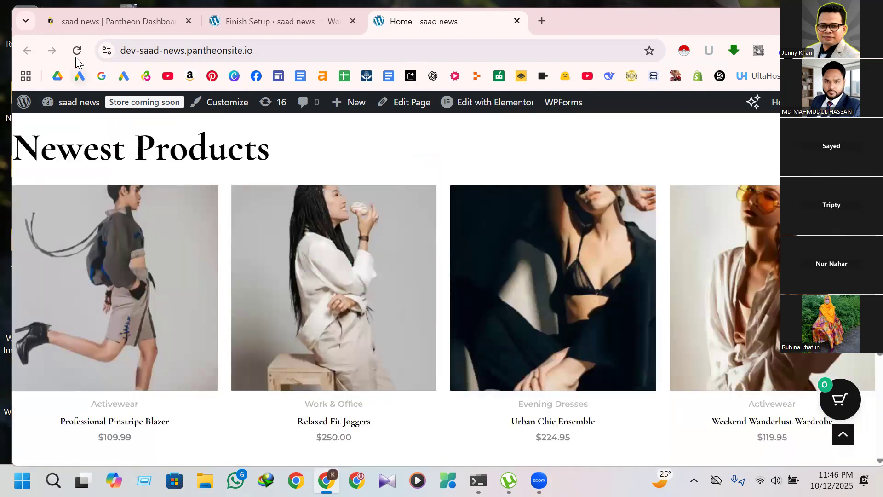
# Reload again and return to the 'Effortlessly Blend Comfort & Style!' hero at the top
pyautogui.click(76, 52)
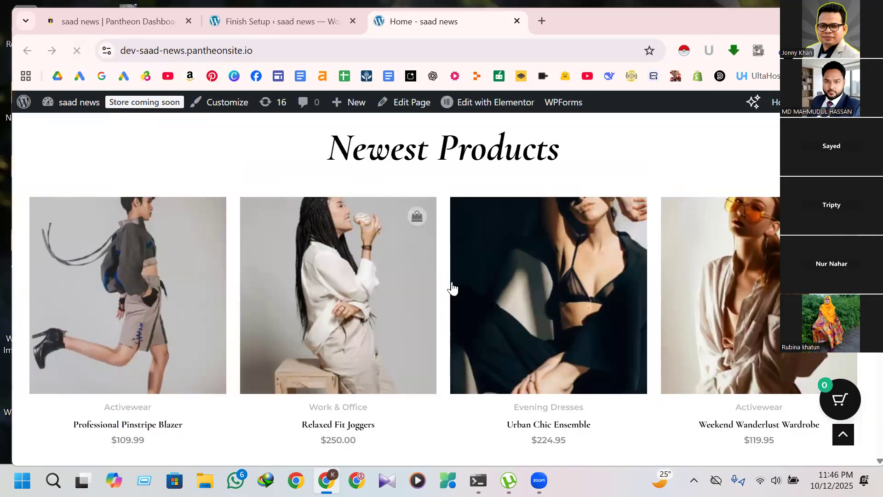
pyautogui.scroll(6, 453, 286)
pyautogui.scroll(20, 453, 288)
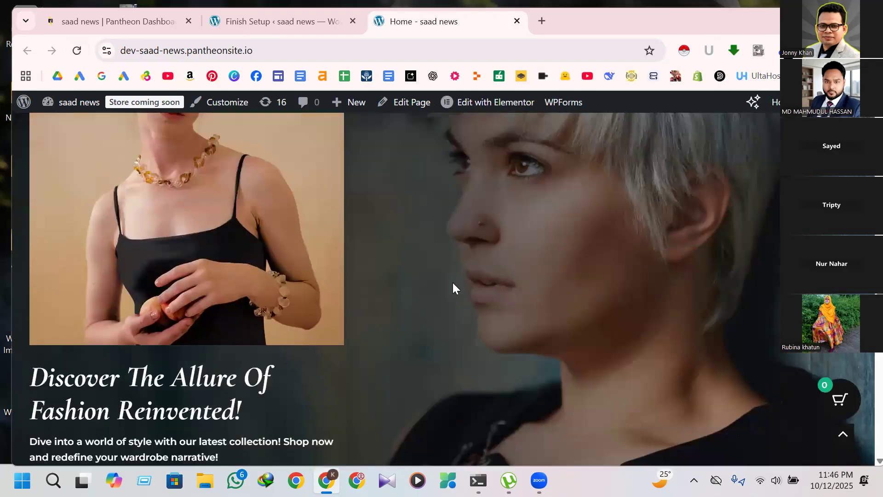
pyautogui.scroll(15, 453, 285)
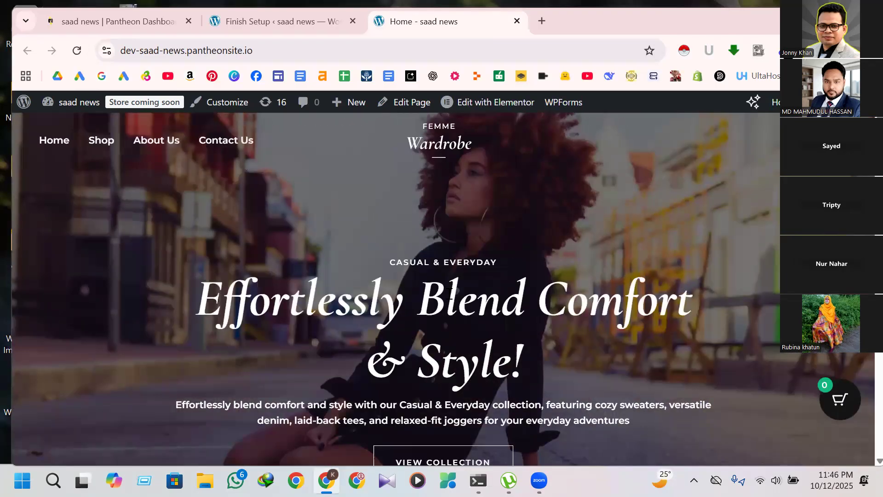
pyautogui.scroll(-12, 442, 299)
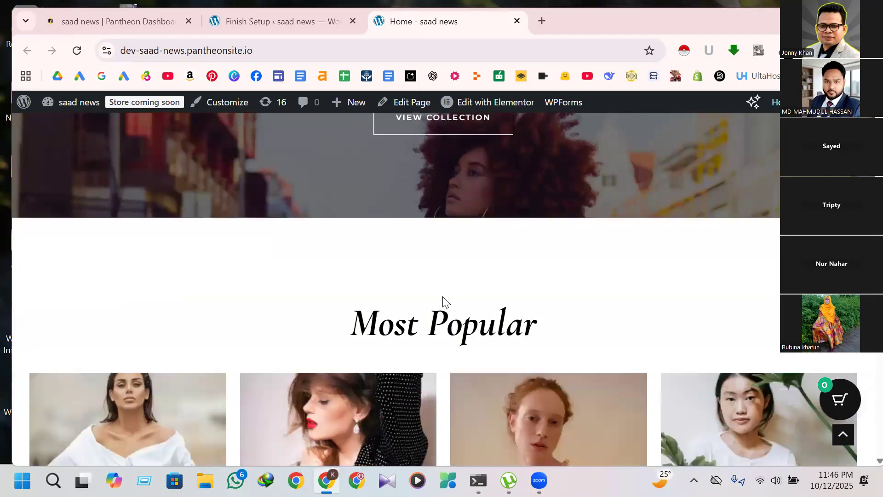
pyautogui.scroll(10, 451, 361)
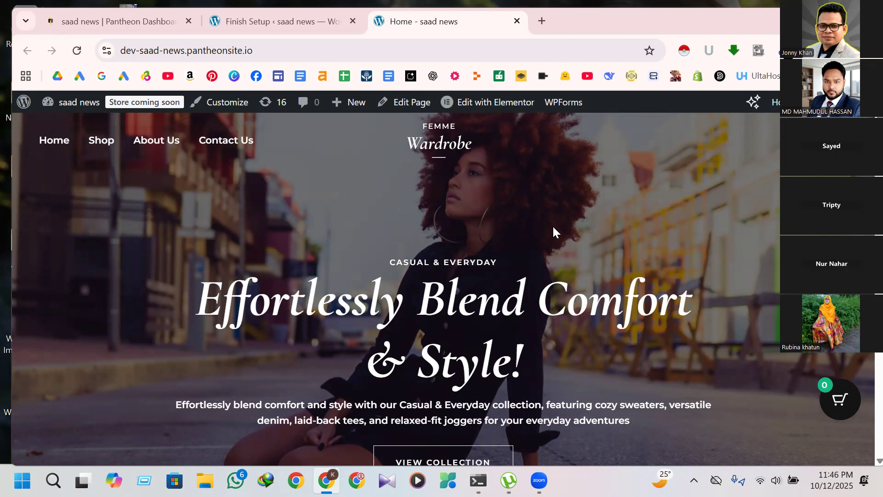
# Switch to the Finish Setup tab and go to the WordPress admin Dashboard
pyautogui.click(252, 18)
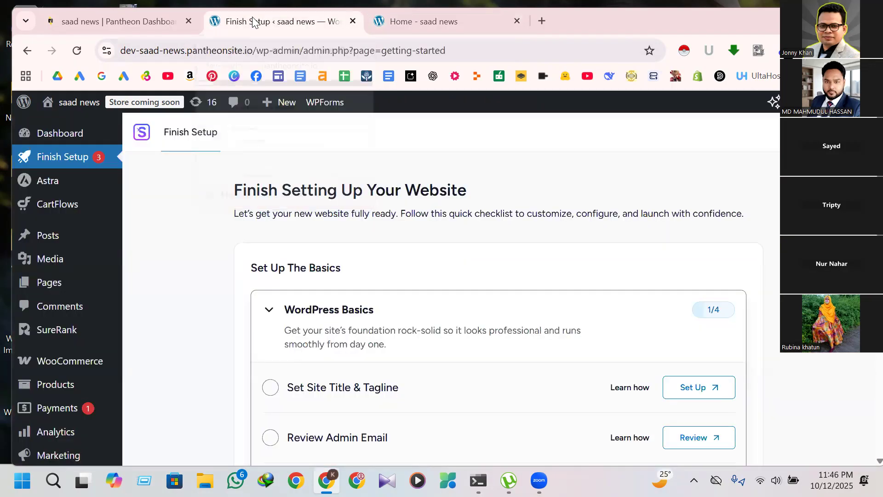
pyautogui.scroll(-7, 558, 330)
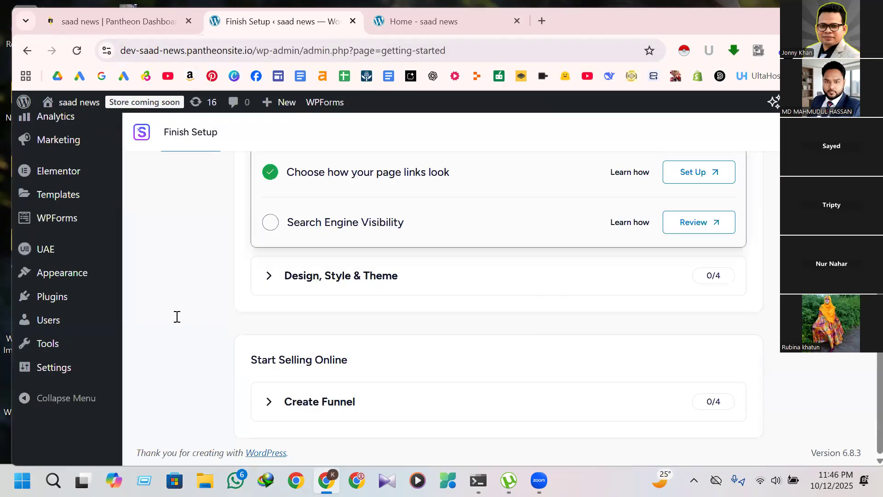
pyautogui.scroll(7, 51, 322)
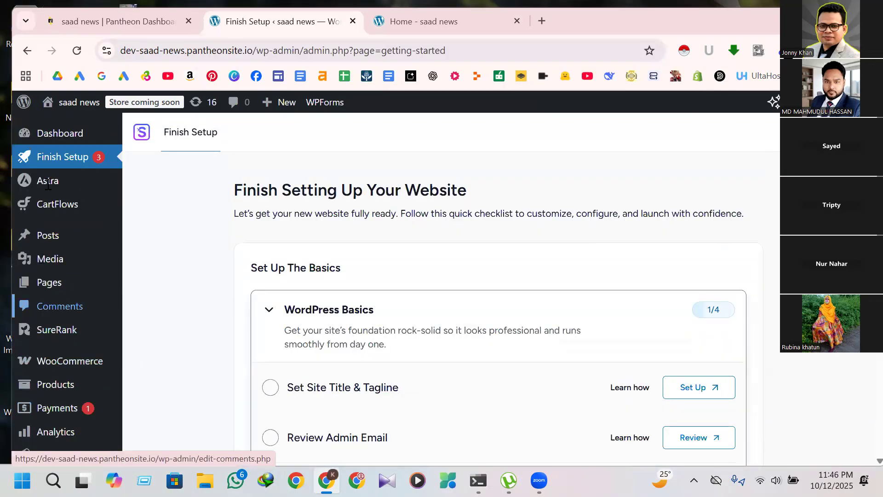
pyautogui.click(59, 133)
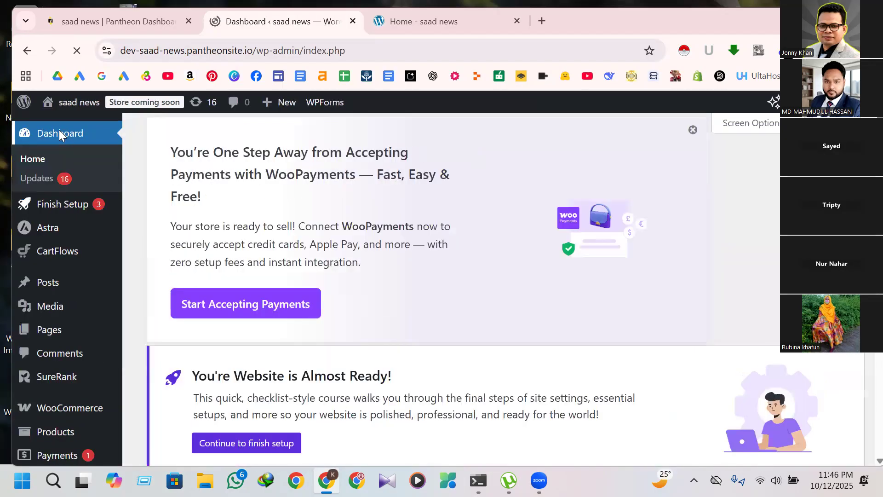
# Browse down the admin sidebar to Plugins > Installed Plugins
pyautogui.scroll(-5, 376, 282)
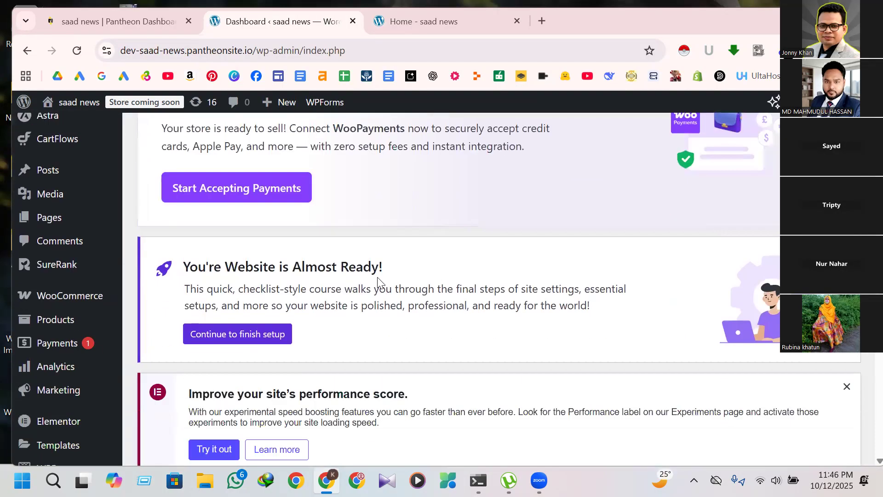
pyautogui.scroll(-10, 377, 282)
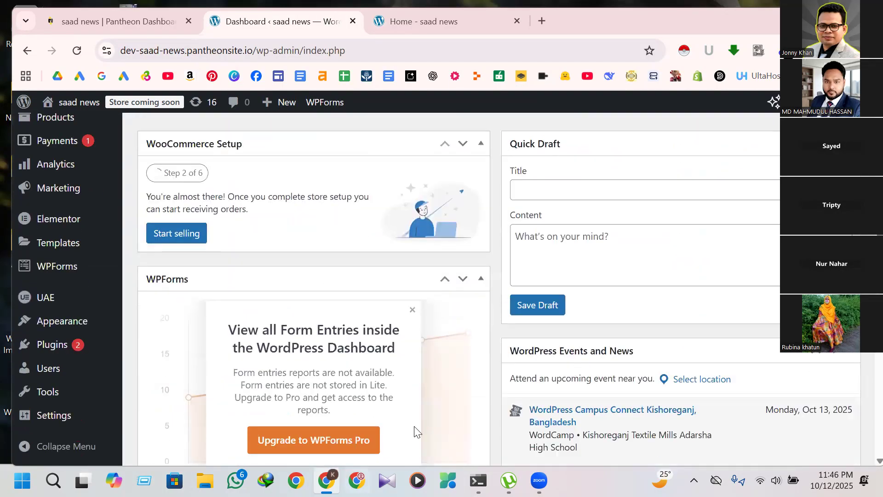
pyautogui.scroll(10, 359, 308)
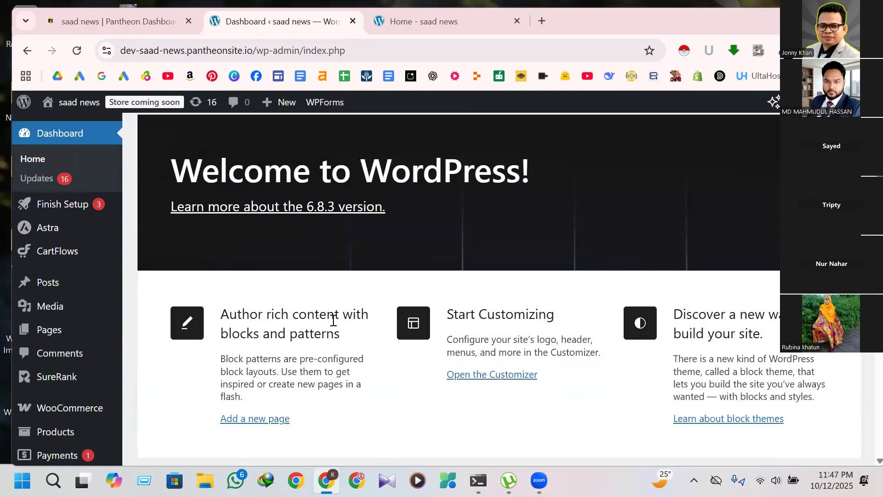
pyautogui.scroll(10, 333, 320)
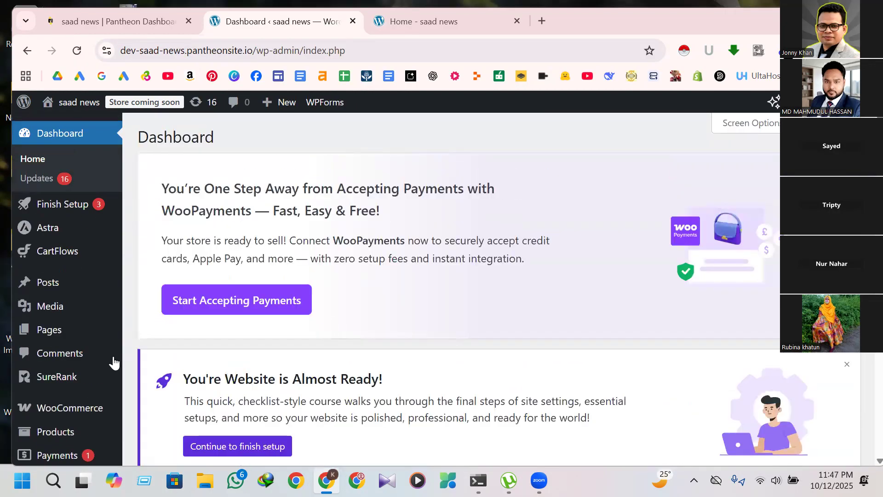
pyautogui.scroll(-1, 43, 381)
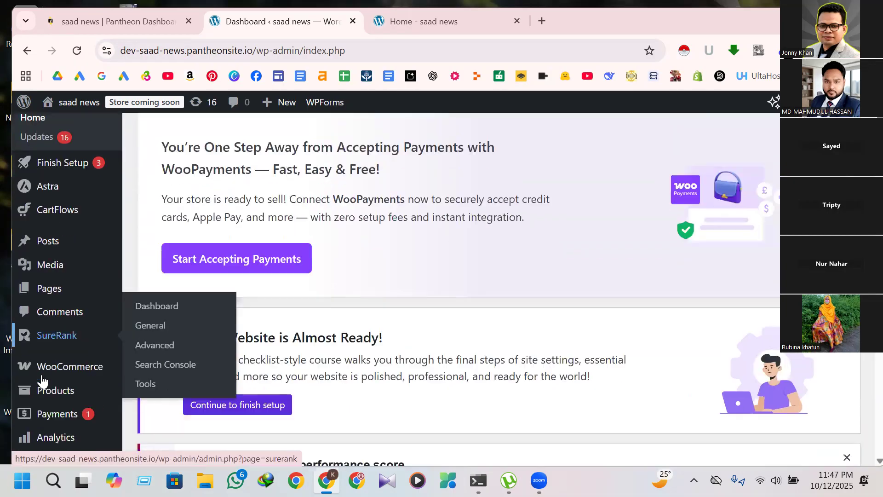
pyautogui.scroll(-1, 42, 381)
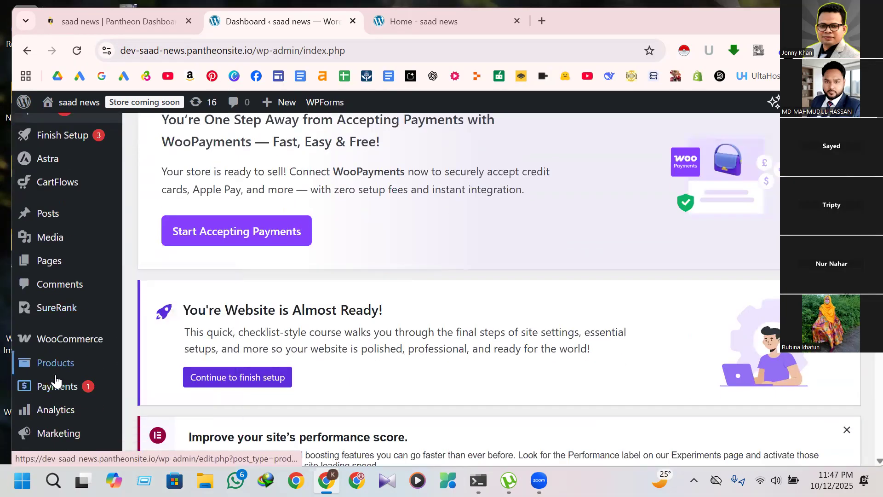
pyautogui.moveTo(67, 270)
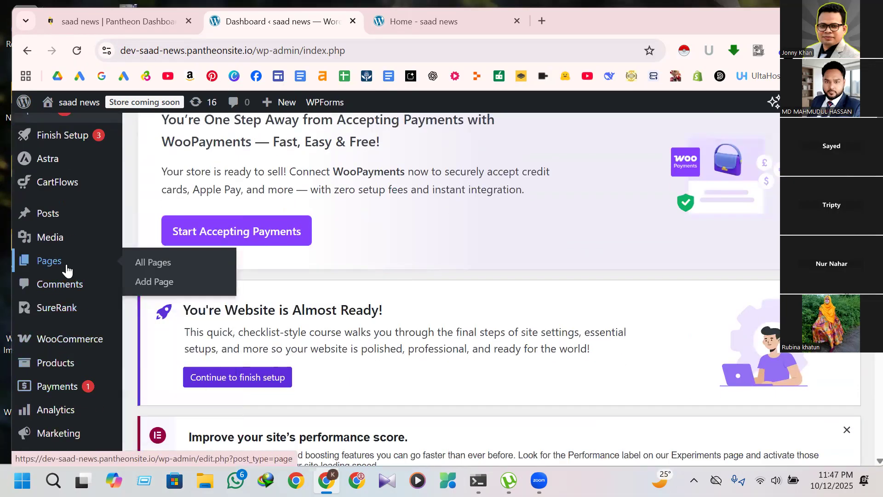
pyautogui.scroll(-3, 58, 374)
pyautogui.moveTo(60, 378)
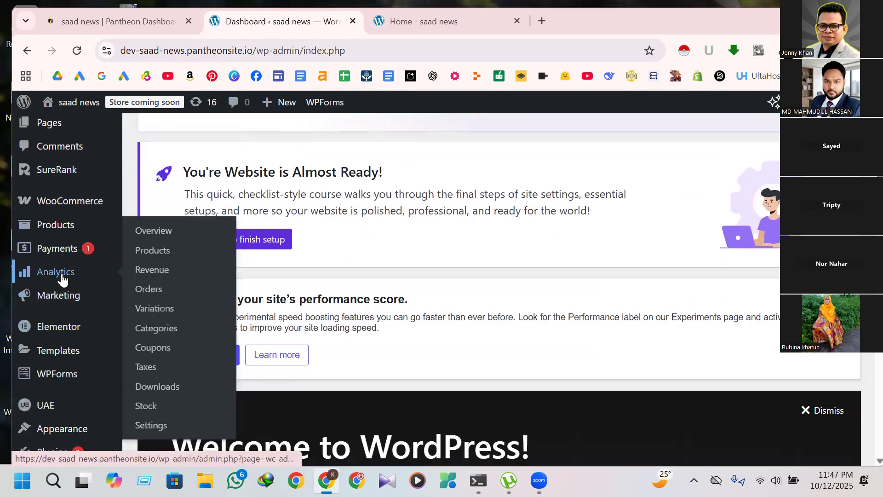
pyautogui.scroll(-3, 62, 290)
pyautogui.moveTo(61, 325)
pyautogui.scroll(-5, 60, 329)
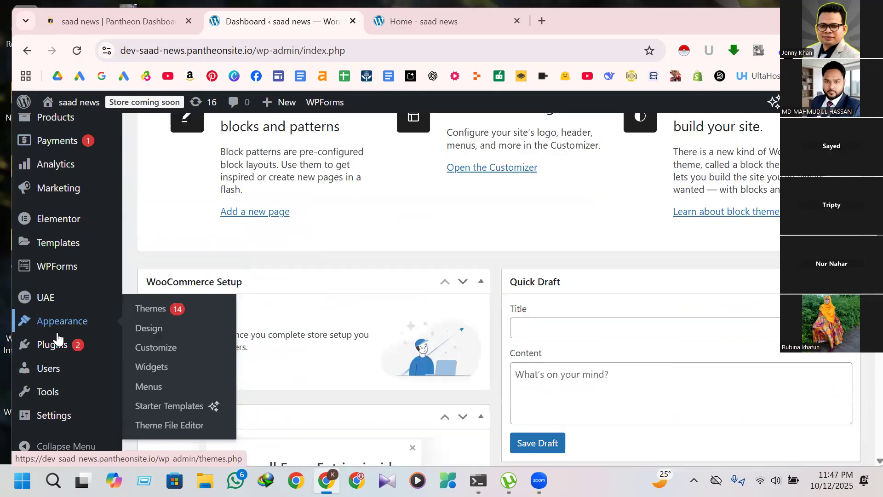
pyautogui.scroll(-8, 57, 340)
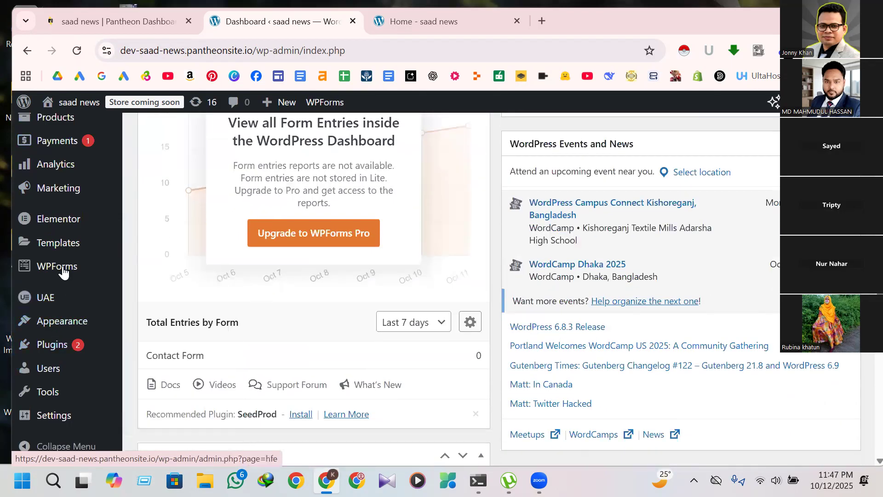
pyautogui.moveTo(65, 350)
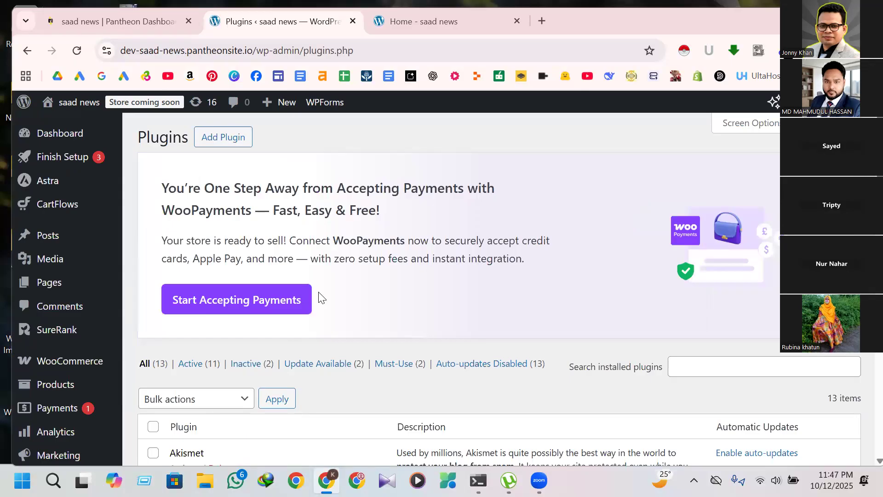
# Go to Add New Plugin and search for 'bkash'
pyautogui.click(239, 152)
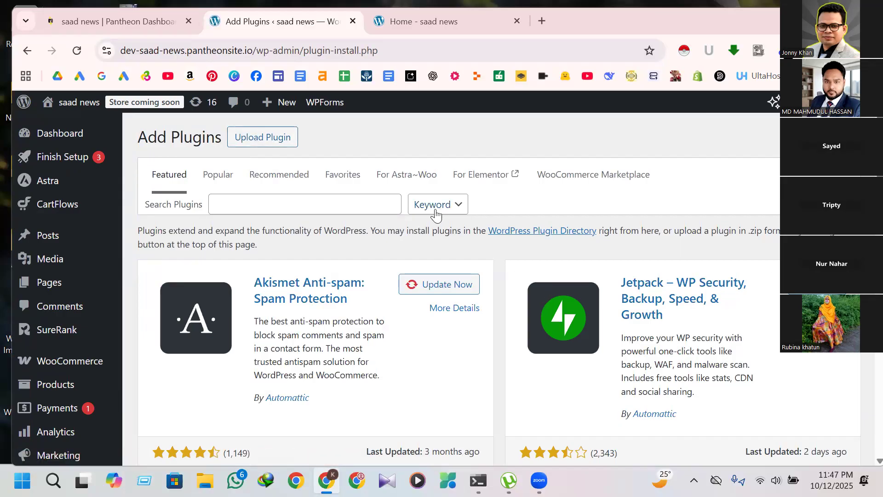
pyautogui.click(336, 199)
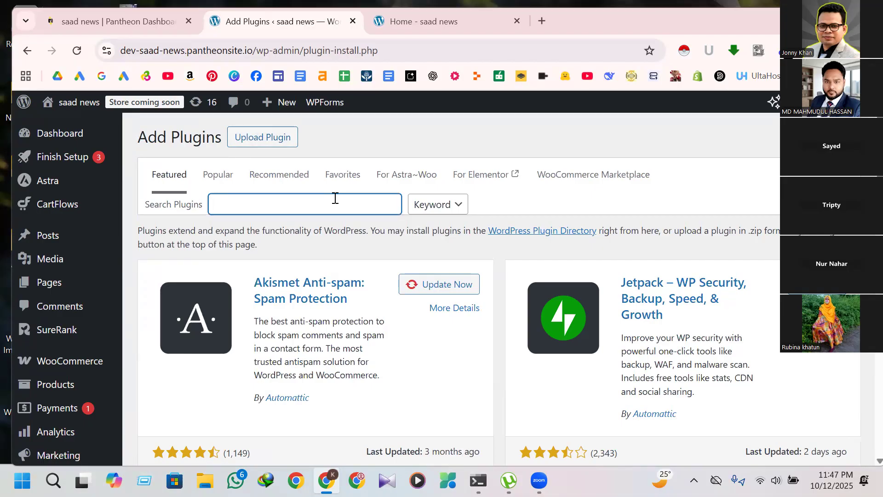
pyautogui.write('bkash')
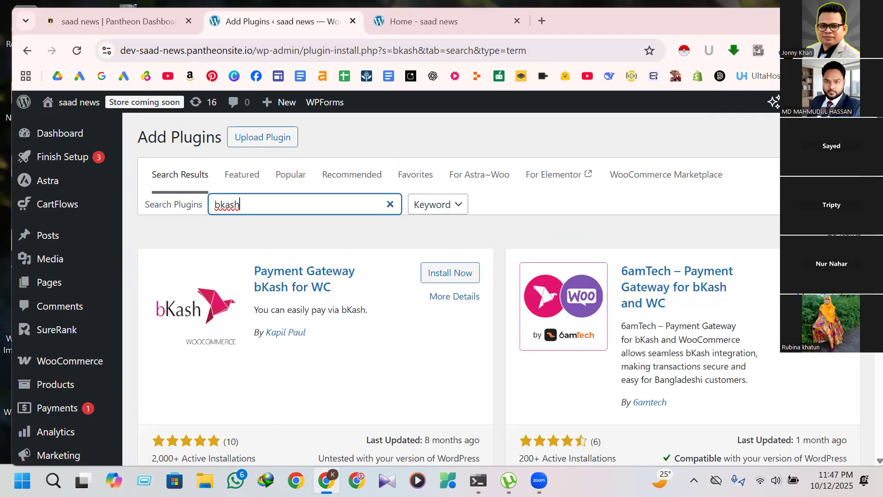
# Install Bangladeshi Payments Mobile – QR Code & Transaction Reports from the search results
pyautogui.scroll(-8, 439, 290)
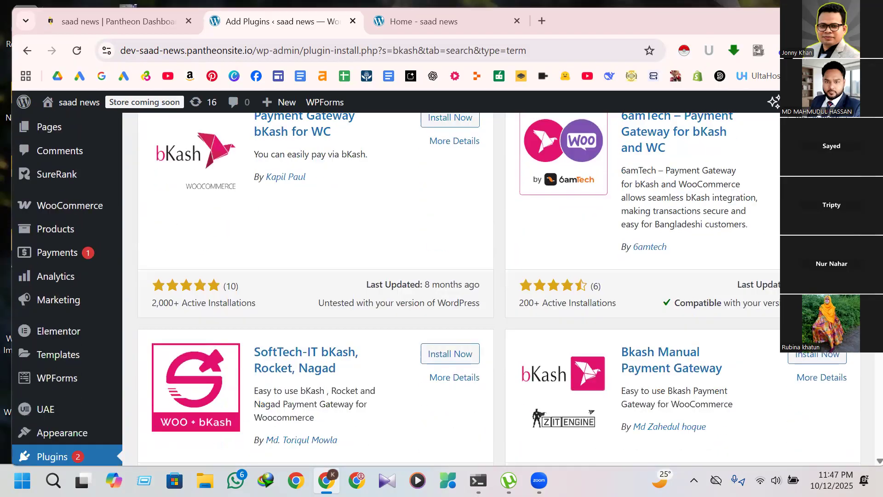
pyautogui.scroll(-2, 439, 290)
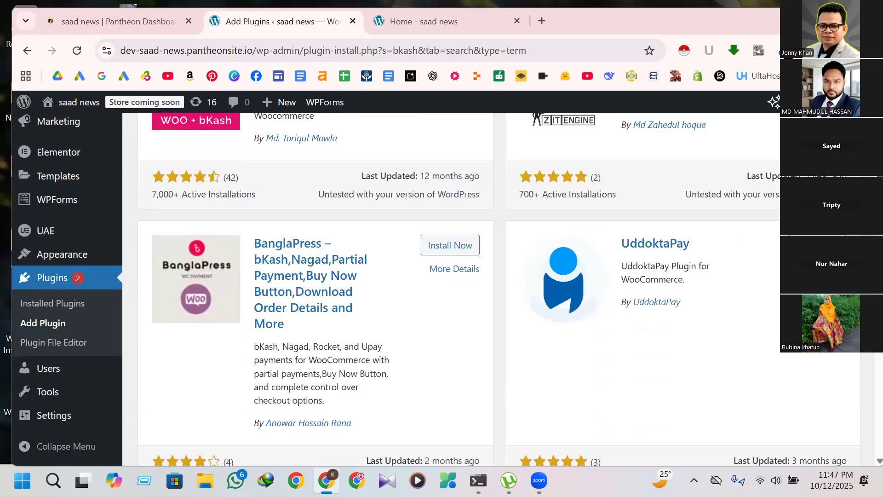
pyautogui.scroll(-7, 439, 290)
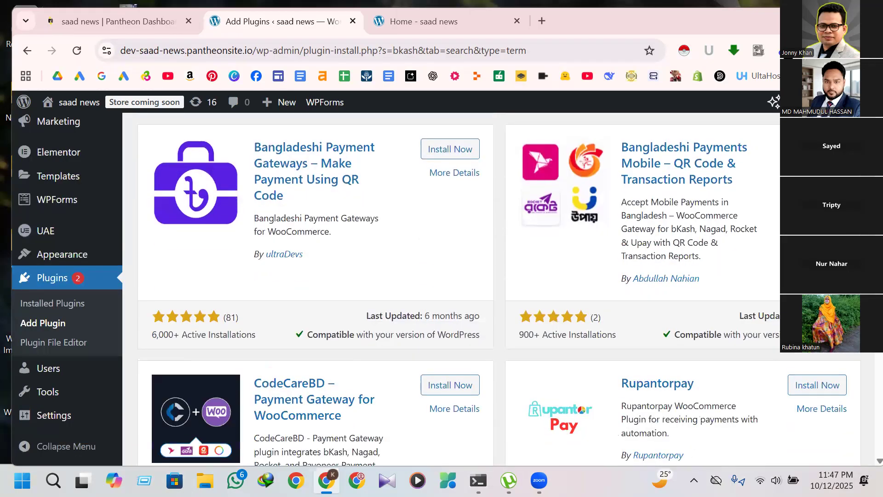
pyautogui.scroll(-5, 500, 289)
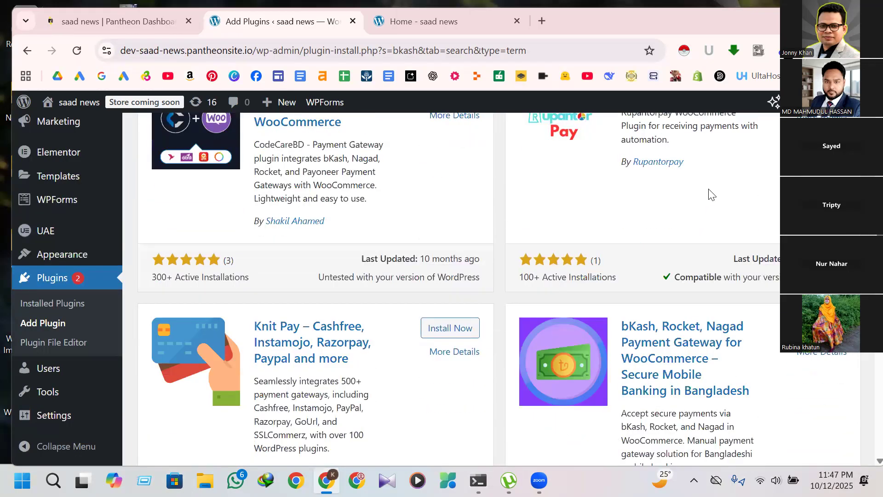
pyautogui.scroll(6, 712, 194)
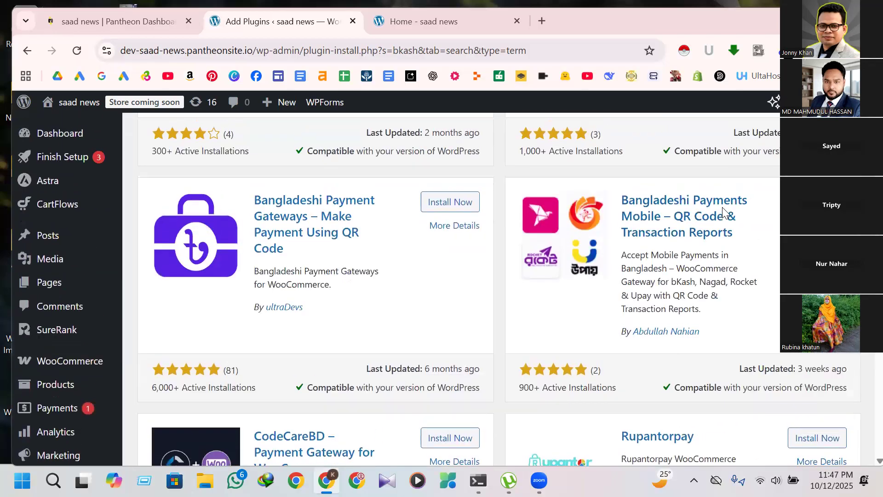
pyautogui.scroll(4, 723, 210)
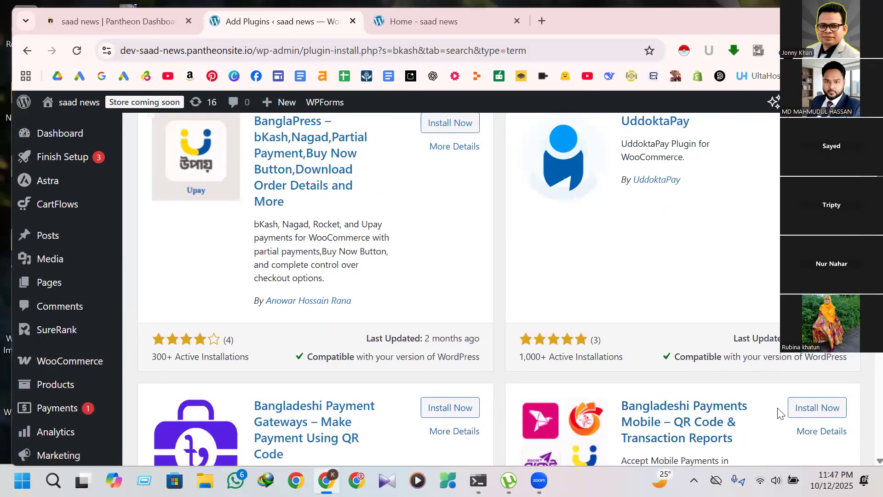
pyautogui.click(805, 409)
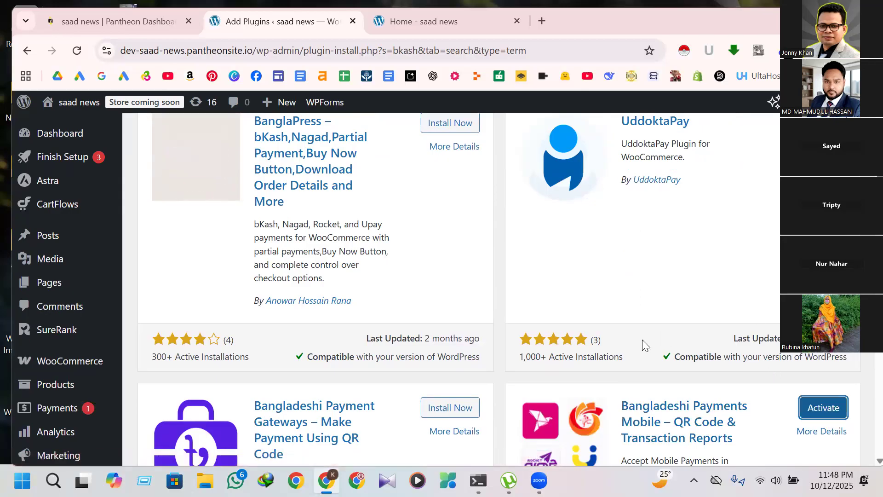
# Activate Bangladeshi Payments Mobile, allow the opt-in, and review Nagad, Rocket, Upay and bKash as Inactive
pyautogui.click(820, 407)
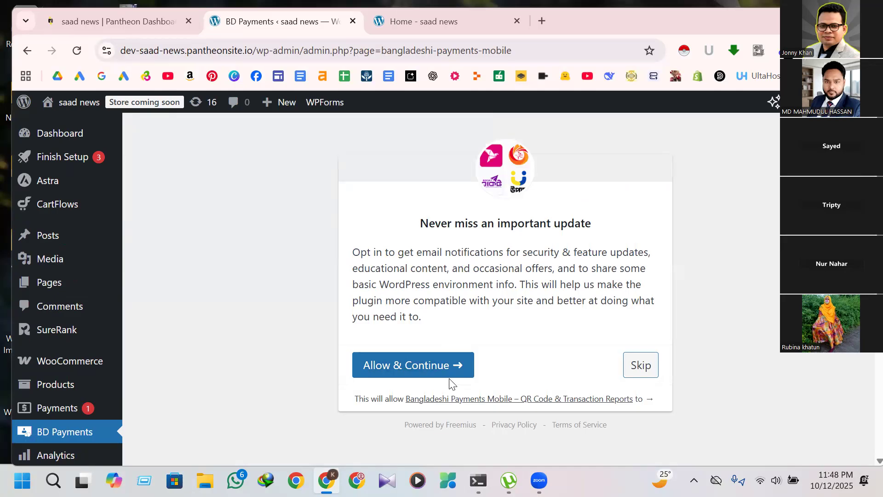
pyautogui.click(438, 367)
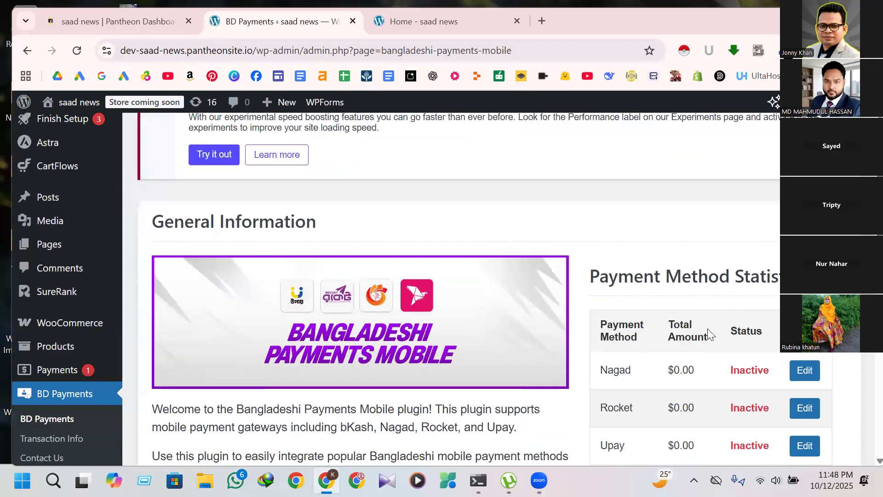
pyautogui.scroll(-4, 483, 280)
pyautogui.scroll(-3, 672, 283)
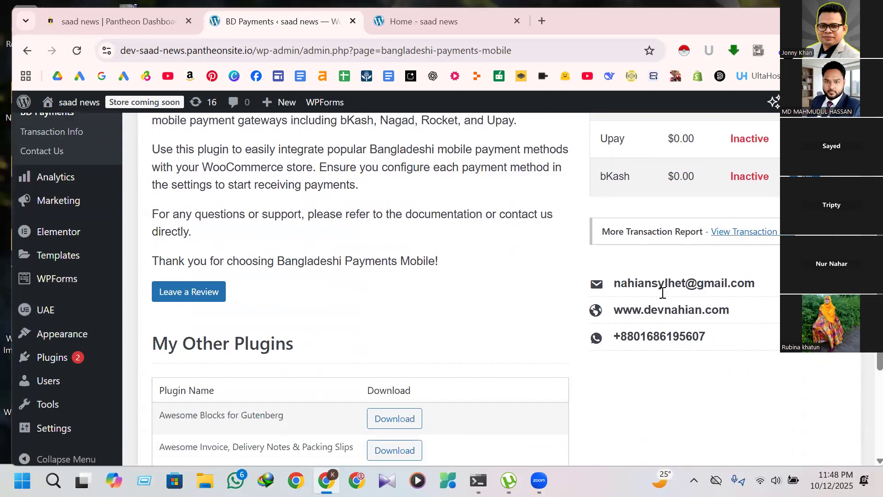
pyautogui.scroll(5, 662, 295)
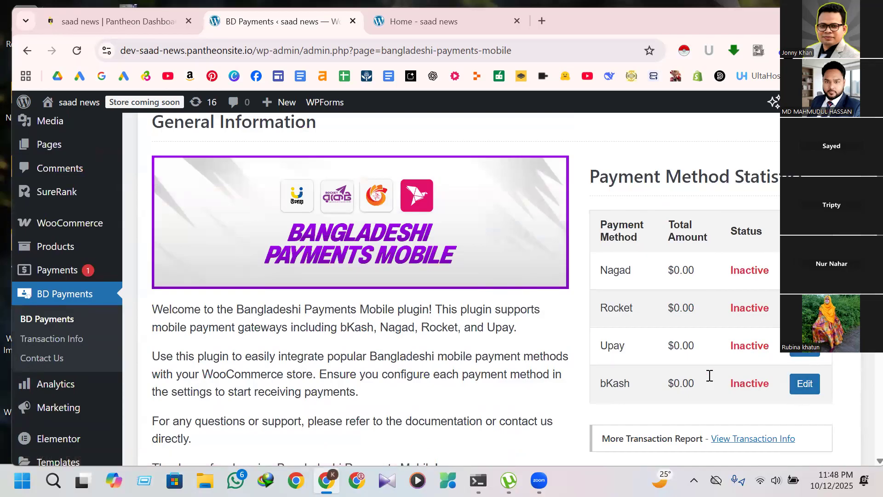
# Open bKash's WooCommerce payment settings, dismiss the WooPayments setup, and scroll to the bKash Payment row
pyautogui.click(801, 383)
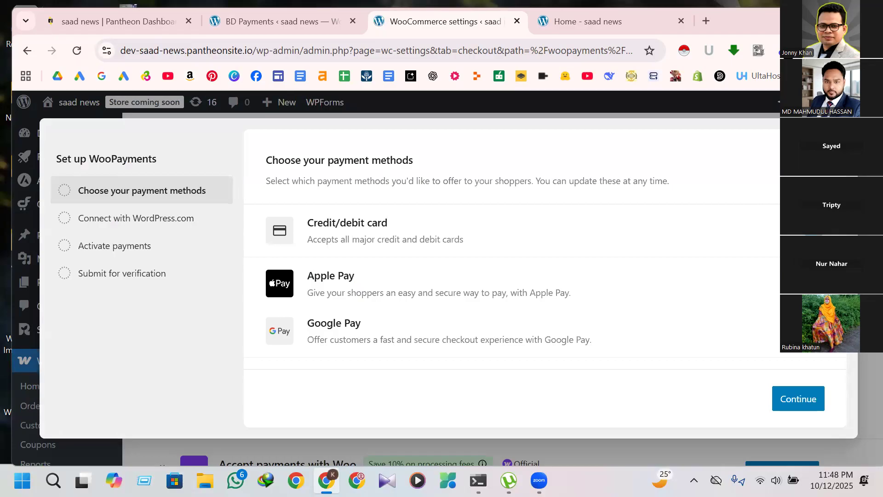
pyautogui.click(818, 159)
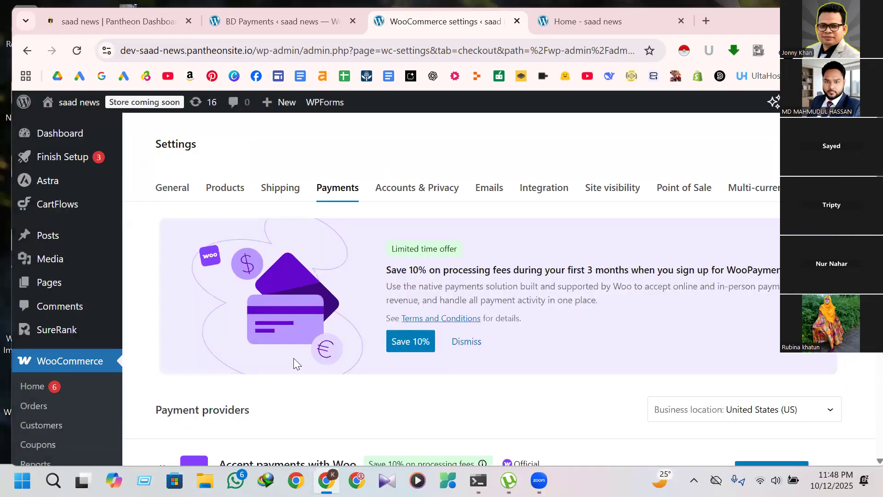
pyautogui.scroll(-4, 294, 359)
pyautogui.scroll(-7, 414, 258)
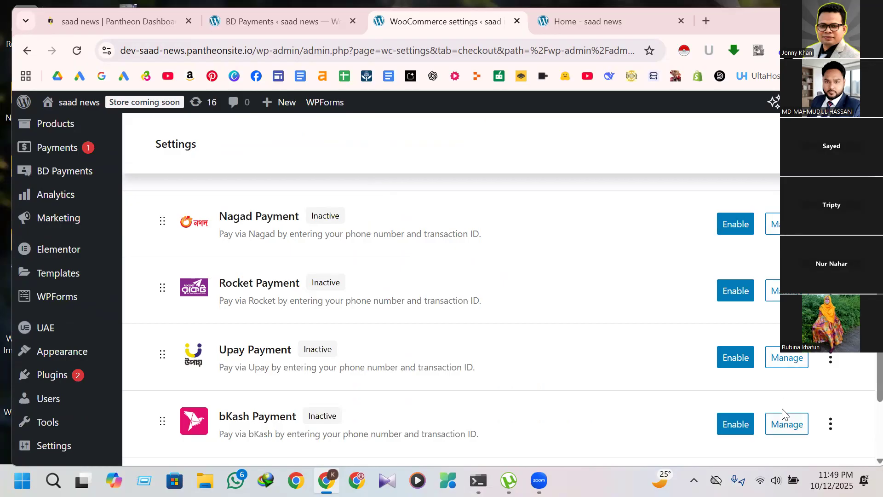
# Open the bKash Payment settings and tick Enable bKash Payment
pyautogui.click(782, 423)
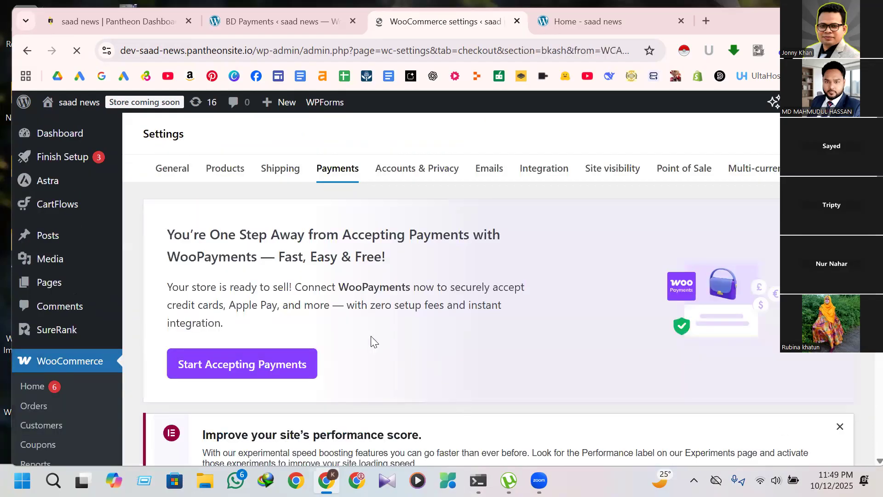
pyautogui.scroll(-3, 347, 332)
pyautogui.scroll(-10, 346, 328)
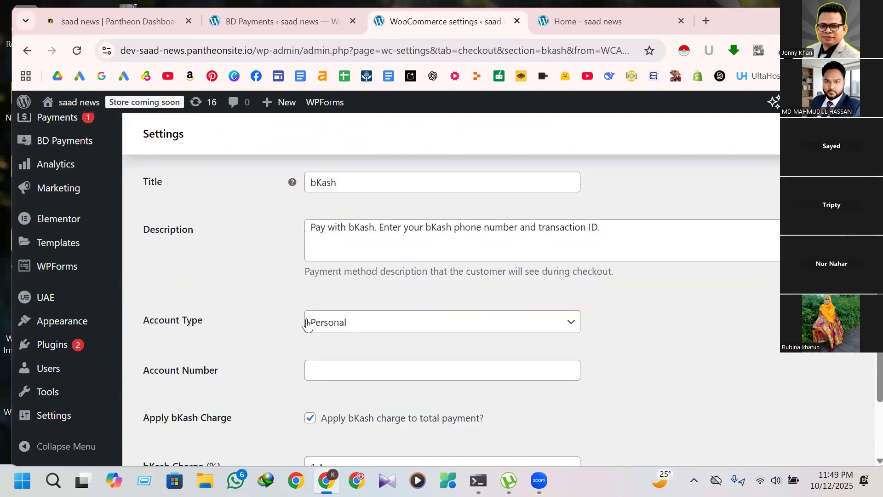
pyautogui.scroll(3, 310, 244)
pyautogui.scroll(3, 310, 244)
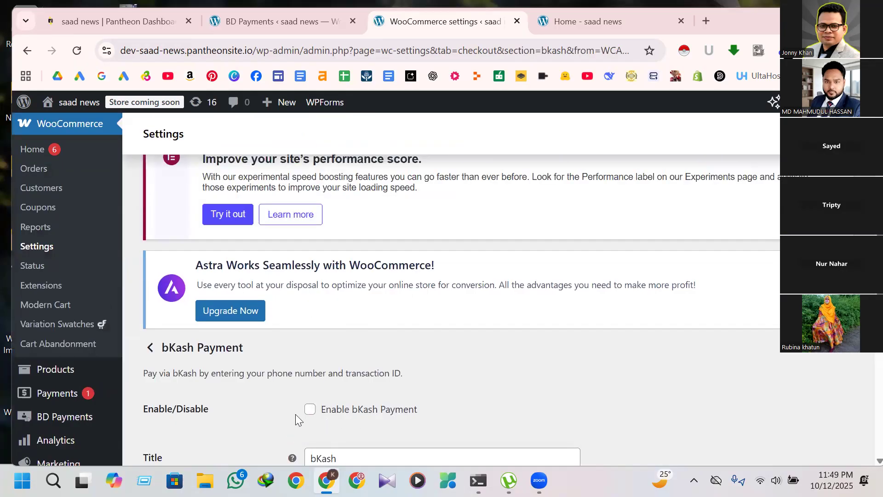
pyautogui.click(309, 410)
# Keep the bKash Account Type as Personal and select the Account Number field
pyautogui.scroll(-8, 390, 365)
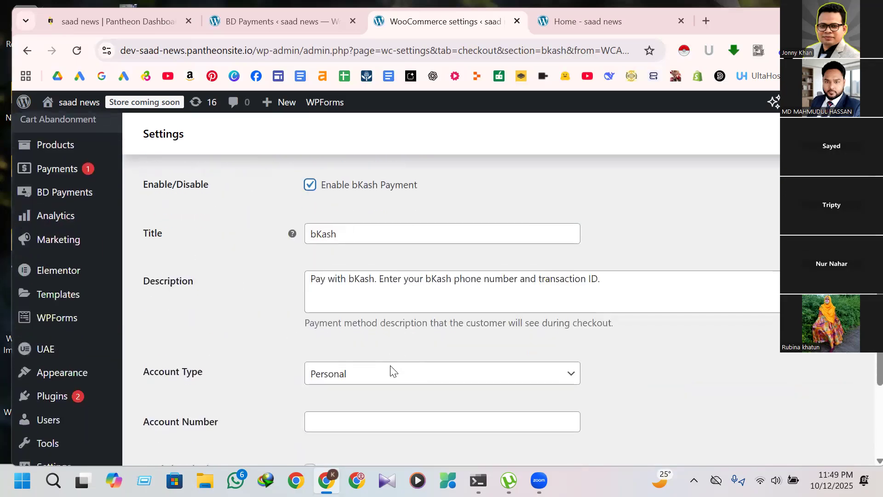
pyautogui.scroll(2, 361, 244)
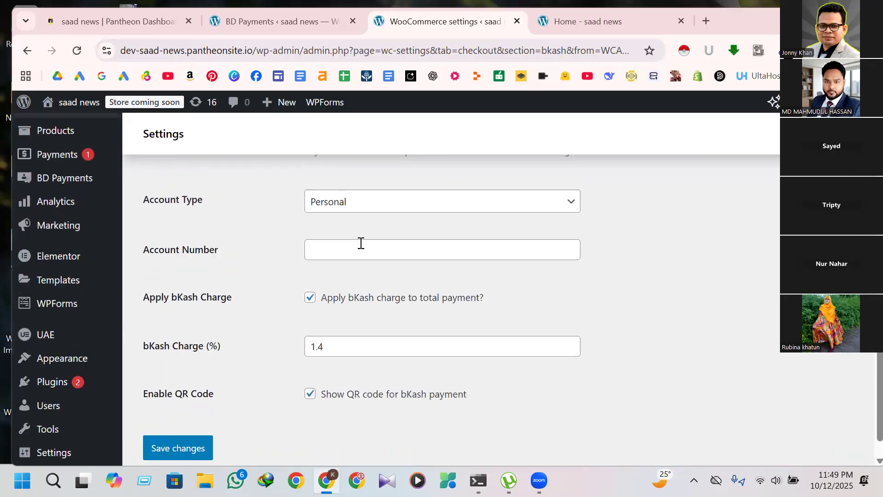
pyautogui.scroll(1, 357, 227)
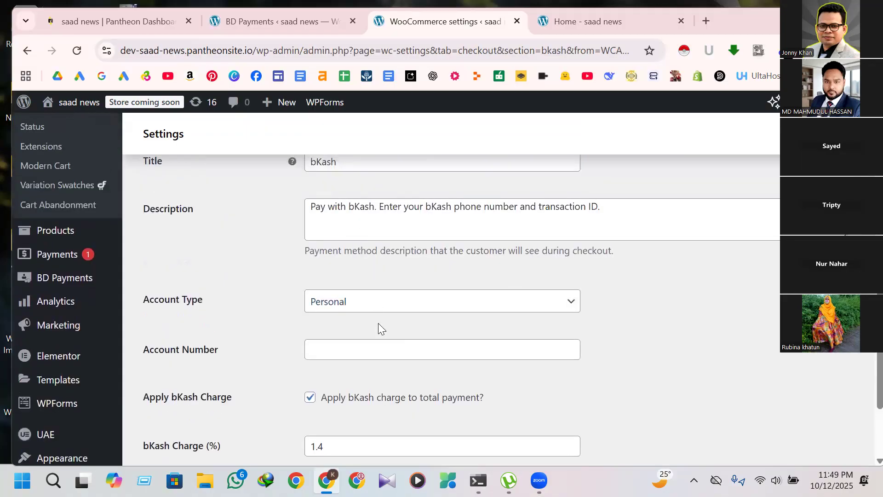
pyautogui.click(382, 303)
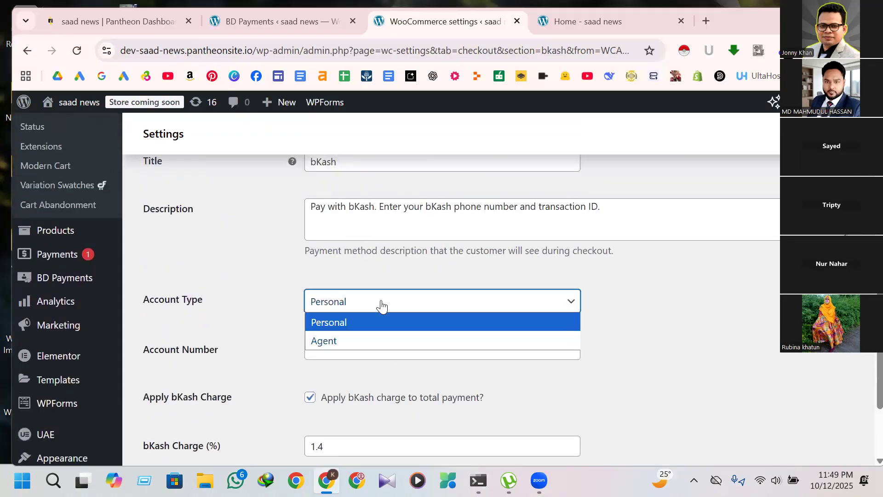
pyautogui.click(270, 297)
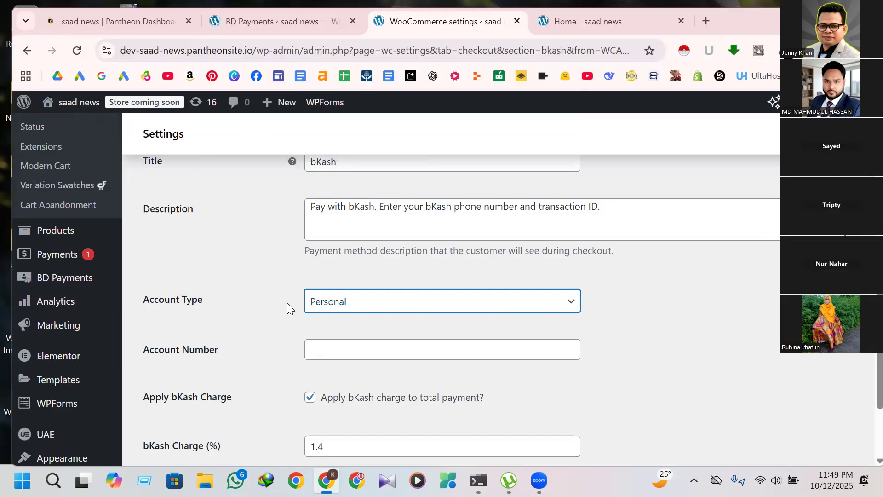
pyautogui.click(351, 348)
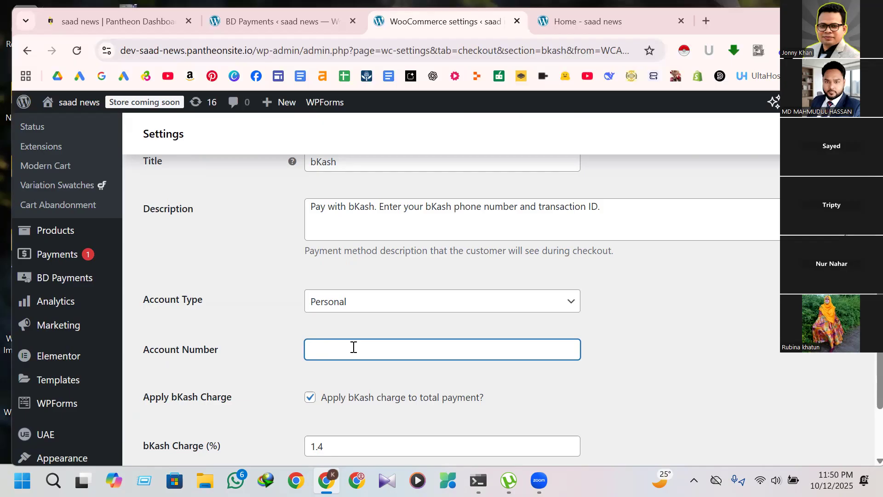
# Enter the bKash account number and review the settings, including the enabled QR code option
pyautogui.scroll(-3, 428, 339)
pyautogui.scroll(-1, 428, 337)
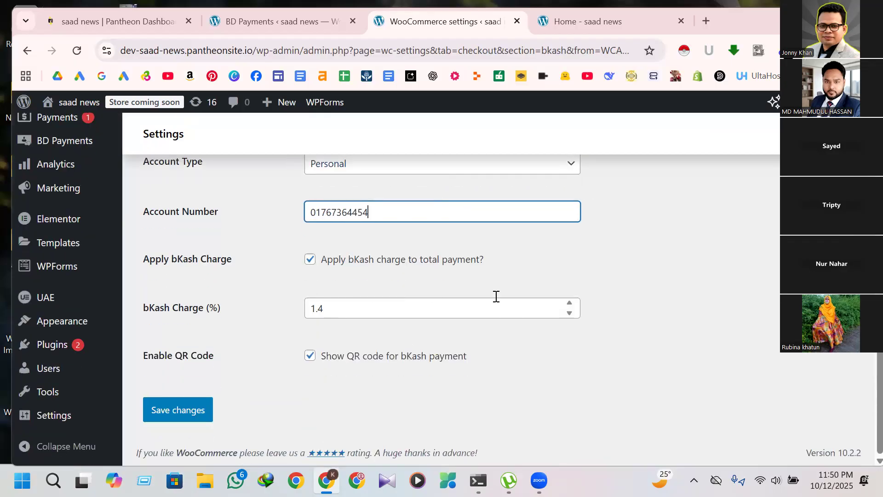
pyautogui.scroll(10, 403, 396)
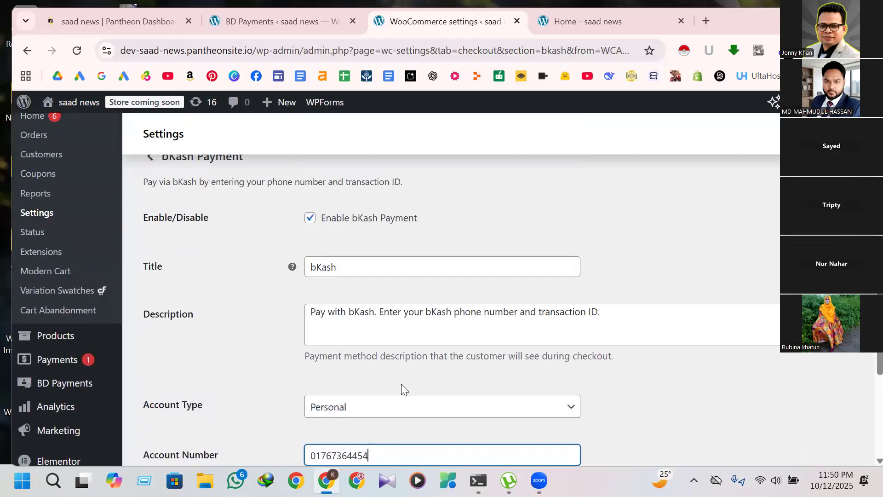
pyautogui.scroll(3, 426, 377)
pyautogui.scroll(-6, 485, 415)
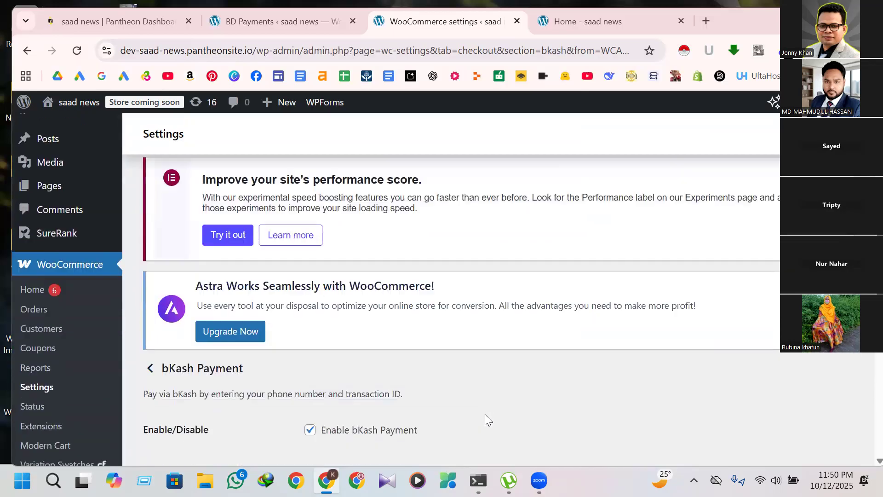
pyautogui.scroll(-3, 463, 400)
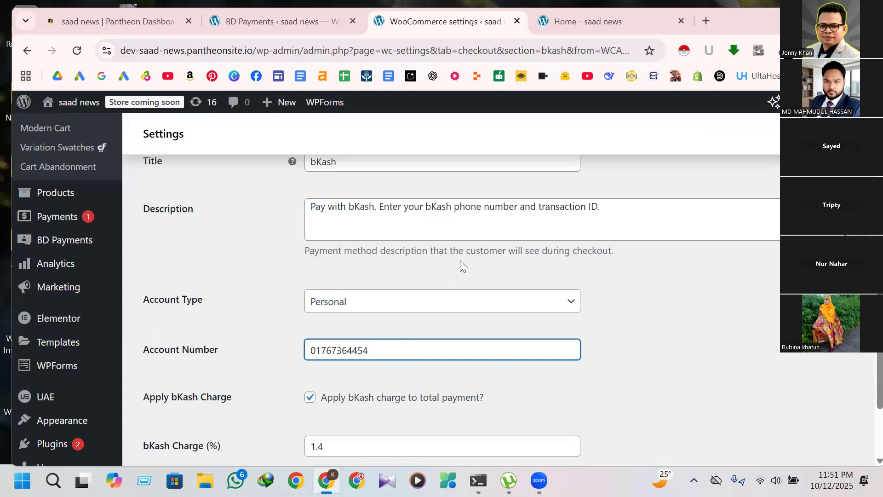
# Save the bKash gateway settings with the 1.4% charge and QR code enabled
pyautogui.scroll(-3, 441, 368)
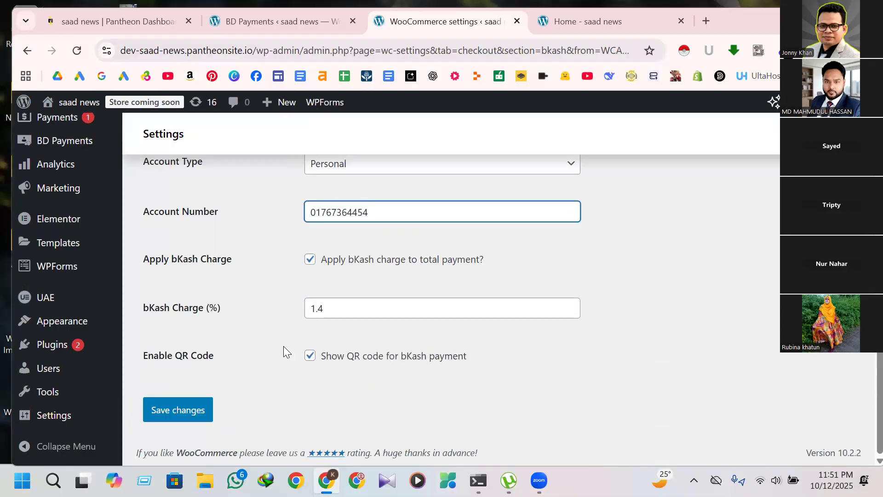
pyautogui.click(179, 414)
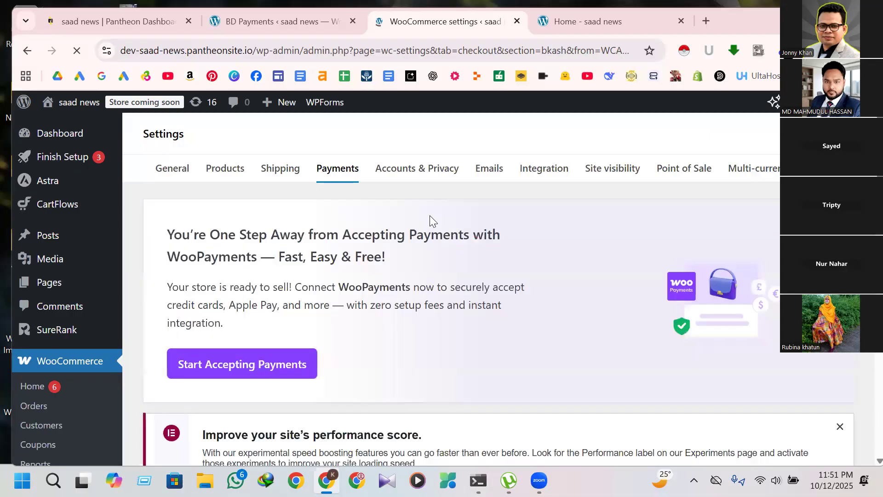
# Go to the store home page and open the Bohemian Rhapsody Attire product page
pyautogui.click(576, 22)
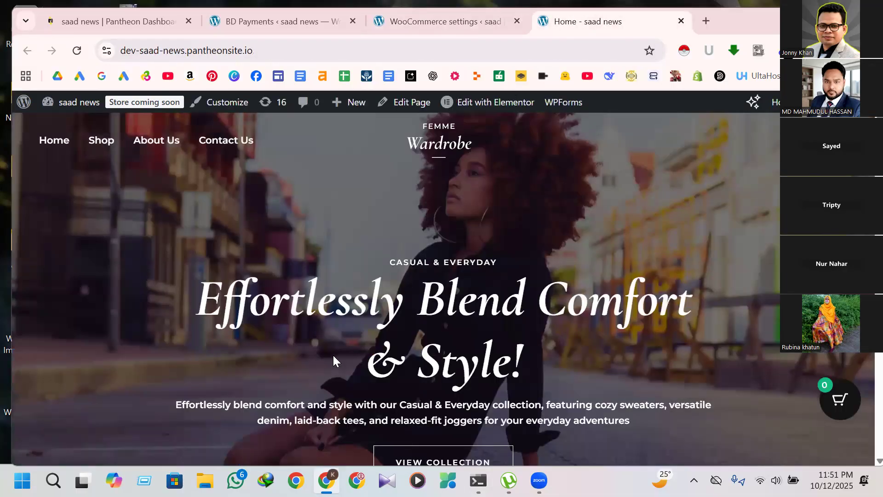
pyautogui.scroll(-9, 322, 323)
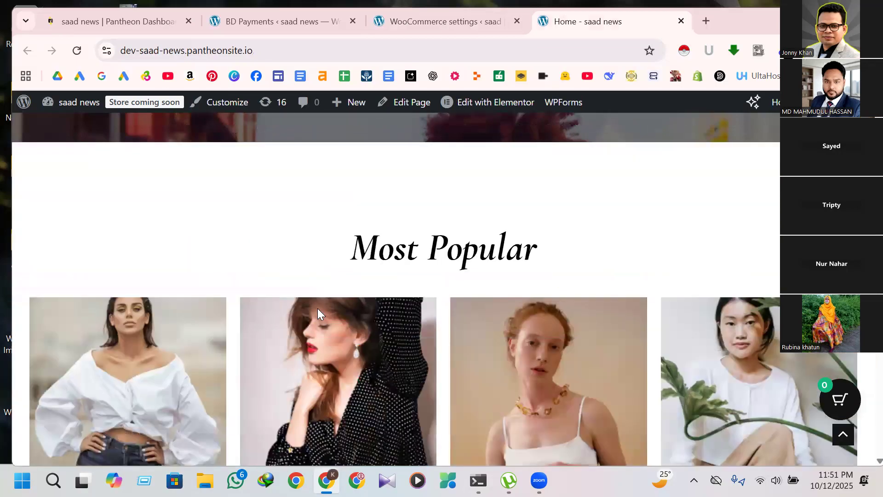
pyautogui.scroll(-15, 317, 308)
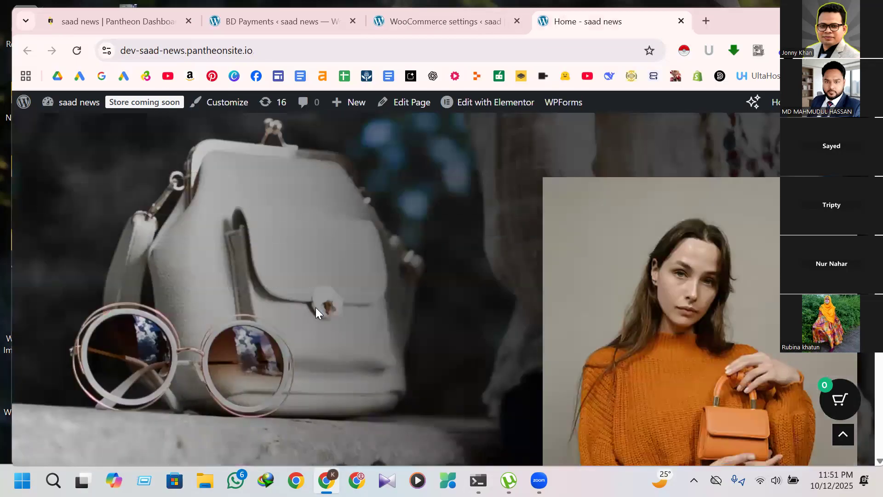
pyautogui.scroll(-7, 315, 308)
pyautogui.scroll(4, 315, 307)
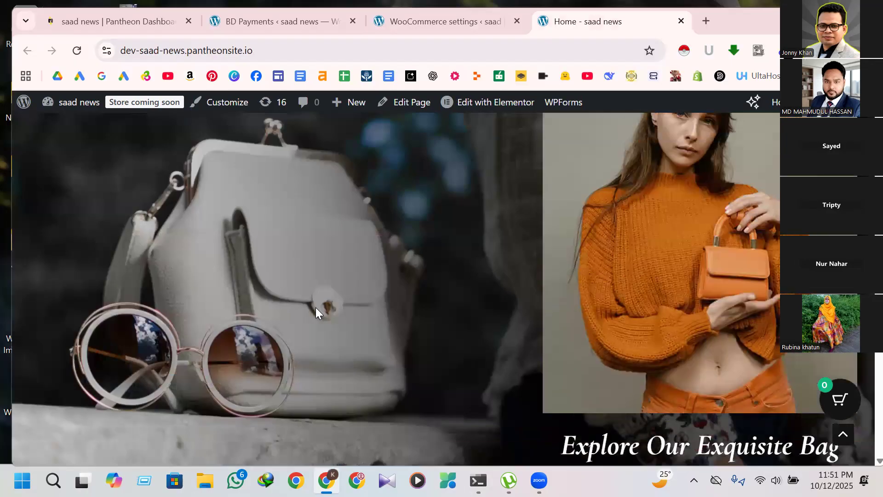
pyautogui.scroll(7, 316, 308)
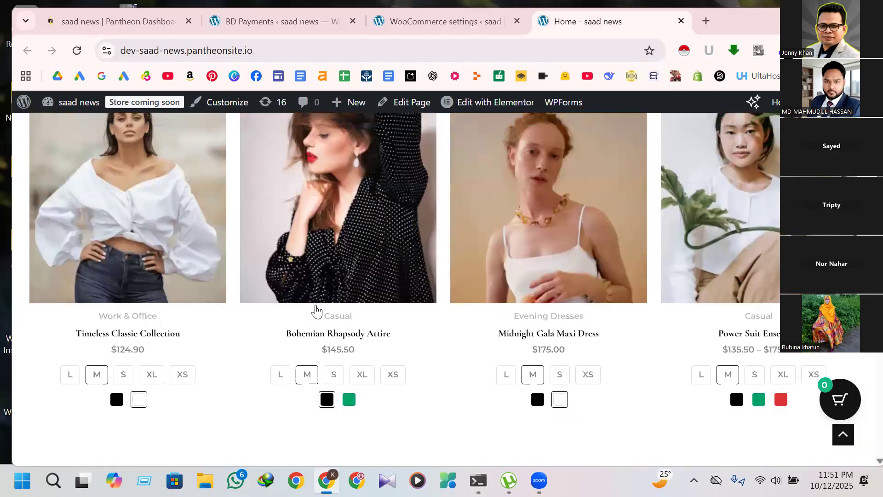
pyautogui.scroll(2, 316, 311)
pyautogui.click(311, 305)
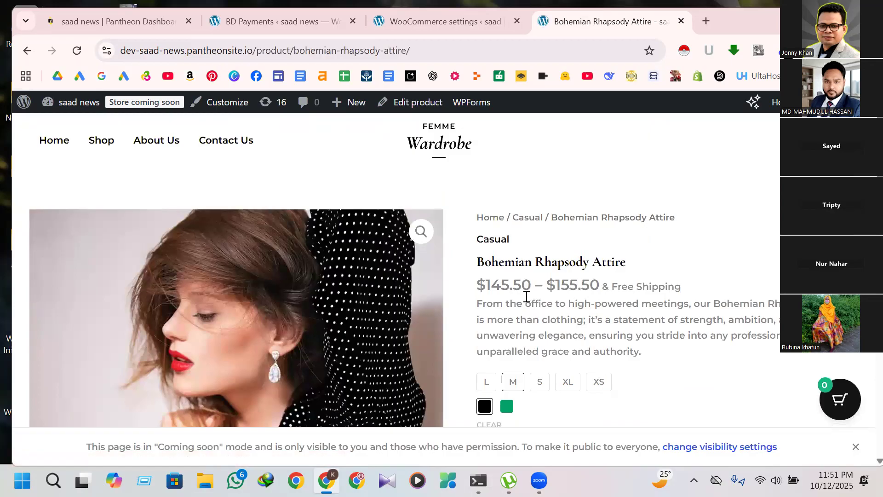
# Add the black, size M Bohemian Rhapsody Attire ($145.50) to the cart
pyautogui.scroll(-5, 525, 300)
pyautogui.scroll(-3, 575, 317)
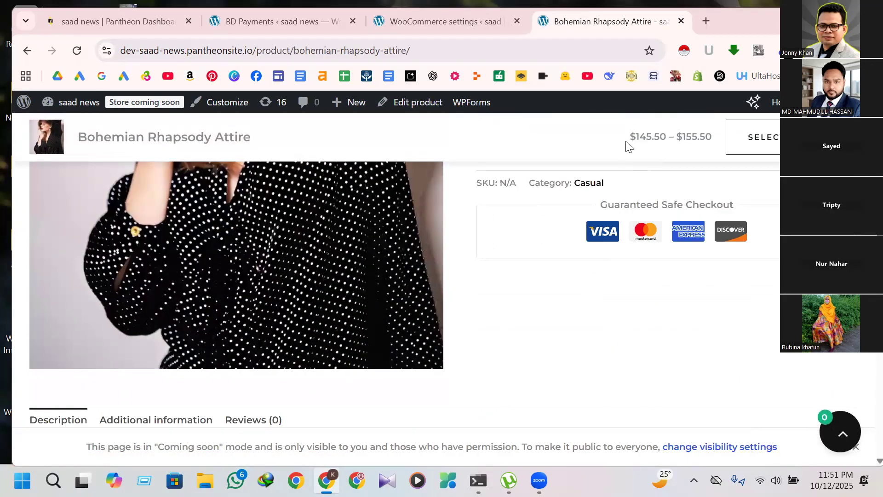
pyautogui.scroll(3, 636, 237)
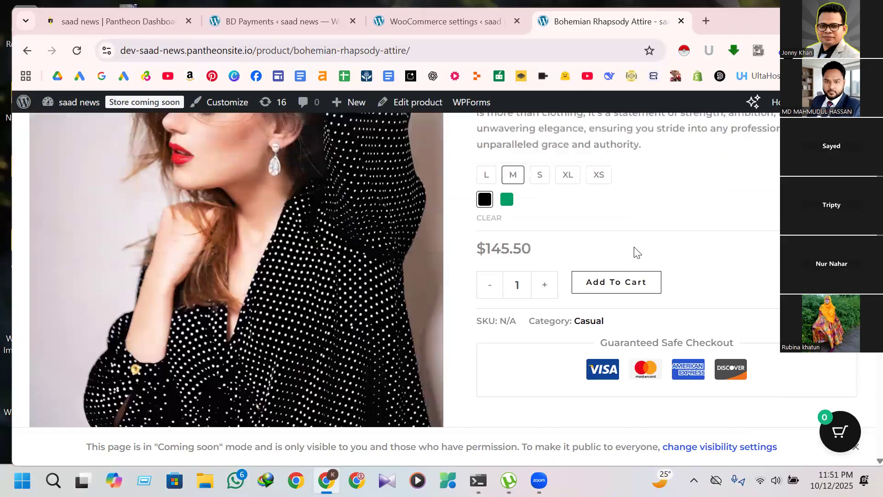
pyautogui.click(600, 283)
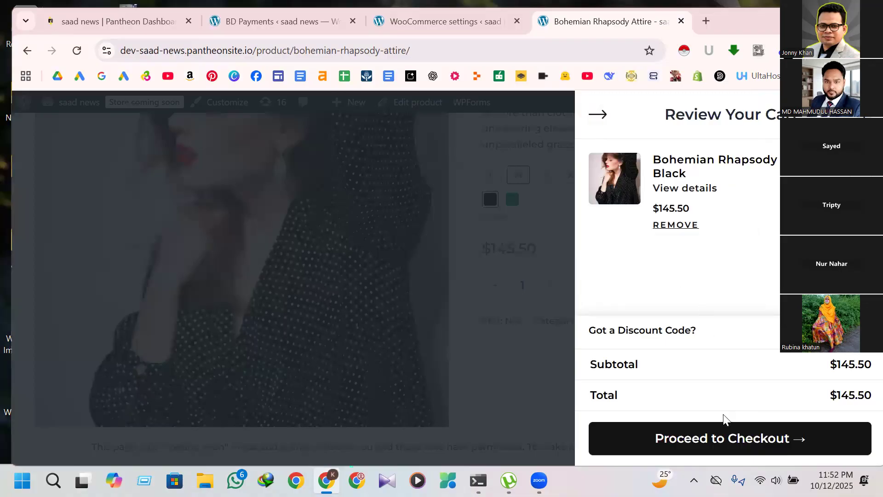
# Proceed to checkout, review the bKash payment section, then go back to the store home page
pyautogui.click(711, 449)
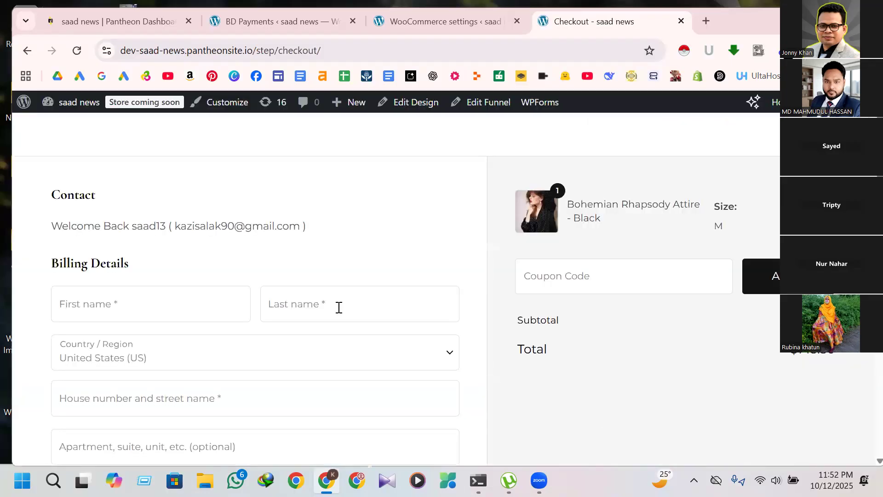
pyautogui.scroll(-5, 147, 286)
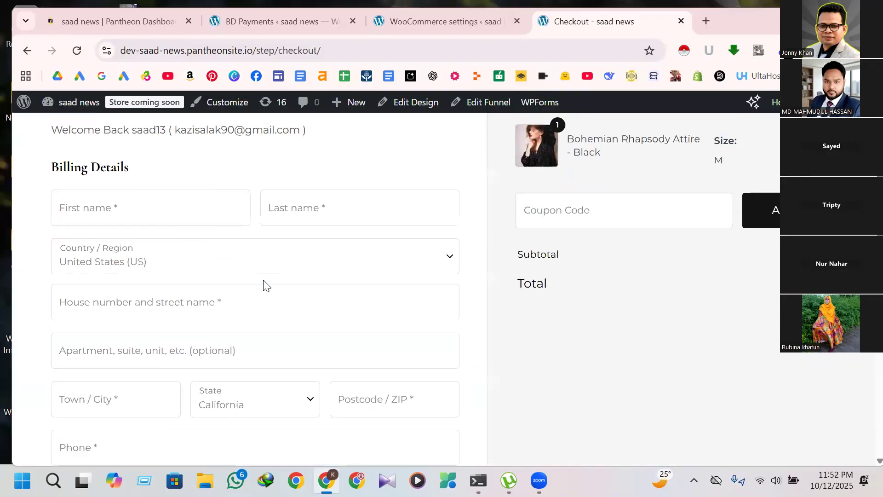
pyautogui.scroll(-7, 329, 324)
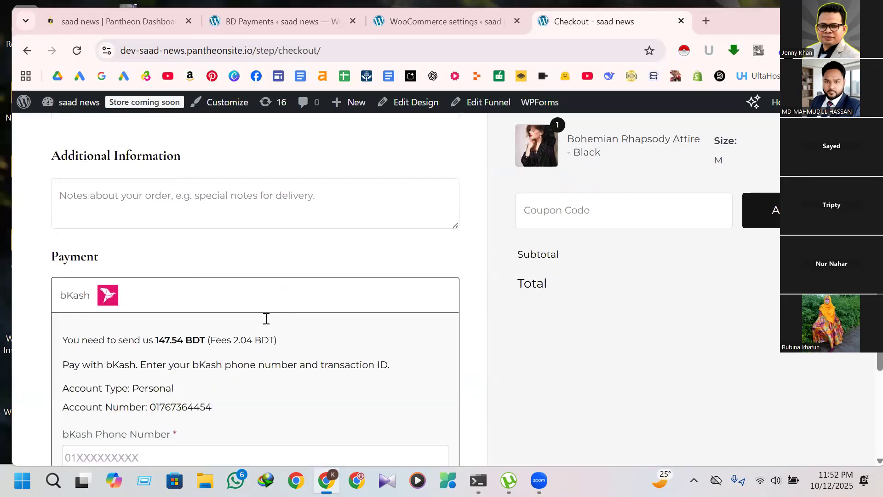
pyautogui.scroll(-3, 254, 321)
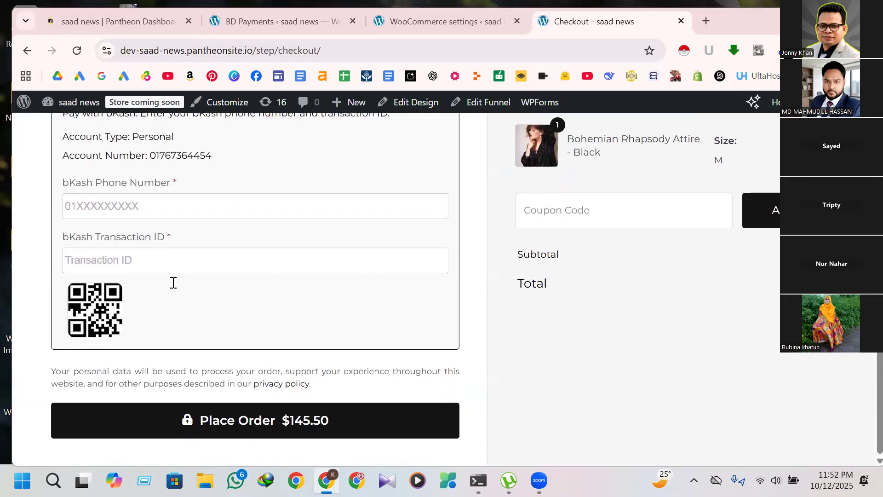
pyautogui.scroll(4, 178, 260)
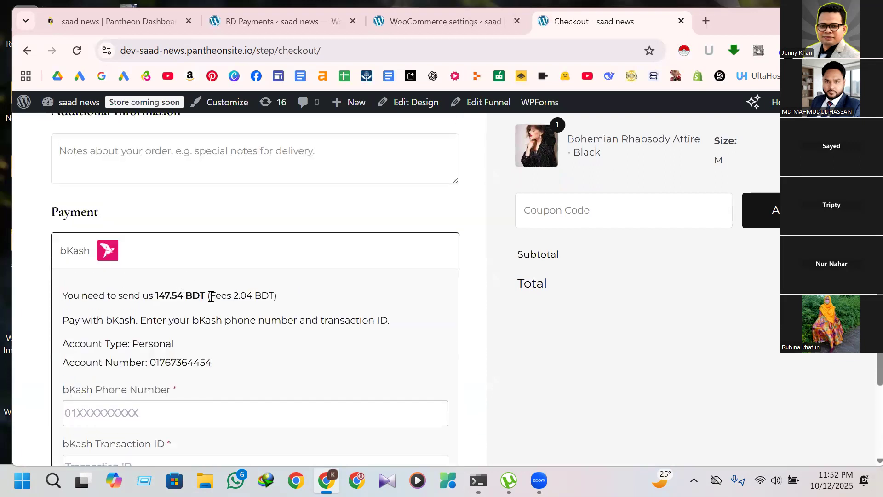
pyautogui.scroll(-1, 211, 297)
pyautogui.scroll(-3, 210, 302)
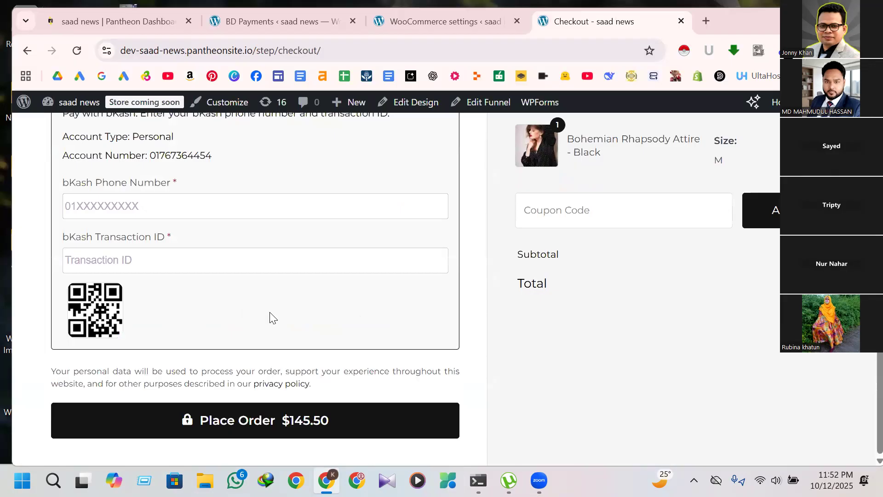
pyautogui.scroll(10, 273, 318)
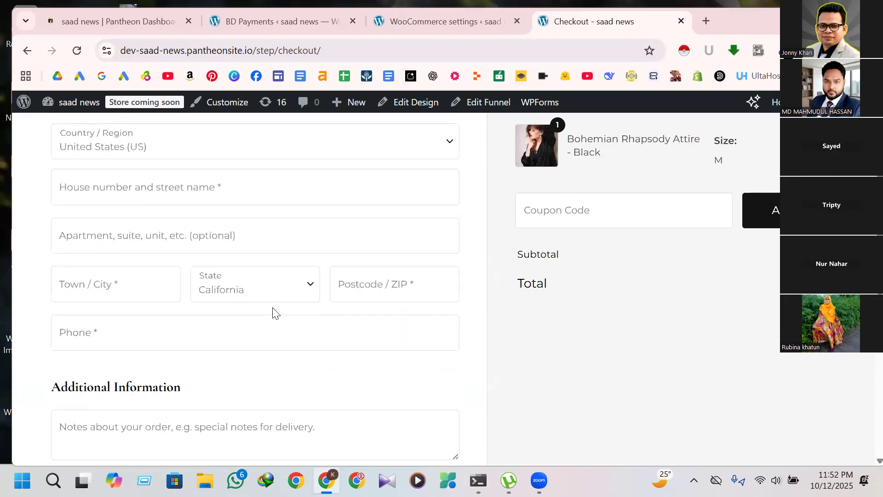
pyautogui.scroll(5, 274, 307)
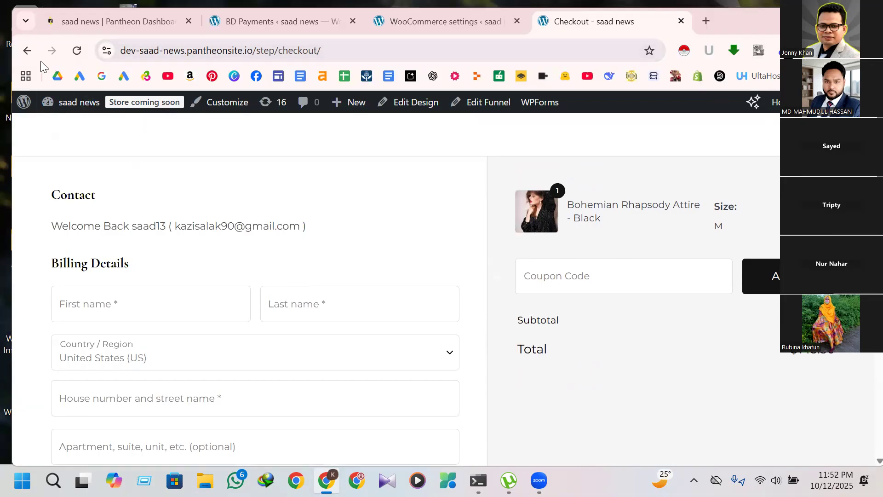
pyautogui.click(28, 52)
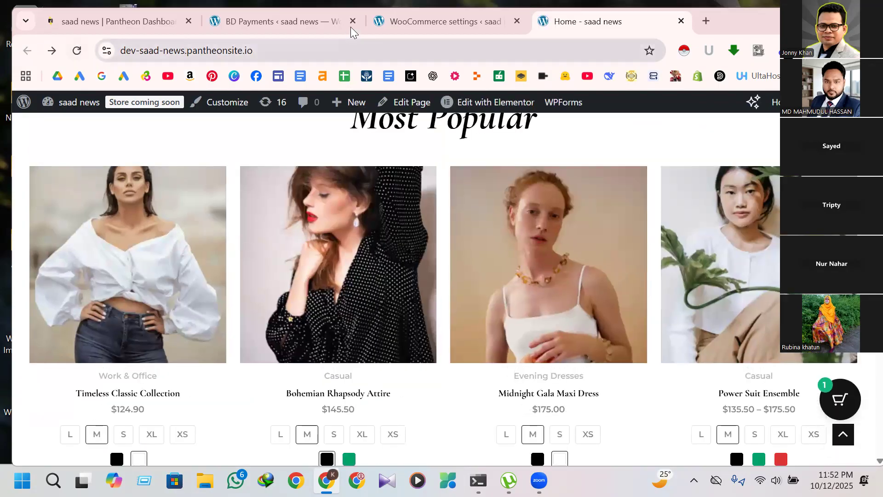
# Close BD Payments and load the Google Ads account Overview in a new tab
pyautogui.click(353, 21)
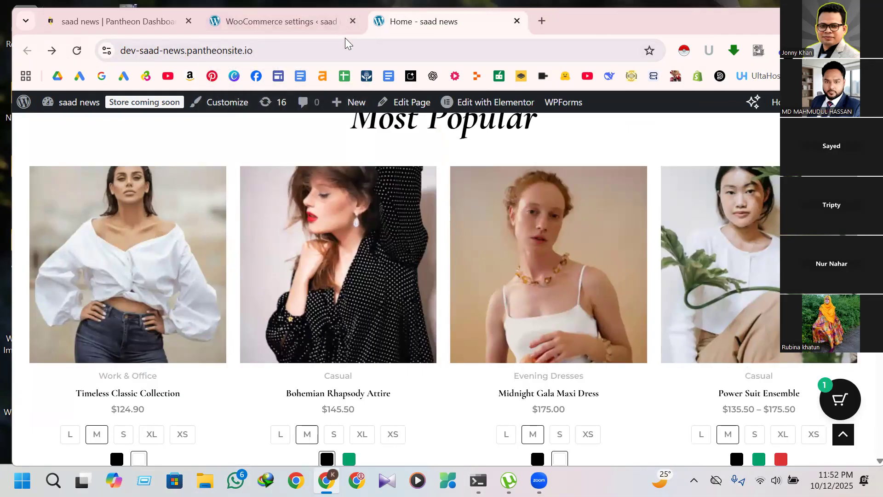
pyautogui.click(543, 21)
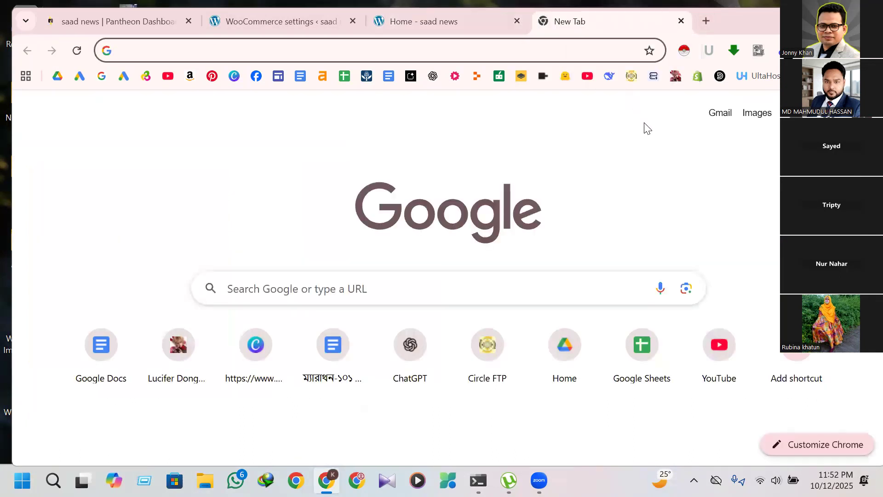
pyautogui.write('goog')
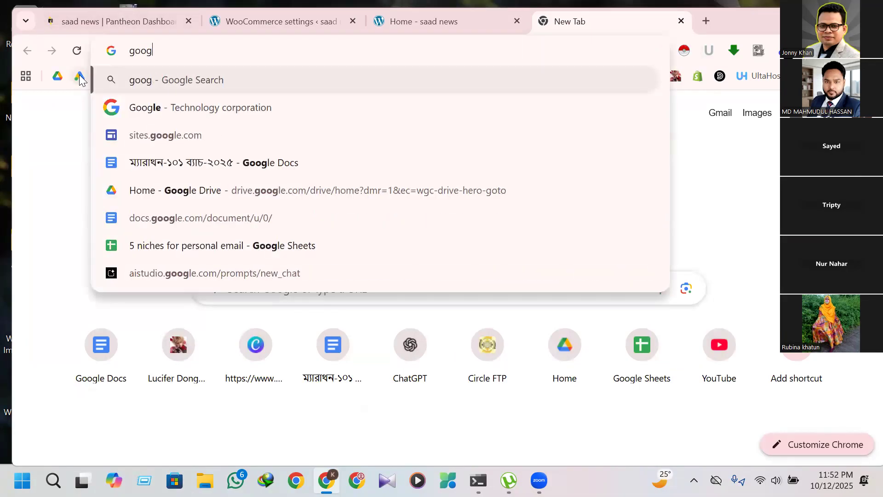
pyautogui.click(80, 77)
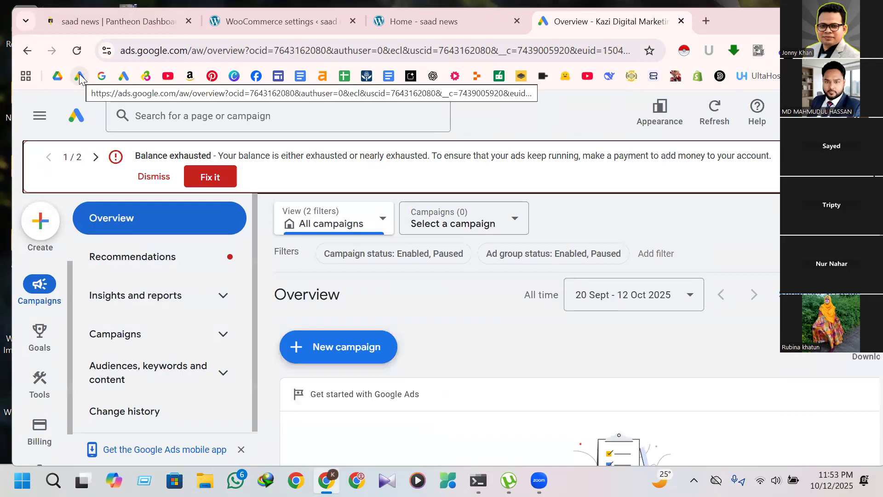
pyautogui.moveTo(273, 17)
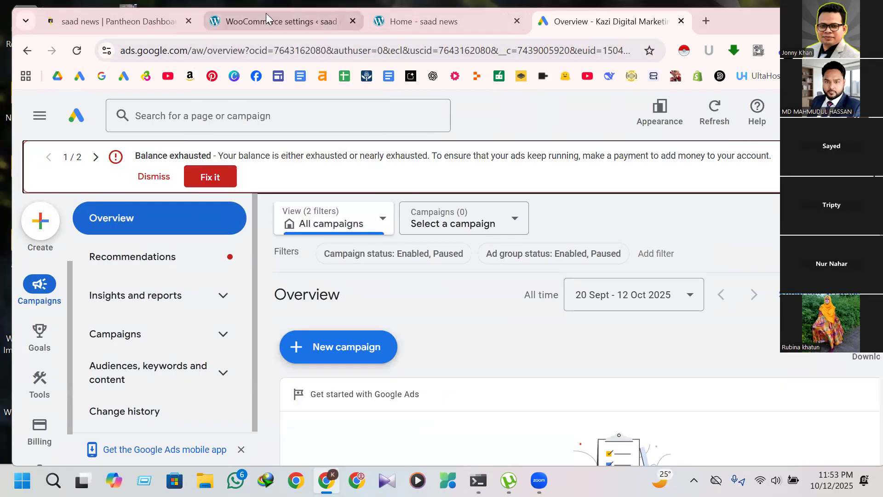
# Return to the WooCommerce Payments settings and select the site domain in the address bar
pyautogui.click(267, 17)
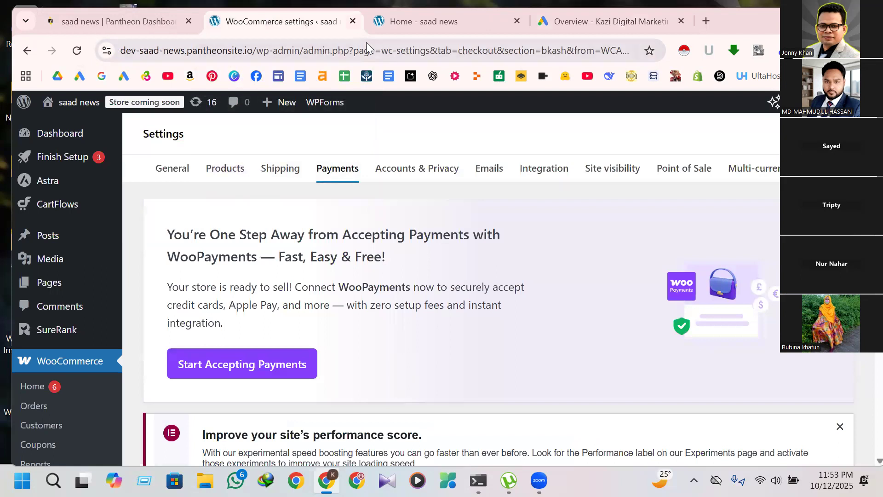
pyautogui.click(311, 53)
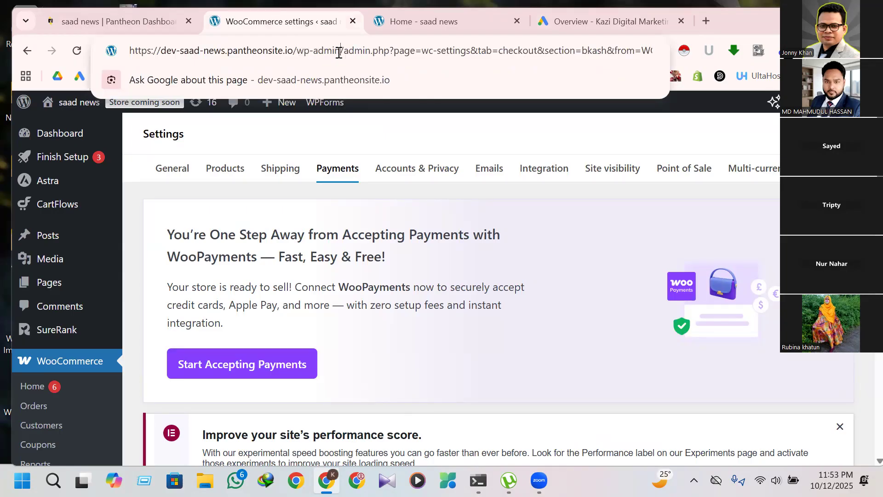
pyautogui.moveTo(339, 53); pyautogui.dragTo(127, 49)
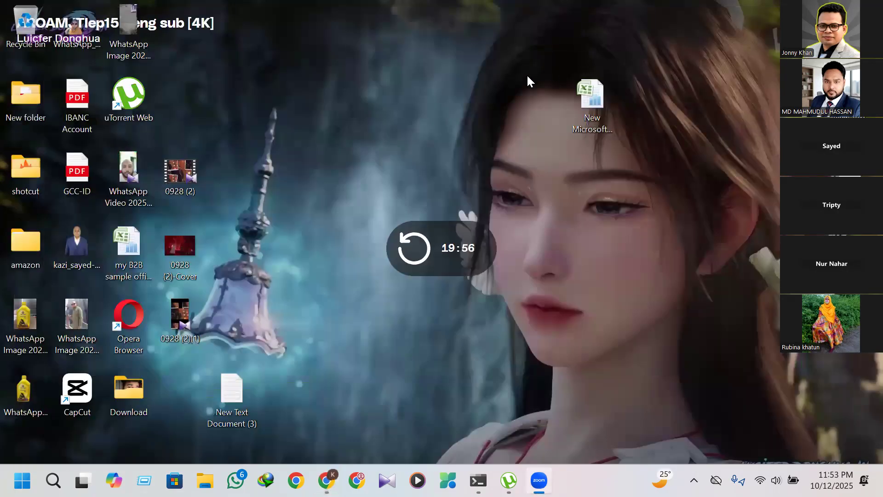
# Add a desktop text file via New > Text Document and name it 'website details'
pyautogui.rightClick(291, 121)
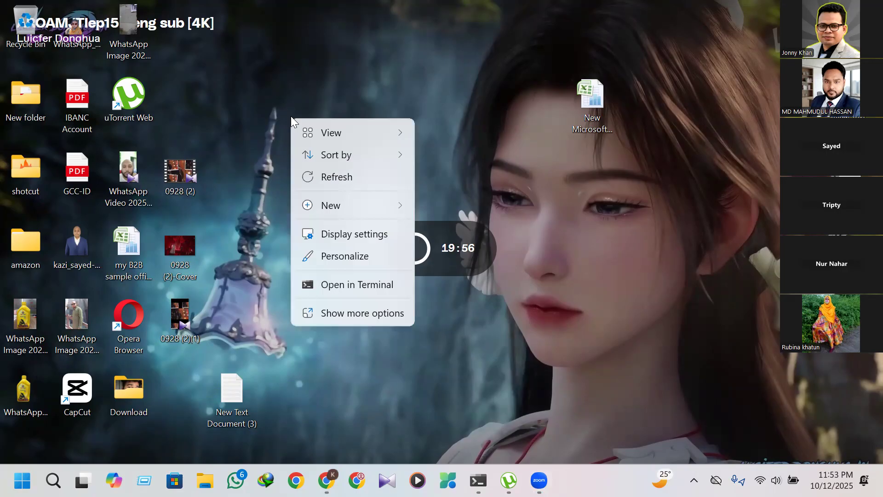
pyautogui.moveTo(335, 205)
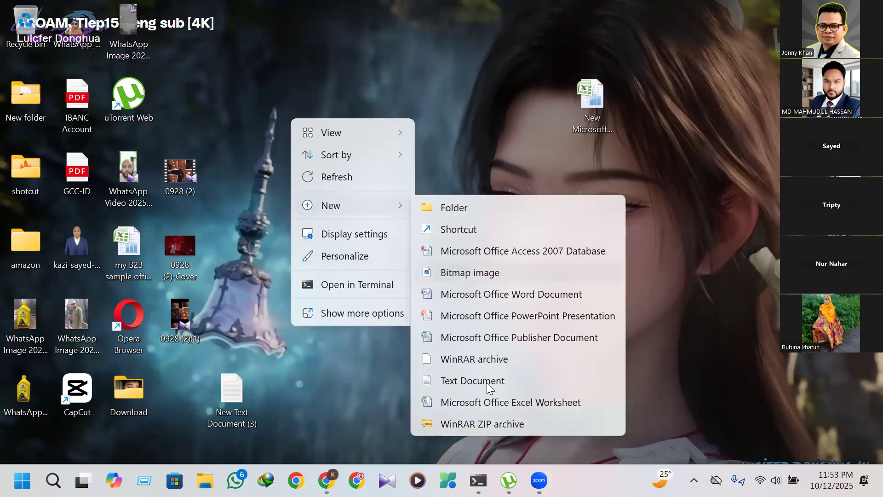
pyautogui.click(479, 381)
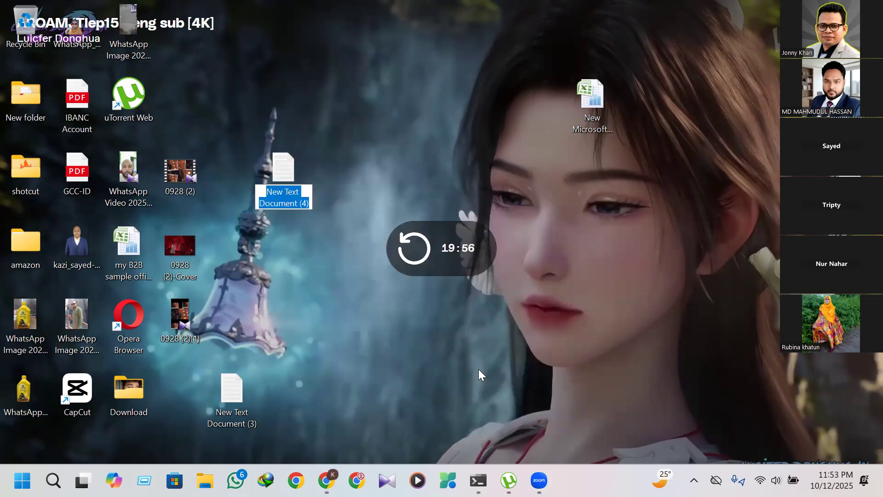
pyautogui.write('we')
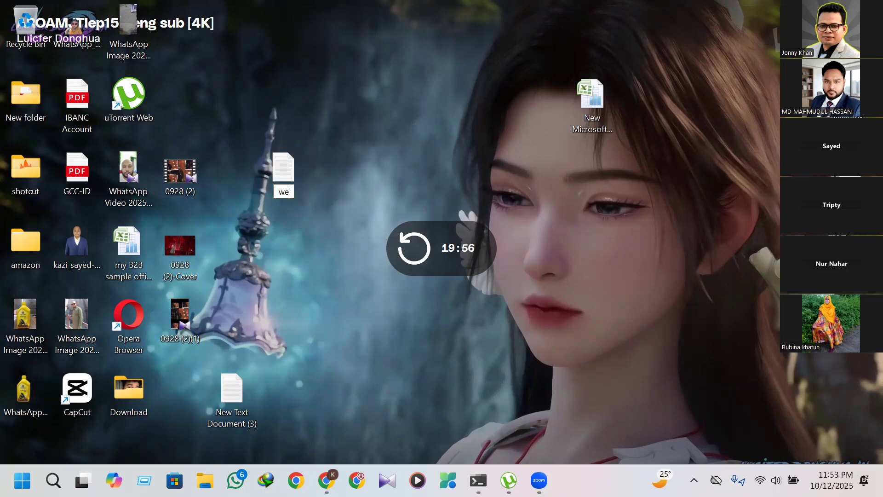
pyautogui.write('bsite d')
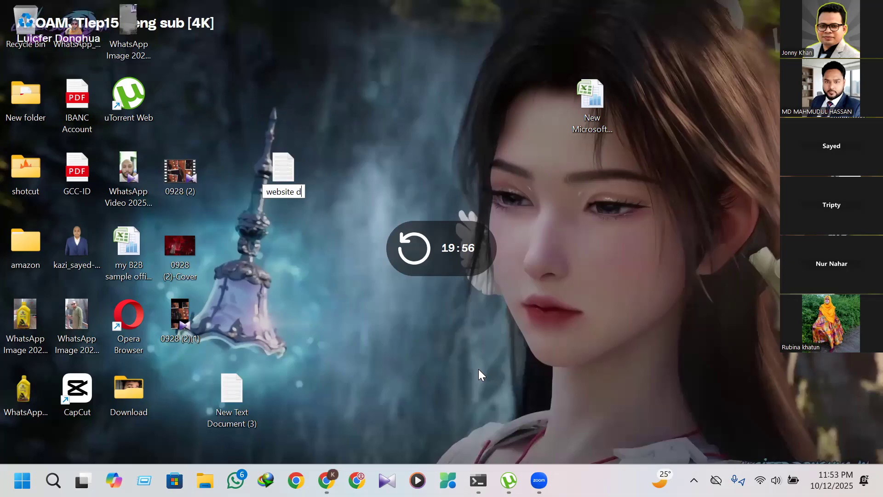
pyautogui.write('etail')
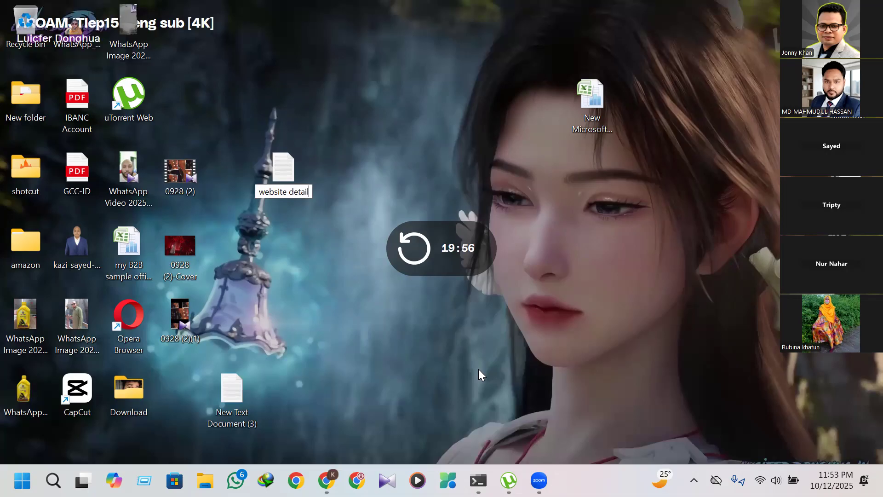
pyautogui.write('s')
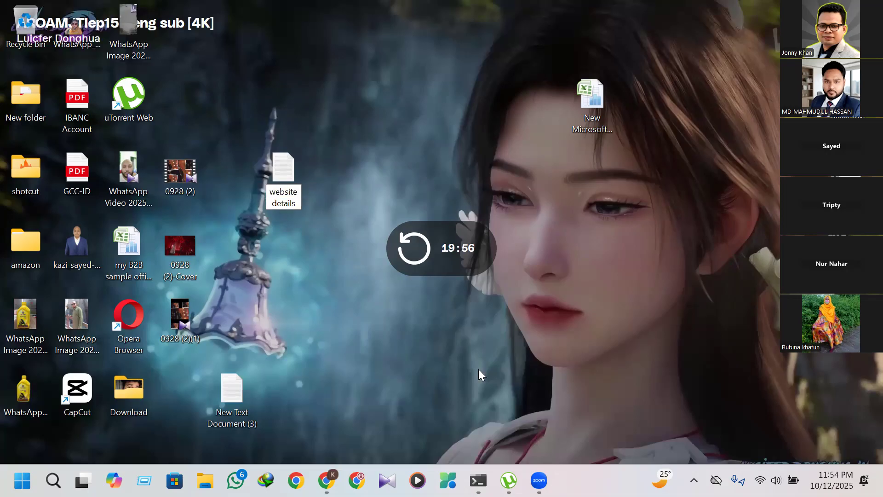
pyautogui.press('Return')
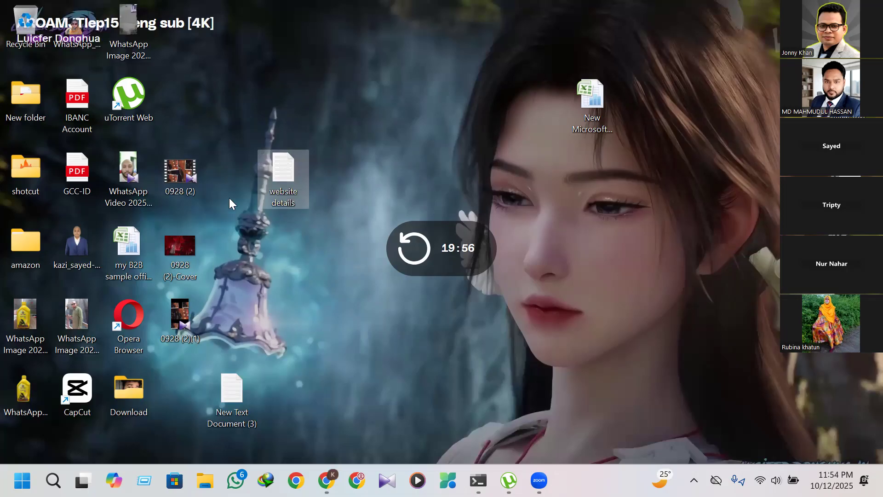
# Open website details in Notepad and enter the wp-admin URL, admin username and password
pyautogui.doubleClick(291, 169)
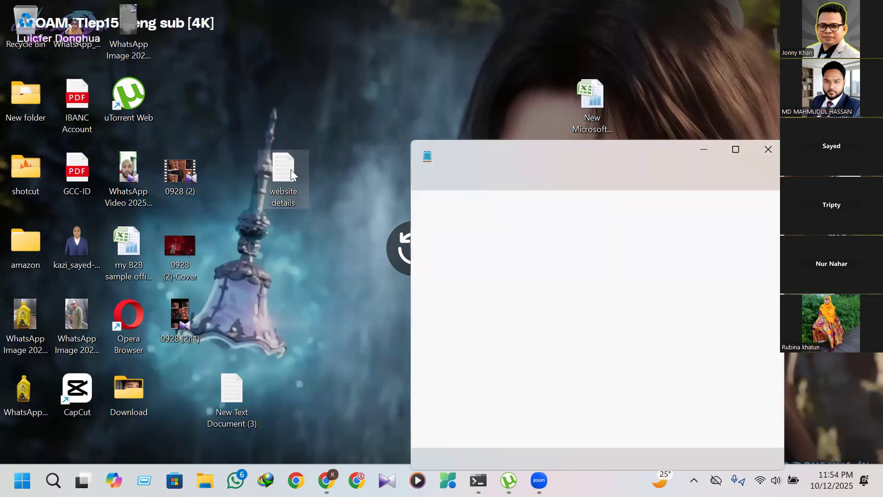
pyautogui.click(736, 150)
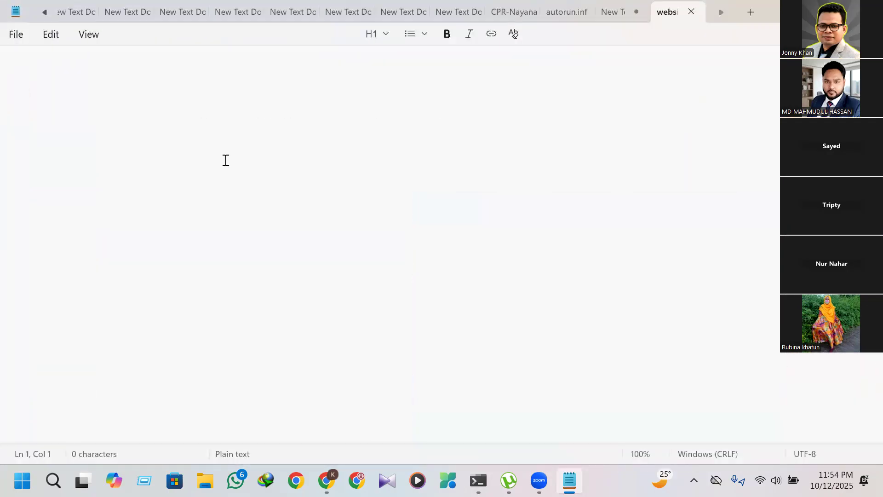
pyautogui.write('https://dev-saad-news.pantheonsite.io/wp-admin')
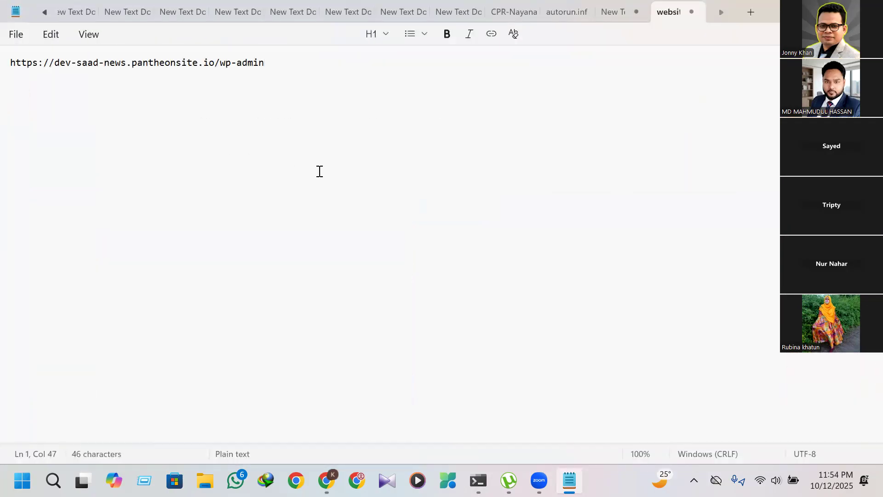
pyautogui.press('Return')
pyautogui.write('User')
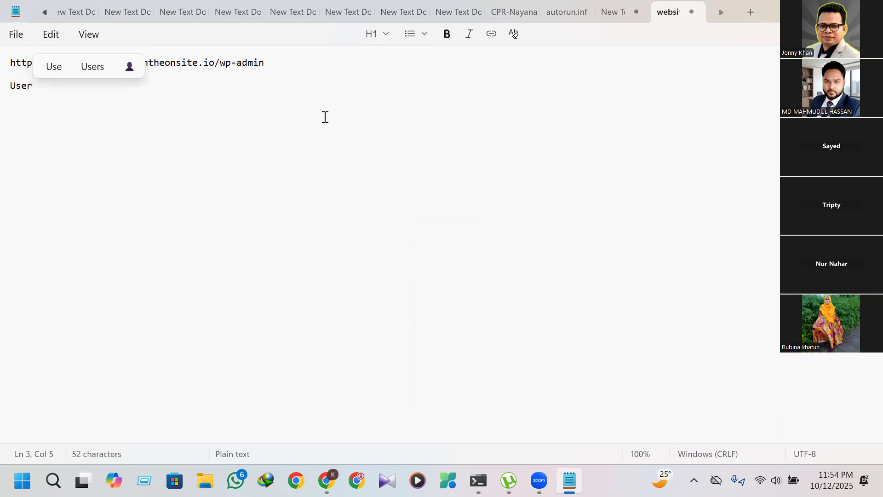
pyautogui.write(':')
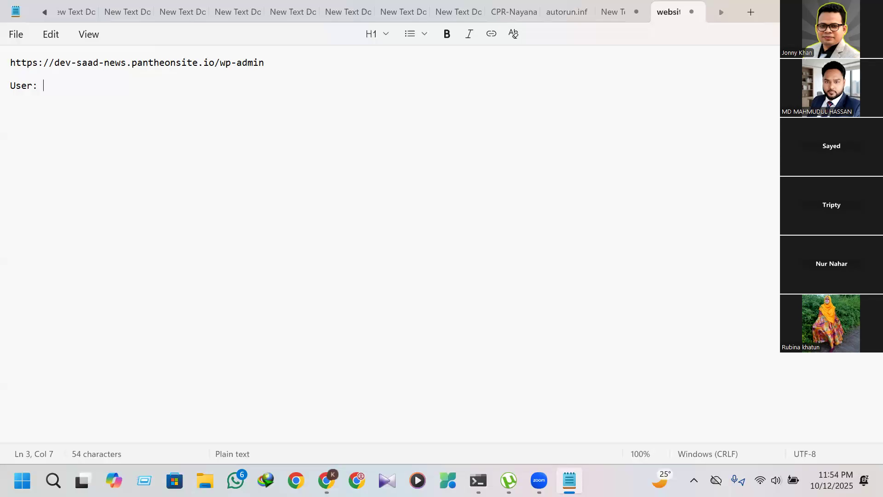
pyautogui.write(' sa')
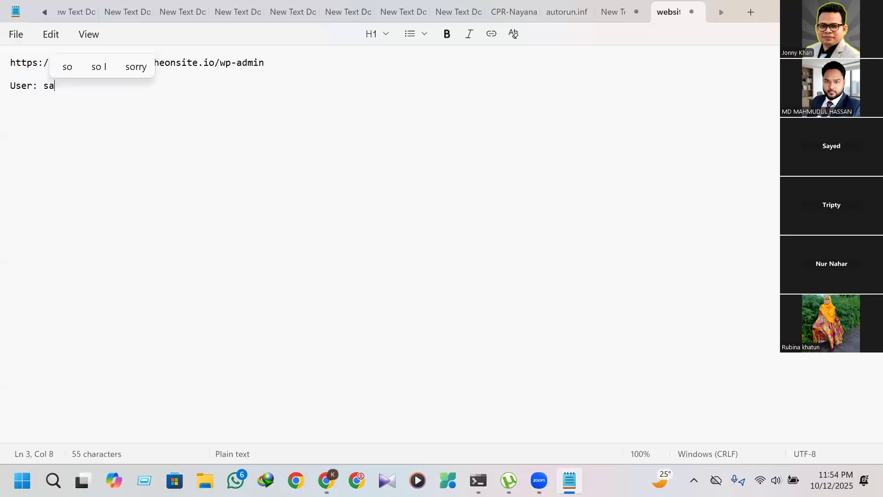
pyautogui.write('ad13')
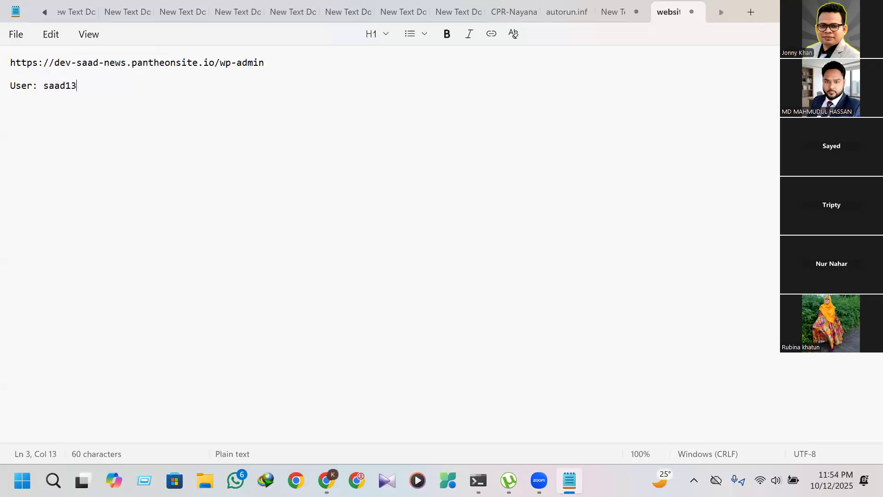
pyautogui.press('Return')
pyautogui.write('Pass')
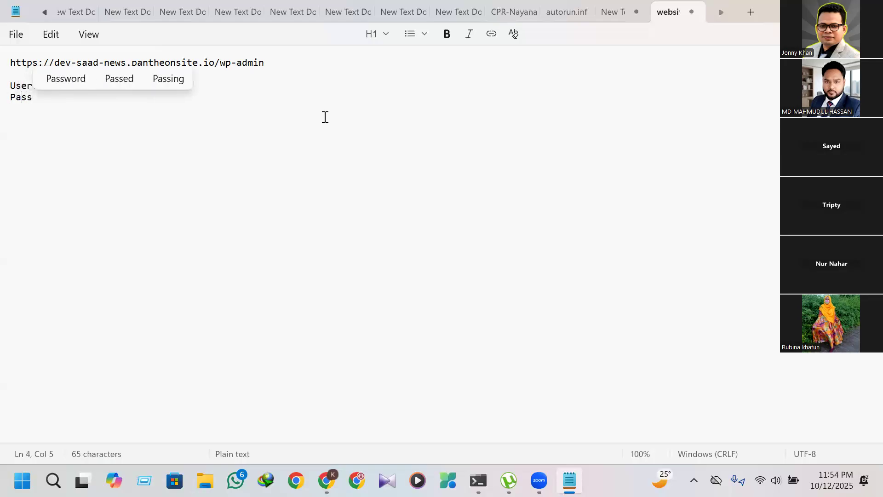
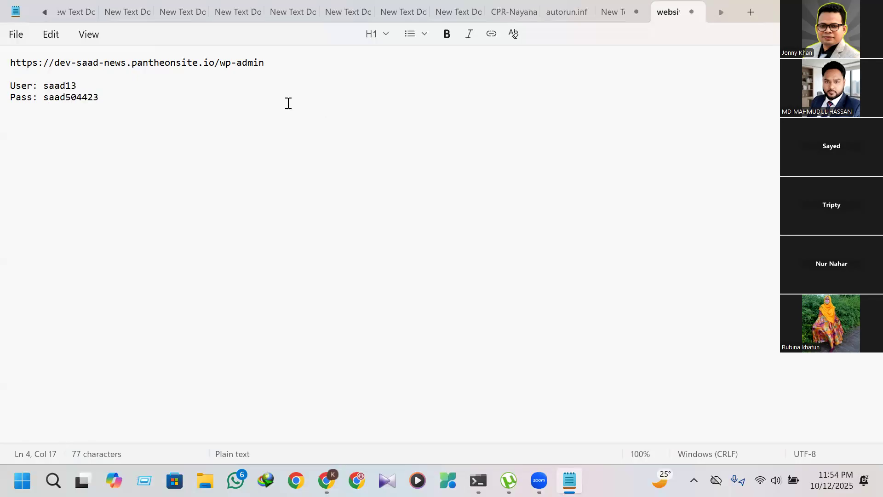
# Save the file and close Notepad
pyautogui.click(16, 35)
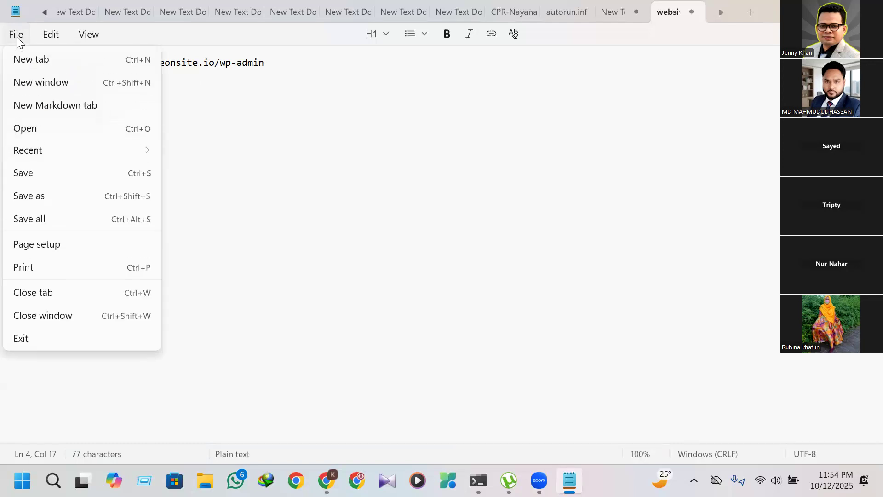
pyautogui.click(47, 179)
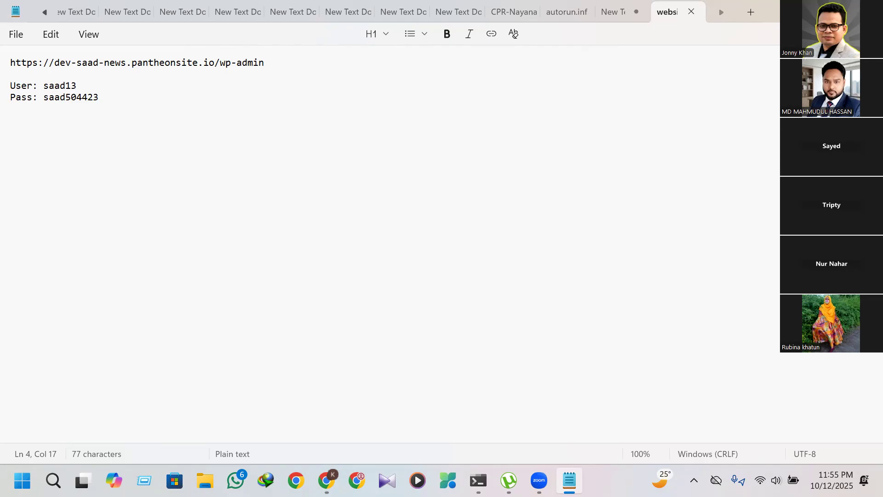
pyautogui.hotkey('alt', 'F4')
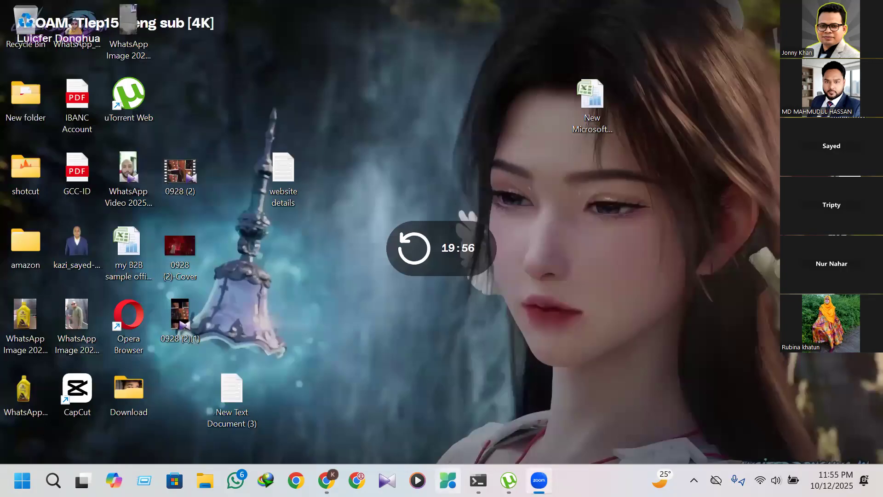
# Search 'google tag manager' in a new Chrome tab and open the Tag Manager home page
pyautogui.click(326, 481)
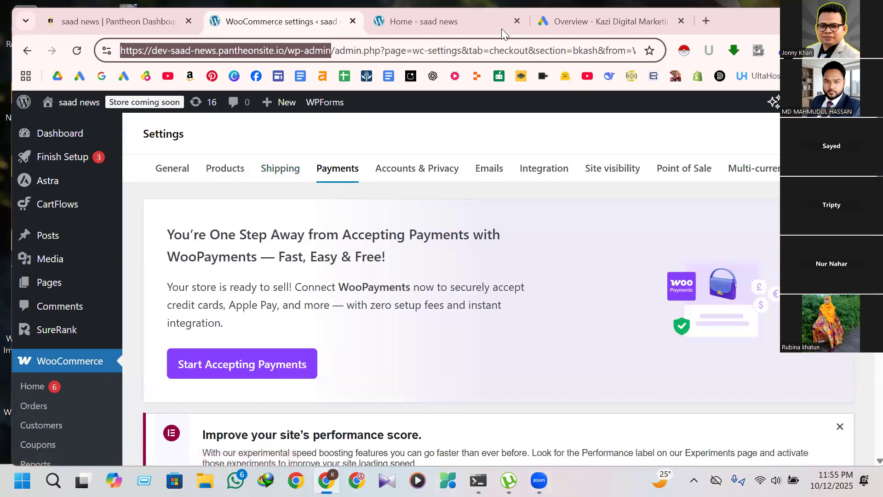
pyautogui.click(703, 22)
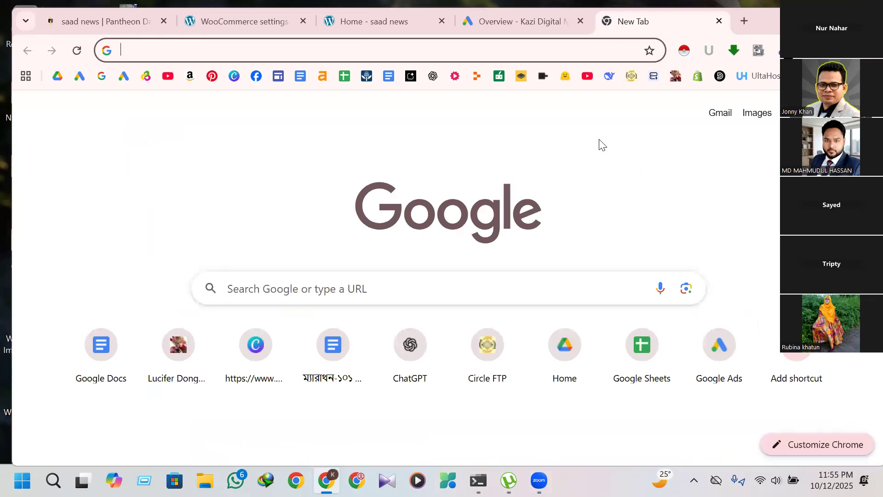
pyautogui.write('go')
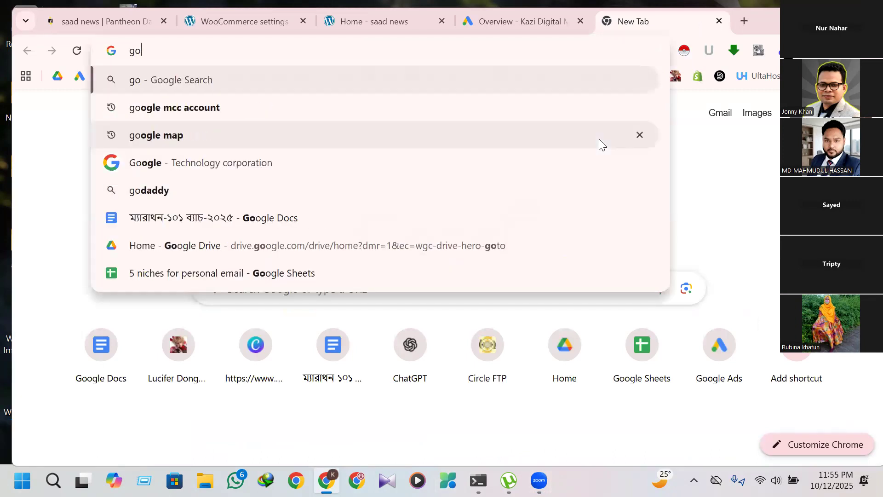
pyautogui.write('ogl')
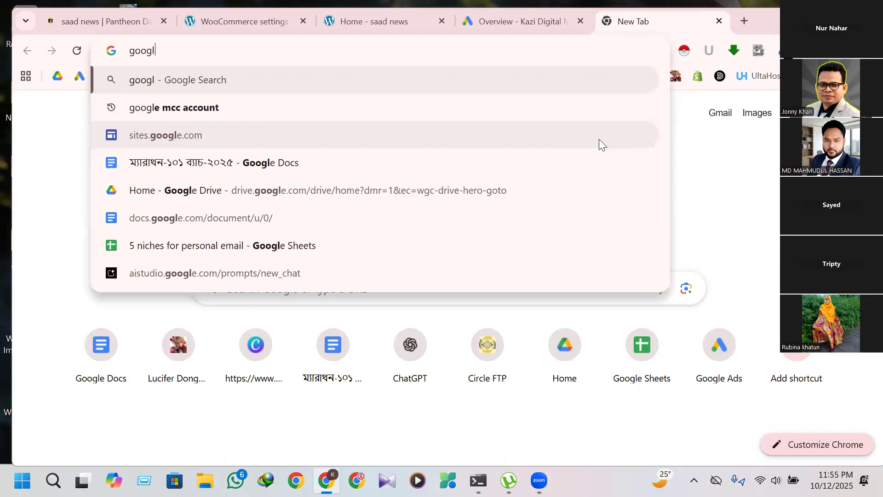
pyautogui.write('e teg')
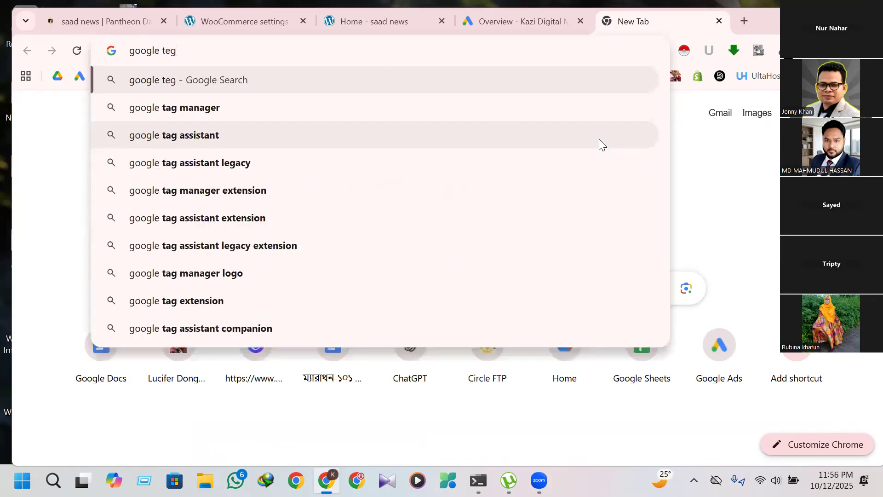
pyautogui.click(208, 114)
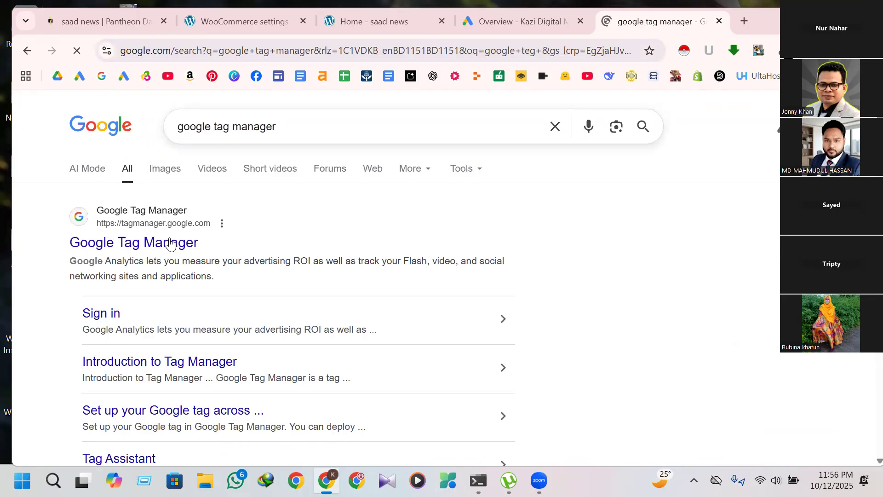
pyautogui.click(158, 247)
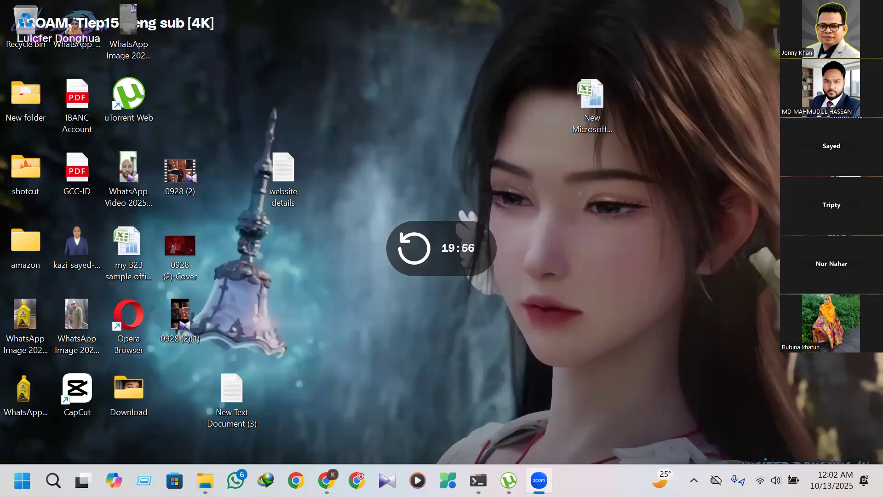
pyautogui.moveTo(326, 481)
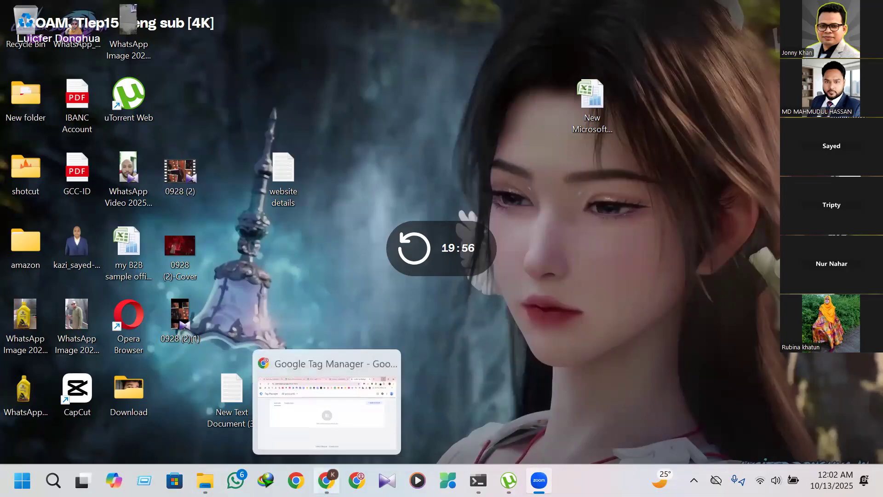
pyautogui.click(315, 400)
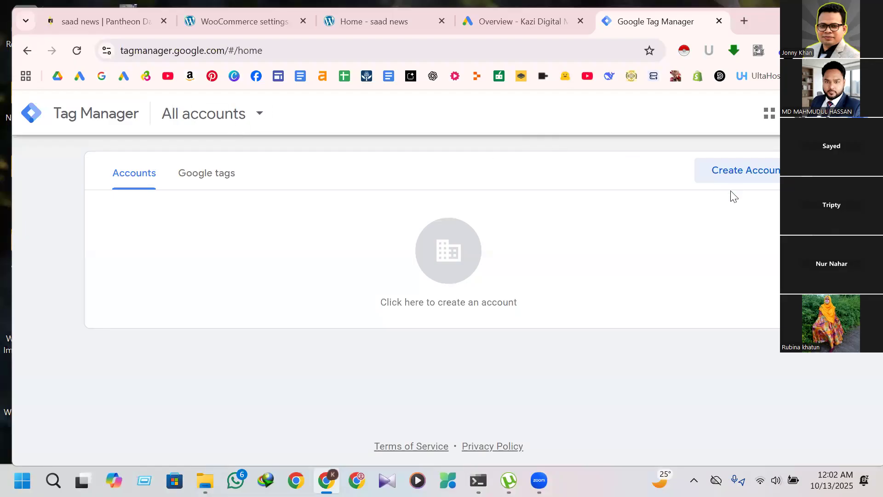
# Start a new Tag Manager account named 'saad news'
pyautogui.click(734, 171)
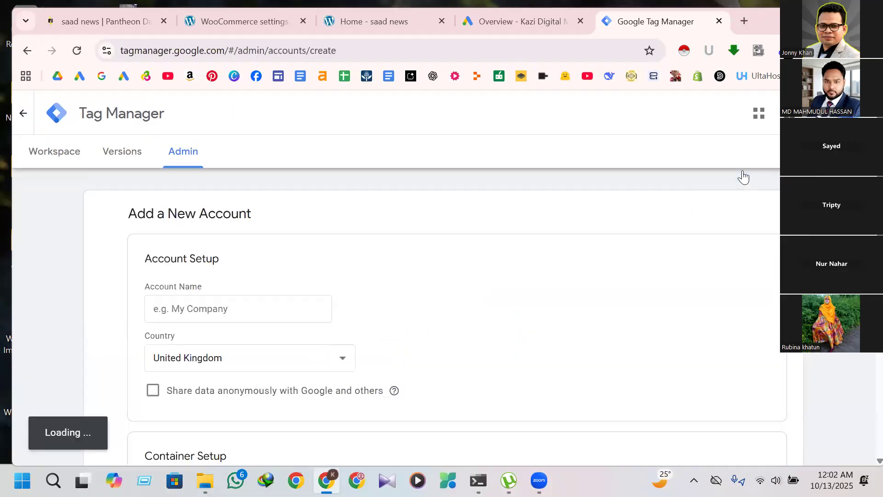
pyautogui.click(248, 309)
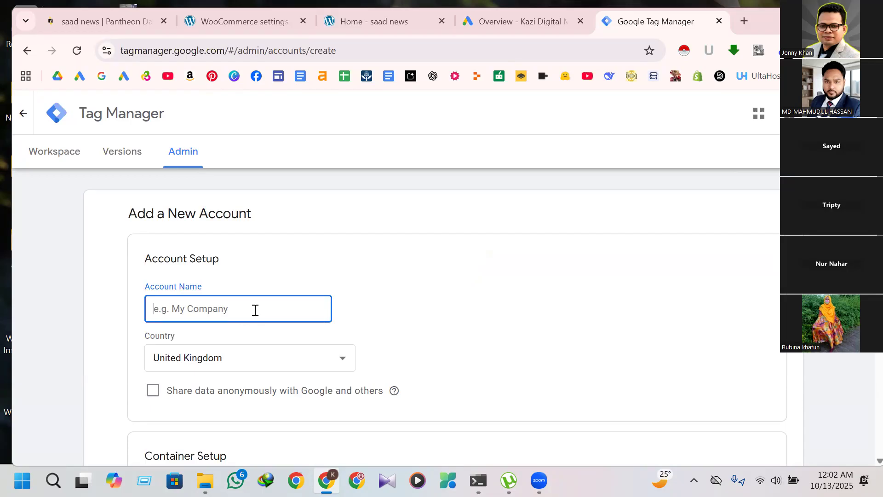
pyautogui.write('saad')
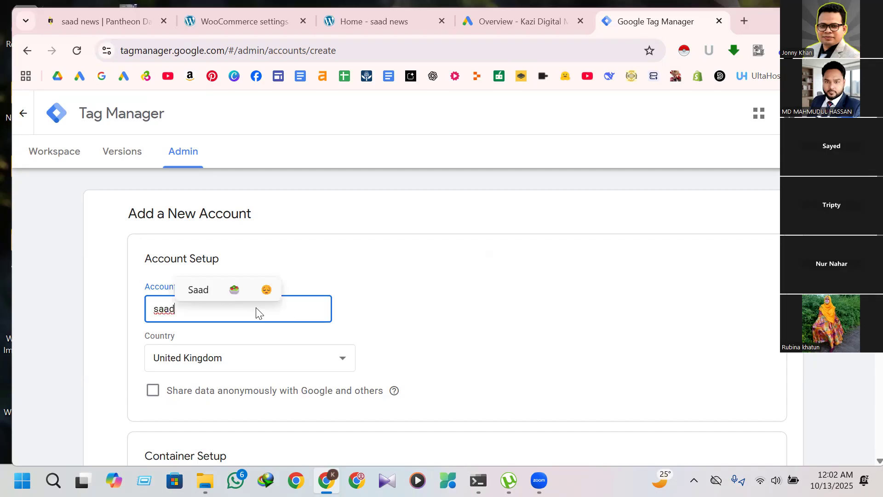
pyautogui.write(' n')
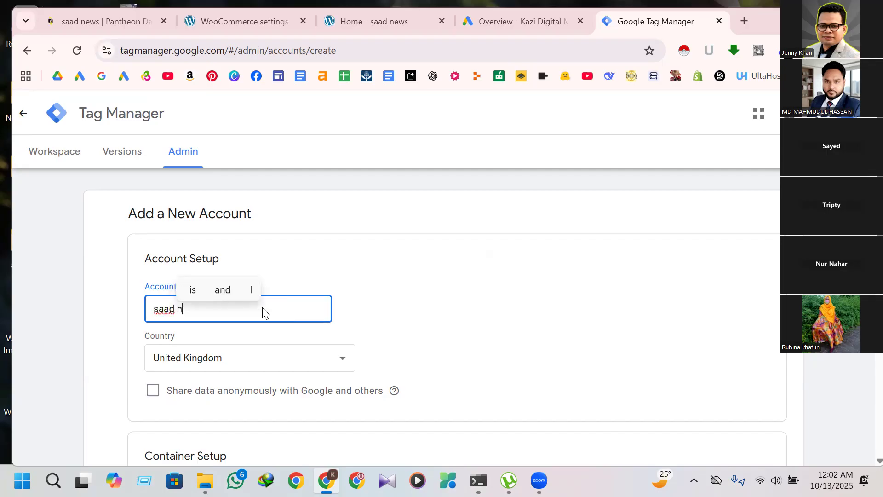
pyautogui.write('ews')
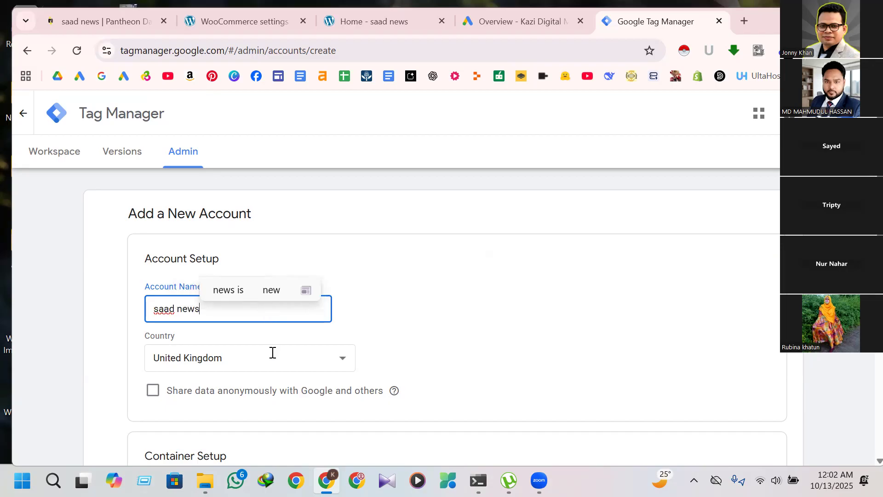
pyautogui.click(407, 302)
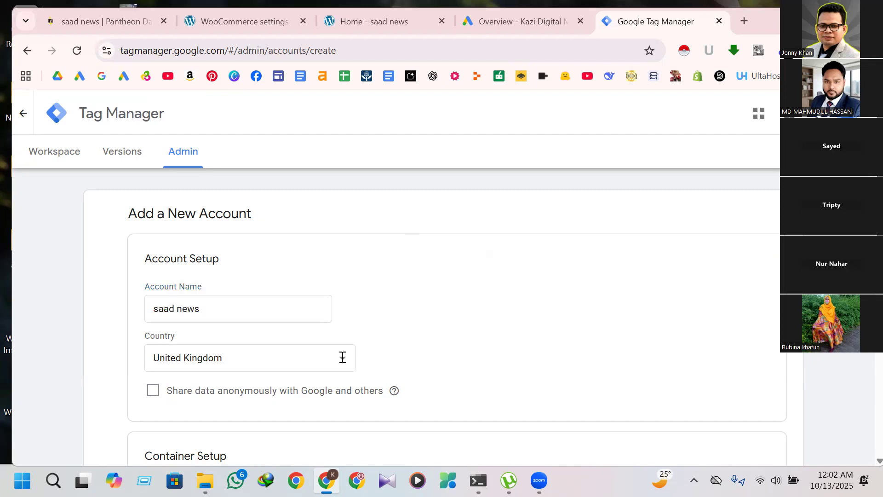
# Set the country to Bangladesh and tick Share data anonymously with Google
pyautogui.click(316, 357)
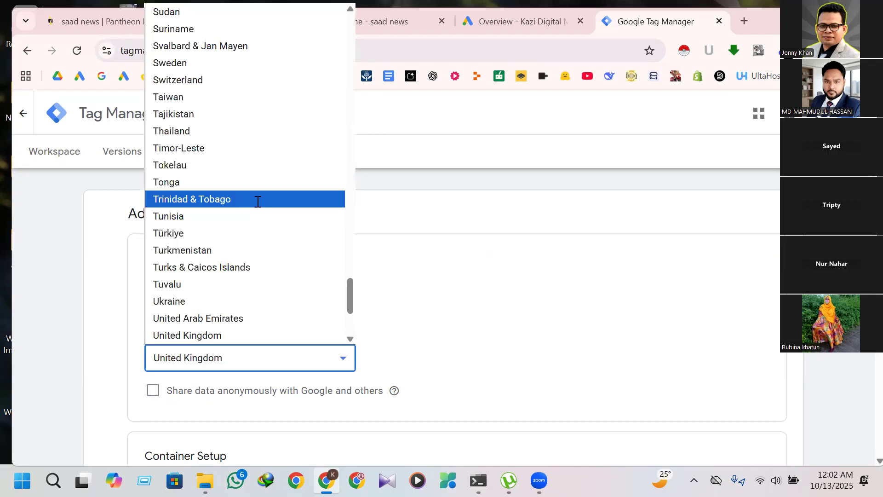
pyautogui.press('b')
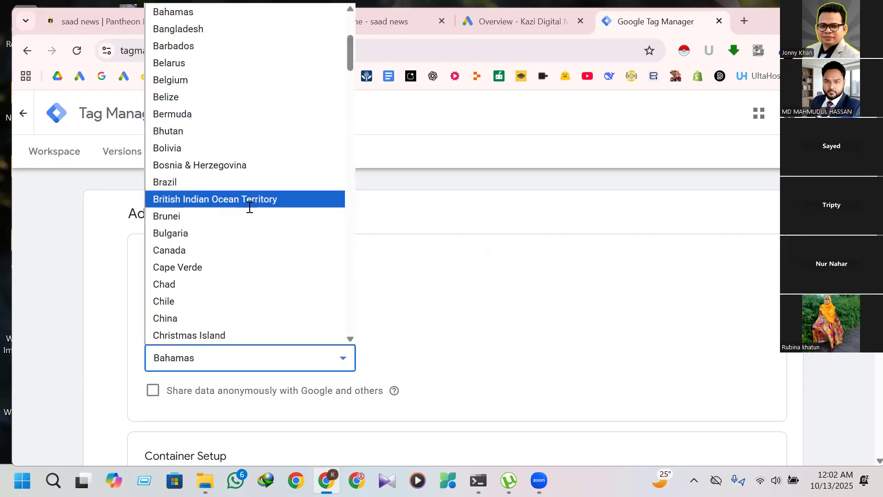
pyautogui.click(187, 32)
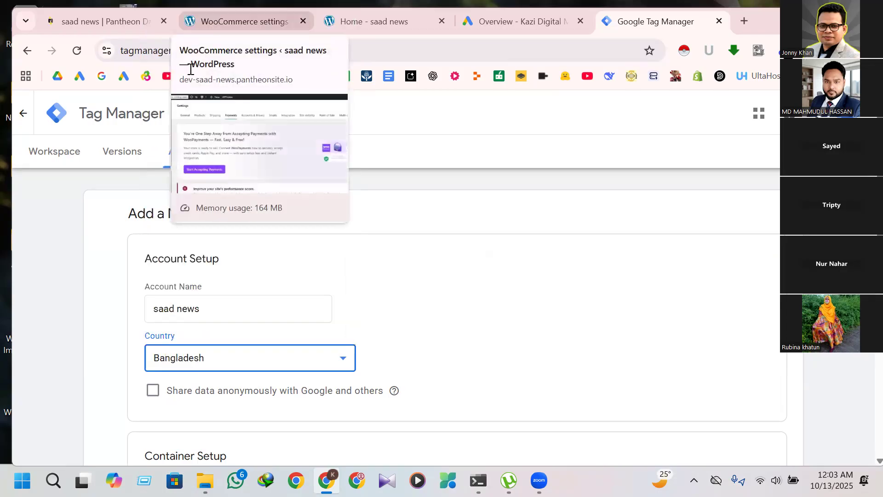
pyautogui.scroll(-3, 428, 316)
pyautogui.scroll(-4, 428, 316)
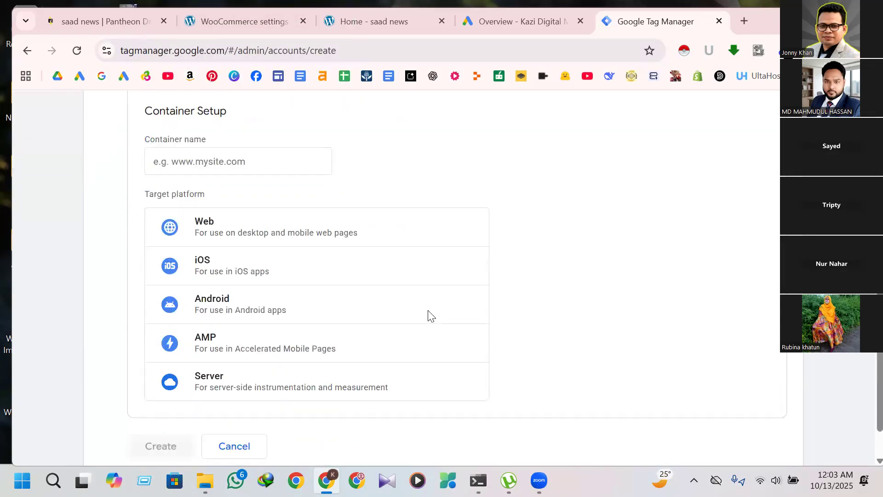
pyautogui.scroll(3, 164, 167)
pyautogui.scroll(4, 164, 166)
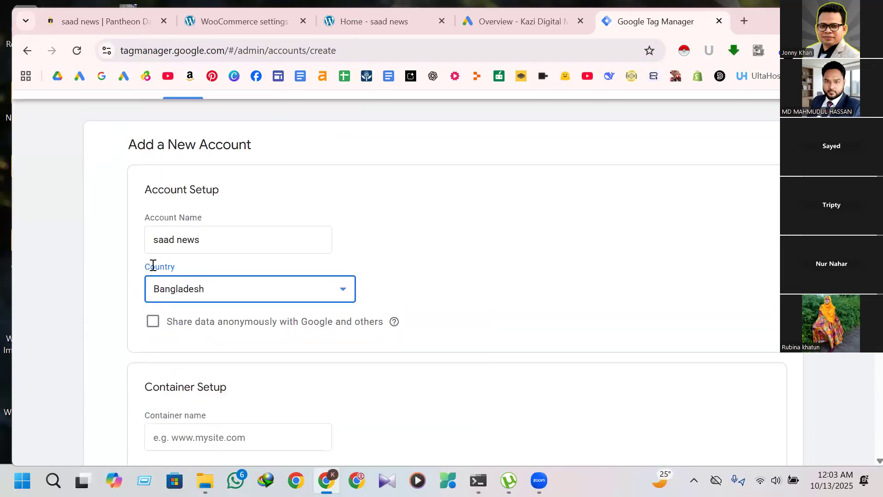
pyautogui.click(160, 337)
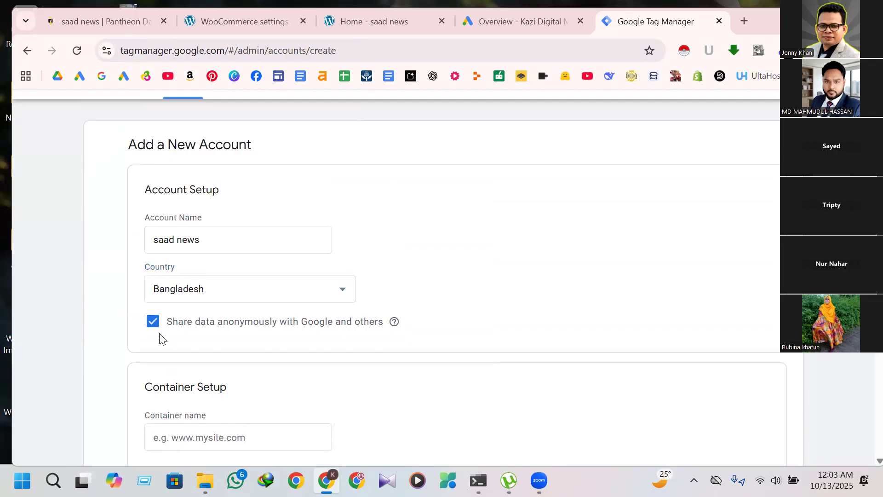
pyautogui.scroll(-5, 460, 243)
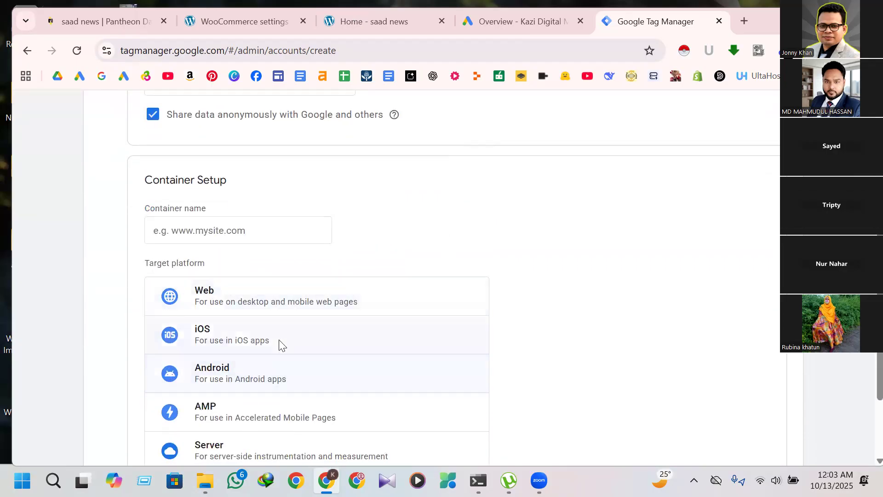
pyautogui.click(238, 225)
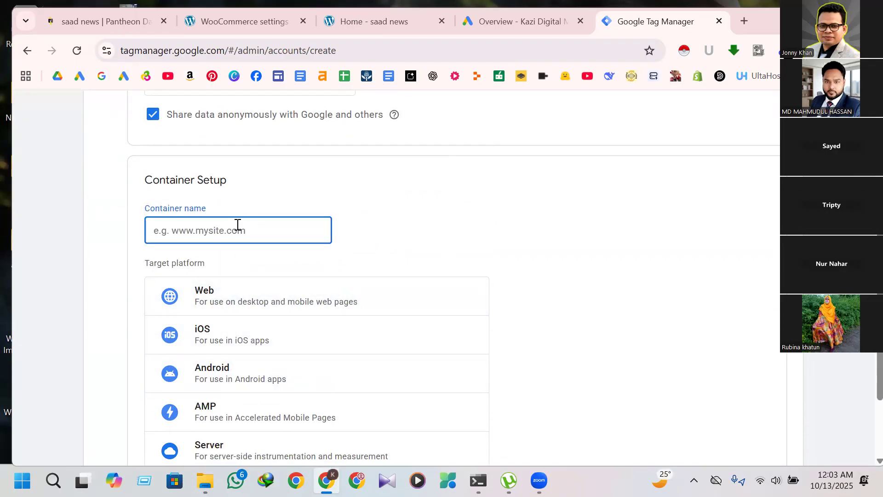
pyautogui.click(363, 17)
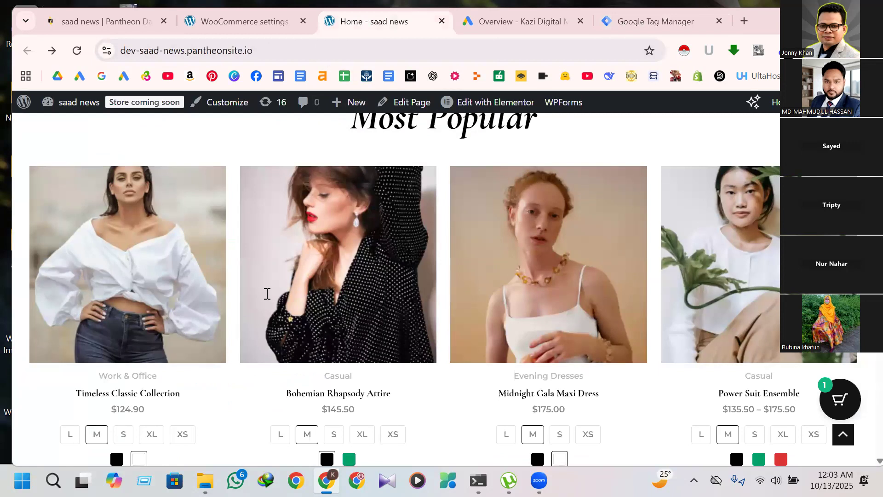
pyautogui.press('Home')
pyautogui.doubleClick(334, 53)
pyautogui.doubleClick(333, 52)
pyautogui.moveTo(334, 53); pyautogui.dragTo(162, 48)
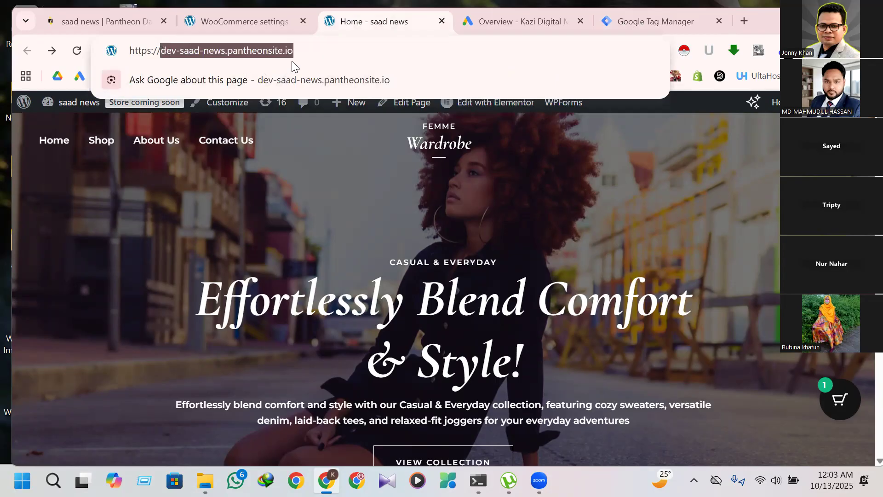
pyautogui.write('https://dev-saad-news.pantheonsite.io/wp-admin')
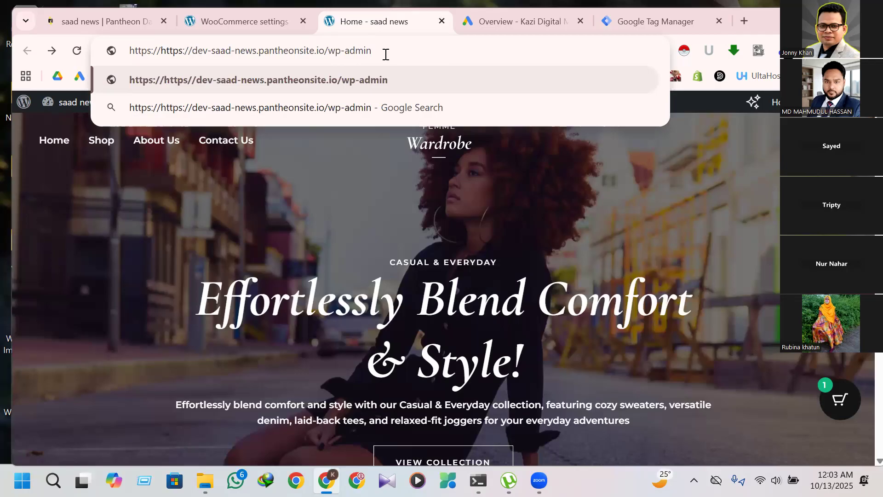
pyautogui.moveTo(324, 51); pyautogui.dragTo(160, 48)
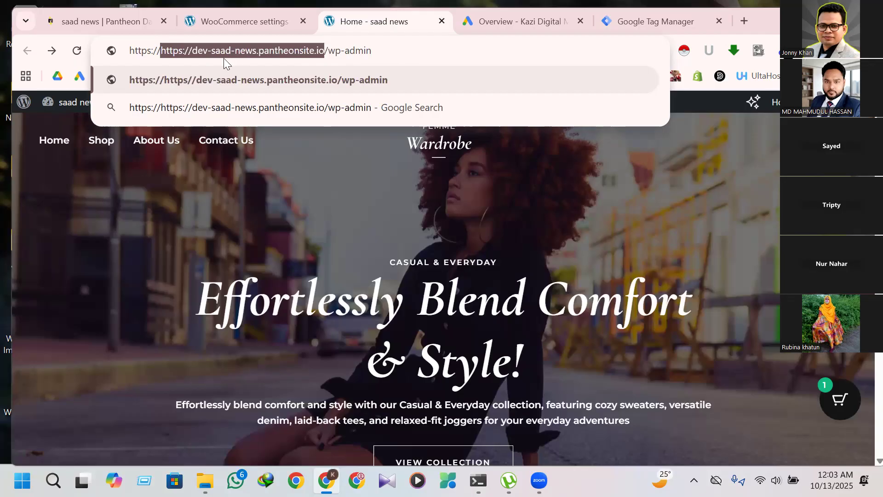
pyautogui.click(163, 52)
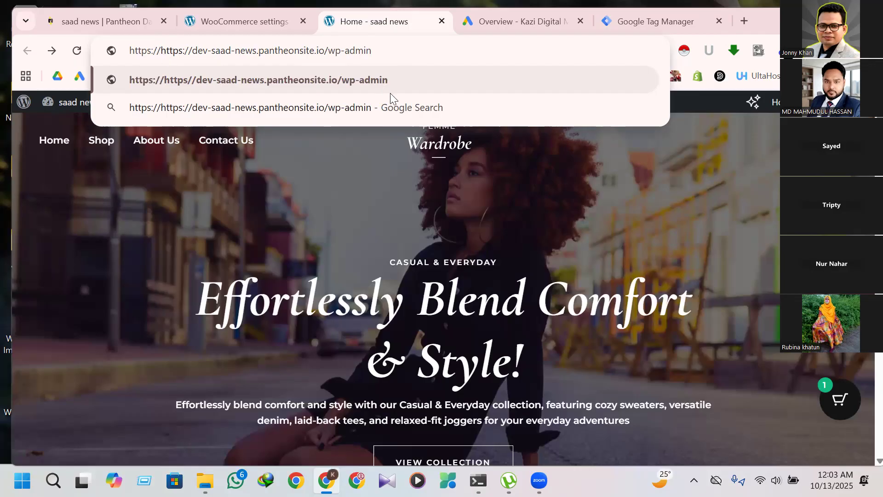
pyautogui.press('BackSpace')
pyautogui.press('BackSpace')
pyautogui.press('BackSpace')
pyautogui.press('BackSpace')
pyautogui.press('BackSpace')
pyautogui.press('BackSpace')
pyautogui.press('BackSpace')
pyautogui.press('BackSpace')
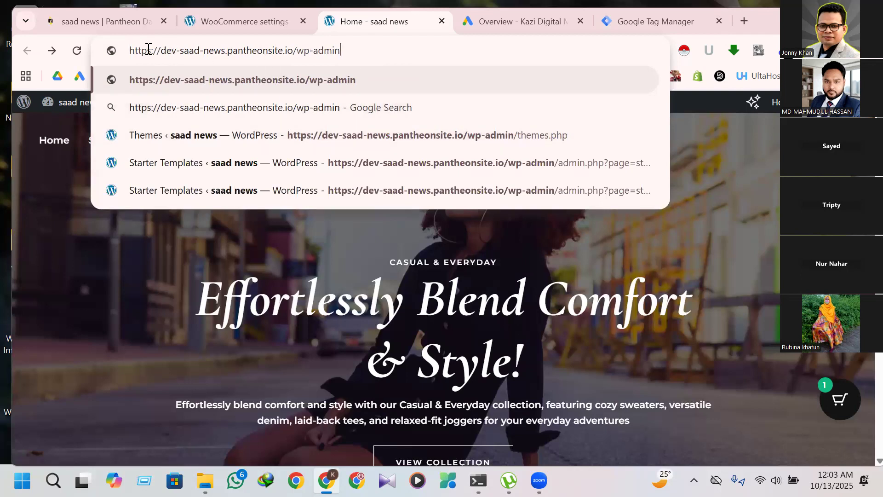
pyautogui.moveTo(161, 51); pyautogui.dragTo(288, 50)
pyautogui.hotkey('ctrl', 'c')
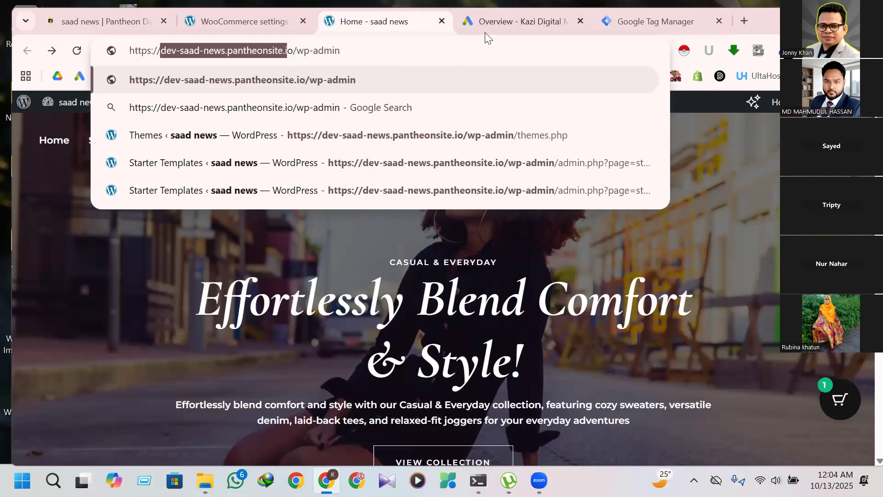
pyautogui.click(631, 18)
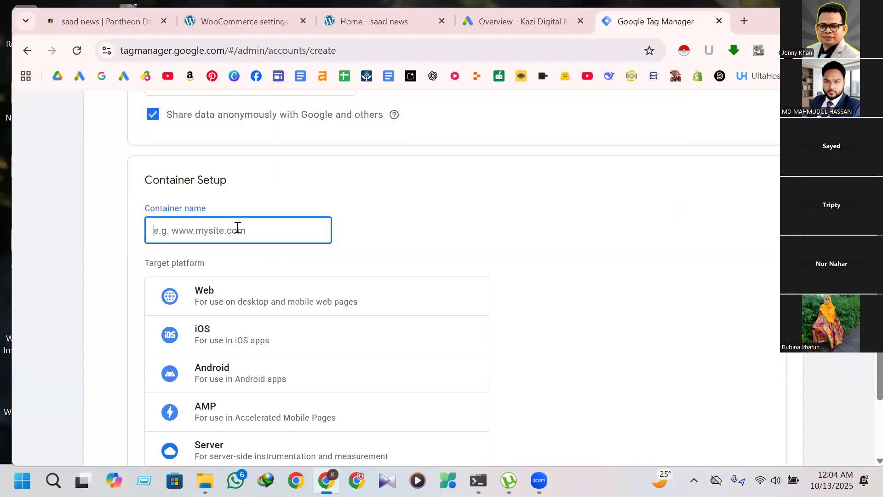
# Paste the site domain as container name and choose Web as target platform
pyautogui.hotkey('ctrl', 'v')
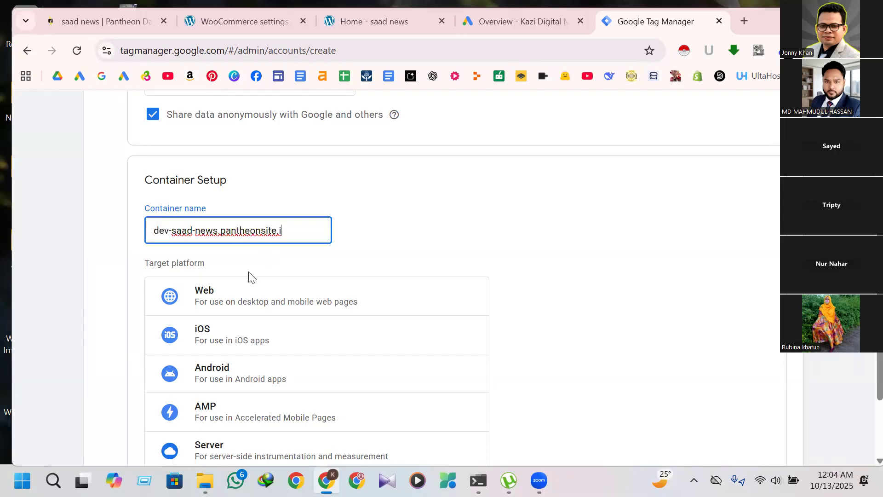
pyautogui.scroll(-2, 220, 221)
pyautogui.click(256, 303)
pyautogui.click(243, 230)
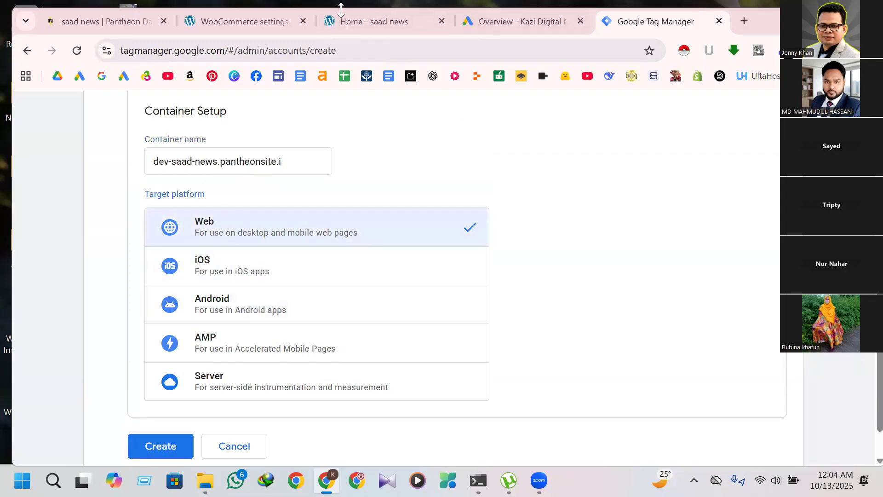
# Replace the container name with the site URL, trimmed to dev-saad-news.pantheonsite.io
pyautogui.click(360, 23)
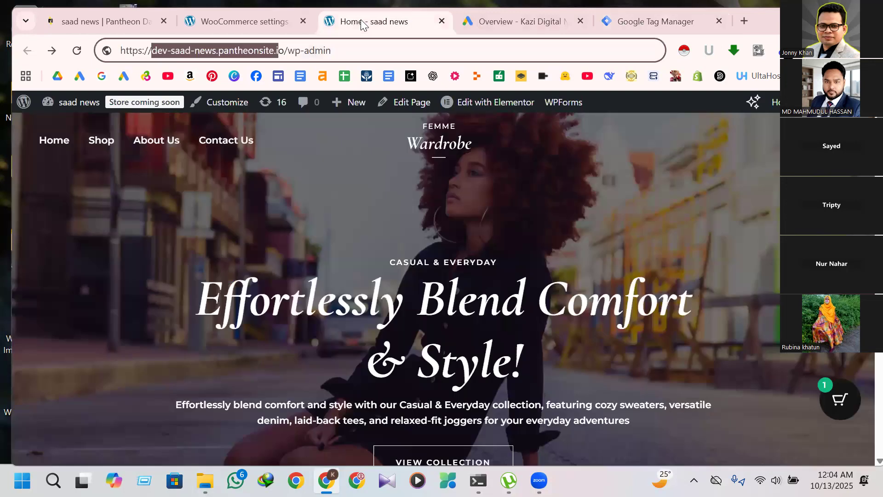
pyautogui.click(163, 49)
pyautogui.moveTo(124, 47); pyautogui.dragTo(277, 51)
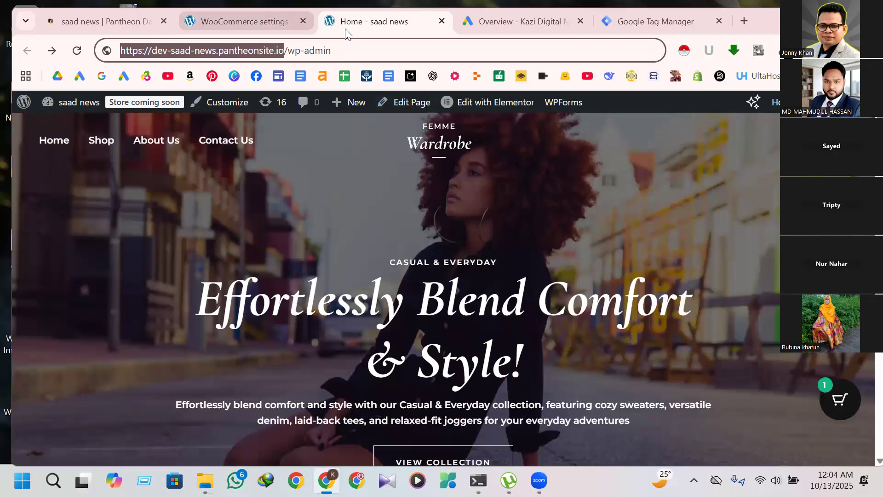
pyautogui.click(620, 21)
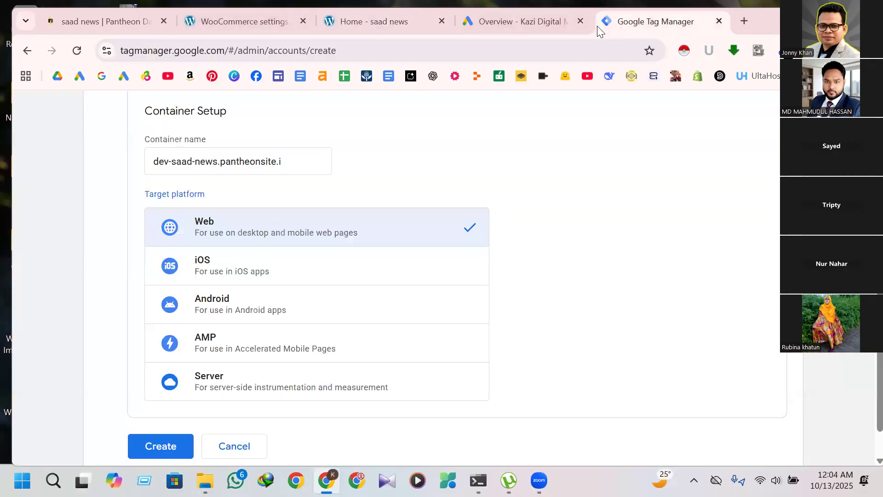
pyautogui.tripleClick(256, 160)
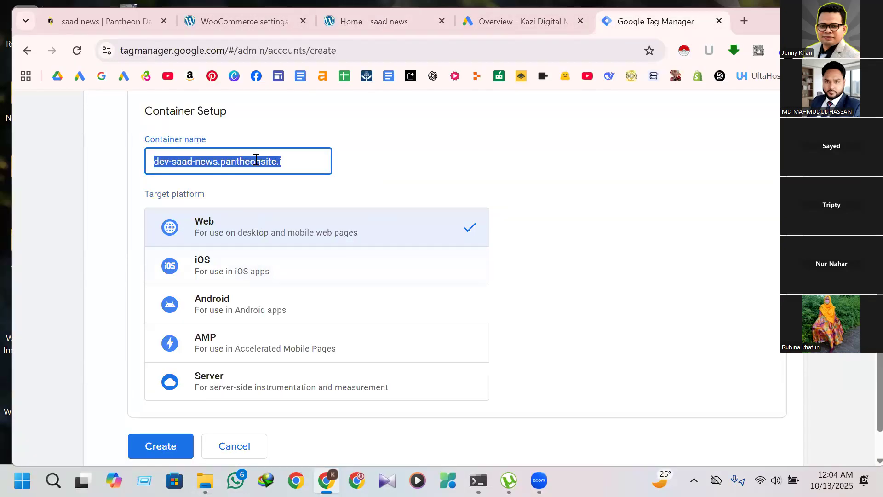
pyautogui.write('https://dev-saad-news.pantheonsite.io/')
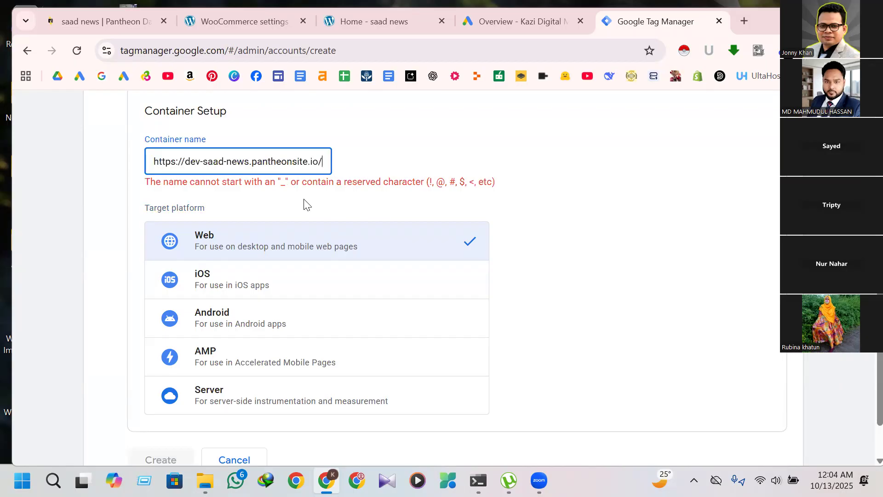
pyautogui.press('BackSpace')
pyautogui.moveTo(182, 162); pyautogui.dragTo(116, 168)
pyautogui.press('BackSpace')
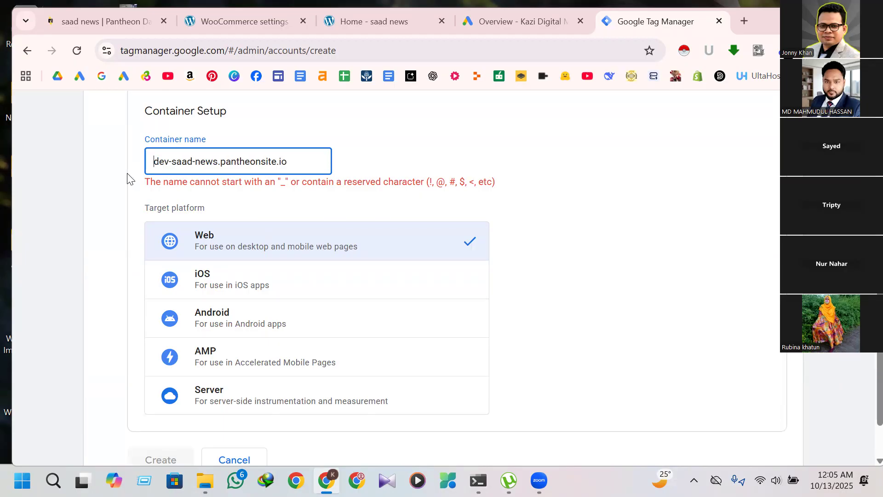
# Create the container, accepting the GDPR Data Processing Terms and terms of service
pyautogui.scroll(-1, 302, 183)
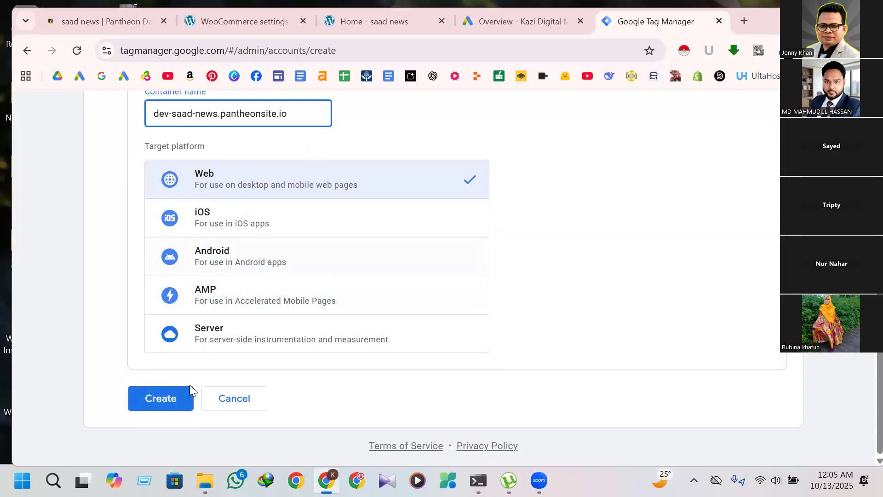
pyautogui.click(174, 399)
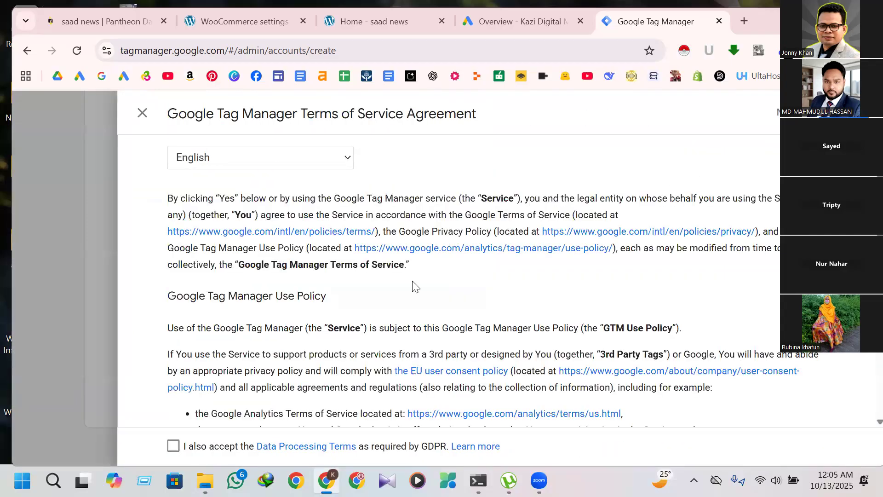
pyautogui.scroll(-3, 414, 288)
pyautogui.click(173, 447)
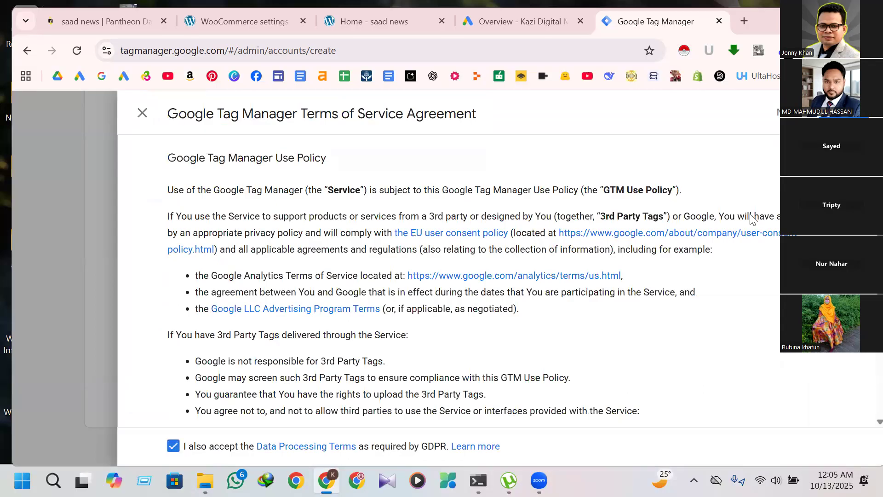
pyautogui.click(828, 113)
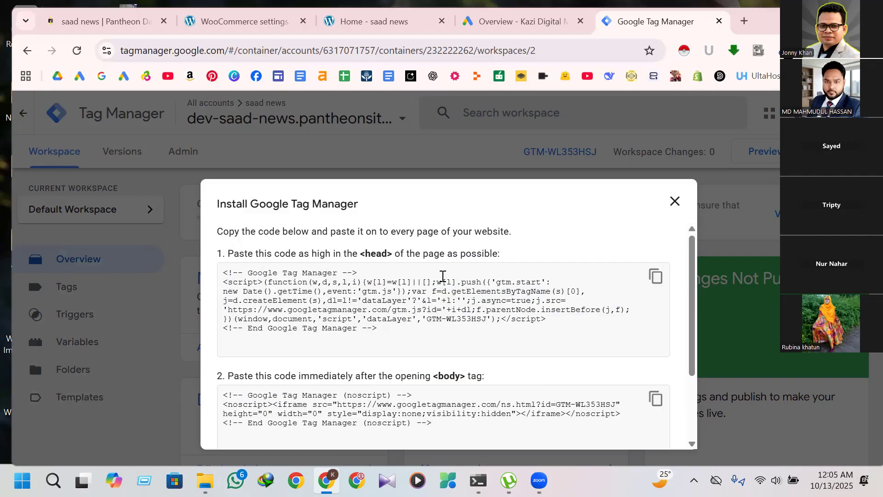
# In the saad news admin, go to Plugins > Add Plugin and focus the Search Plugins box
pyautogui.click(274, 23)
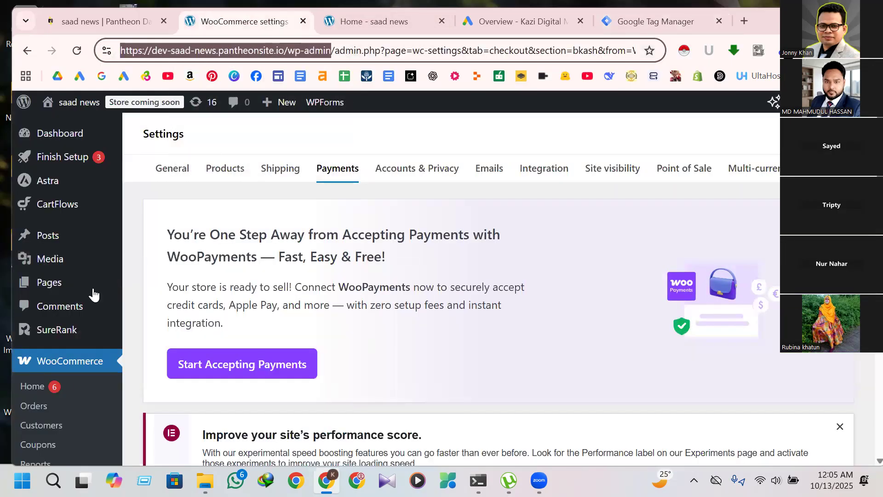
pyautogui.scroll(-12, 66, 369)
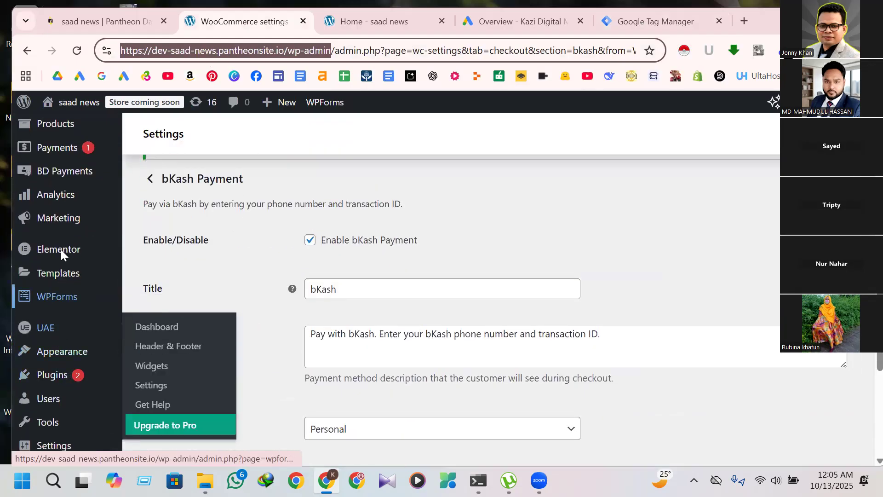
pyautogui.scroll(-4, 78, 364)
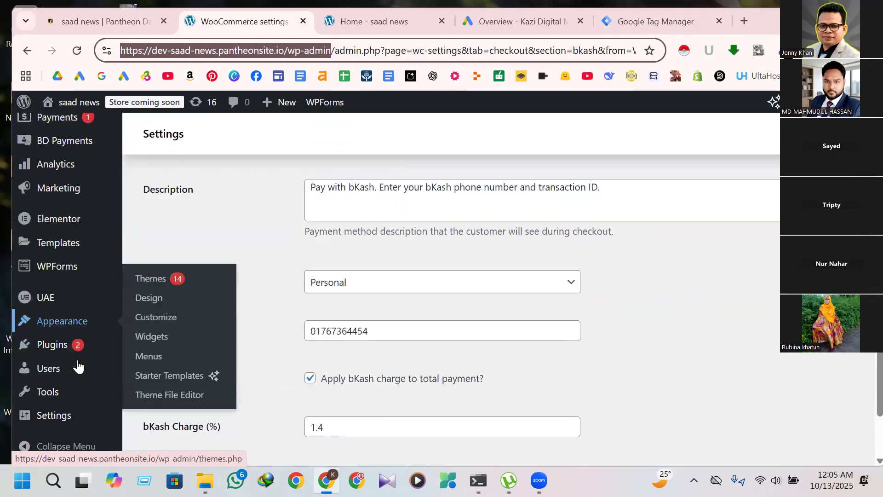
pyautogui.click(48, 346)
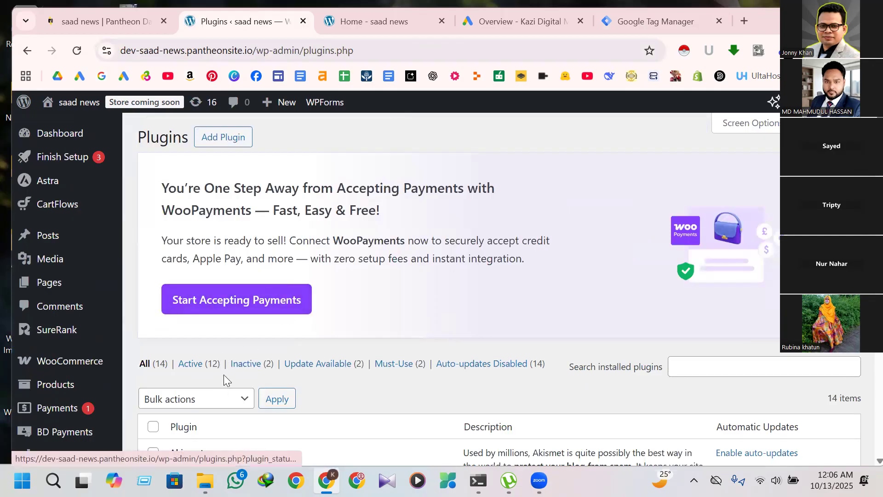
pyautogui.click(221, 146)
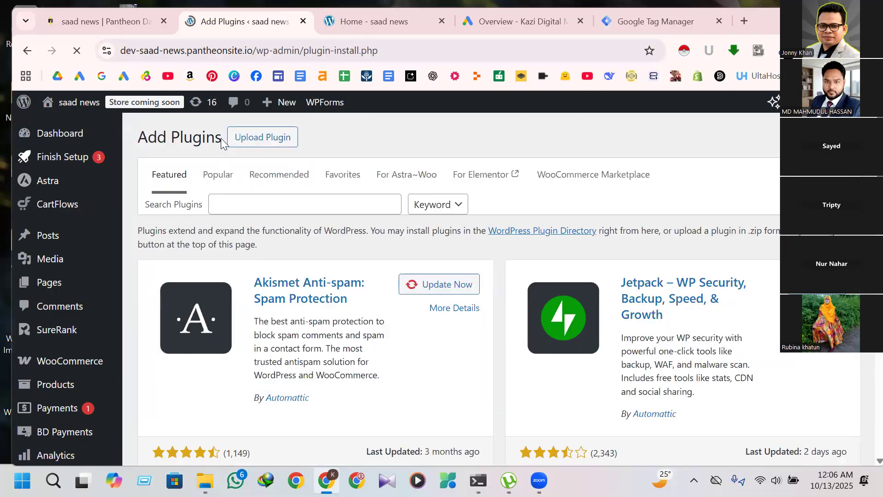
pyautogui.click(343, 206)
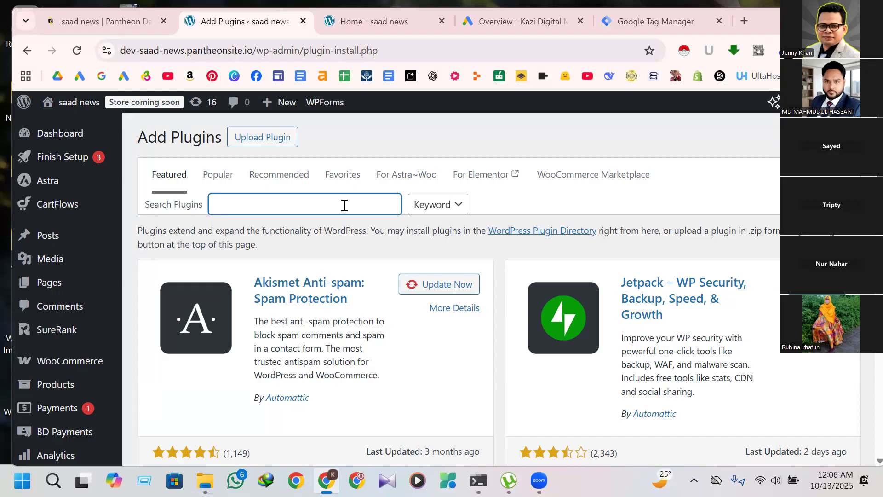
# Search the plugin directory for 'GTM', then install and activate GTM4WP
pyautogui.write('GTM')
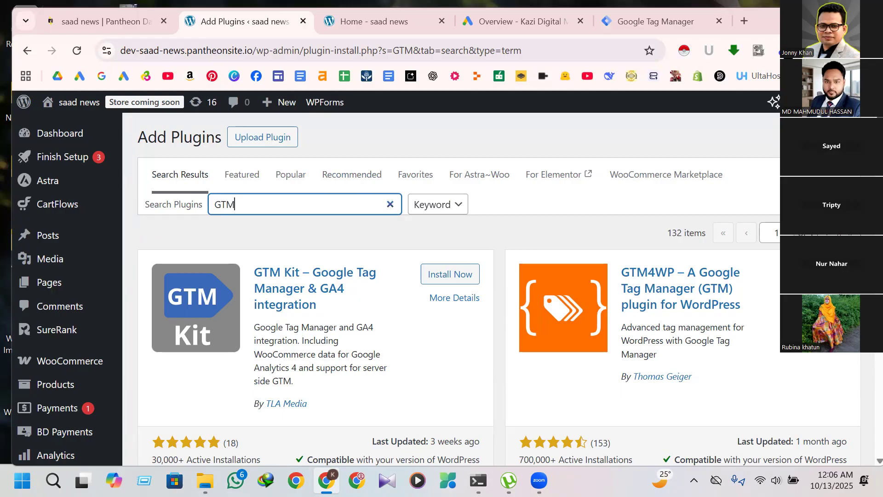
pyautogui.scroll(-10, 439, 291)
pyautogui.scroll(-10, 499, 289)
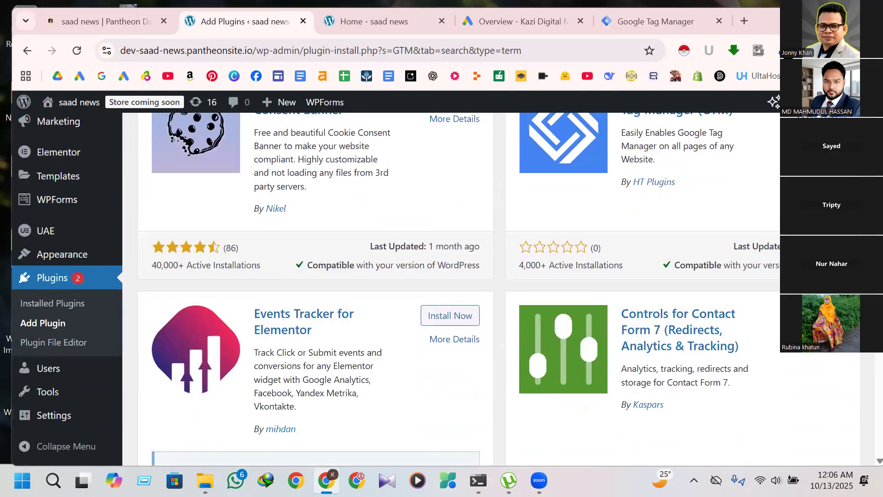
pyautogui.scroll(-10, 439, 289)
pyautogui.scroll(-6, 439, 289)
pyautogui.scroll(7, 439, 289)
pyautogui.scroll(18, 439, 289)
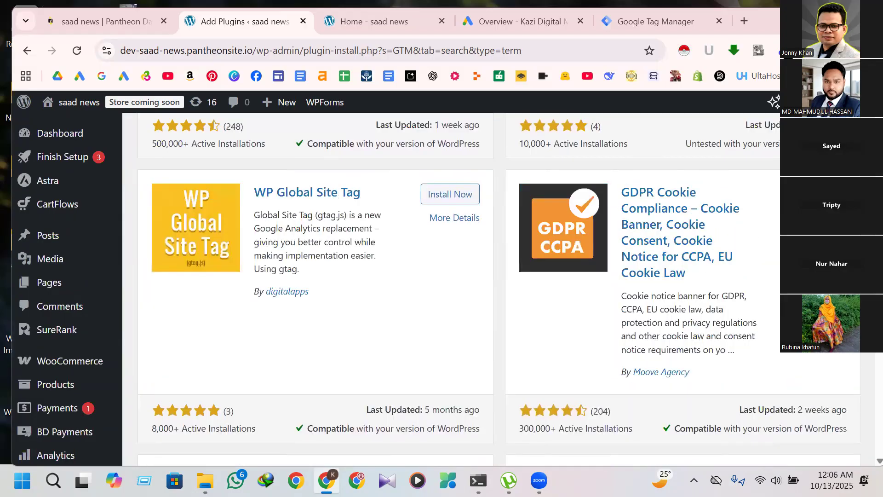
pyautogui.scroll(6, 439, 289)
pyautogui.scroll(5, 439, 289)
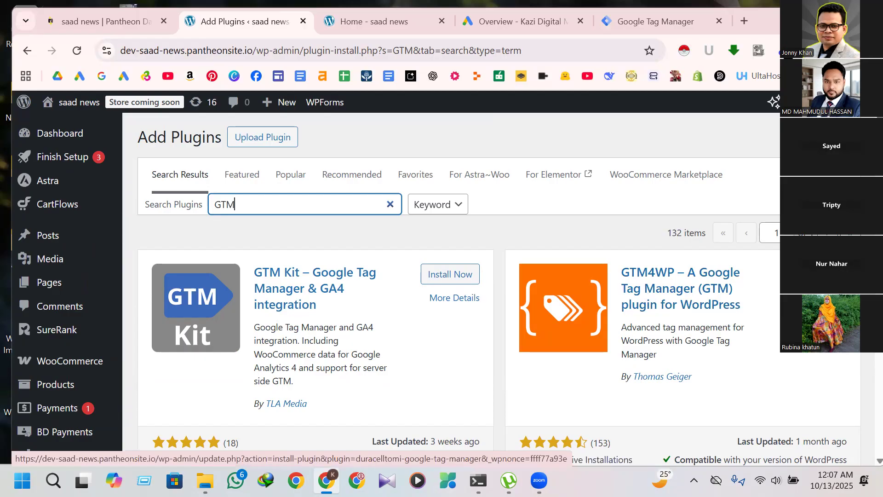
pyautogui.click(817, 274)
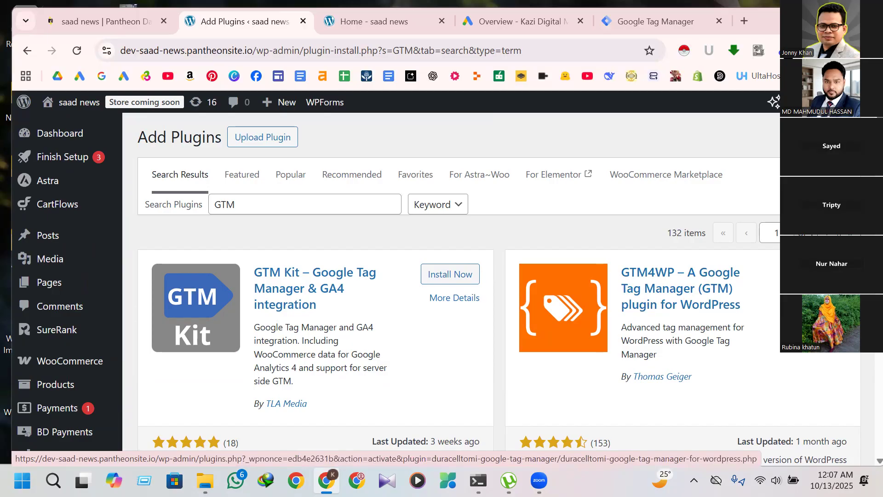
pyautogui.click(818, 274)
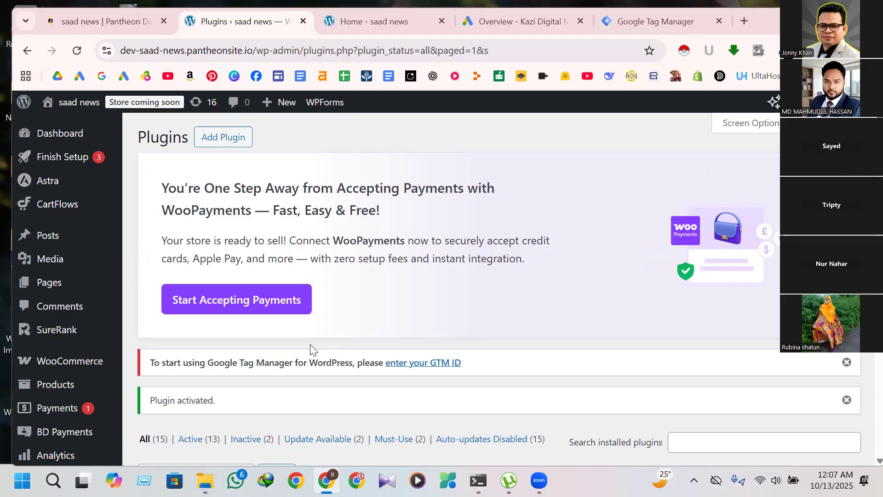
pyautogui.scroll(-5, 311, 350)
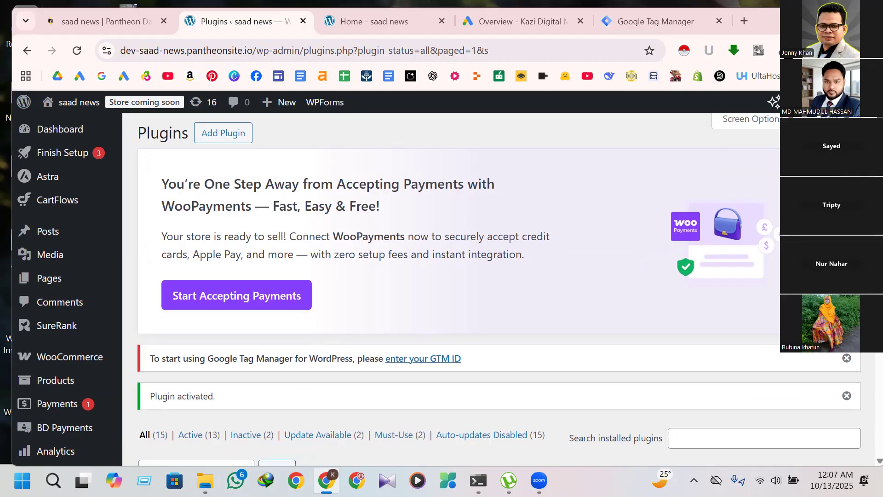
pyautogui.scroll(-2, 437, 289)
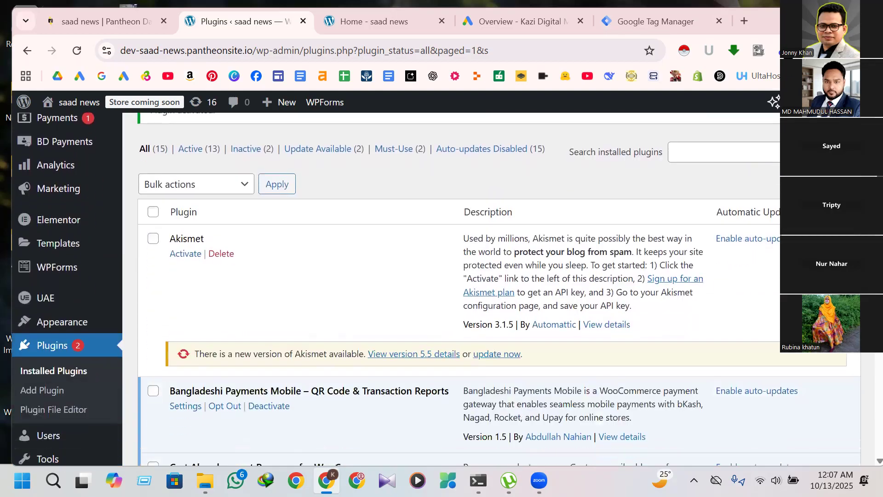
pyautogui.scroll(7, 436, 289)
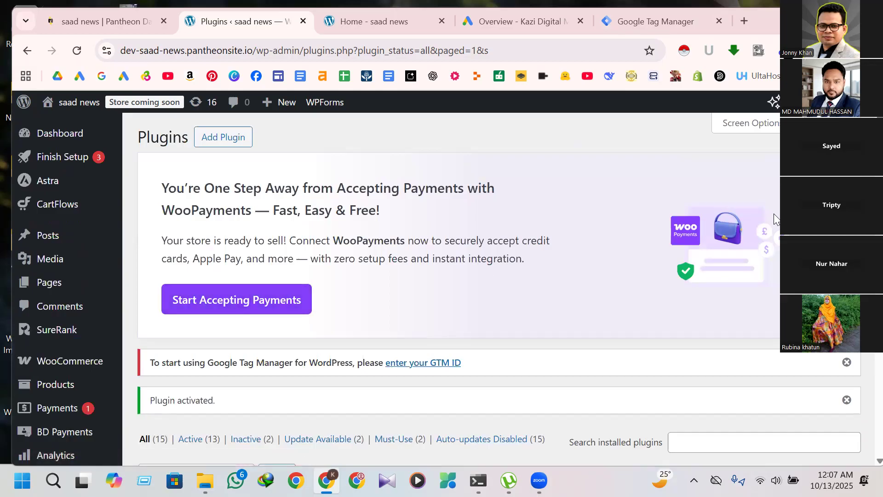
pyautogui.scroll(-7, 439, 289)
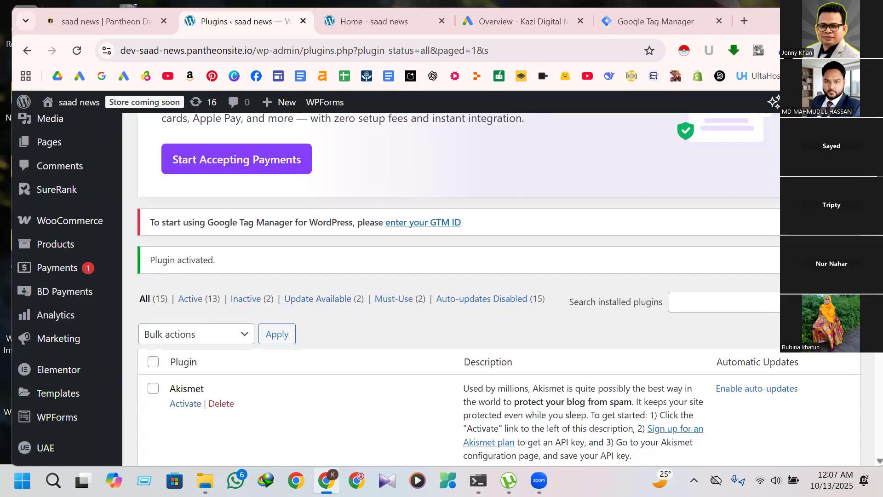
pyautogui.scroll(-9, 439, 289)
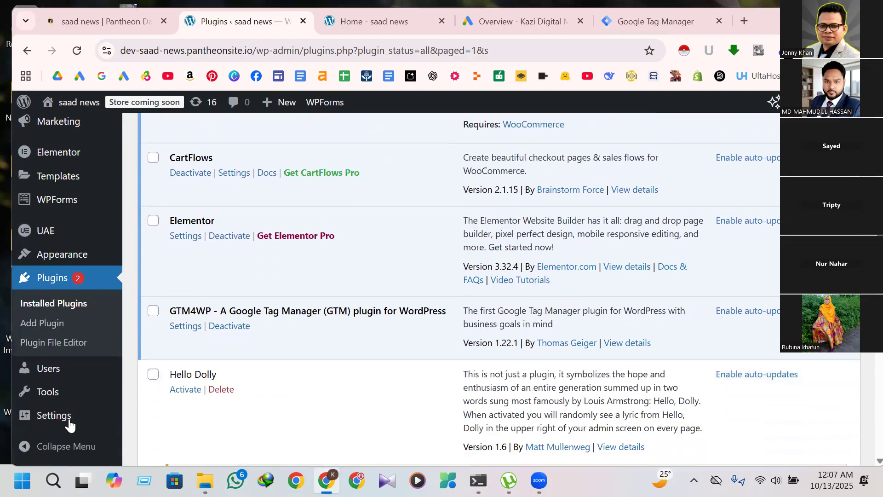
pyautogui.moveTo(66, 424)
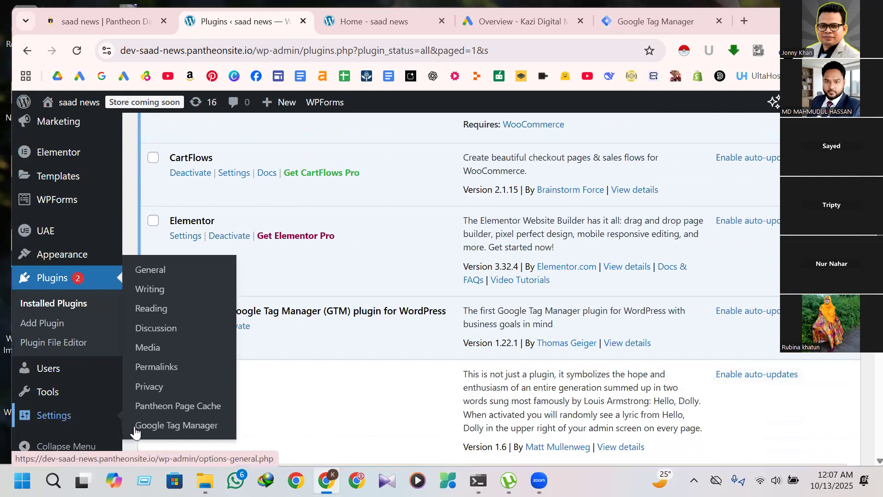
# Open Settings > Google Tag Manager, then return to Tag Manager's container install code
pyautogui.click(162, 432)
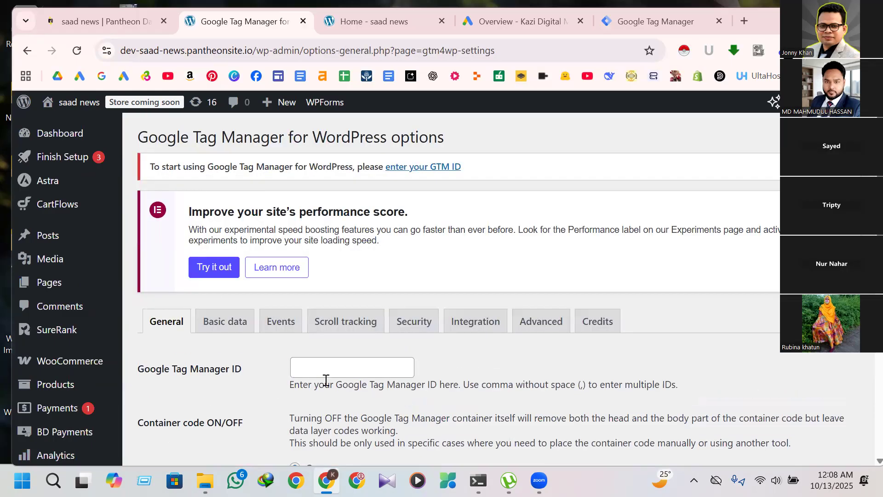
pyautogui.click(641, 24)
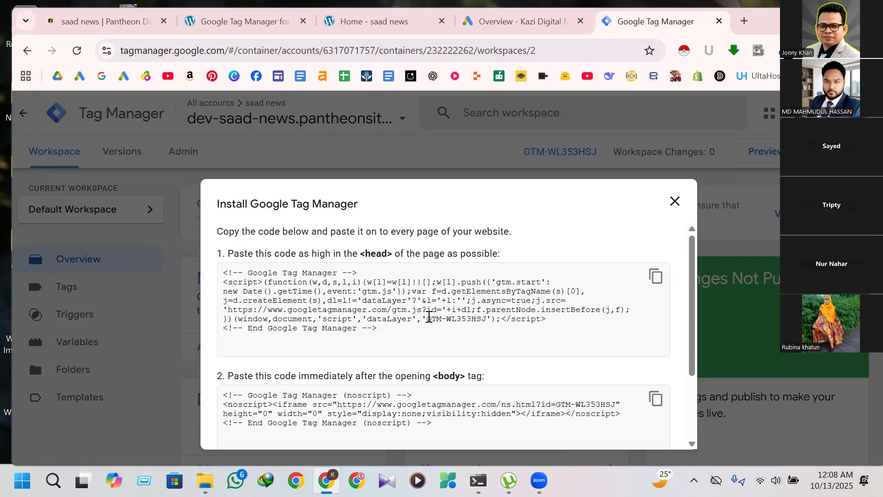
# Copy container ID GTM-WL353HSJ from the head snippet and go back to the WordPress options
pyautogui.moveTo(428, 318); pyautogui.dragTo(483, 317)
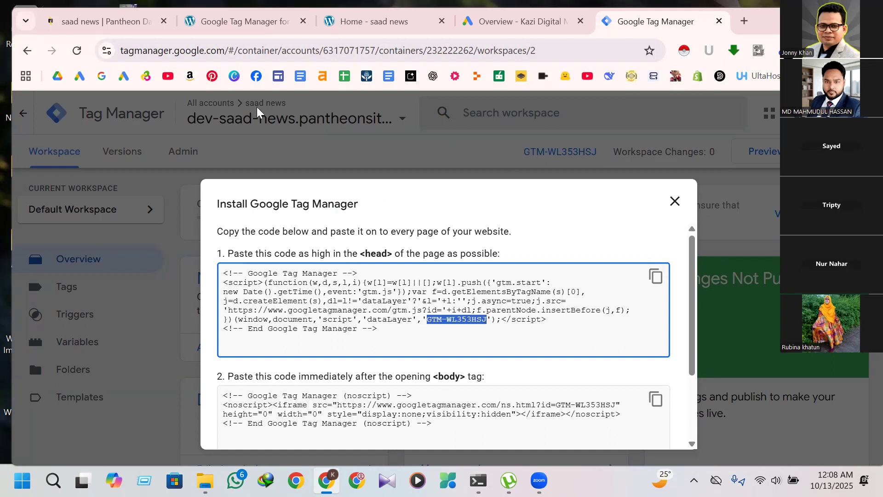
pyautogui.click(245, 21)
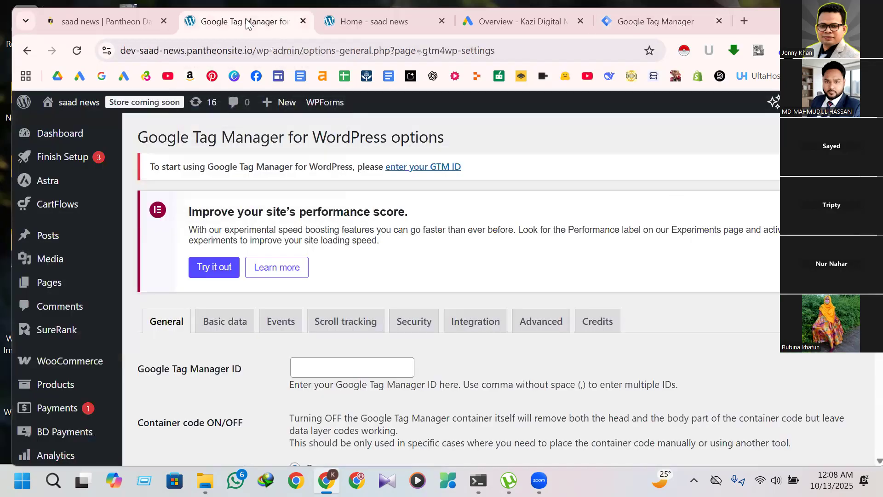
# Paste GTM-WL353HSJ into the Google Tag Manager ID field on the General tab
pyautogui.click(332, 366)
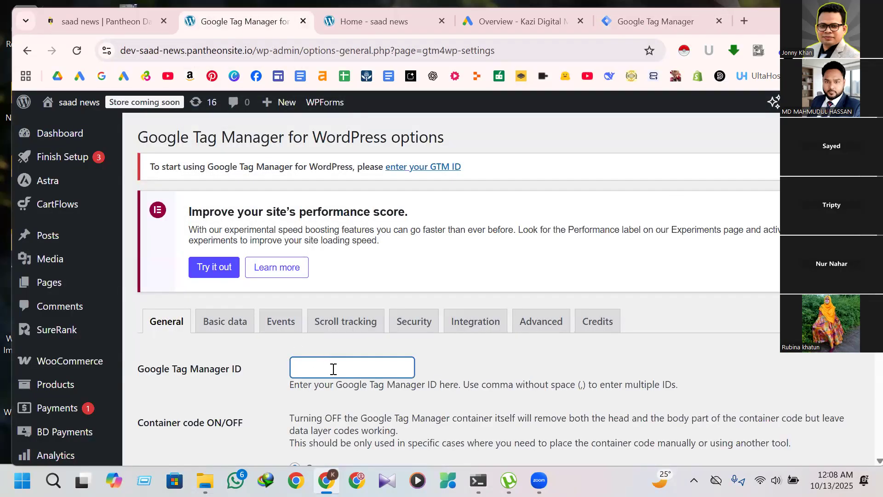
pyautogui.write('GTM-WL353HSJ')
pyautogui.scroll(-6, 371, 340)
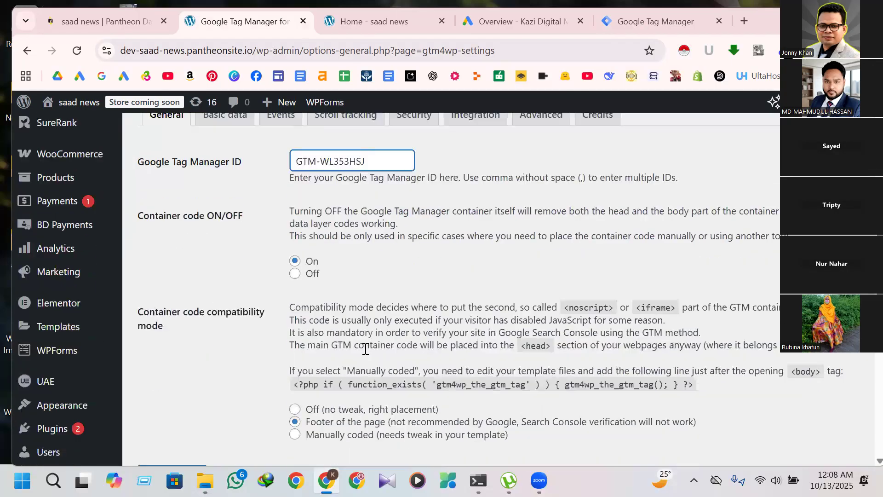
pyautogui.scroll(-1, 366, 349)
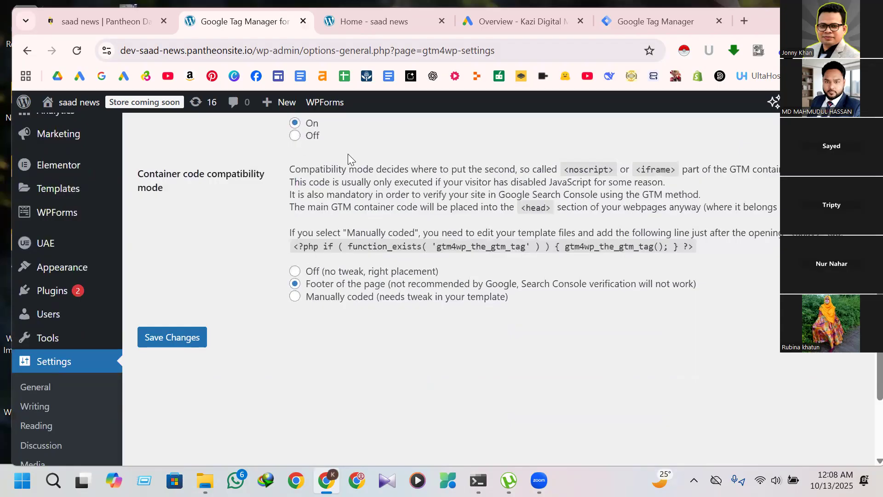
pyautogui.scroll(2, 348, 153)
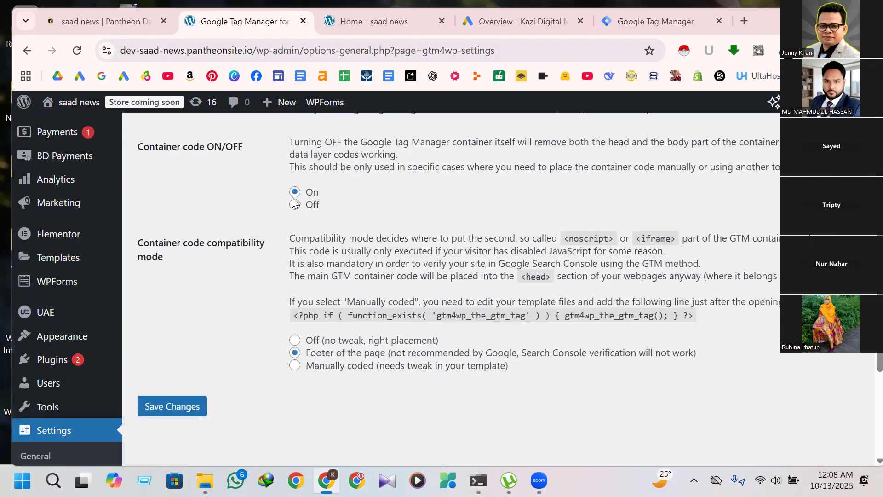
pyautogui.scroll(4, 450, 217)
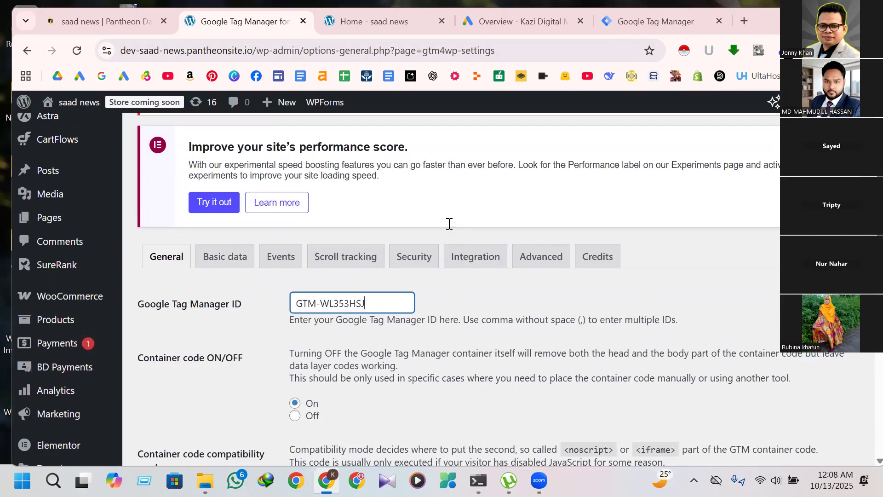
pyautogui.scroll(1, 449, 223)
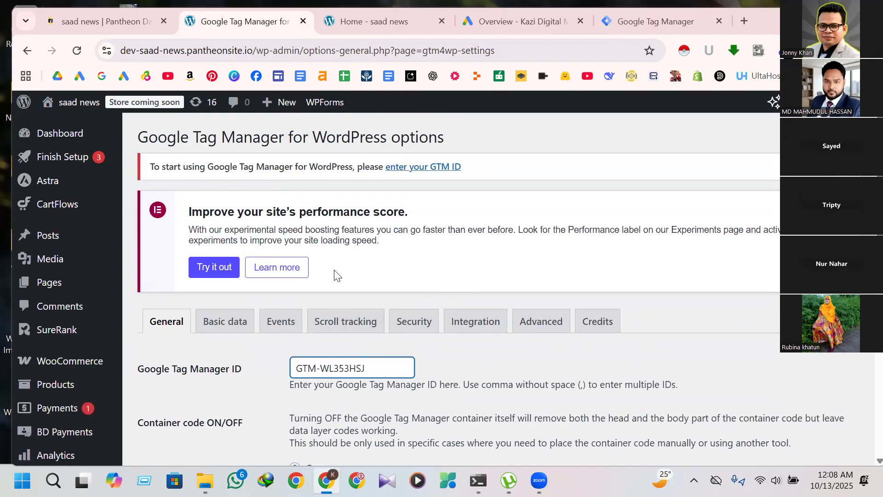
# On Basic data, include post terms, format, ID, count, date and author ID in the dataLayer
pyautogui.click(223, 330)
pyautogui.scroll(-10, 391, 306)
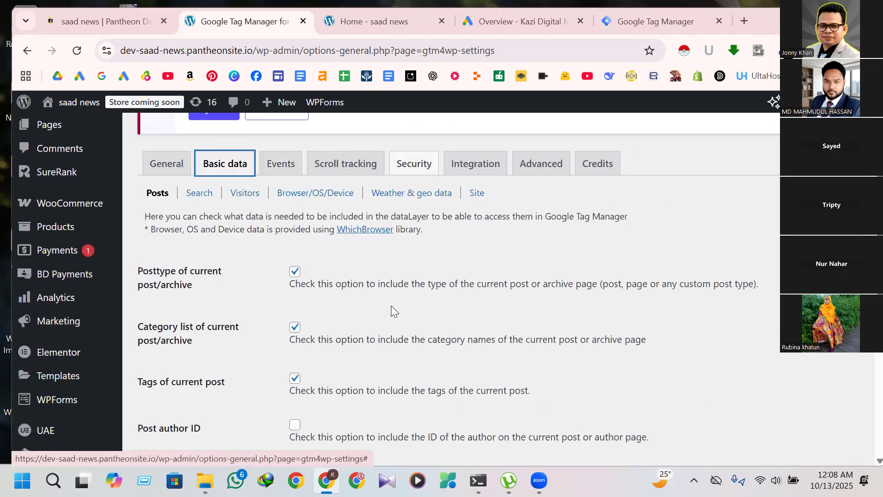
pyautogui.scroll(-1, 318, 301)
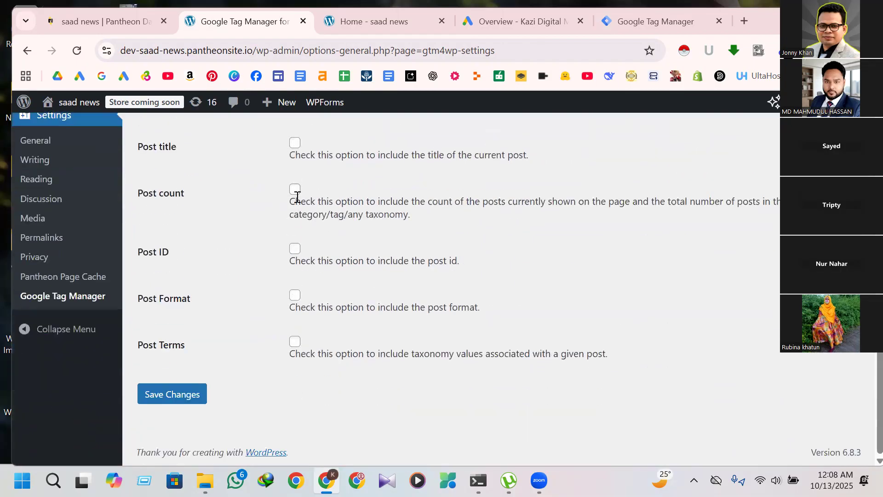
pyautogui.click(295, 349)
pyautogui.click(295, 296)
pyautogui.click(295, 249)
pyautogui.click(295, 189)
pyautogui.scroll(5, 318, 190)
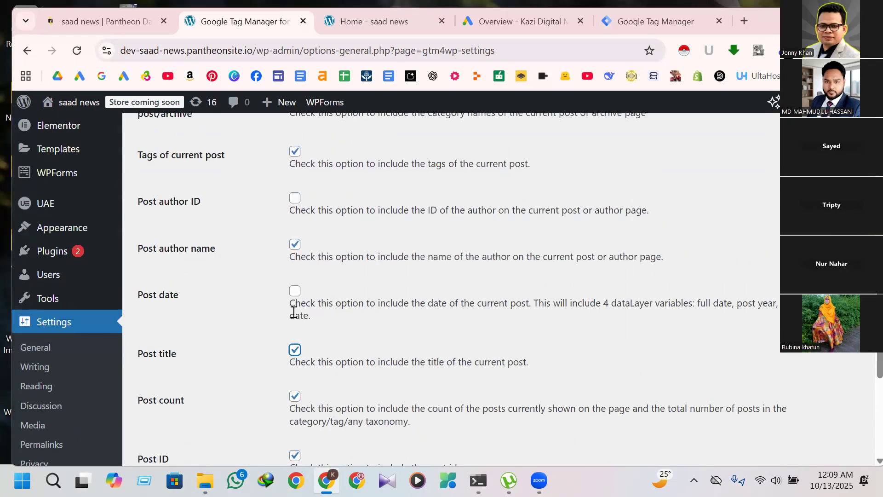
pyautogui.click(294, 292)
pyautogui.click(294, 198)
pyautogui.scroll(5, 357, 230)
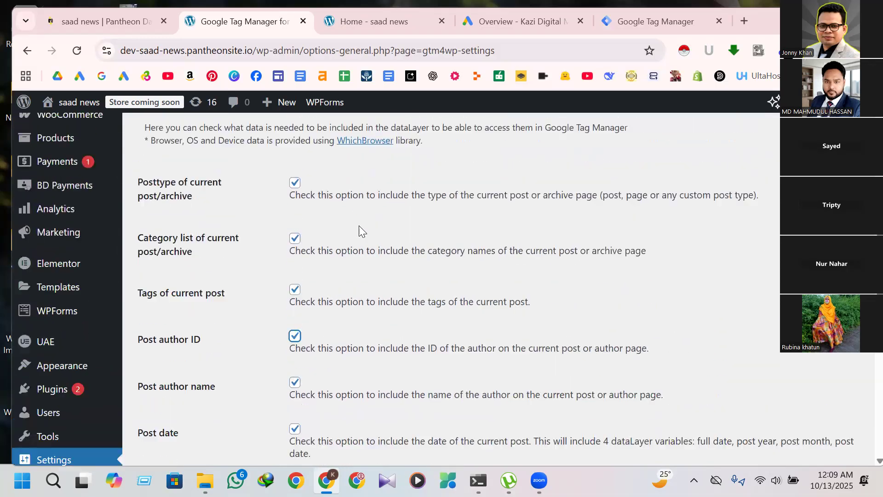
pyautogui.scroll(2, 360, 241)
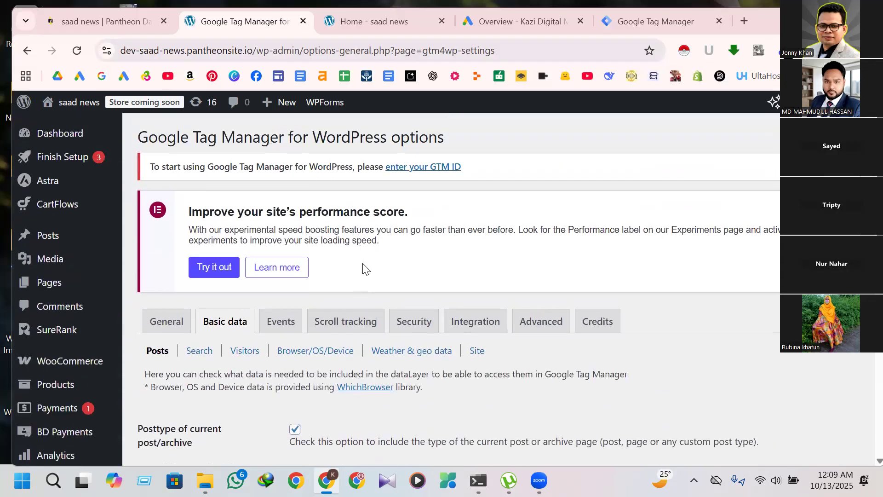
# On the Events tab, enable form fill, user logged in and new user registration events
pyautogui.click(282, 334)
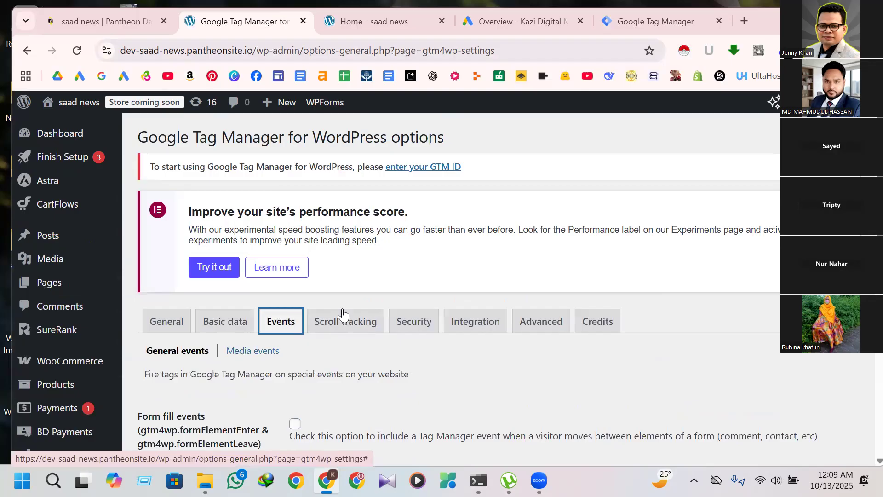
pyautogui.scroll(-3, 392, 298)
pyautogui.scroll(-6, 391, 298)
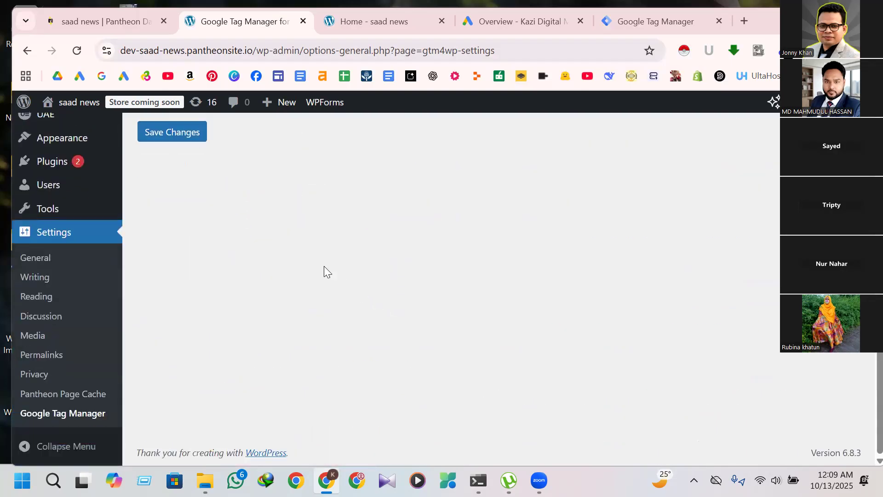
pyautogui.scroll(8, 297, 231)
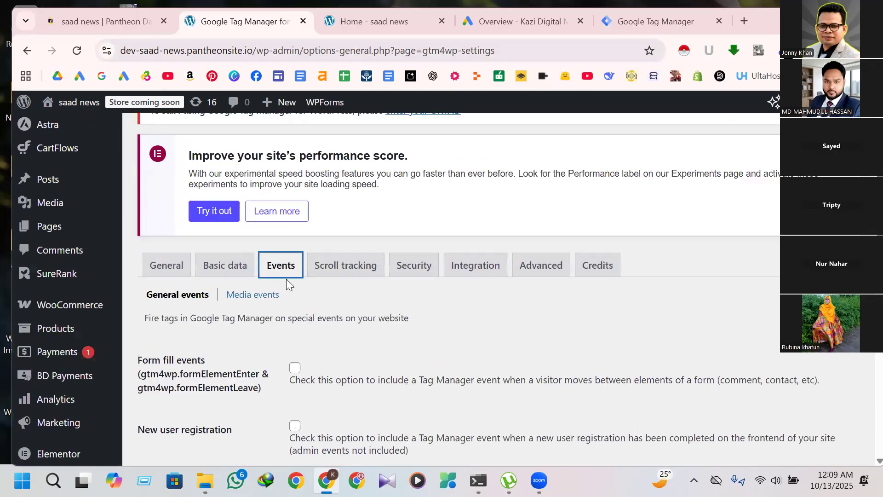
pyautogui.scroll(1, 286, 279)
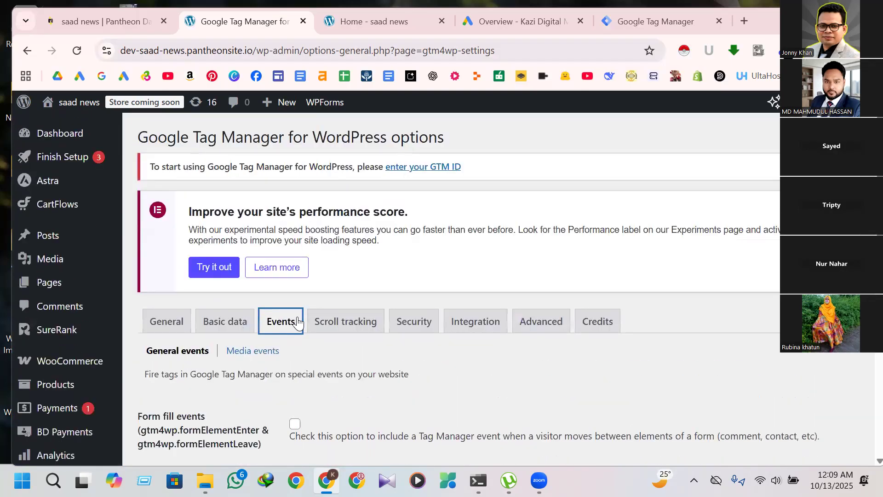
pyautogui.click(291, 436)
pyautogui.scroll(-3, 378, 395)
pyautogui.scroll(-4, 367, 390)
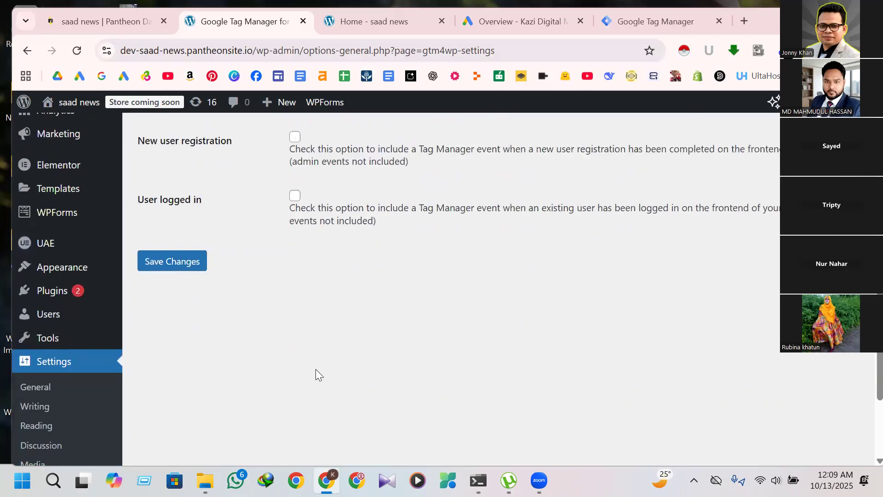
pyautogui.click(294, 196)
pyautogui.click(295, 140)
pyautogui.scroll(8, 363, 226)
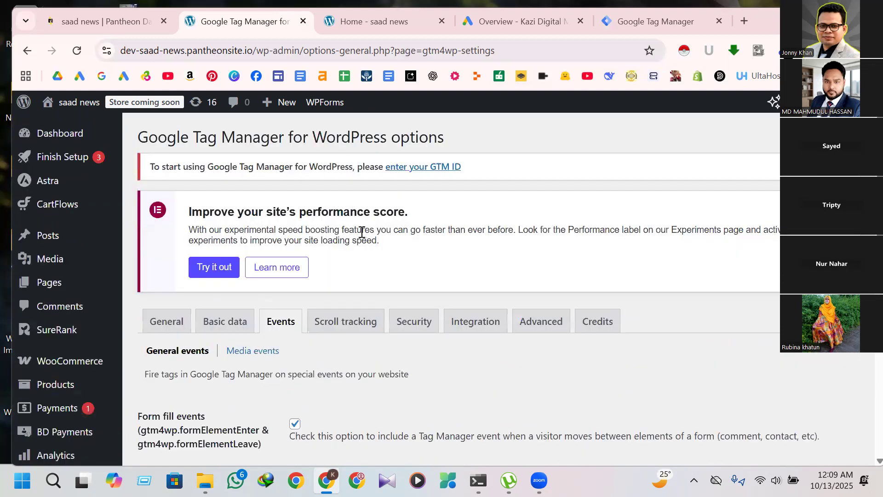
# Enable scroll tracking with debug mode turned on
pyautogui.click(346, 328)
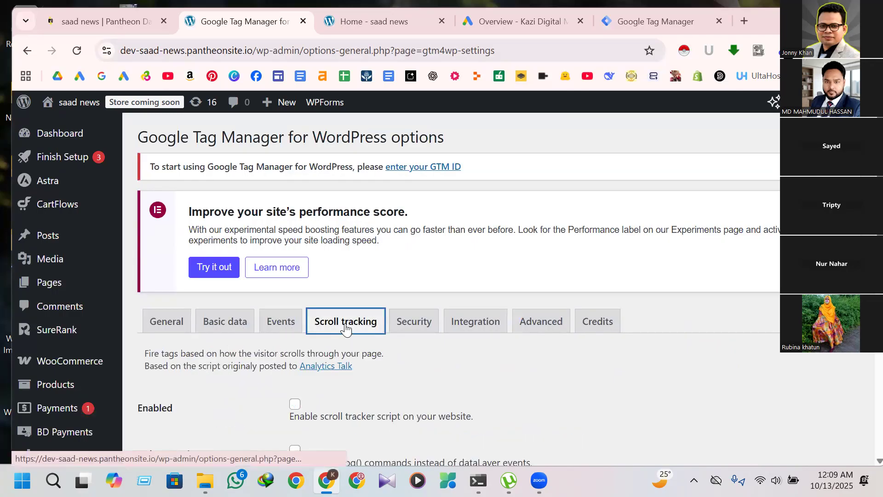
pyautogui.scroll(-4, 345, 327)
pyautogui.scroll(-3, 338, 334)
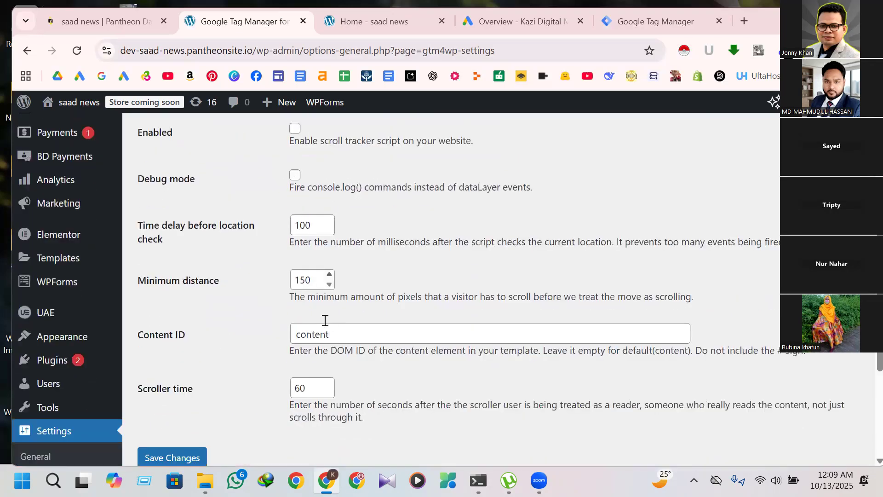
pyautogui.scroll(7, 322, 244)
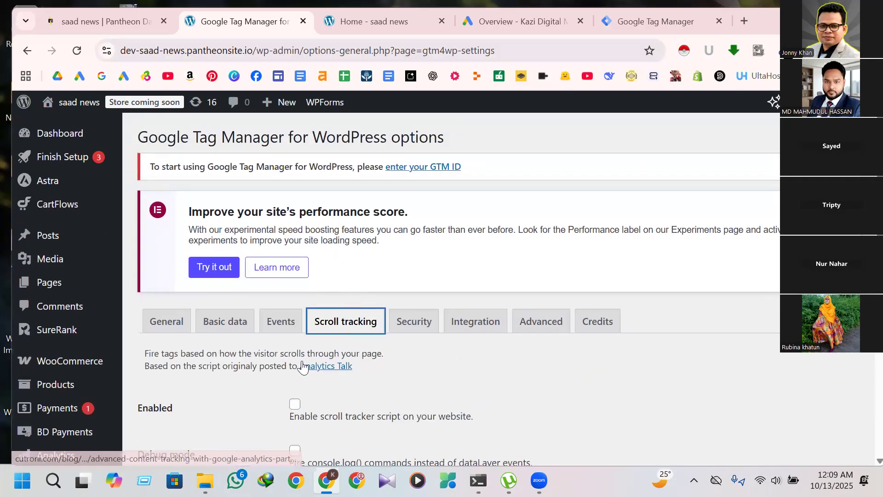
pyautogui.click(295, 403)
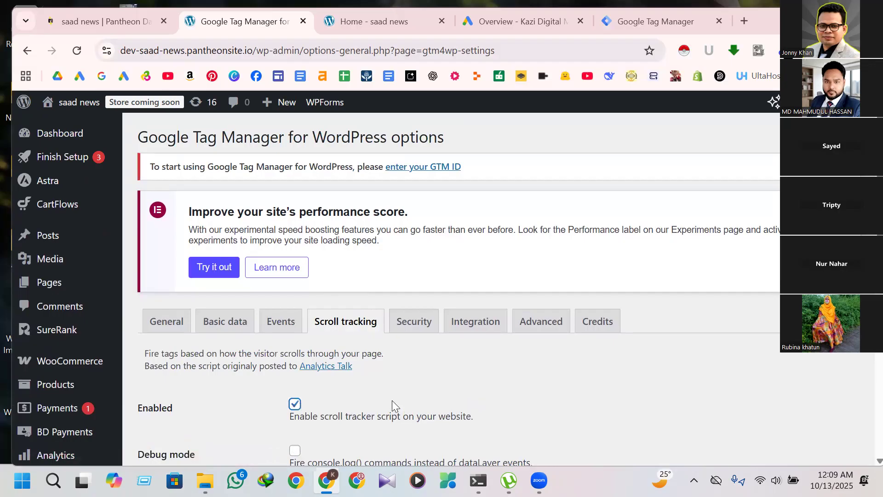
pyautogui.scroll(-2, 392, 400)
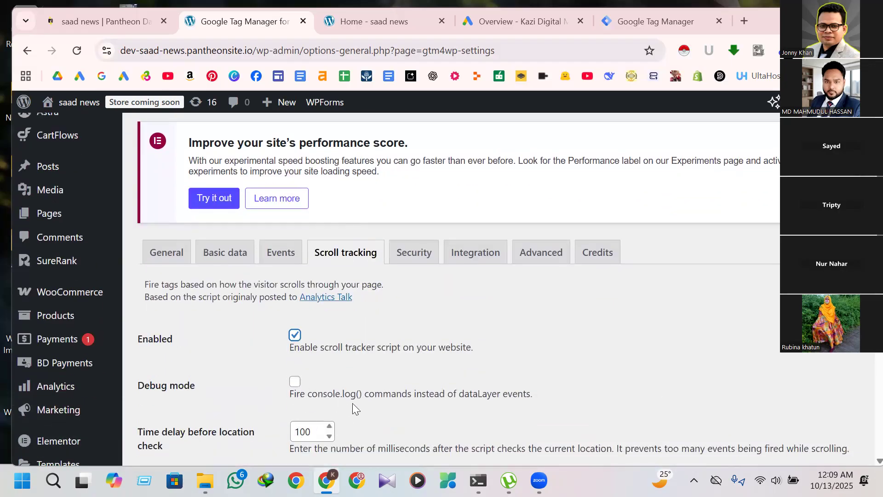
pyautogui.click(295, 382)
# Review the Security, Integration and Advanced tabs, then return to General
pyautogui.click(423, 259)
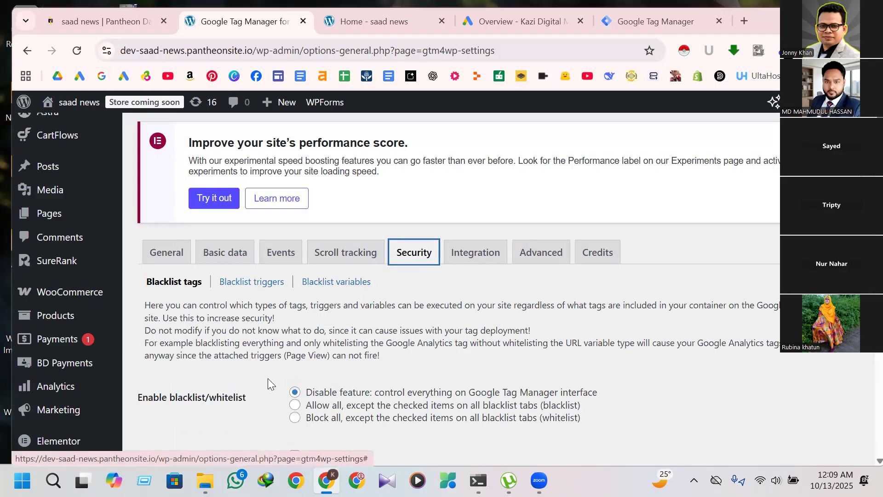
pyautogui.click(469, 258)
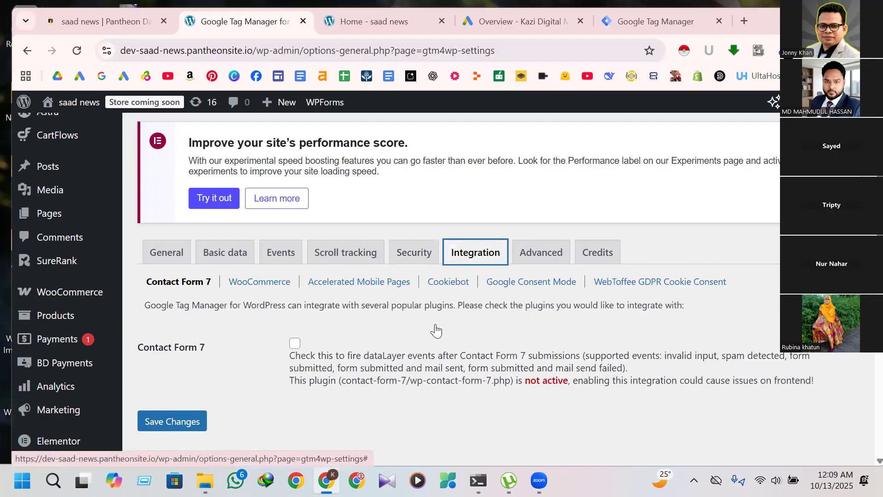
pyautogui.click(545, 258)
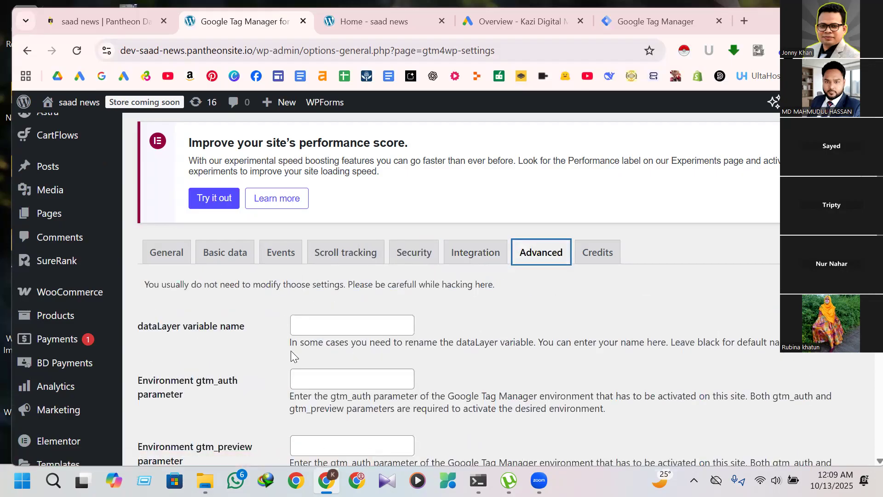
pyautogui.scroll(-1, 481, 364)
pyautogui.scroll(-4, 481, 364)
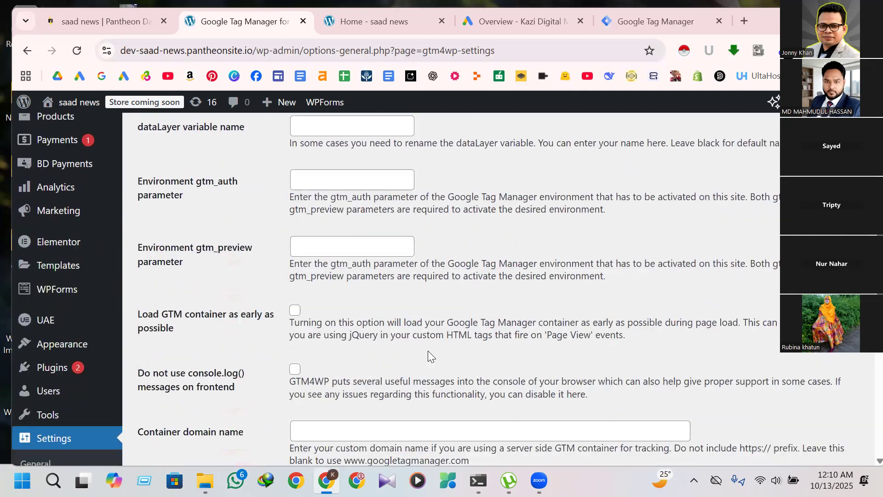
pyautogui.scroll(6, 453, 329)
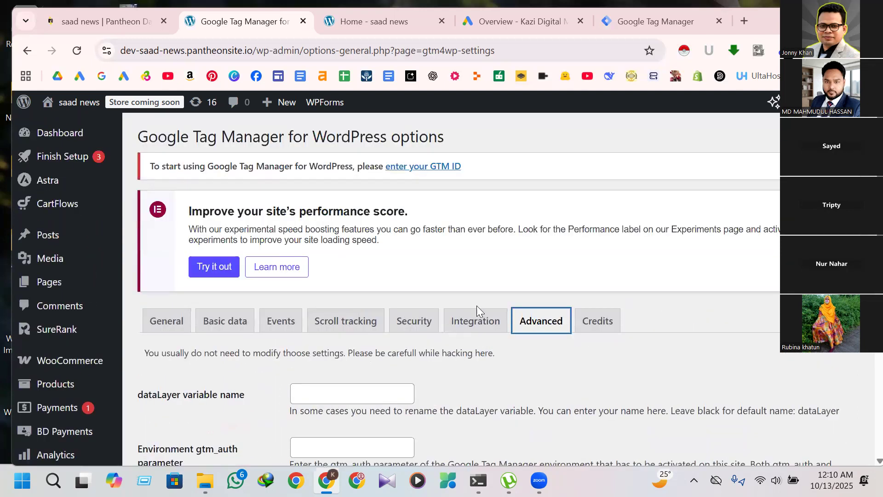
pyautogui.click(166, 322)
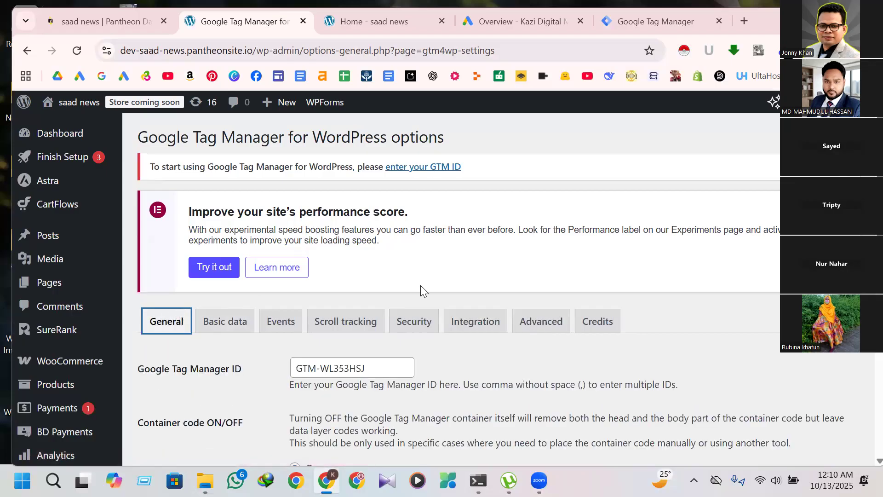
# Switch the container code on and save the General settings with compatibility mode off
pyautogui.scroll(-10, 421, 285)
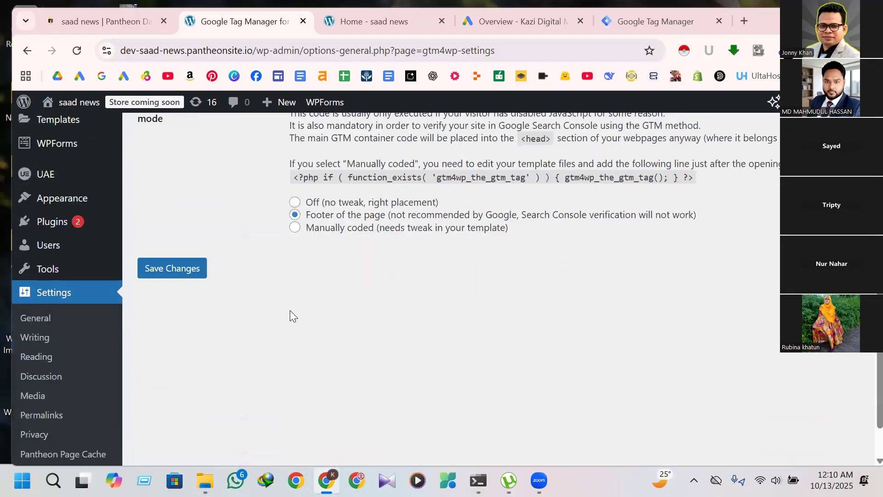
pyautogui.scroll(-1, 289, 317)
pyautogui.click(174, 206)
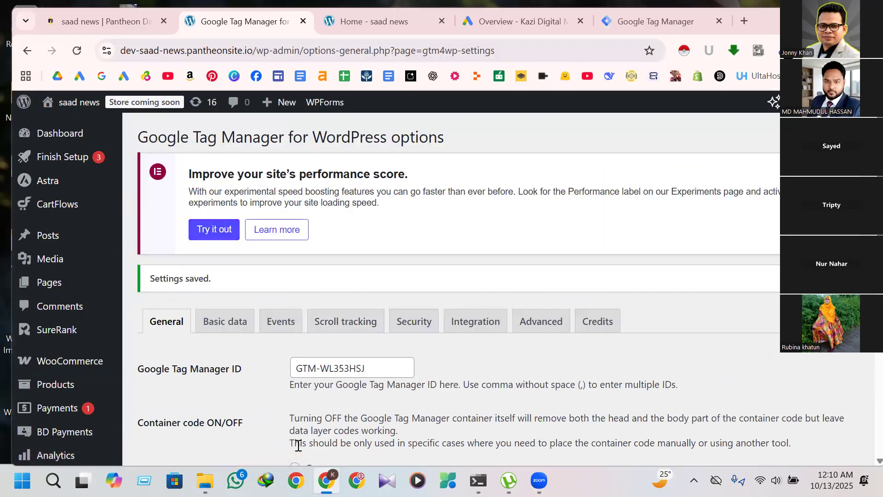
pyautogui.scroll(-5, 313, 395)
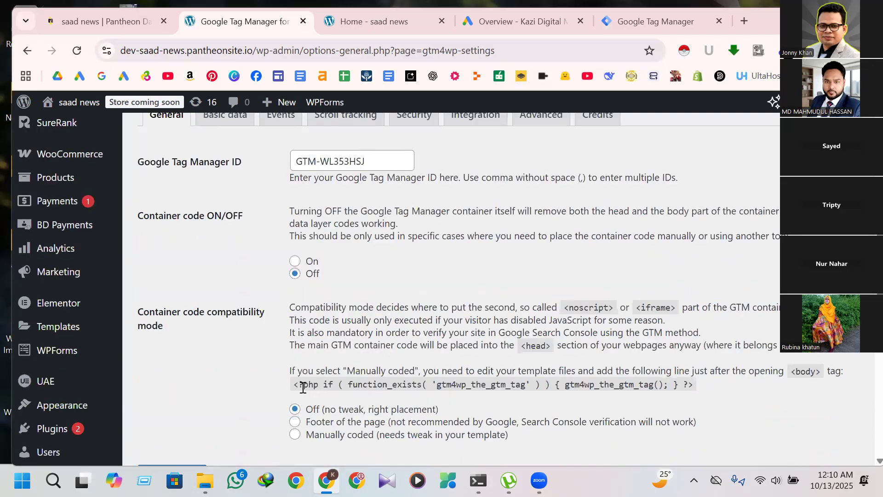
pyautogui.click(294, 263)
pyautogui.scroll(-5, 262, 300)
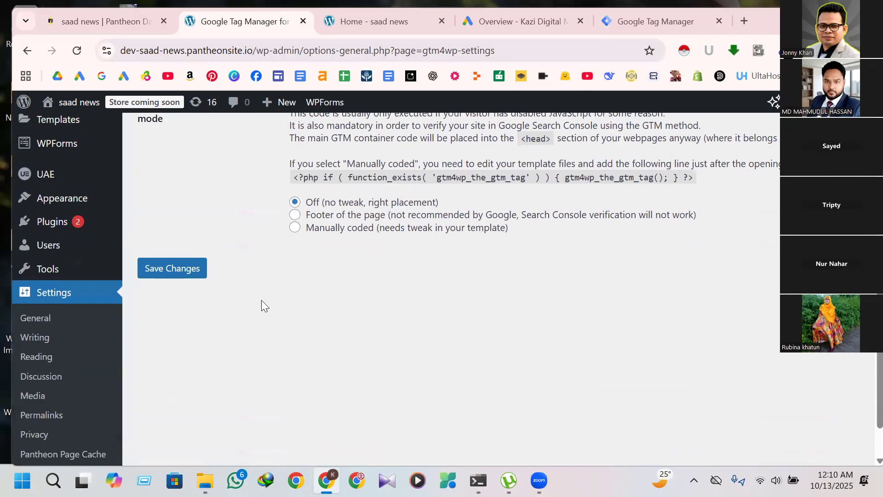
pyautogui.click(185, 271)
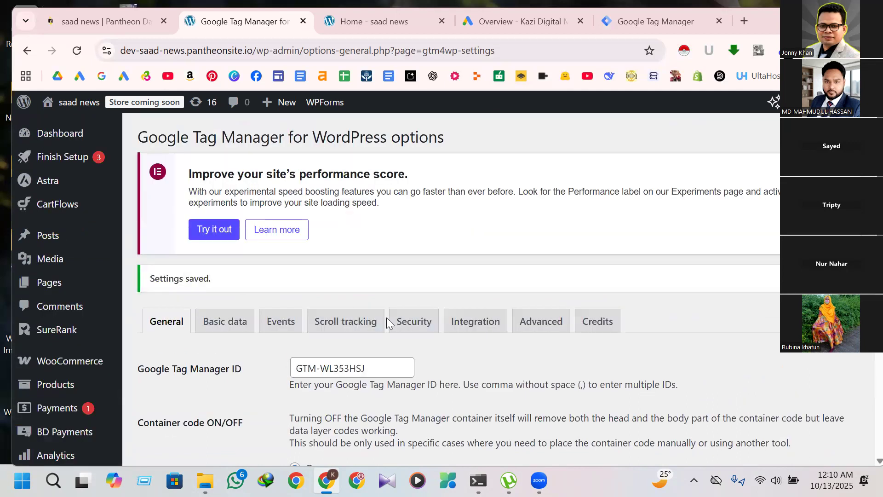
pyautogui.scroll(-3, 392, 328)
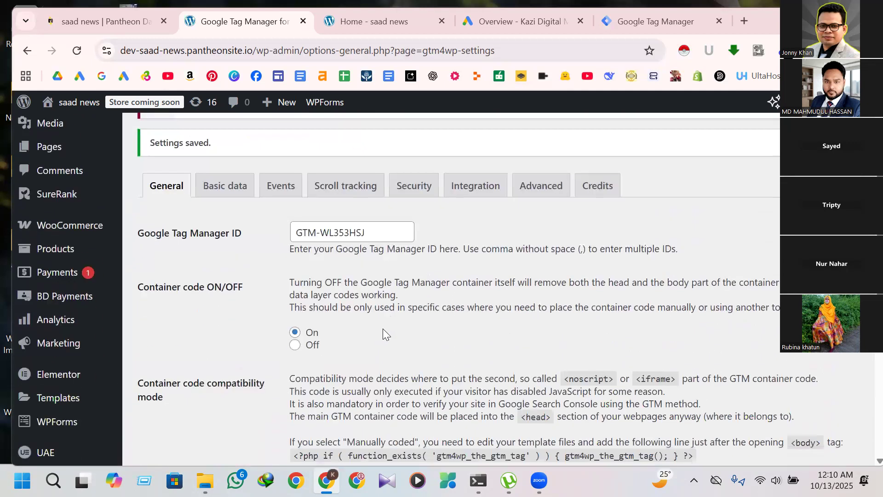
# Tick Contact Form 7 on the Integration tab and save the changes
pyautogui.click(478, 185)
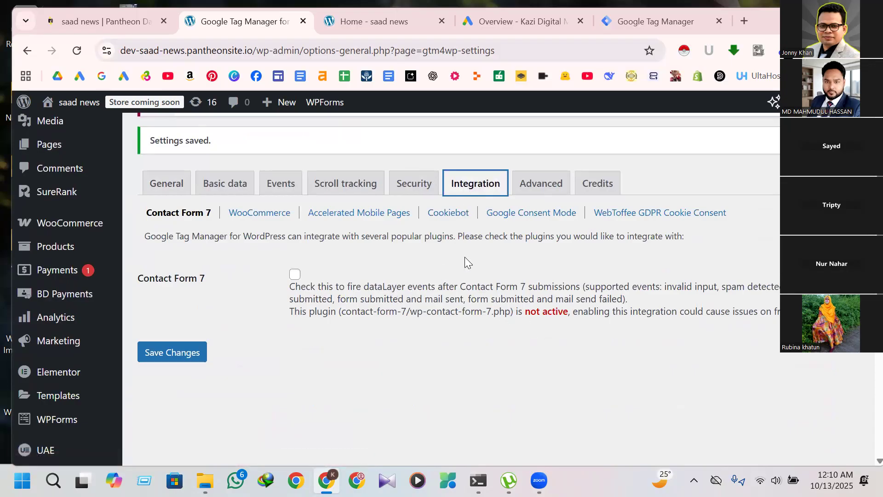
pyautogui.click(294, 274)
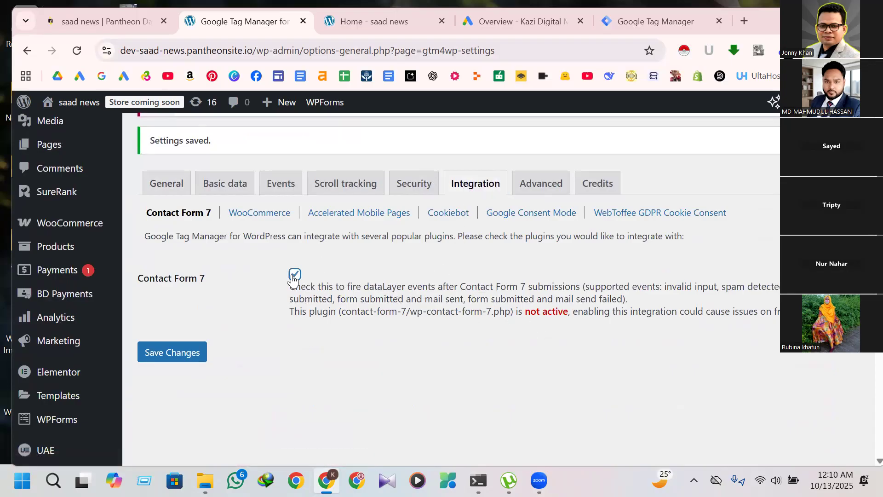
pyautogui.click(172, 352)
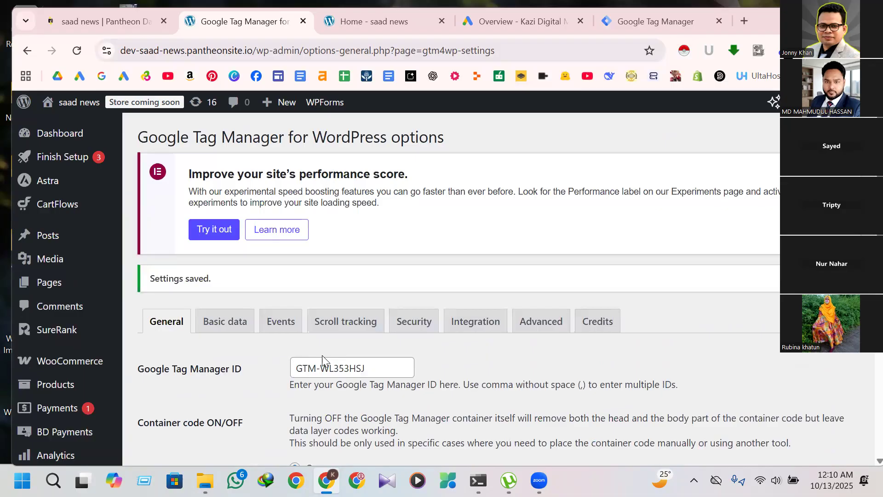
pyautogui.click(459, 331)
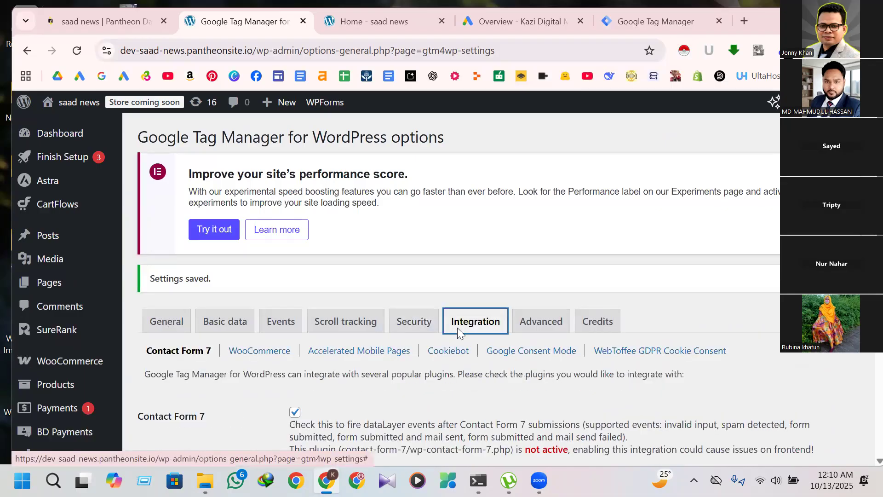
pyautogui.scroll(-3, 457, 329)
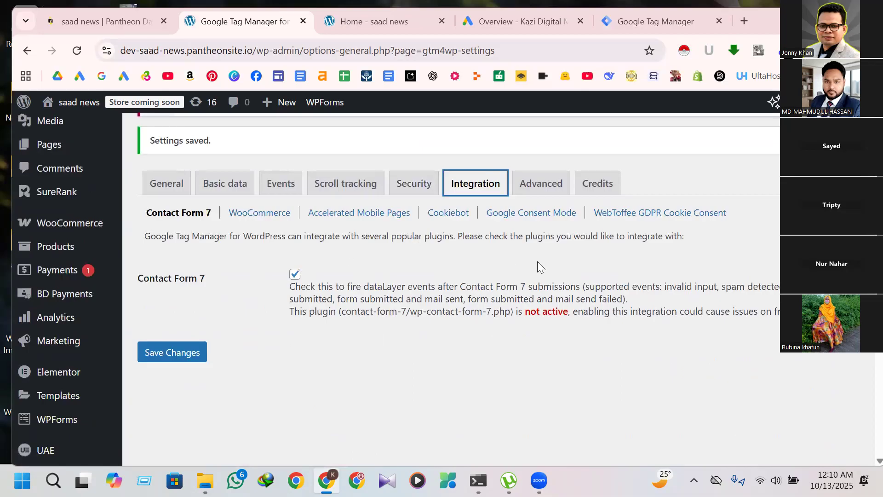
pyautogui.scroll(3, 503, 250)
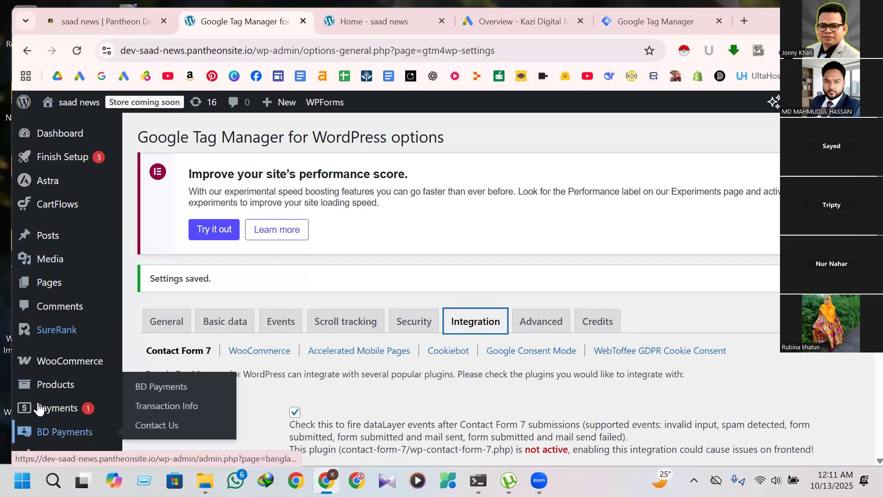
pyautogui.scroll(-8, 51, 352)
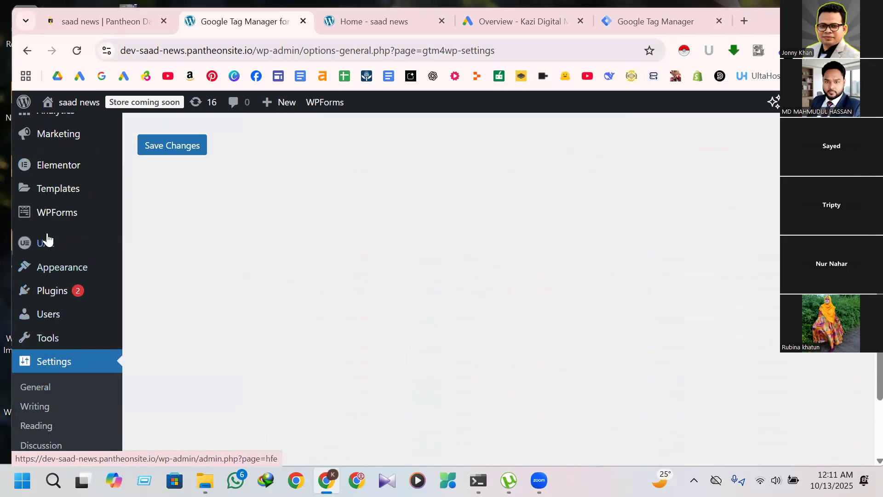
pyautogui.scroll(-2, 57, 324)
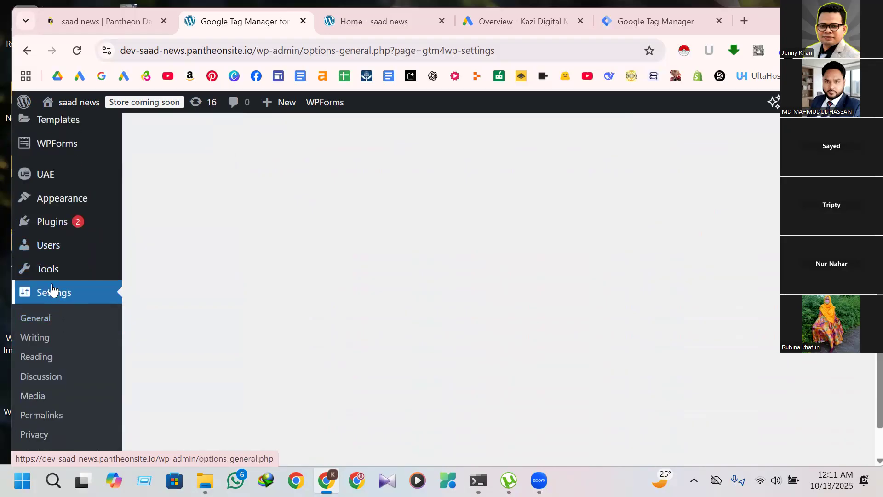
# Go to Plugins > Add Plugin and focus the Search Plugins box
pyautogui.click(43, 230)
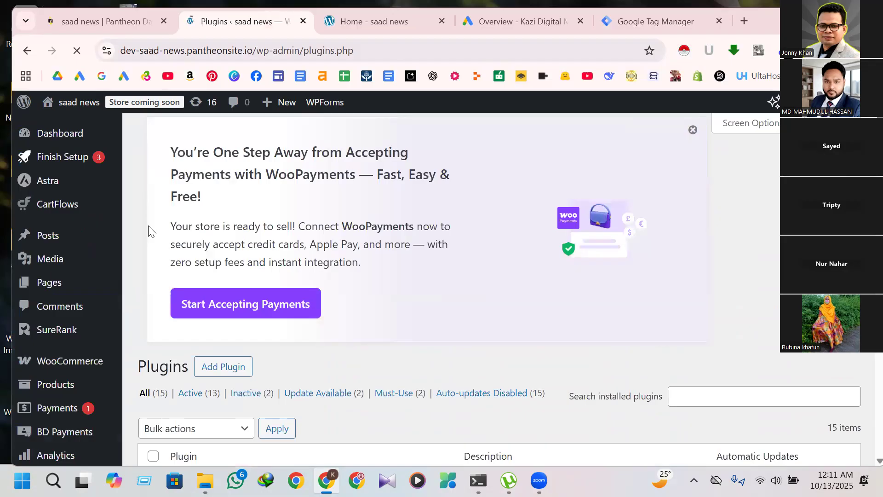
pyautogui.scroll(-5, 304, 263)
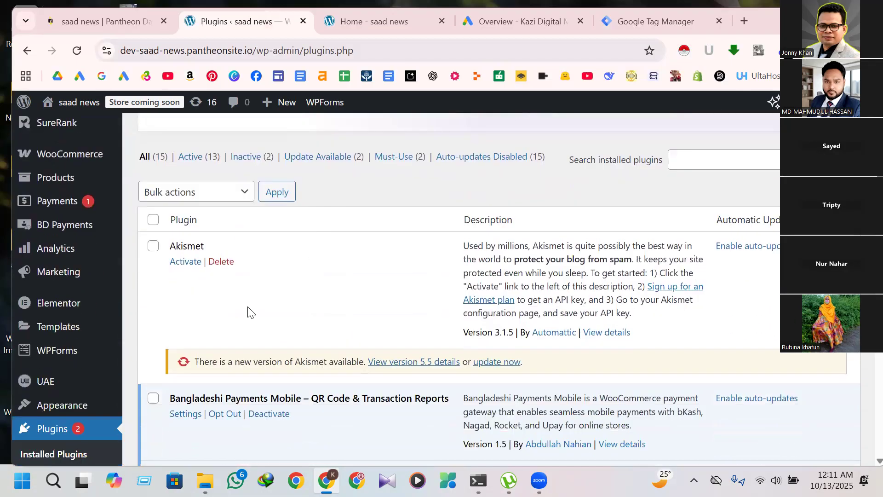
pyautogui.scroll(5, 216, 260)
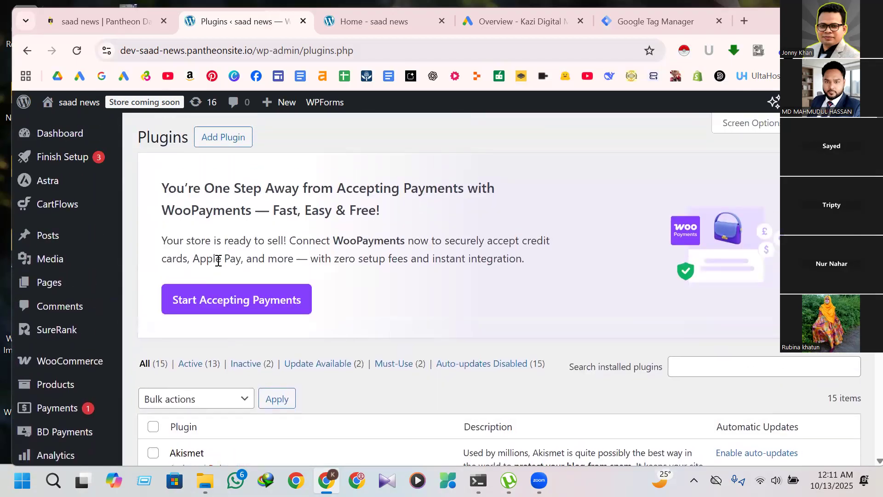
pyautogui.click(220, 144)
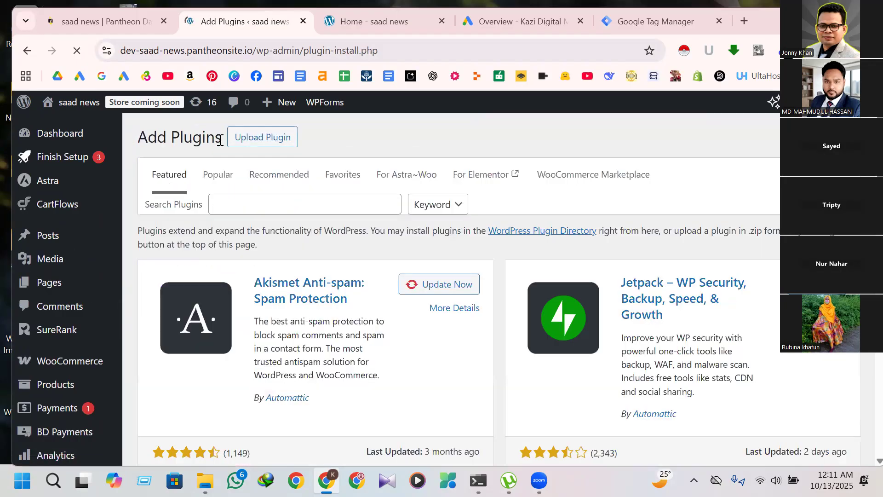
pyautogui.click(314, 208)
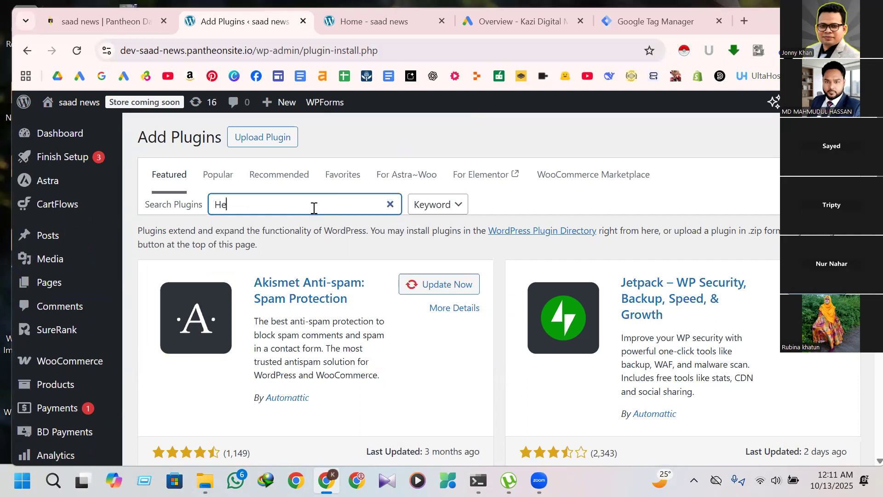
# Search for 'Header and footer' and browse the results, led by WPCode
pyautogui.write('Header and ')
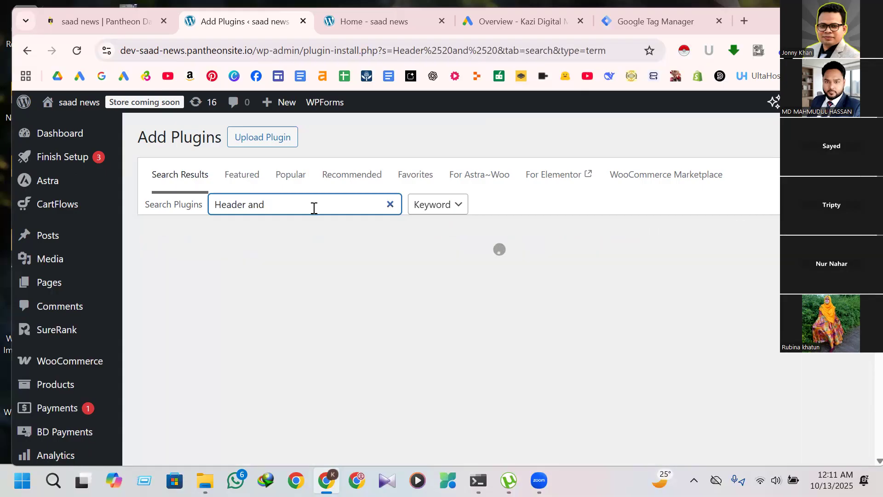
pyautogui.write('foot')
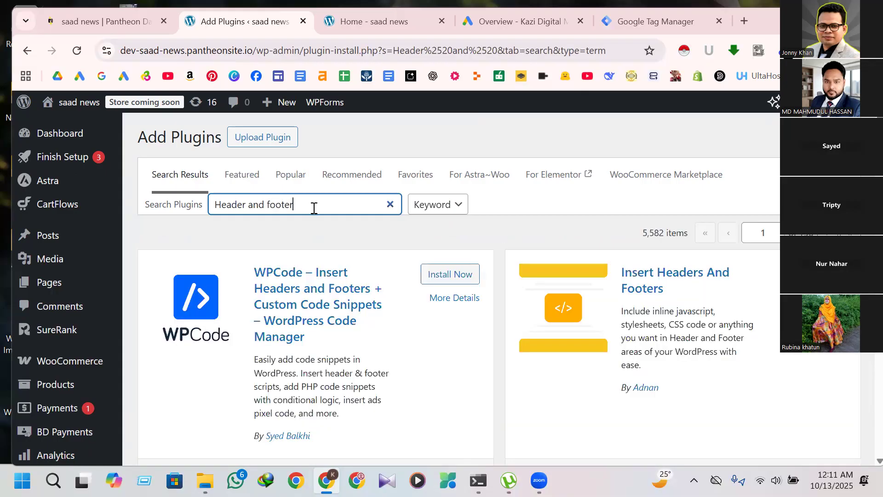
pyautogui.write('er')
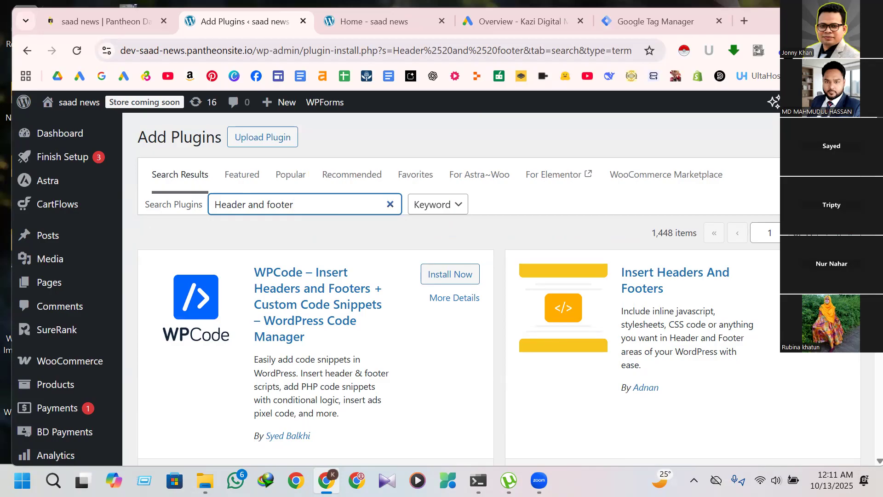
pyautogui.scroll(-15, 460, 285)
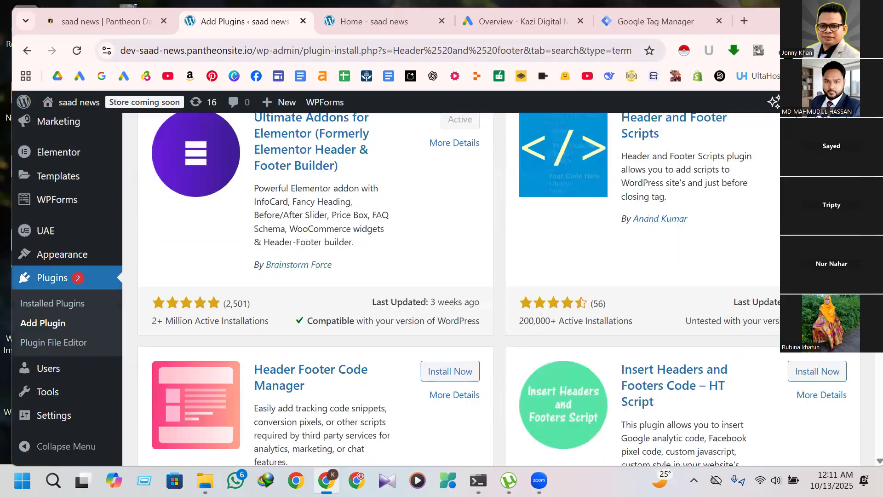
pyautogui.scroll(-7, 460, 286)
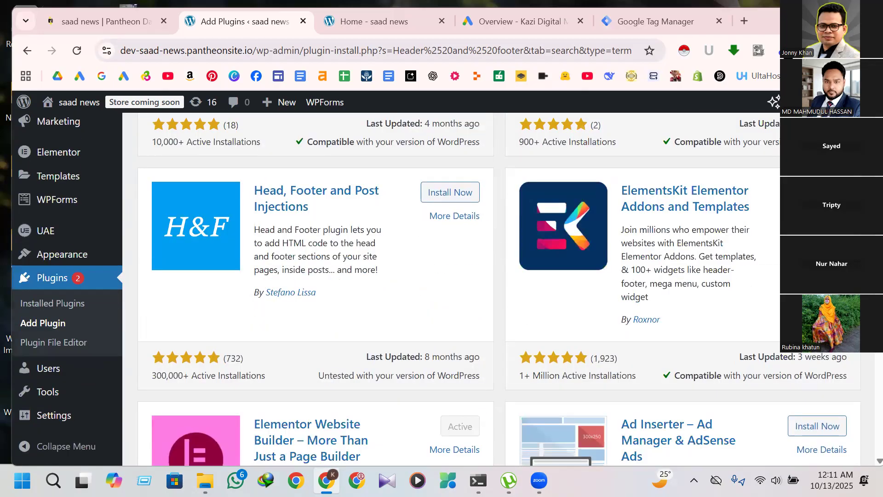
pyautogui.scroll(-10, 461, 285)
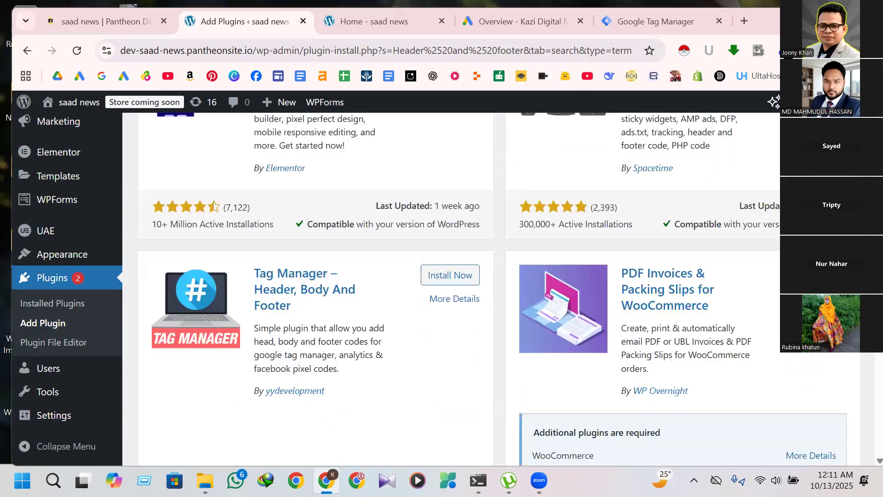
pyautogui.scroll(-18, 460, 285)
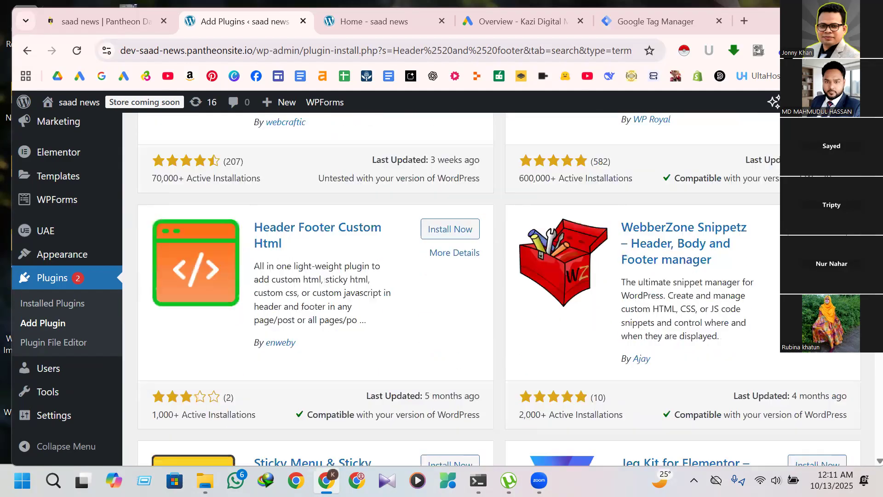
pyautogui.scroll(-6, 507, 366)
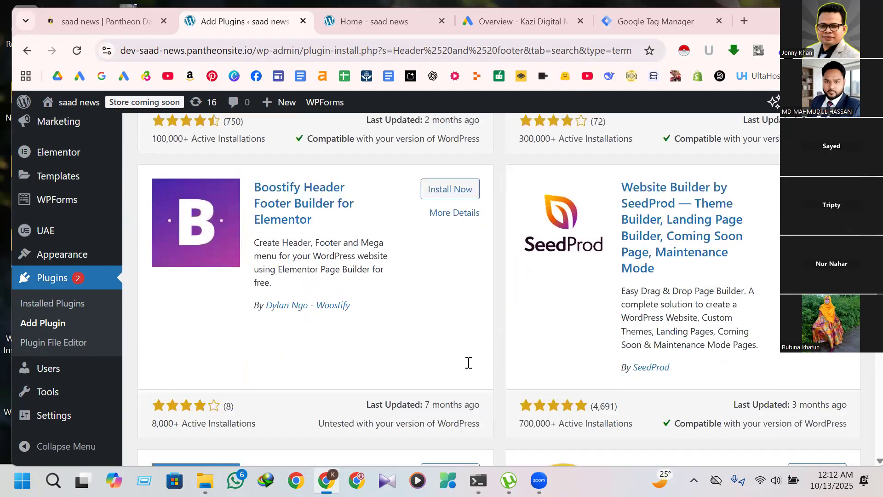
pyautogui.scroll(15, 469, 362)
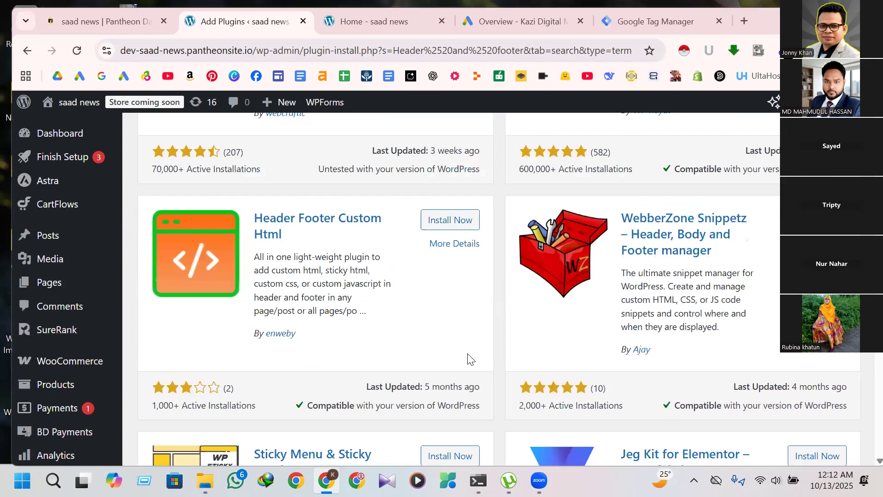
pyautogui.scroll(15, 472, 356)
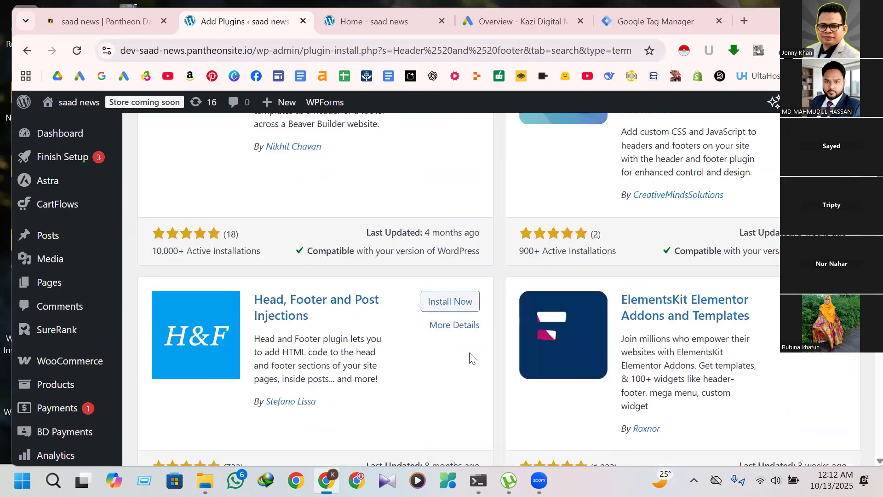
pyautogui.scroll(12, 476, 356)
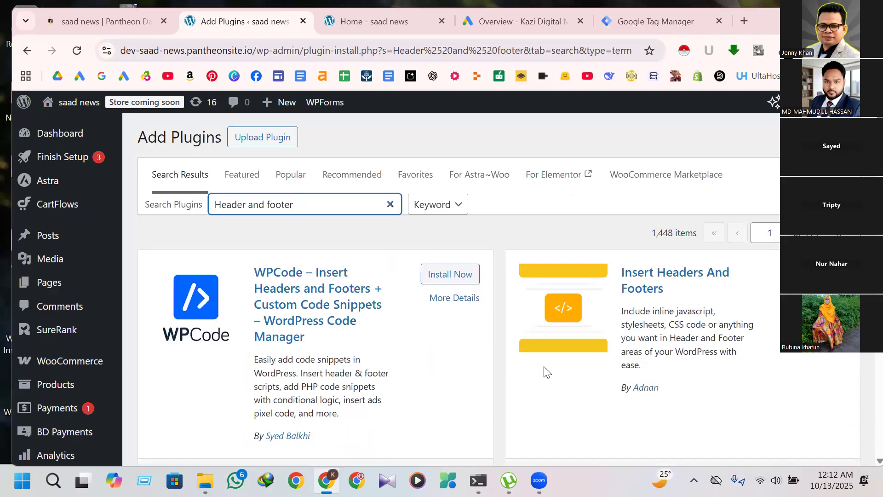
pyautogui.scroll(-3, 540, 355)
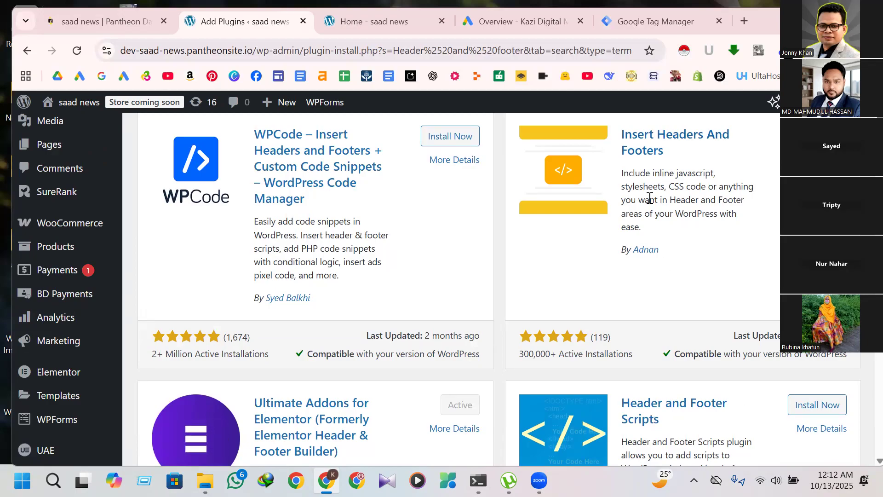
# Install and activate the Header and Footer Scripts plugin
pyautogui.click(831, 406)
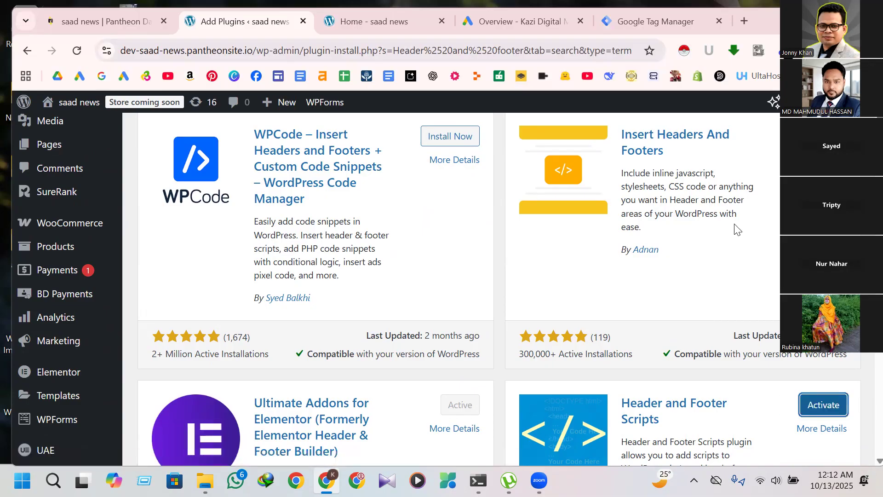
pyautogui.click(820, 406)
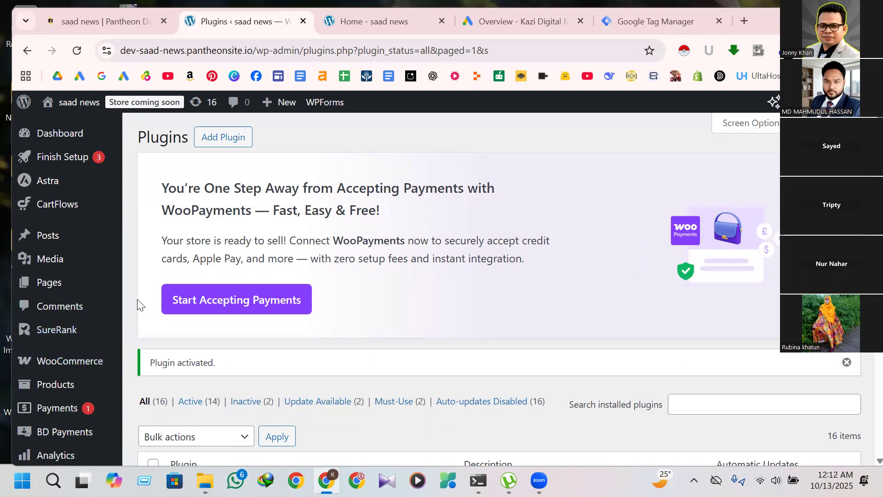
pyautogui.scroll(-7, 95, 361)
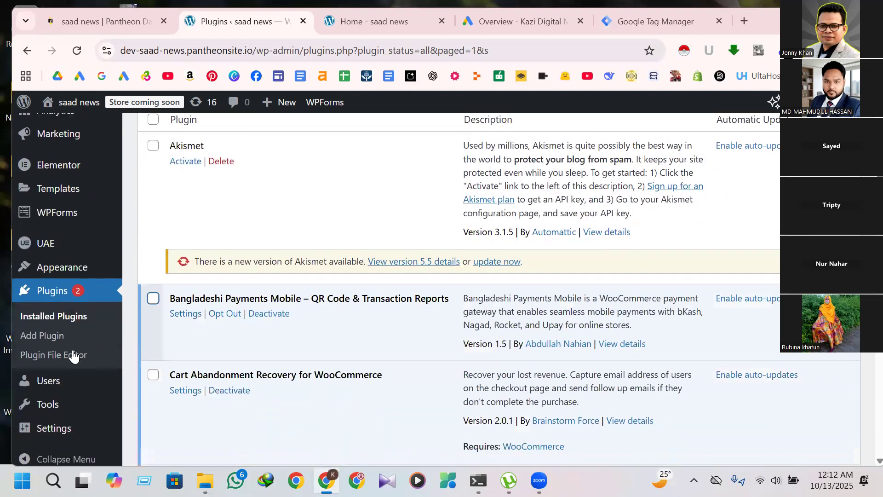
pyautogui.scroll(-2, 73, 356)
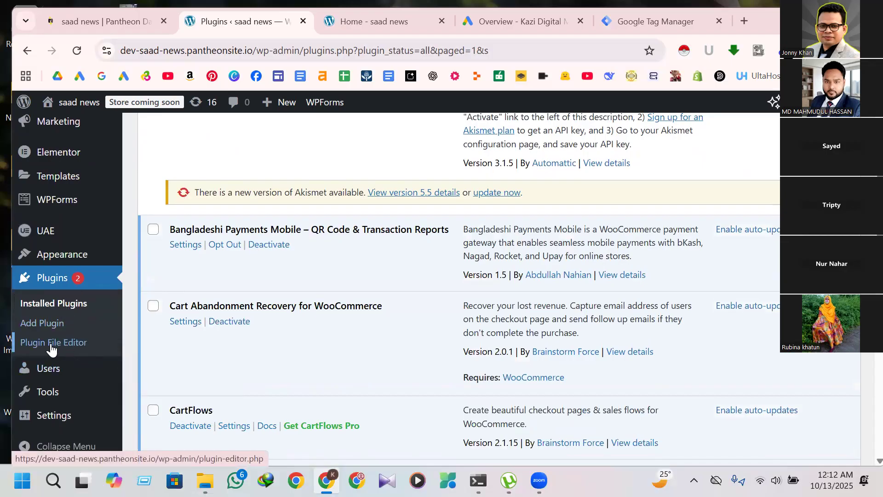
# Reload Installed Plugins and check that Header and Footer Scripts 2.2.2 is active among the 16 plugins
pyautogui.click(53, 303)
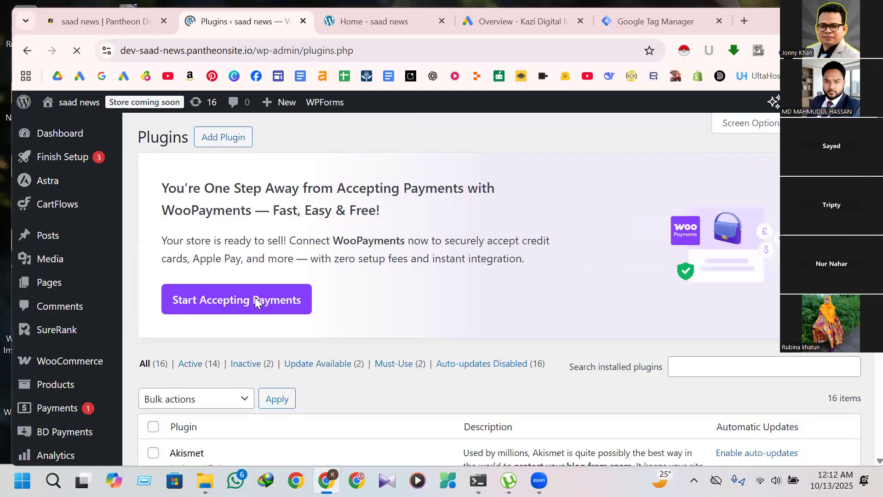
pyautogui.scroll(-15, 255, 297)
pyautogui.scroll(-1, 252, 417)
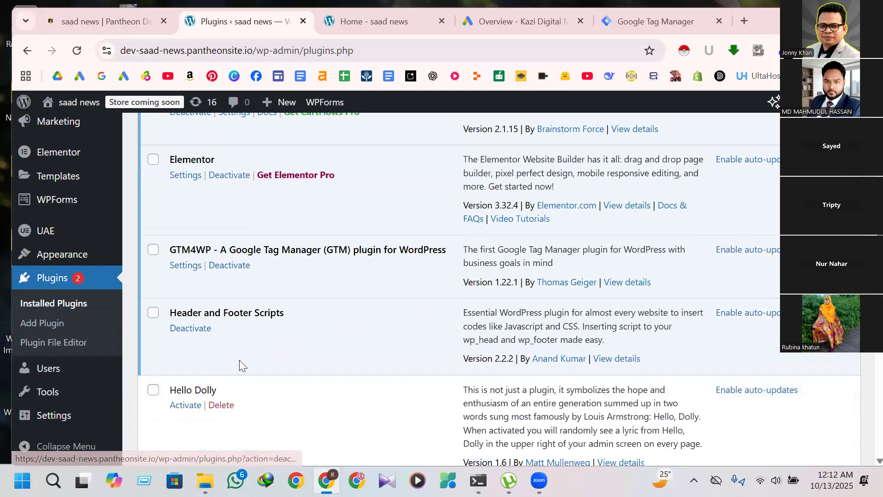
pyautogui.scroll(-5, 234, 289)
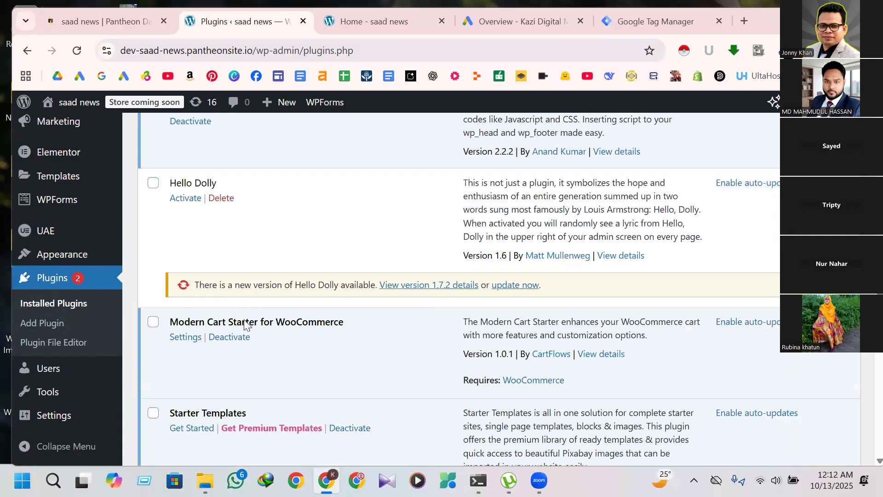
pyautogui.scroll(6, 249, 322)
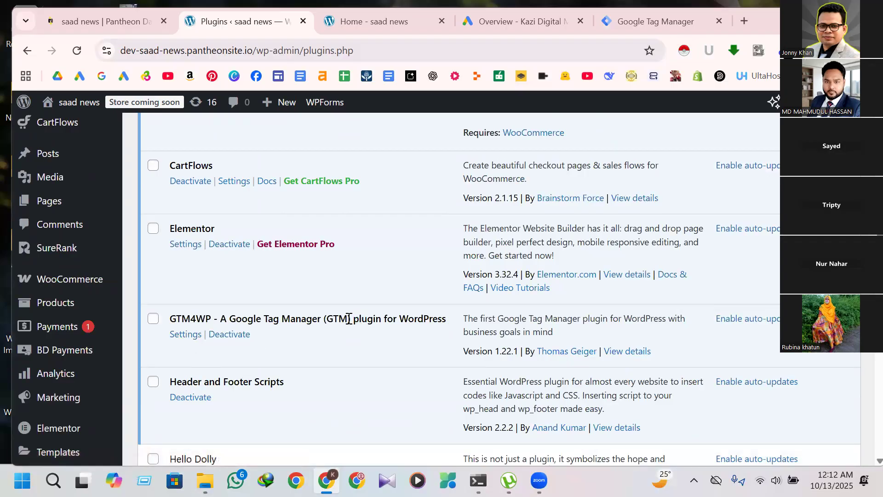
pyautogui.scroll(-5, 330, 318)
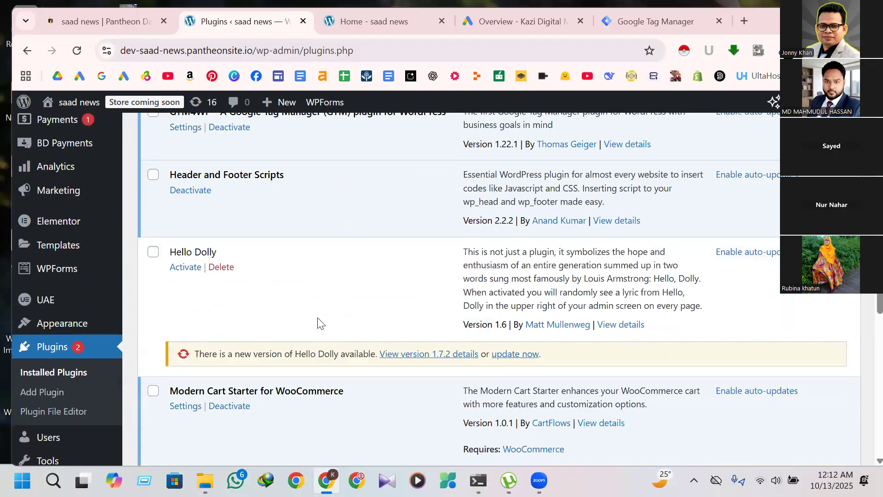
pyautogui.scroll(-7, 310, 314)
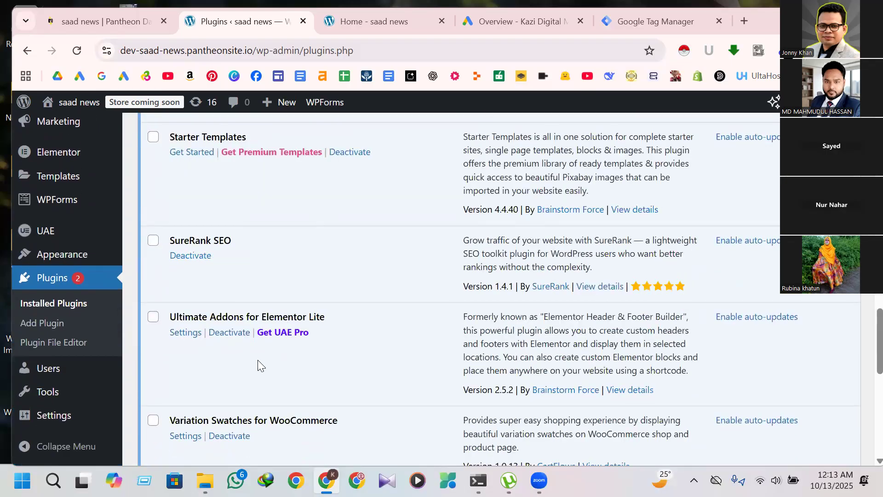
pyautogui.scroll(-6, 258, 361)
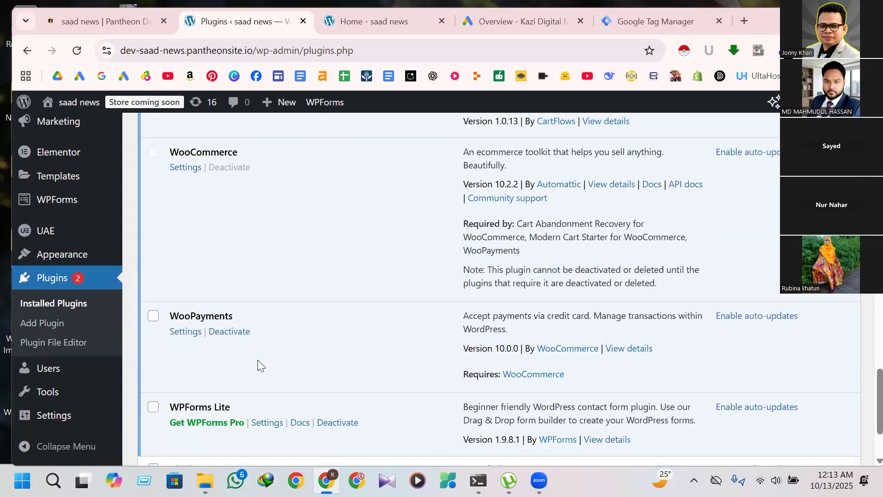
pyautogui.scroll(-2, 265, 354)
pyautogui.scroll(5, 251, 322)
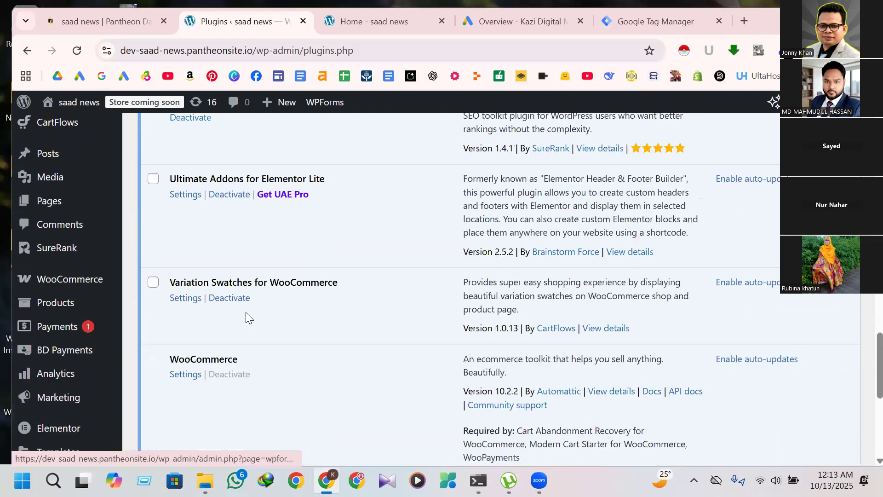
pyautogui.scroll(15, 246, 313)
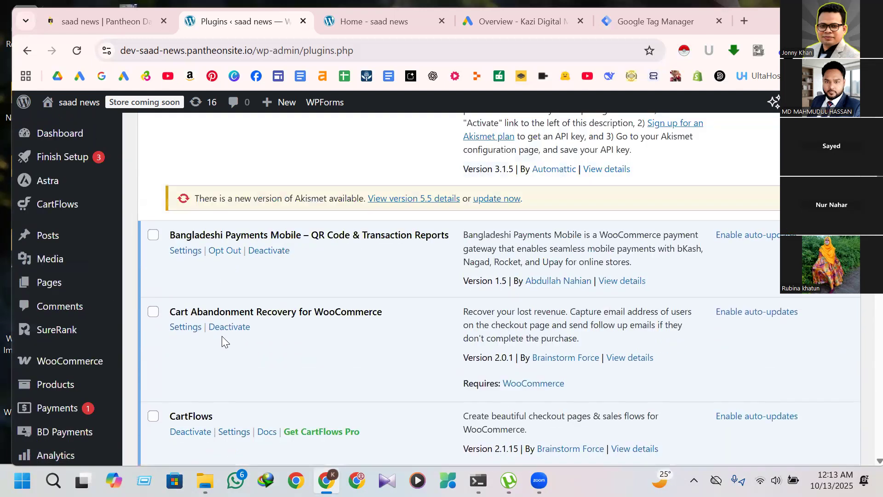
pyautogui.scroll(8, 222, 336)
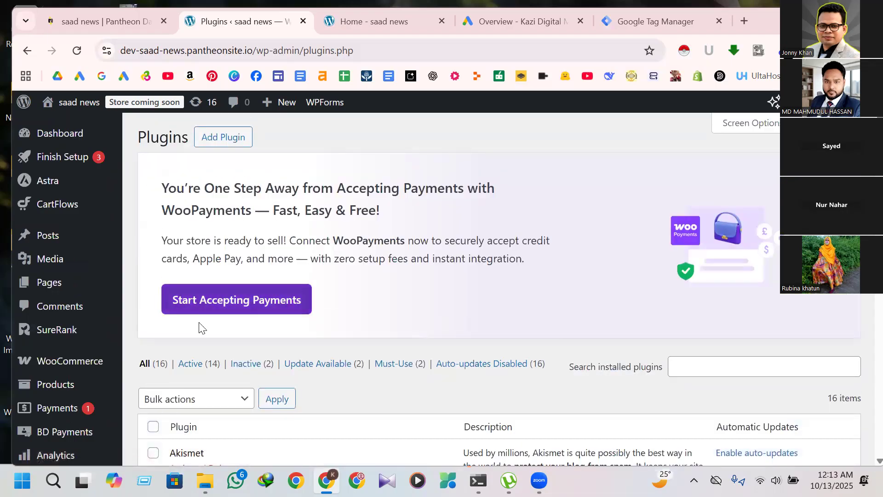
pyautogui.scroll(-4, 60, 404)
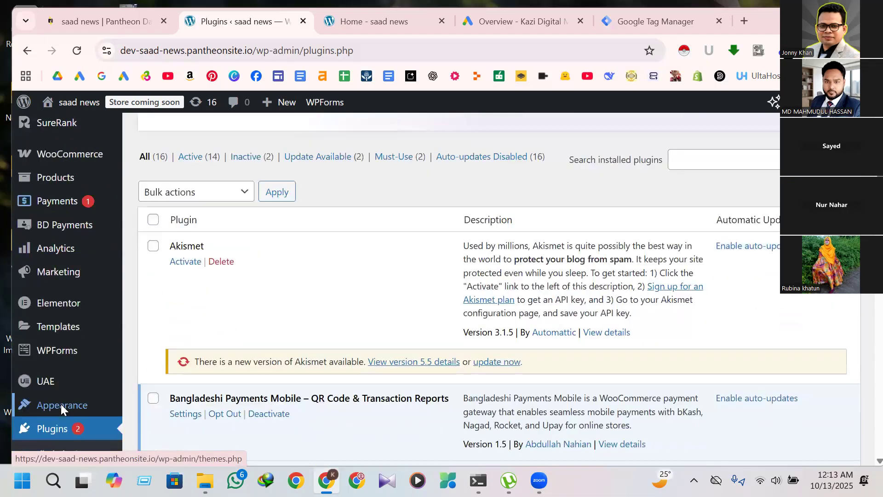
pyautogui.scroll(-3, 61, 404)
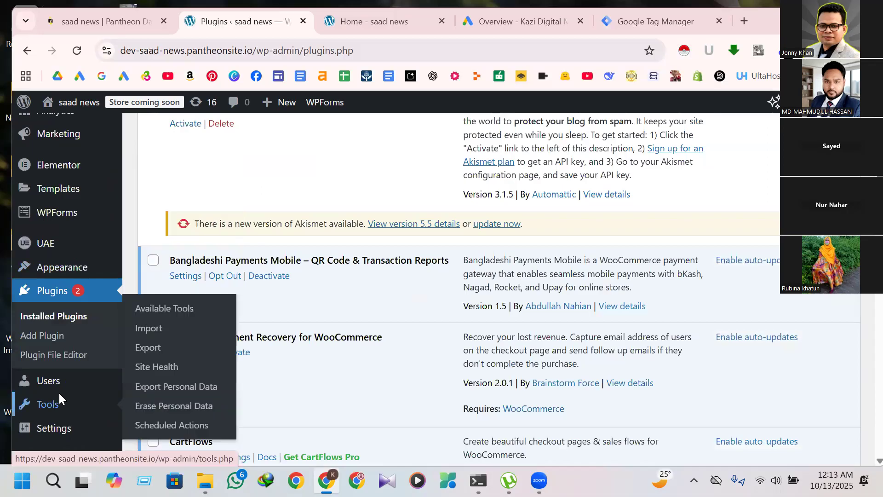
pyautogui.scroll(-5, 57, 353)
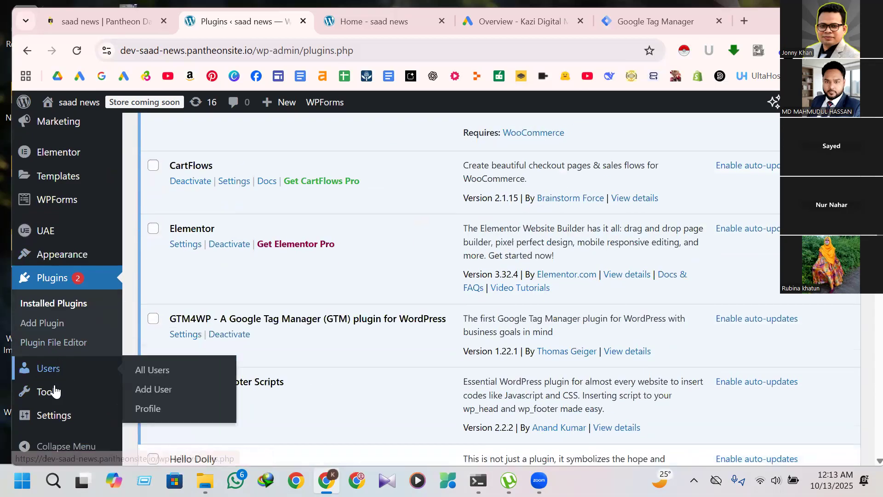
pyautogui.moveTo(60, 416)
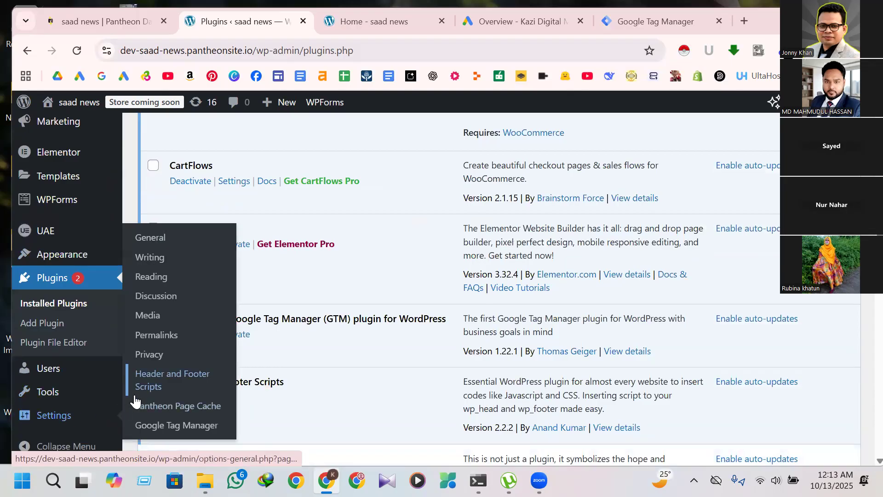
# Open the Header and Footer Scripts settings page from the Settings menu
pyautogui.click(157, 386)
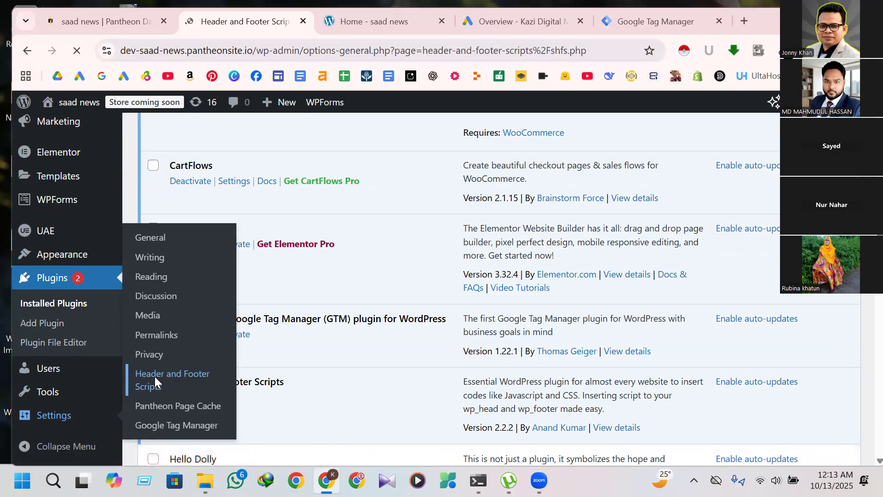
pyautogui.scroll(-3, 361, 286)
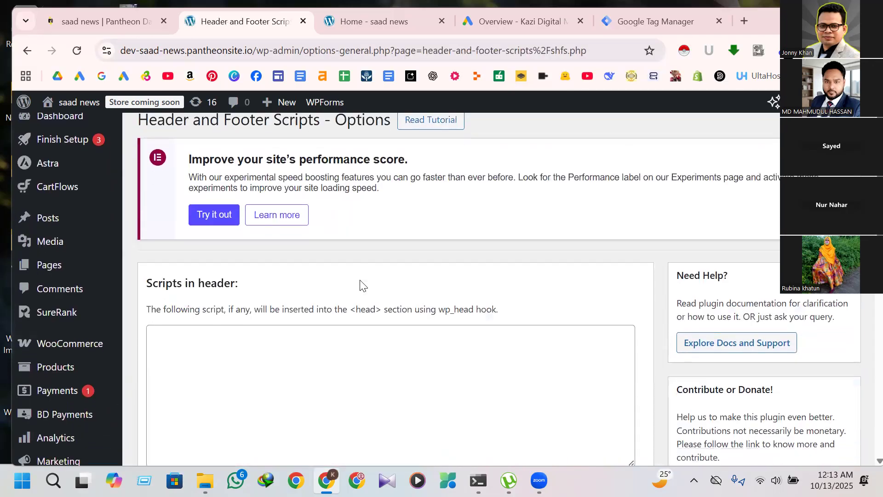
pyautogui.scroll(-2, 356, 283)
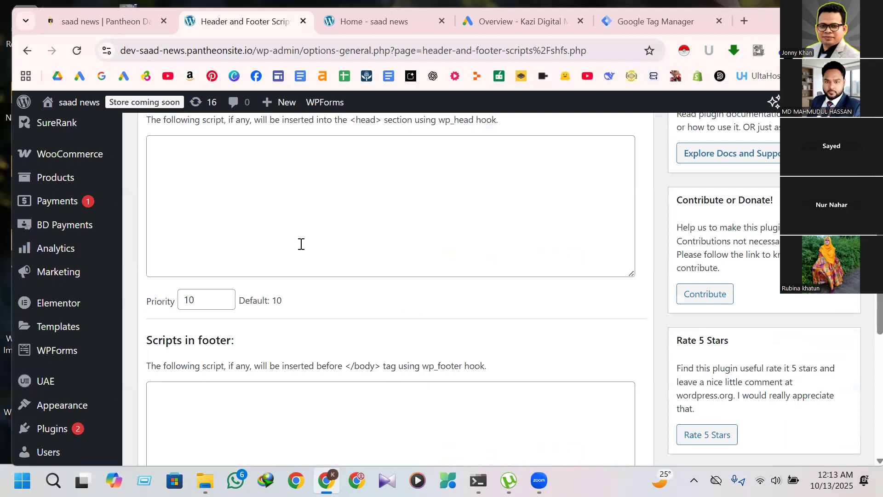
# Copy the GTM container's noscript body snippet from the Install dialog
pyautogui.click(650, 25)
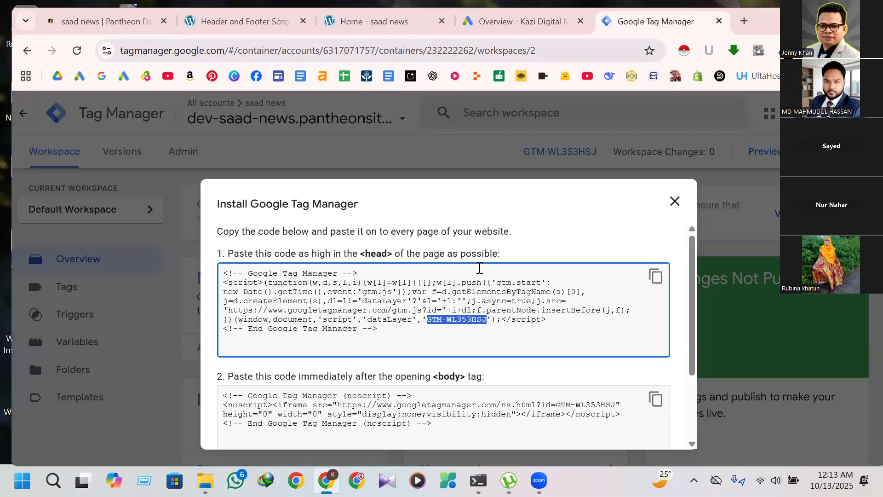
pyautogui.click(544, 353)
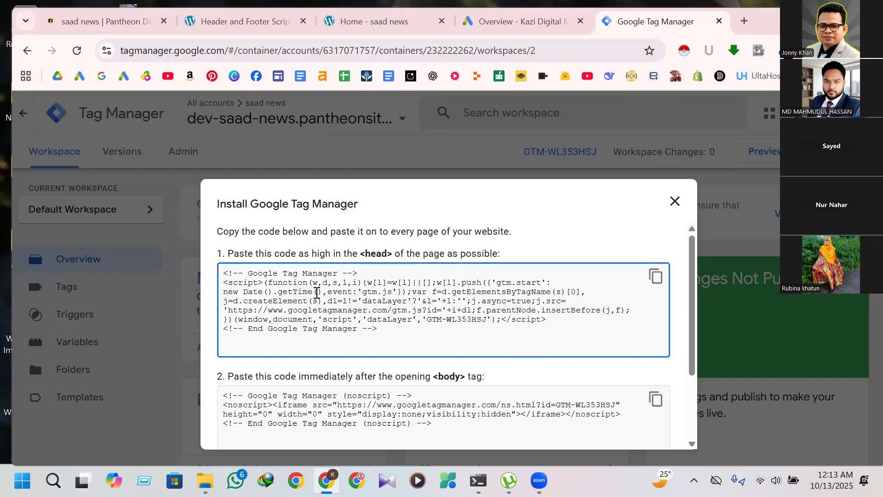
pyautogui.scroll(-2, 488, 325)
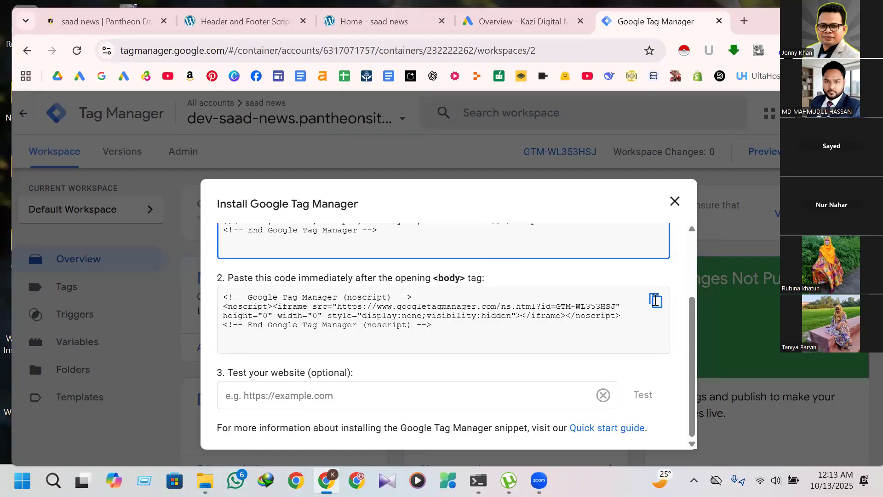
pyautogui.click(655, 300)
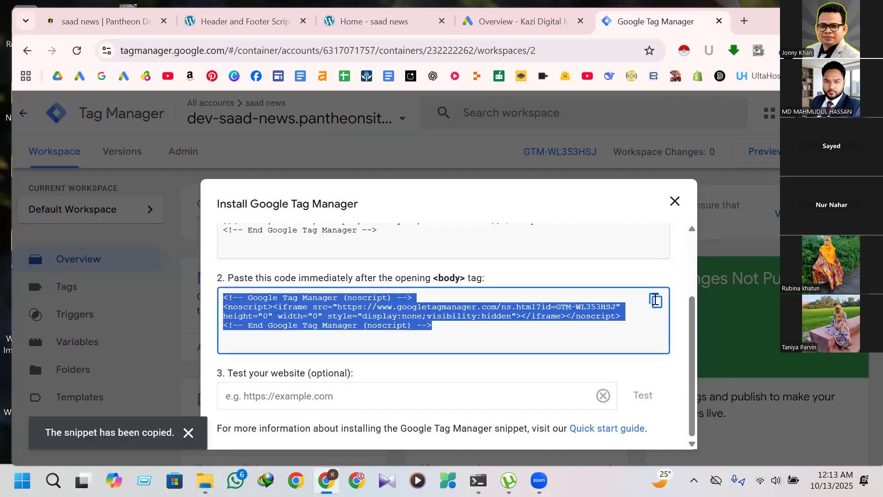
pyautogui.click(656, 298)
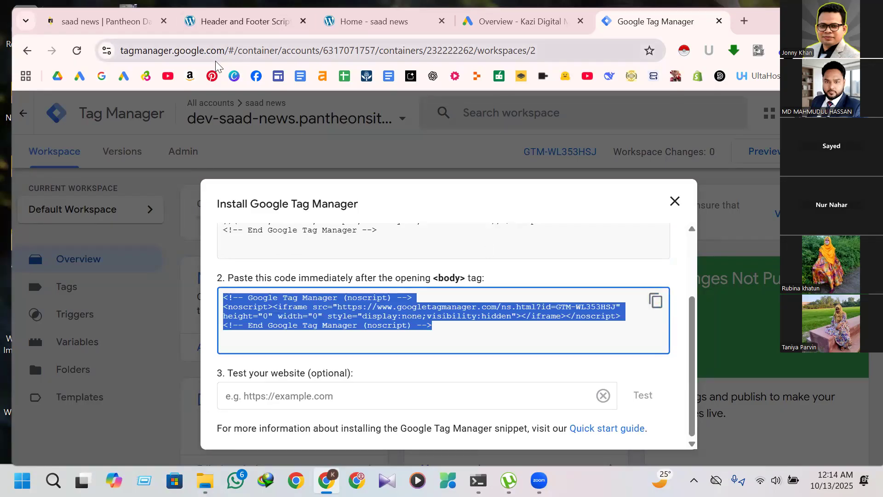
pyautogui.hotkey('ctrl', '2')
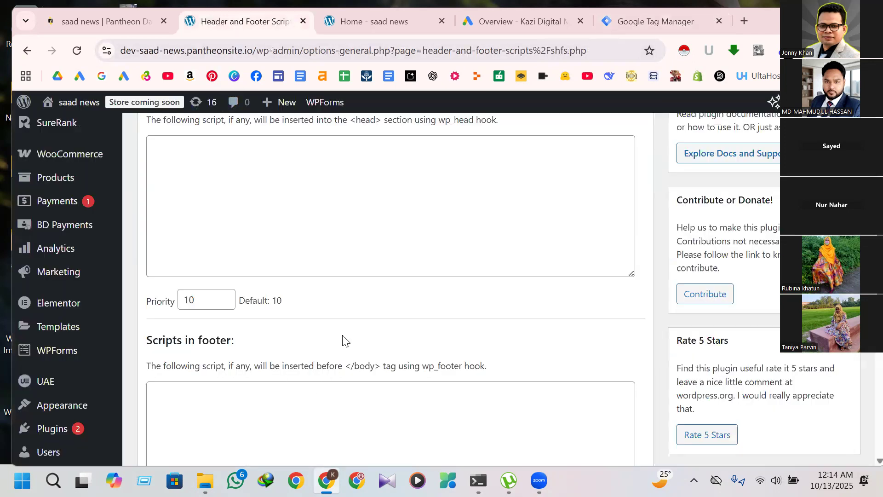
# Paste the GTM noscript snippet into 'Scripts in footer' and save the settings
pyautogui.scroll(5, 345, 340)
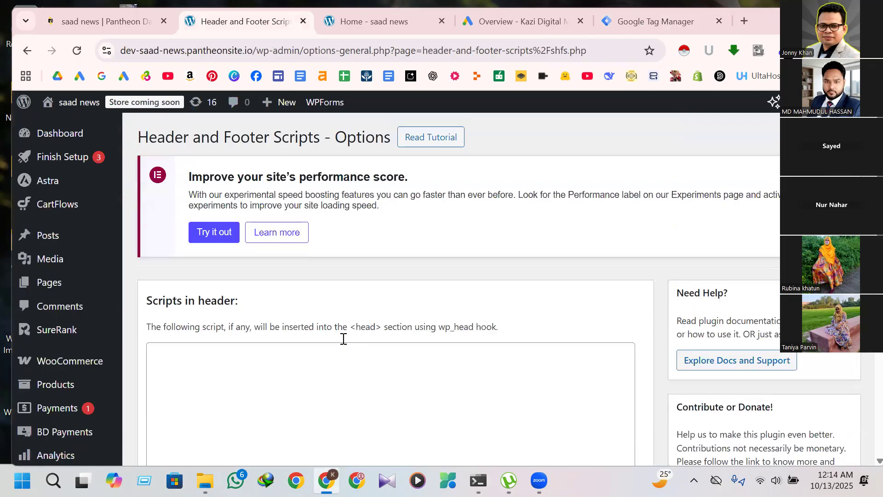
pyautogui.scroll(-8, 345, 341)
pyautogui.scroll(-2, 344, 339)
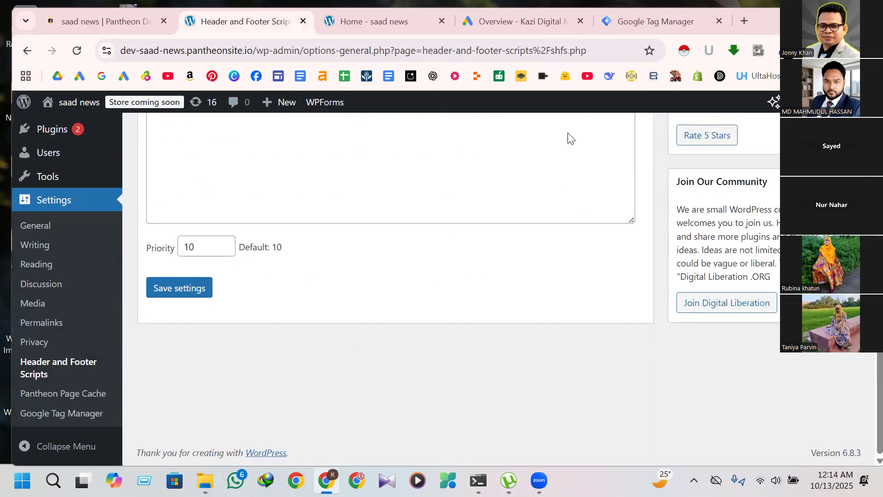
pyautogui.click(643, 16)
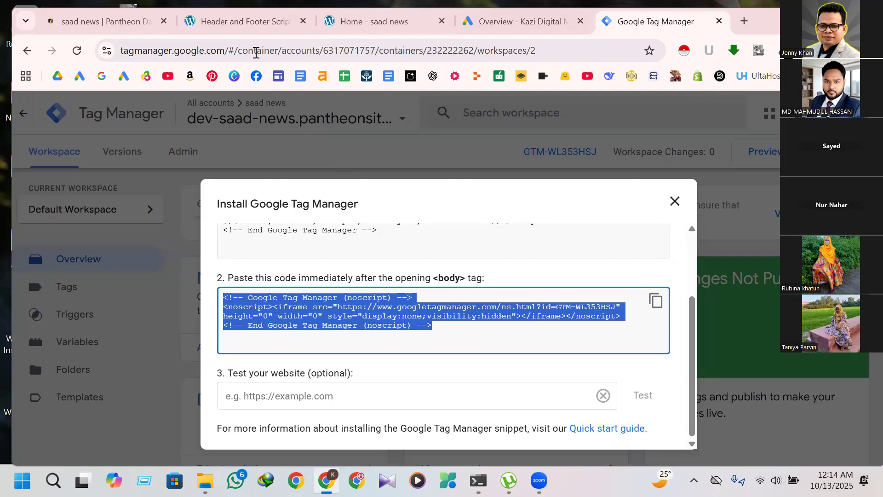
pyautogui.click(253, 22)
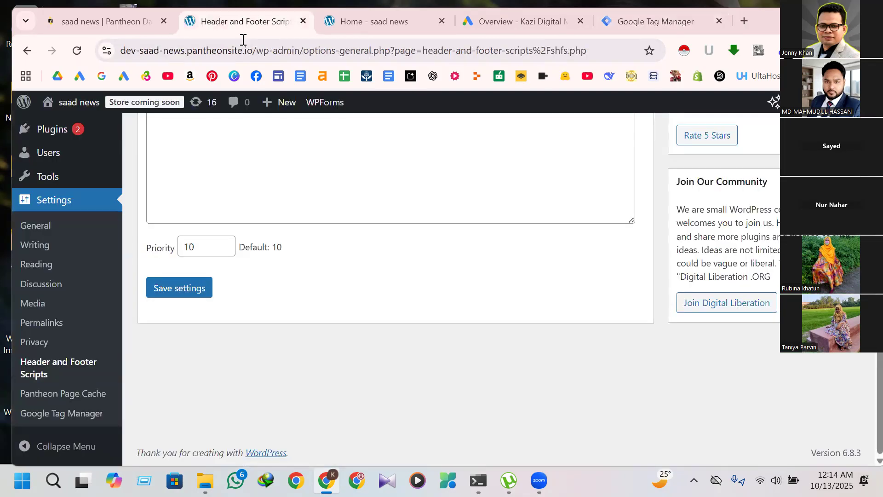
pyautogui.scroll(3, 338, 264)
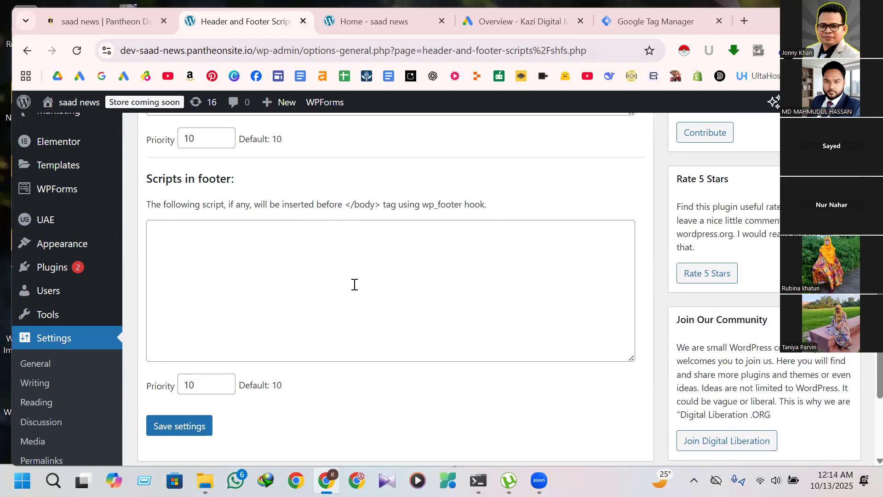
pyautogui.click(228, 236)
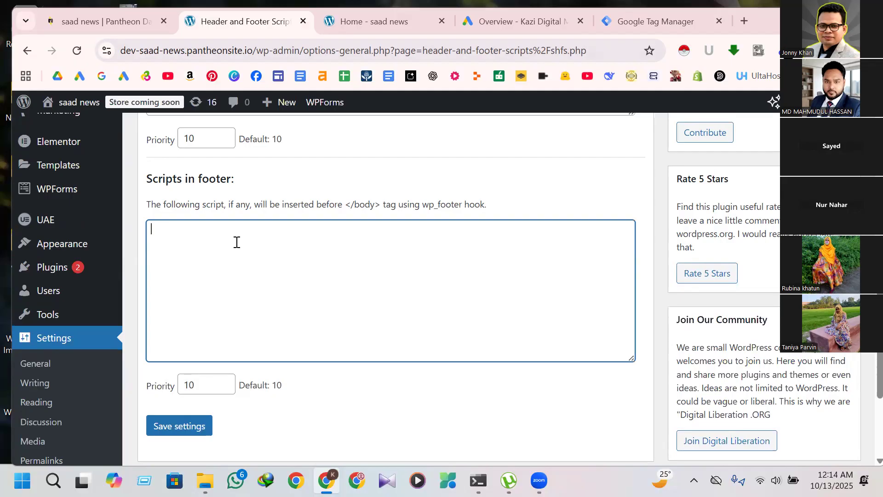
pyautogui.hotkey('ctrl', 'v')
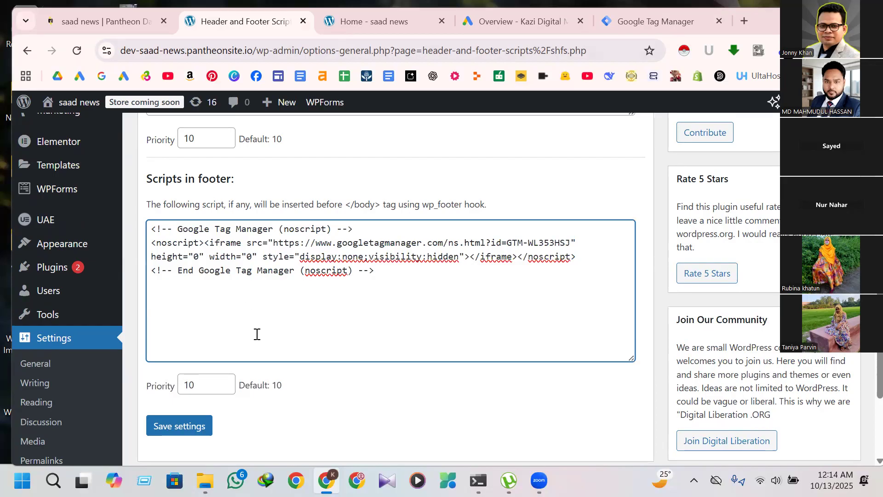
pyautogui.click(185, 433)
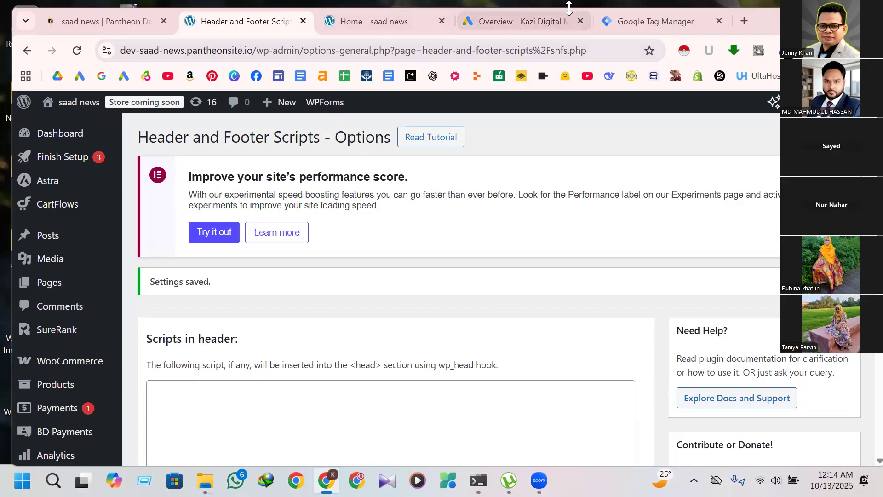
pyautogui.click(631, 18)
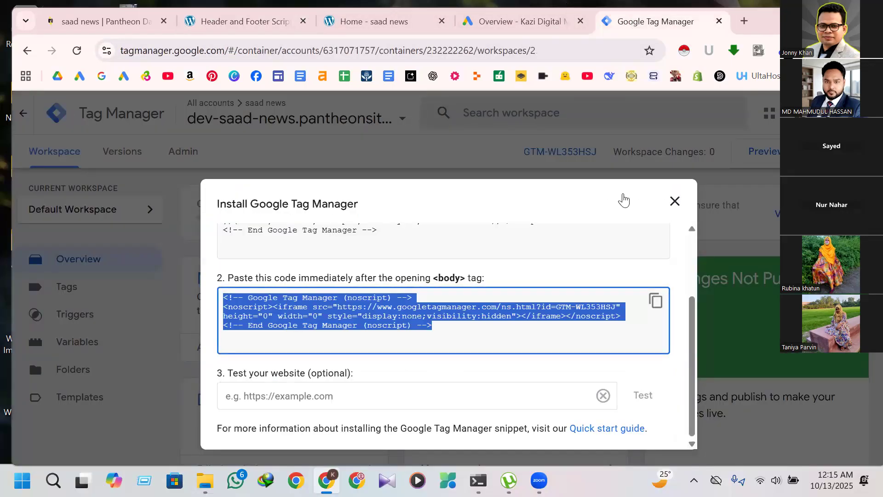
# Close the GTM Install dialog and start Preview mode for the container
pyautogui.click(675, 201)
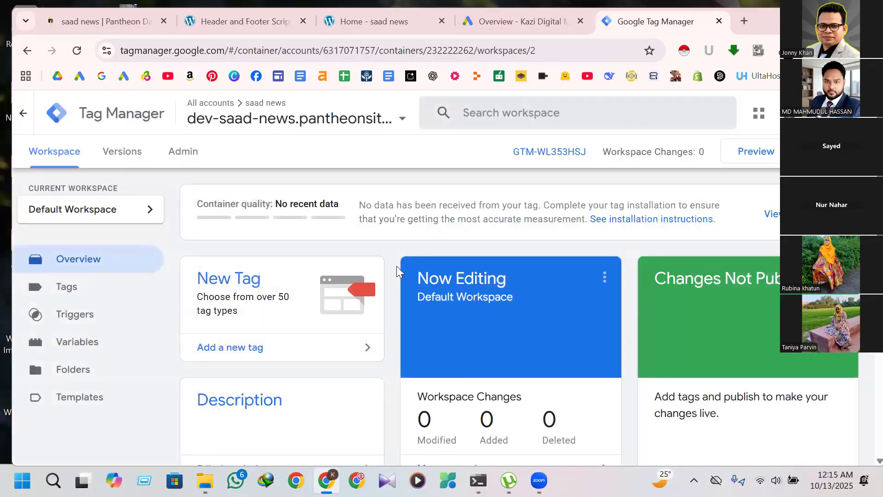
pyautogui.click(750, 157)
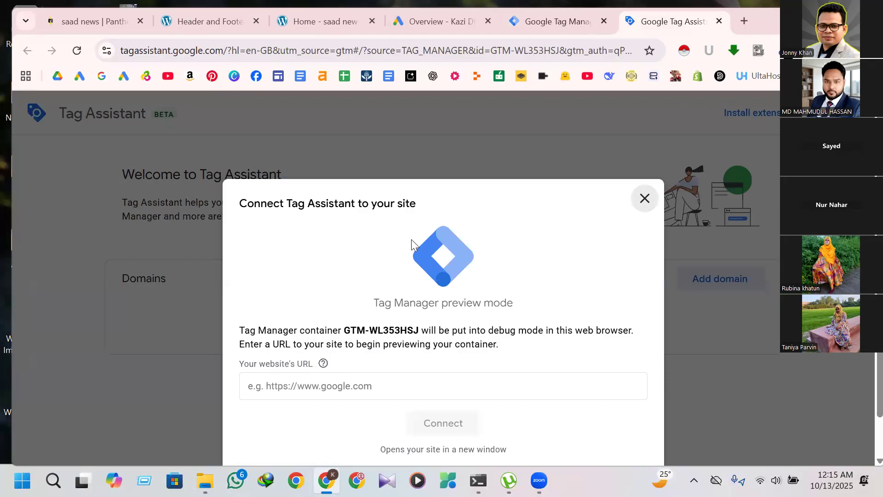
pyautogui.click(342, 390)
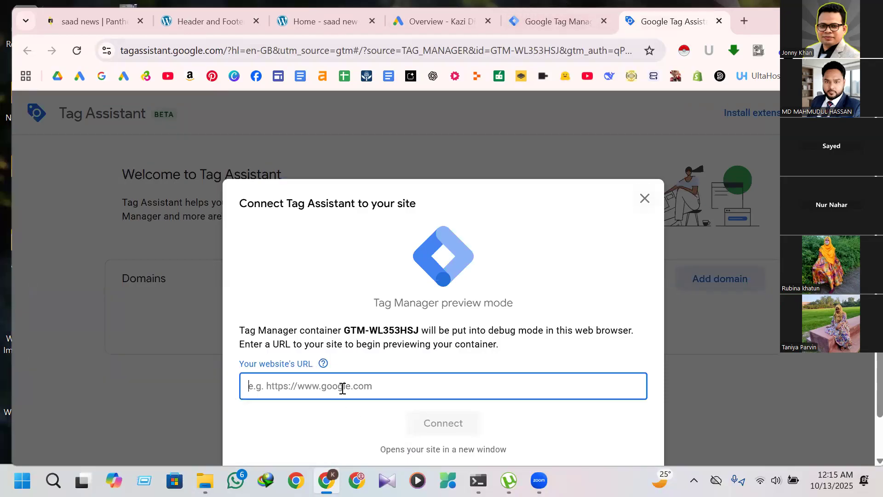
# Close the old storefront tab and open the site from Visit Site in a new tab
pyautogui.click(318, 20)
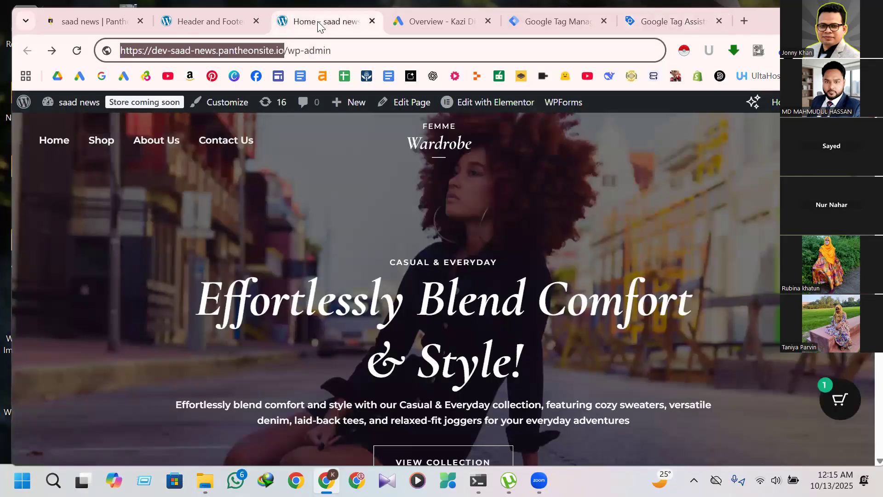
pyautogui.click(387, 49)
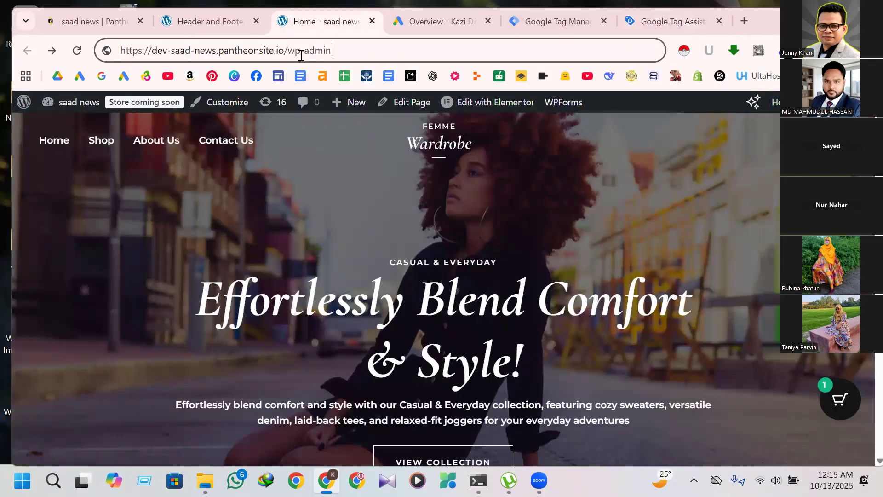
pyautogui.click(372, 22)
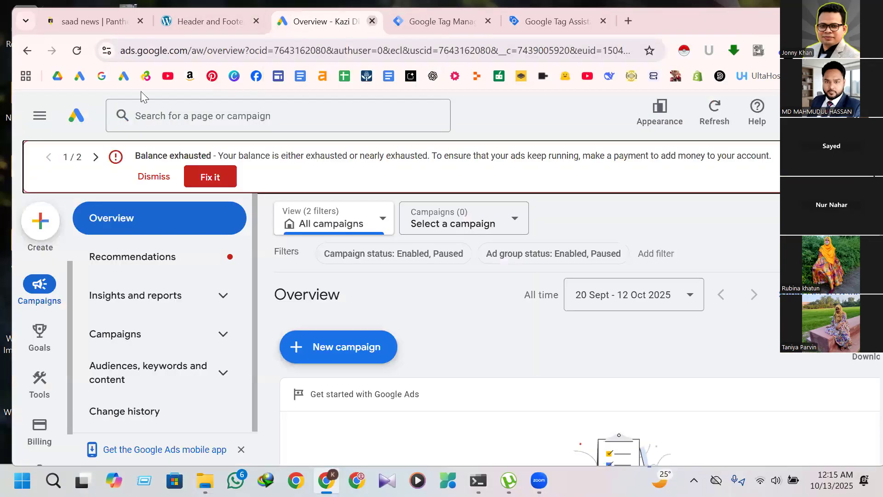
pyautogui.click(176, 24)
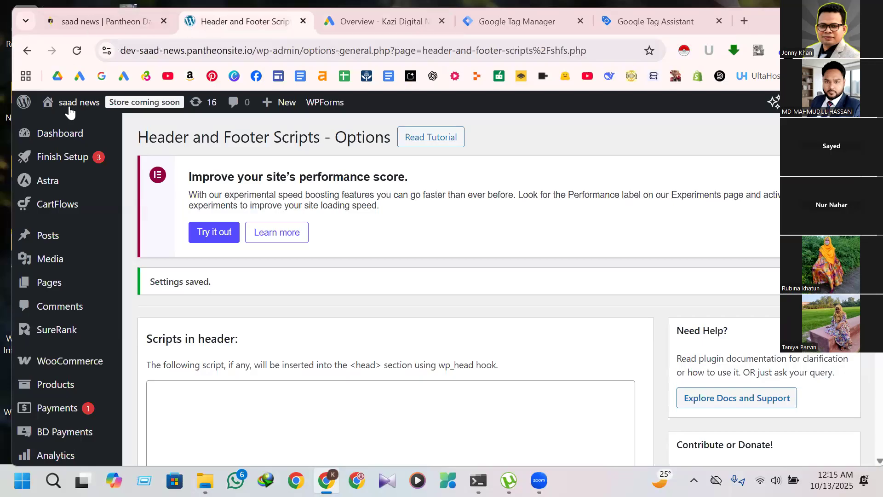
pyautogui.moveTo(66, 131)
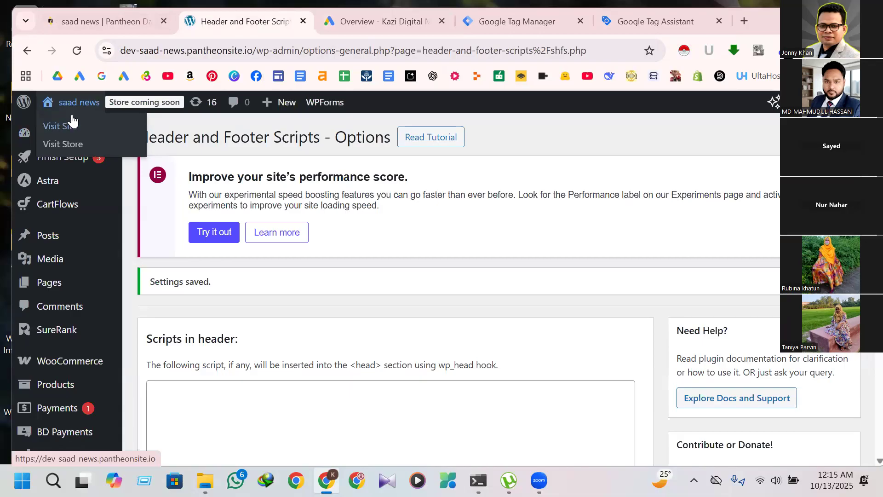
pyautogui.rightClick(69, 125)
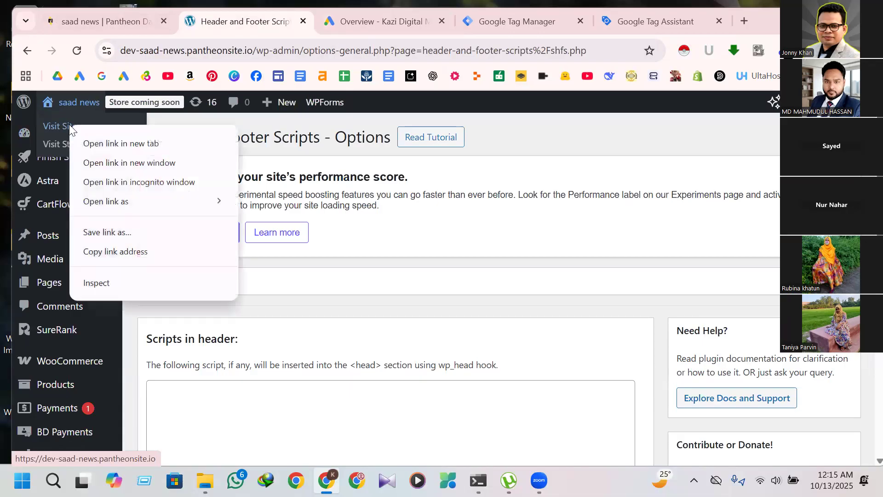
pyautogui.click(92, 143)
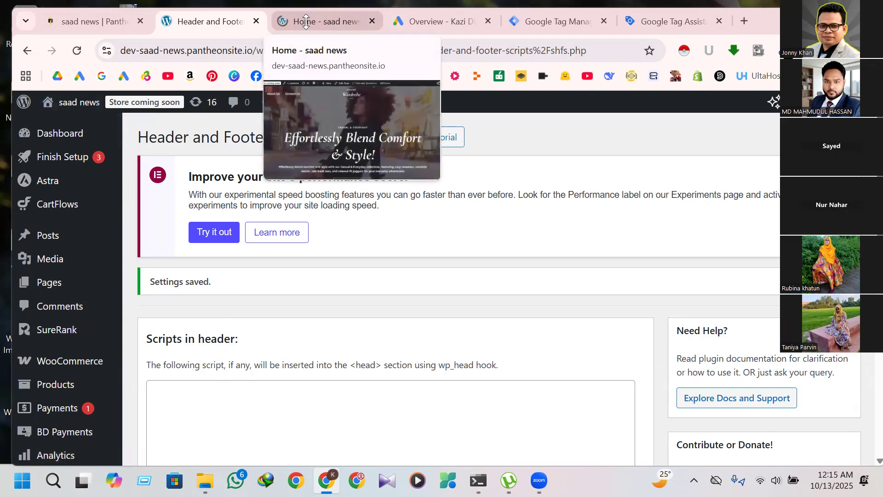
pyautogui.click(306, 21)
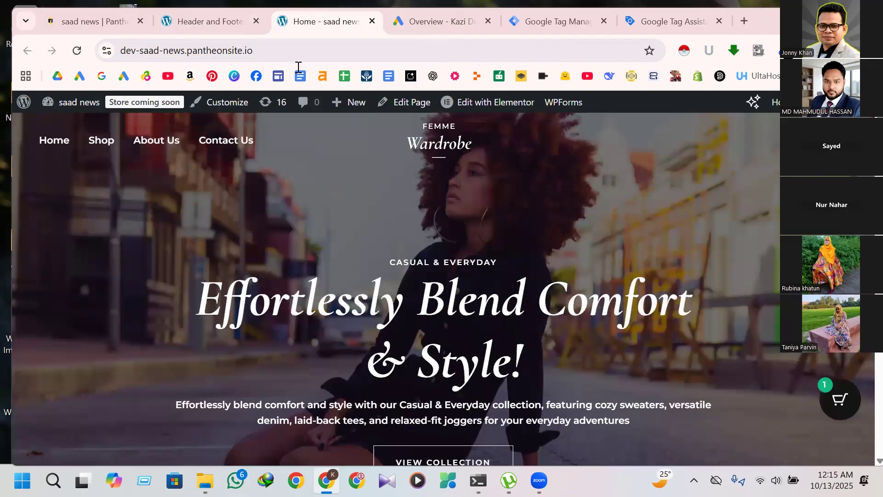
pyautogui.click(324, 53)
pyautogui.doubleClick(328, 54)
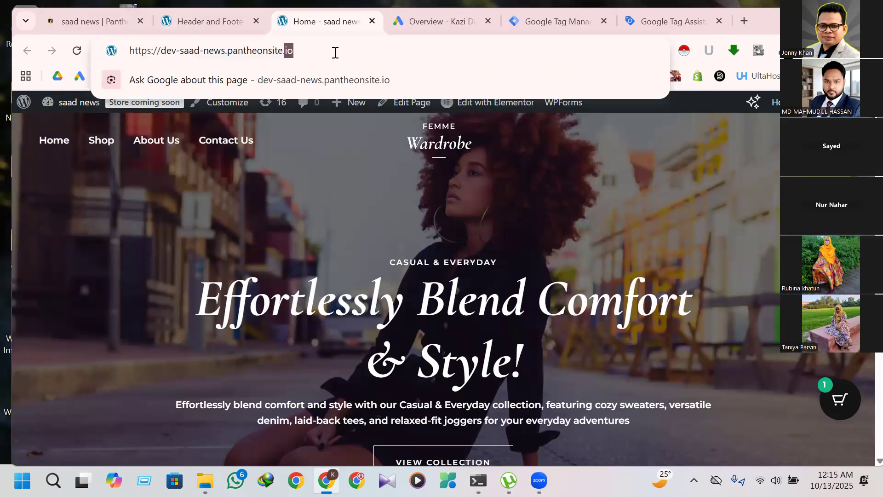
pyautogui.moveTo(335, 52); pyautogui.dragTo(112, 49)
pyautogui.hotkey('ctrl', 'c')
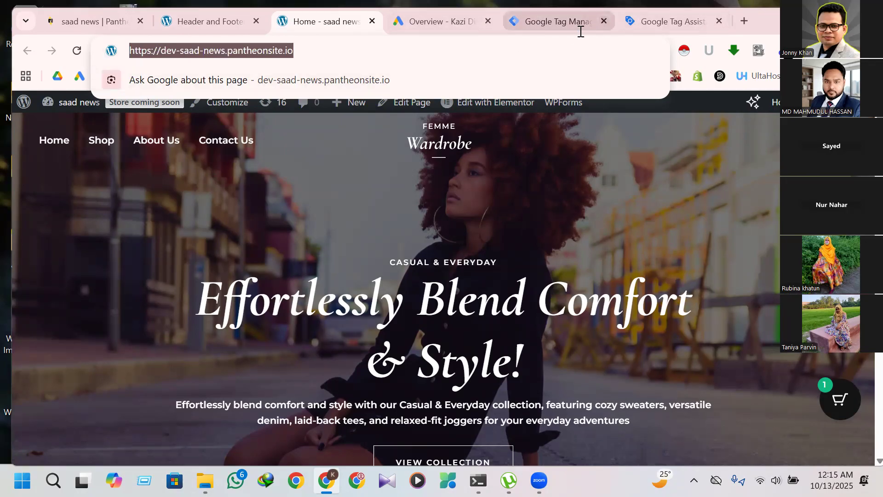
# Paste the URL into Tag Assistant's website field and connect
pyautogui.click(612, 23)
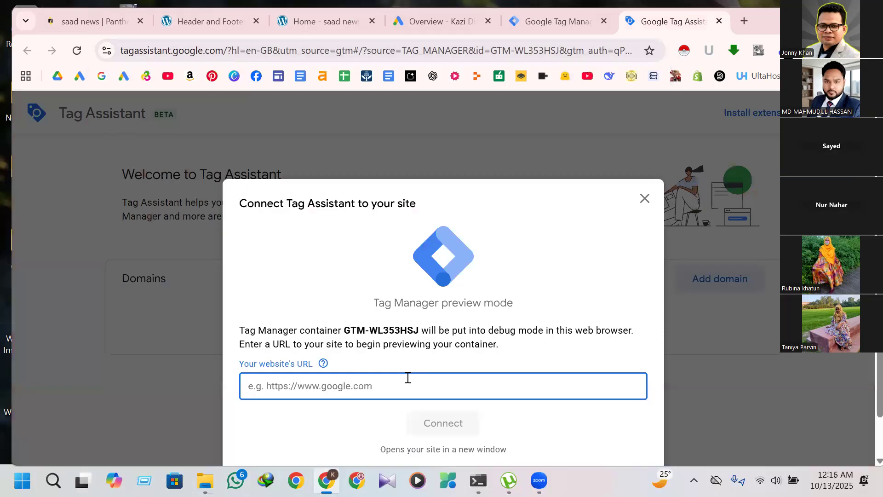
pyautogui.hotkey('ctrl', 'v')
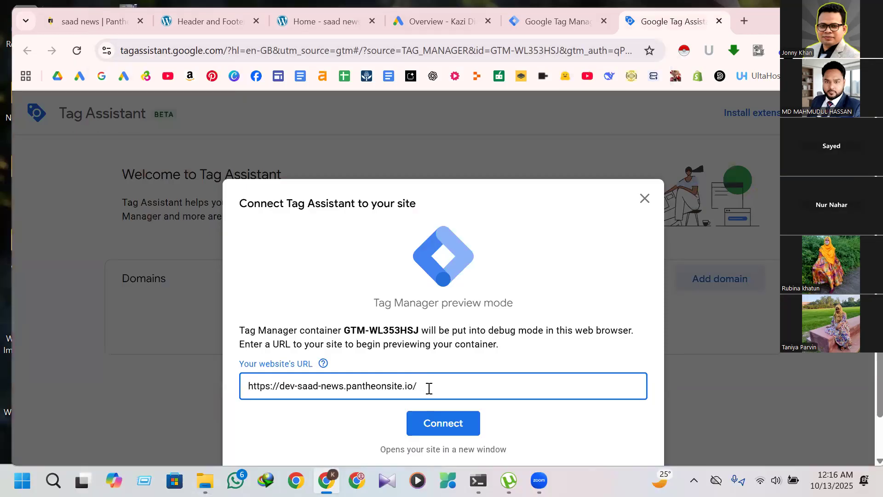
pyautogui.scroll(-2, 499, 354)
pyautogui.click(453, 424)
pyautogui.click(442, 380)
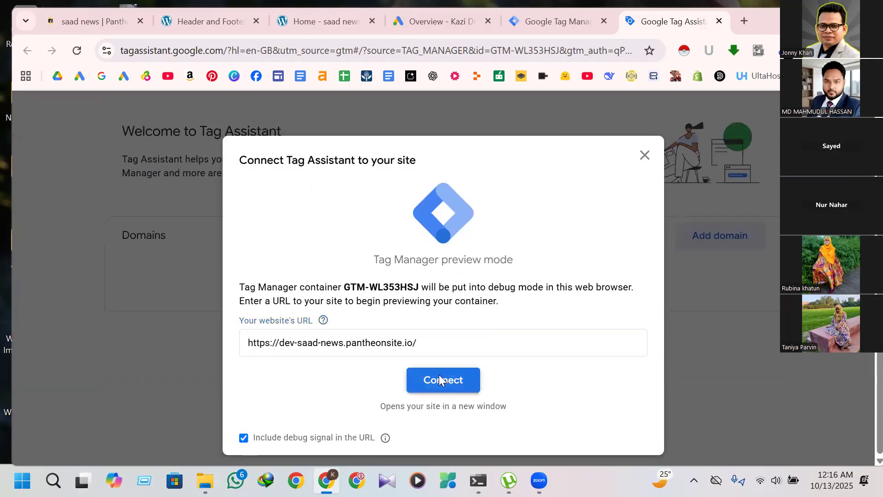
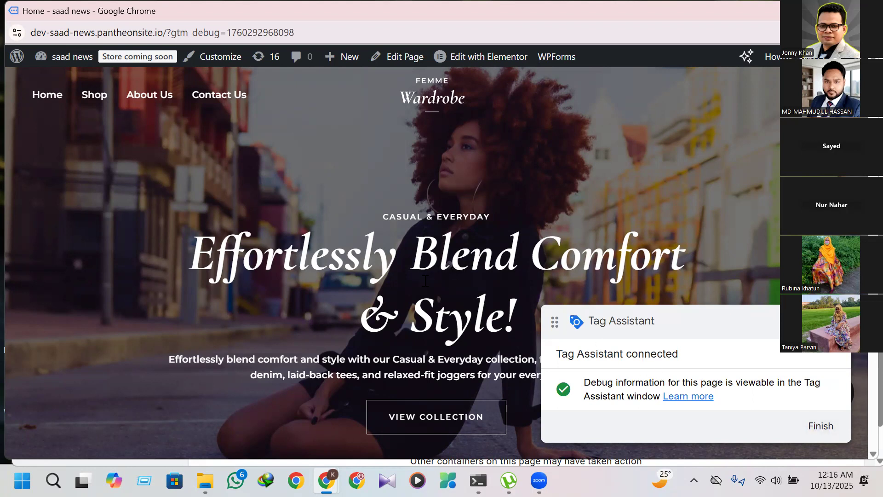
# Scroll the store home page down to Most Popular, then bring the Tag Assistant [Connected] window to the front
pyautogui.scroll(-4, 327, 184)
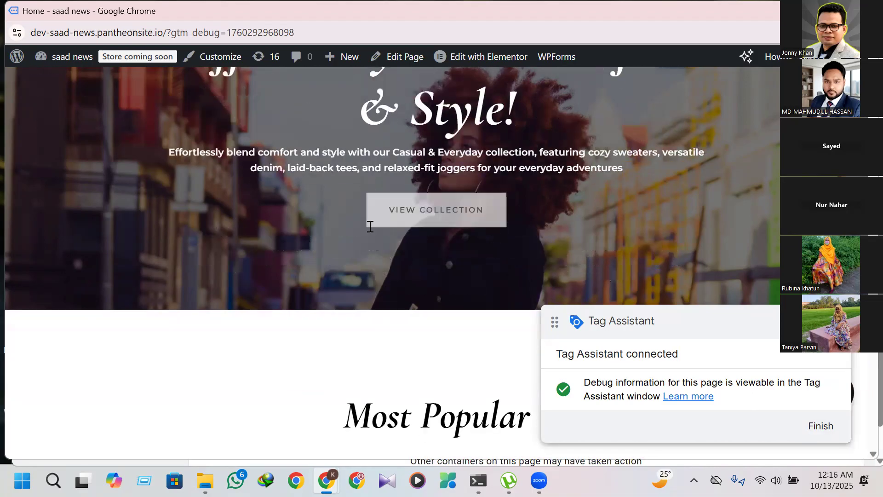
pyautogui.scroll(-4, 391, 266)
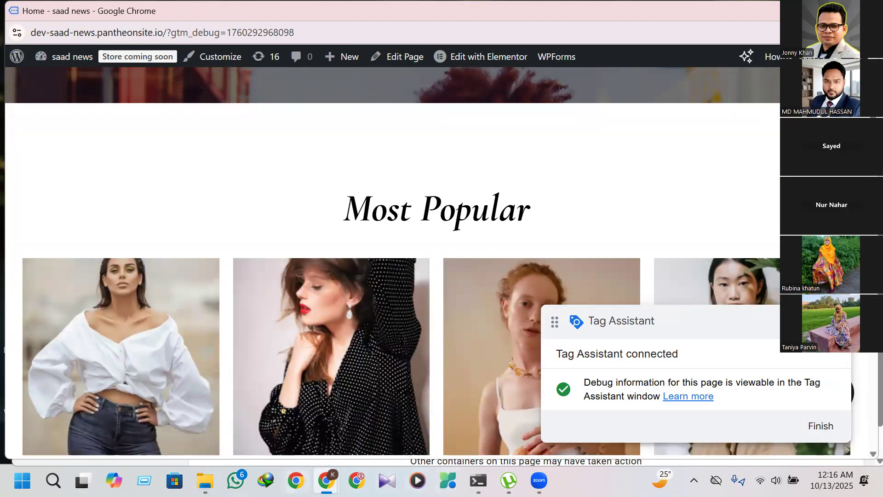
pyautogui.moveTo(326, 480)
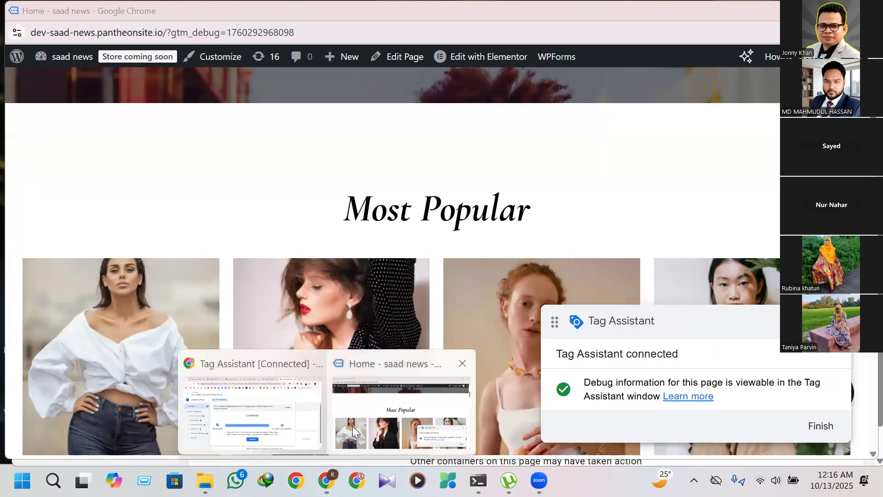
pyautogui.click(364, 432)
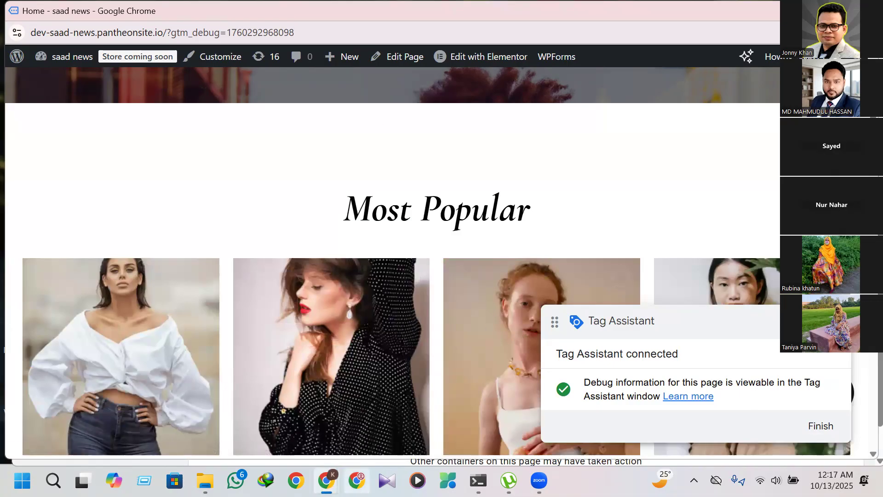
pyautogui.moveTo(327, 481)
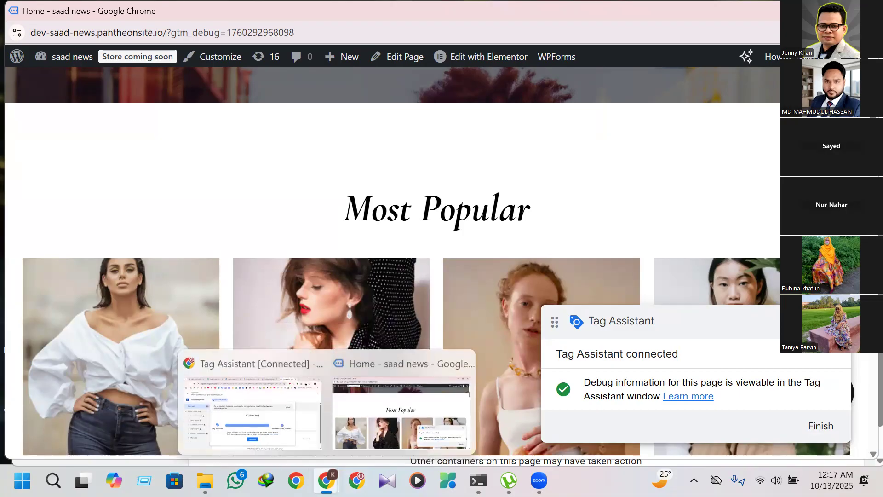
pyautogui.click(284, 414)
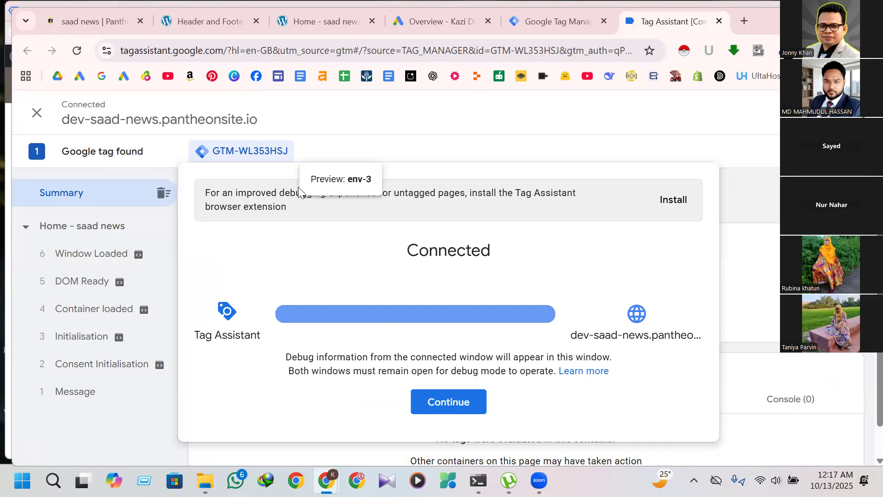
# Use the Install banner in the Connected dialog to open the Tag Assistant extension's Chrome Web Store page
pyautogui.click(671, 201)
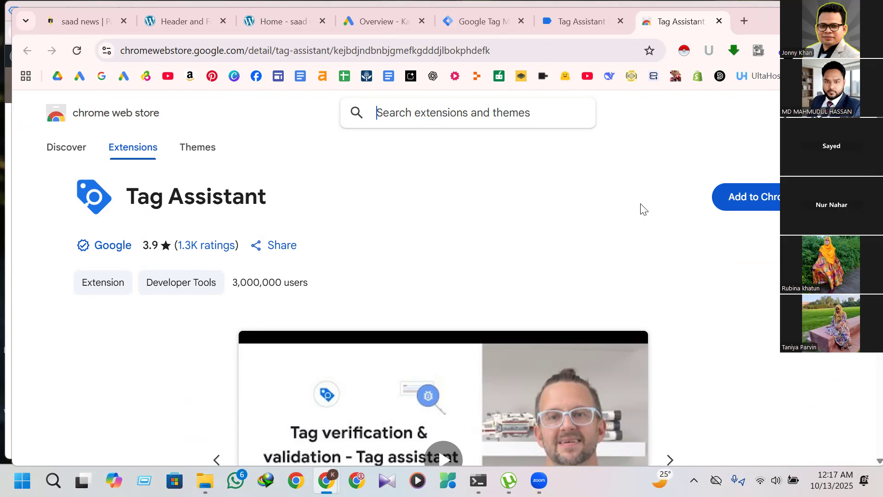
# Add the Tag Assistant extension to Chrome from its Web Store page
pyautogui.click(586, 22)
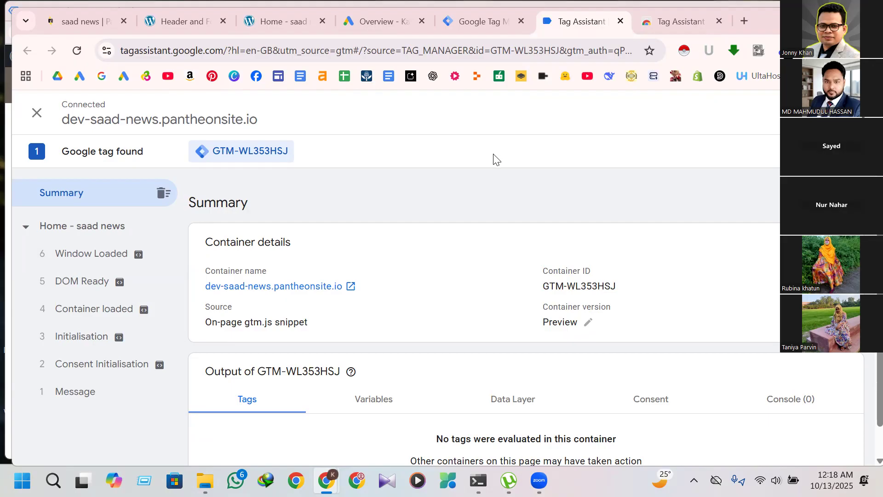
pyautogui.click(660, 13)
pyautogui.click(751, 197)
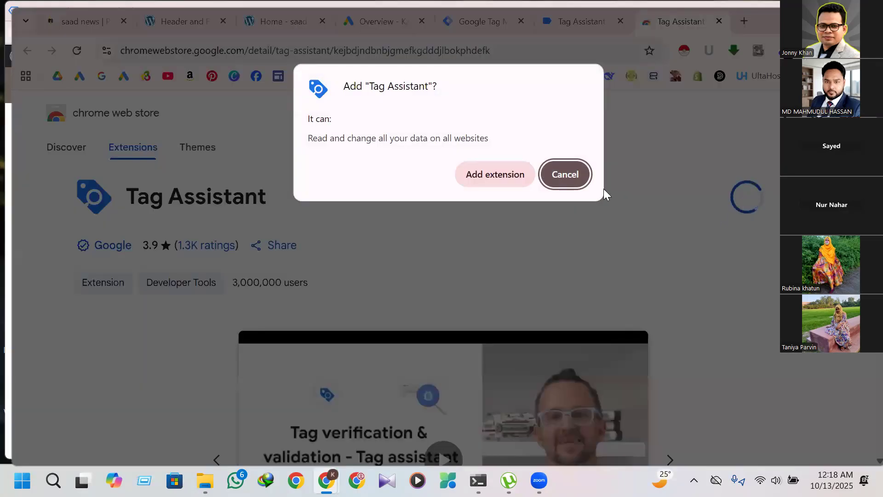
pyautogui.click(489, 173)
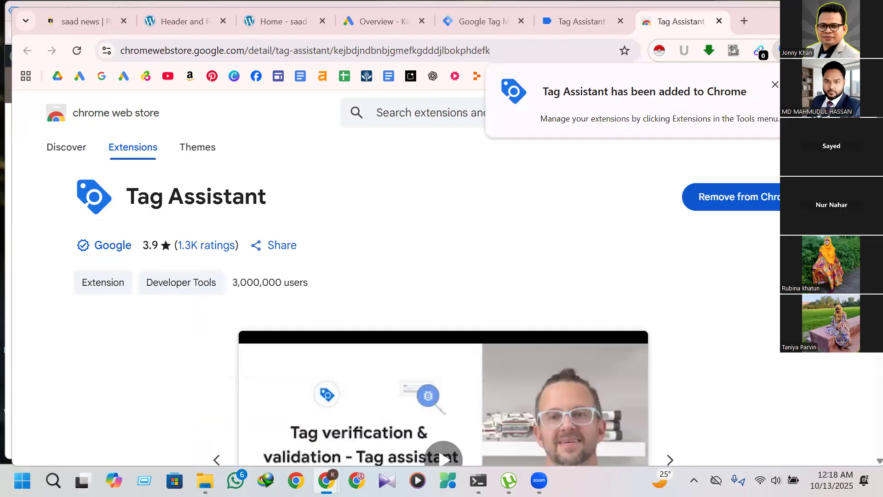
# Pin Tag Assistant to the Chrome toolbar and return to the Tag Assistant debug summary
pyautogui.click(809, 50)
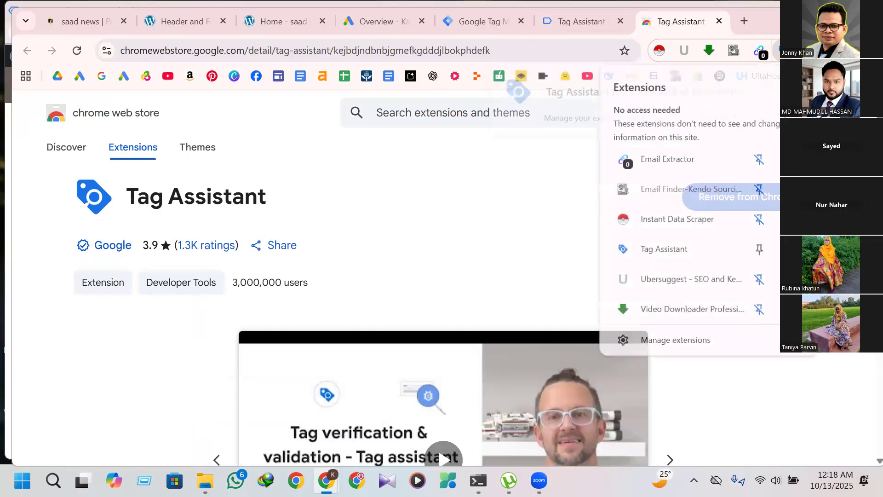
pyautogui.click(761, 249)
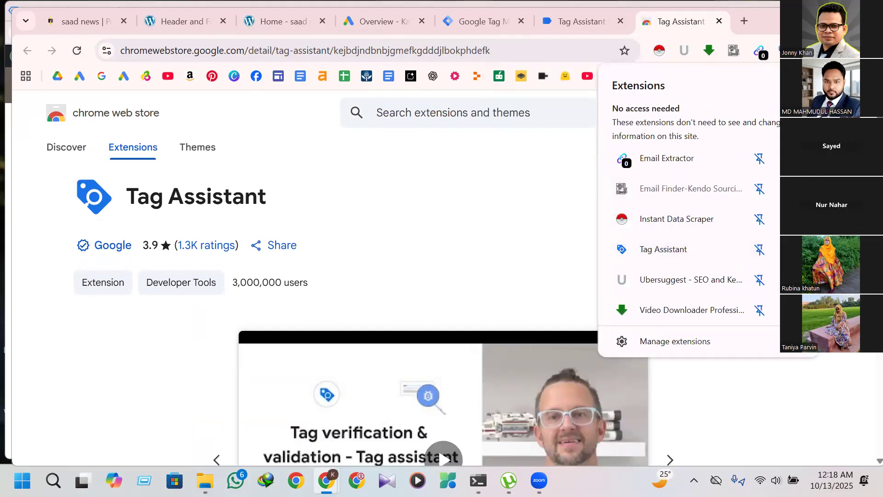
pyautogui.click(808, 51)
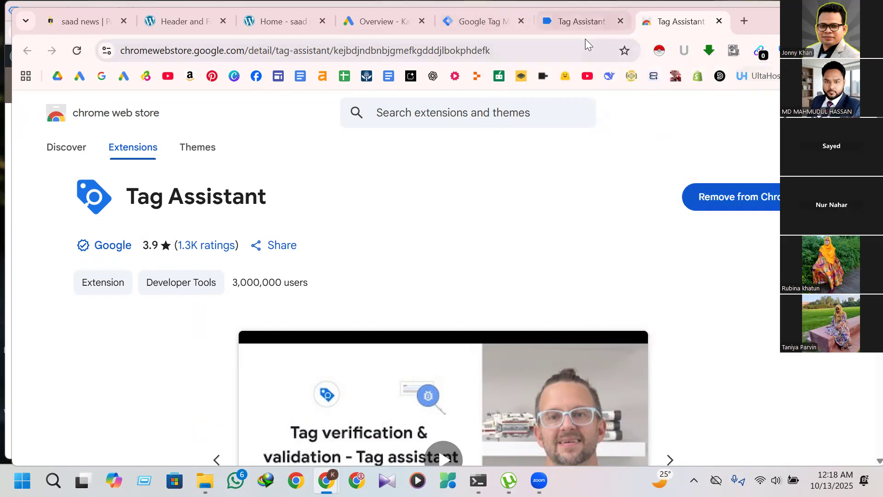
pyautogui.click(585, 24)
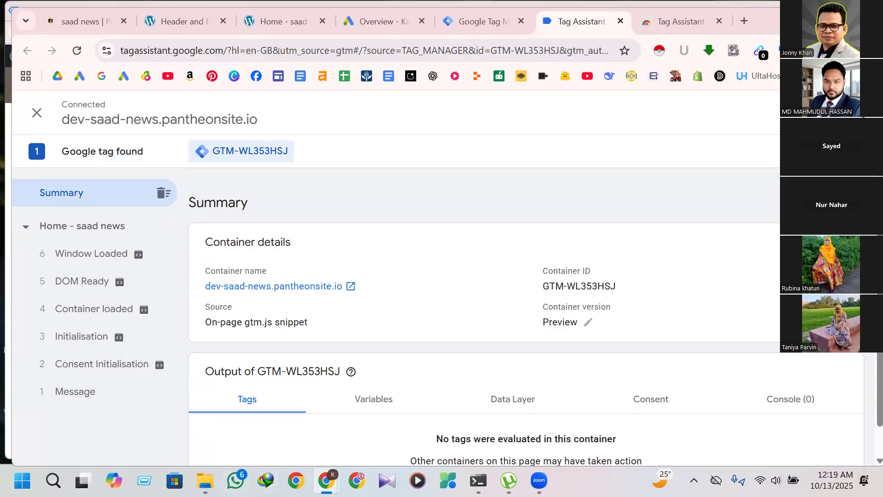
# Bring the 'Home - saad news' store window back to the front
pyautogui.moveTo(326, 480)
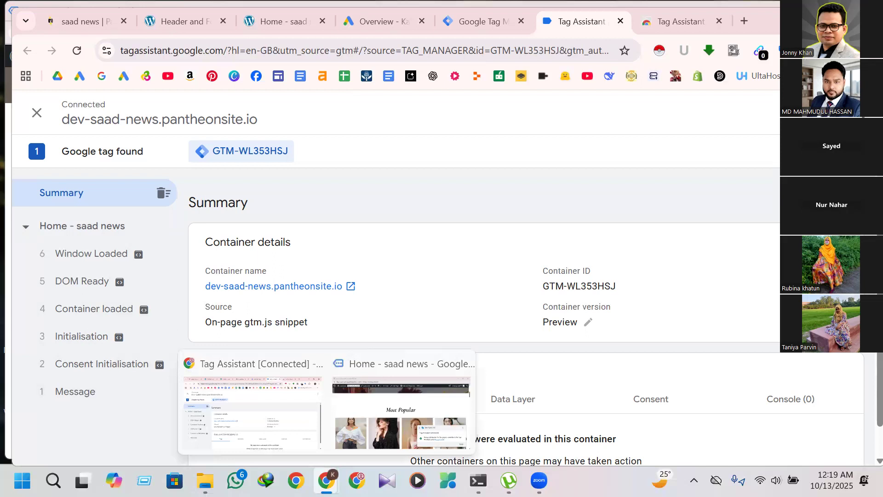
pyautogui.click(385, 421)
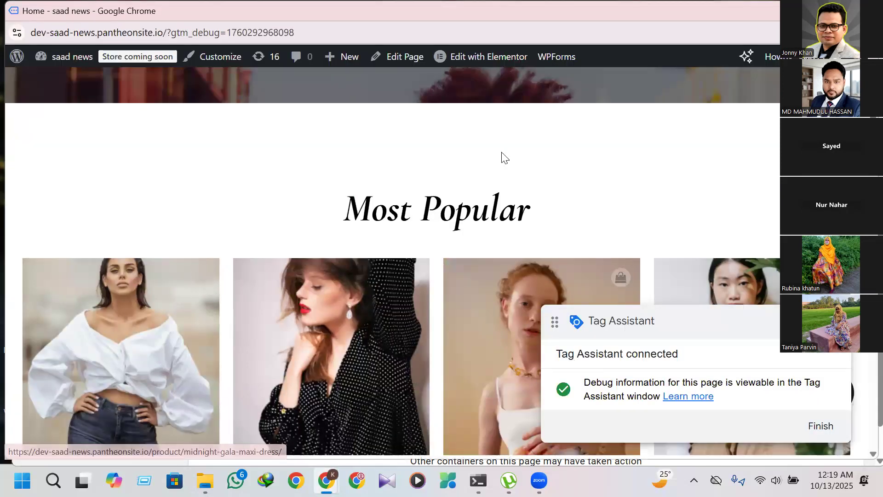
pyautogui.scroll(-7, 369, 199)
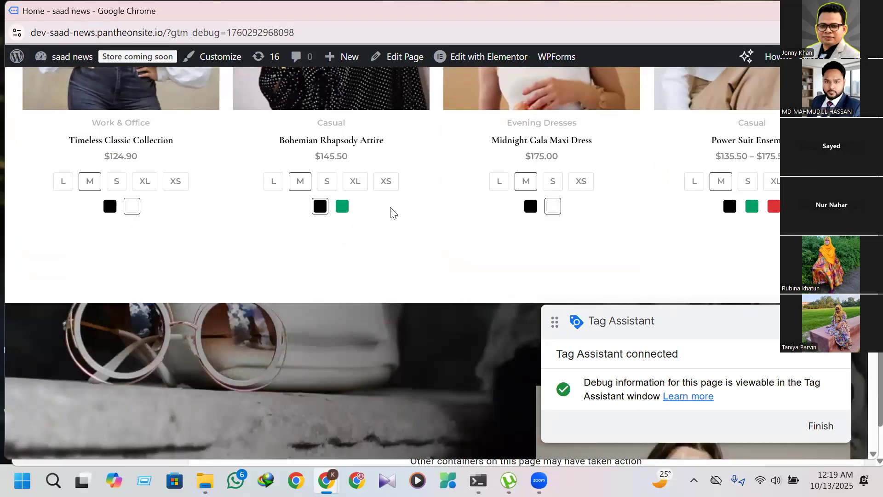
pyautogui.scroll(-5, 390, 212)
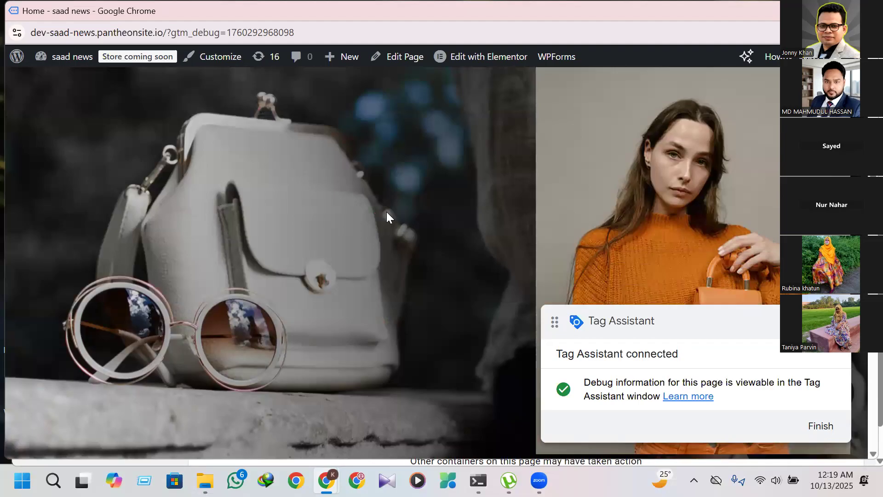
pyautogui.scroll(-5, 387, 215)
pyautogui.scroll(-15, 389, 214)
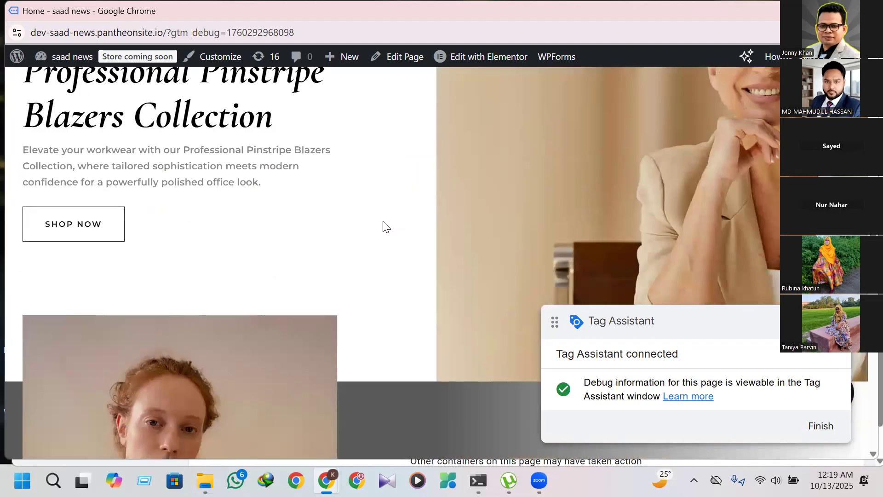
pyautogui.scroll(-10, 378, 223)
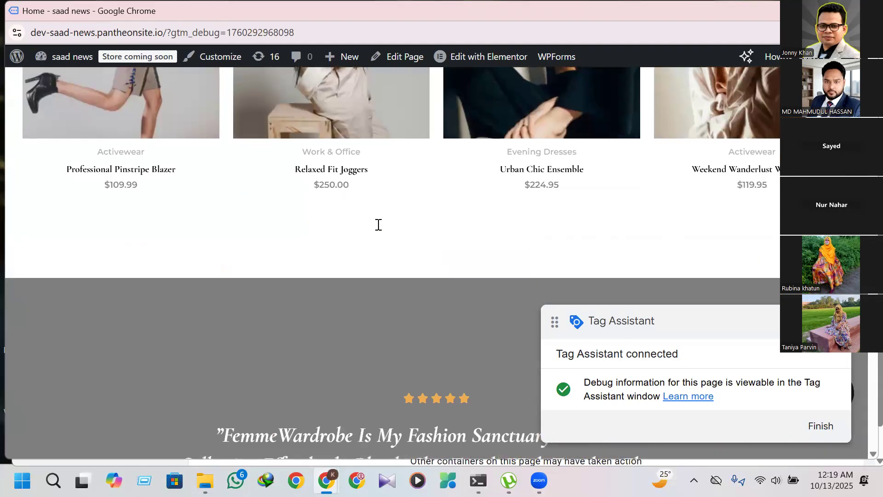
pyautogui.scroll(5, 380, 235)
pyautogui.scroll(20, 374, 246)
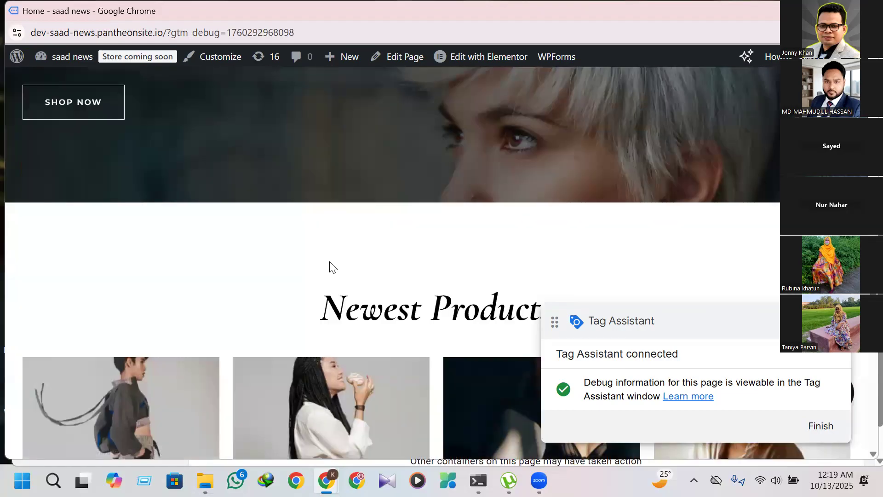
pyautogui.scroll(10, 335, 282)
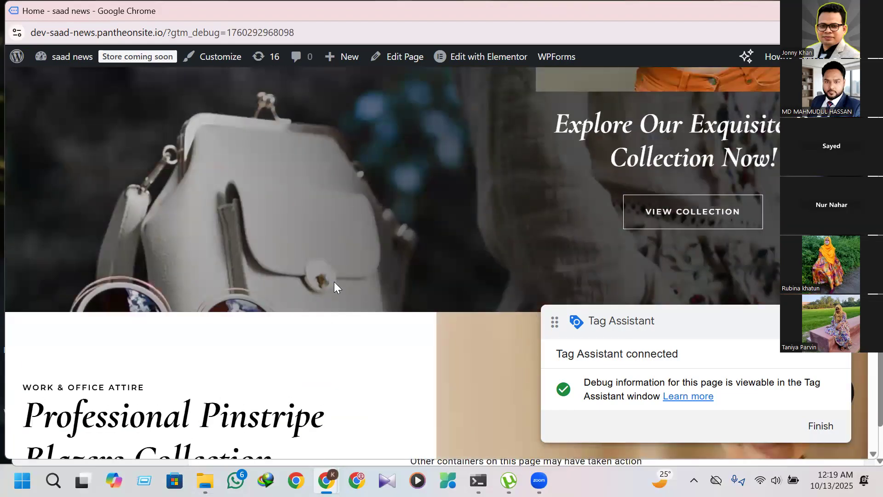
pyautogui.scroll(5, 337, 275)
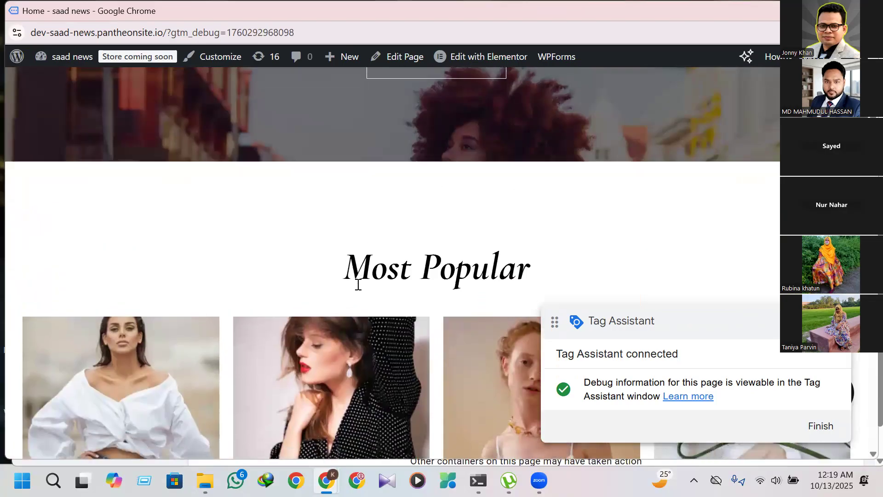
pyautogui.scroll(-3, 356, 281)
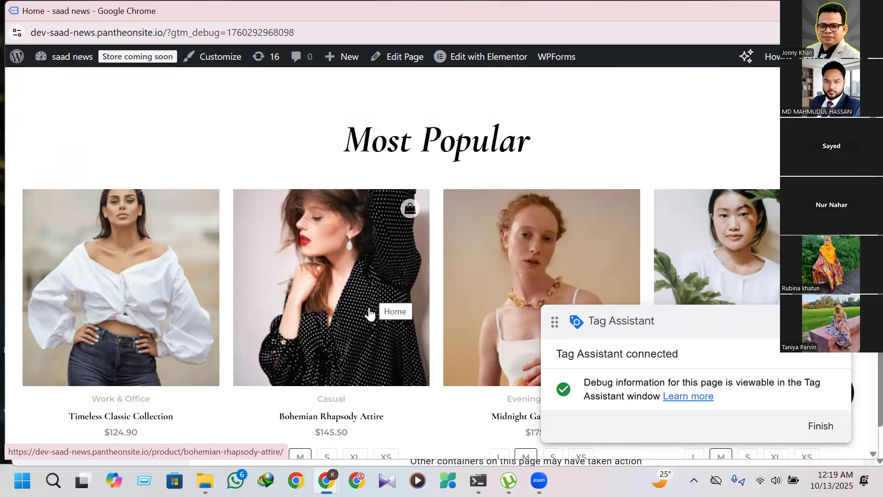
# Add Bohemian Rhapsody Attire to the cart from its product page, then bring the Tag Assistant window forward
pyautogui.click(332, 319)
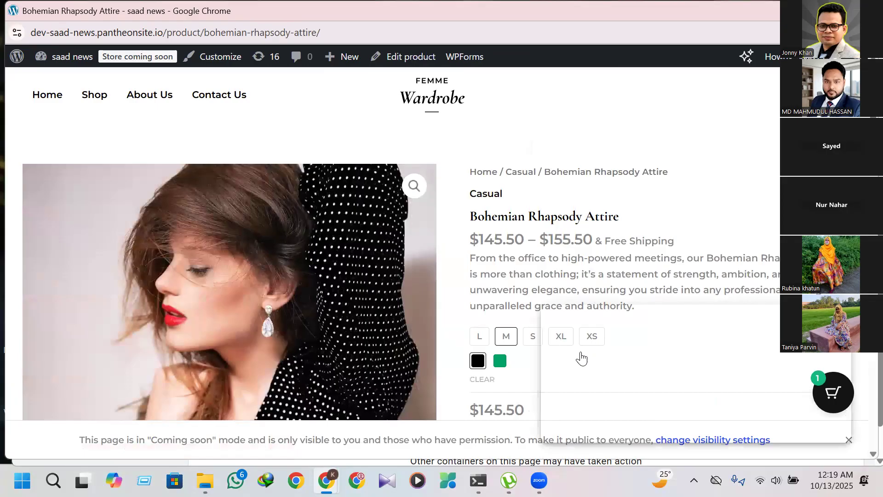
pyautogui.scroll(-3, 581, 357)
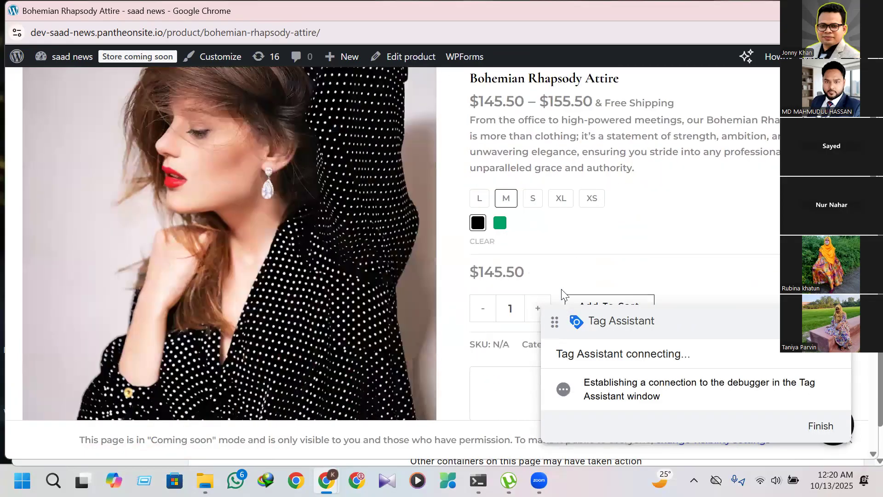
pyautogui.scroll(-2, 617, 230)
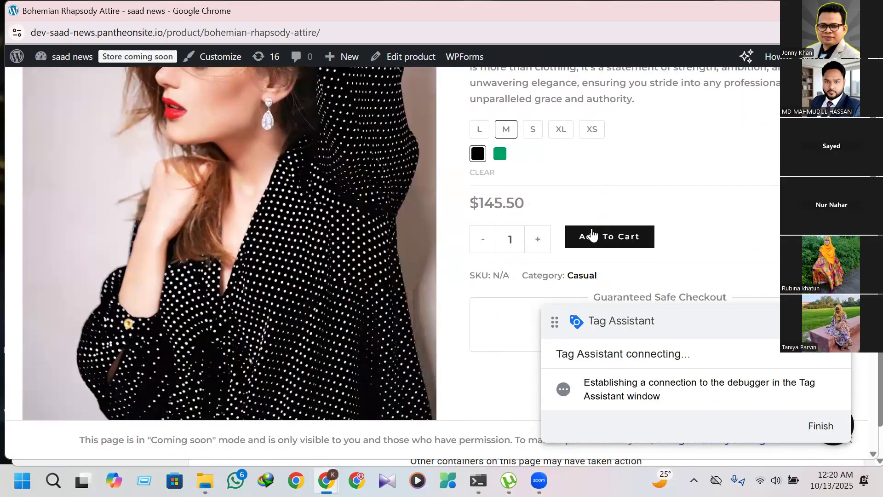
pyautogui.click(592, 233)
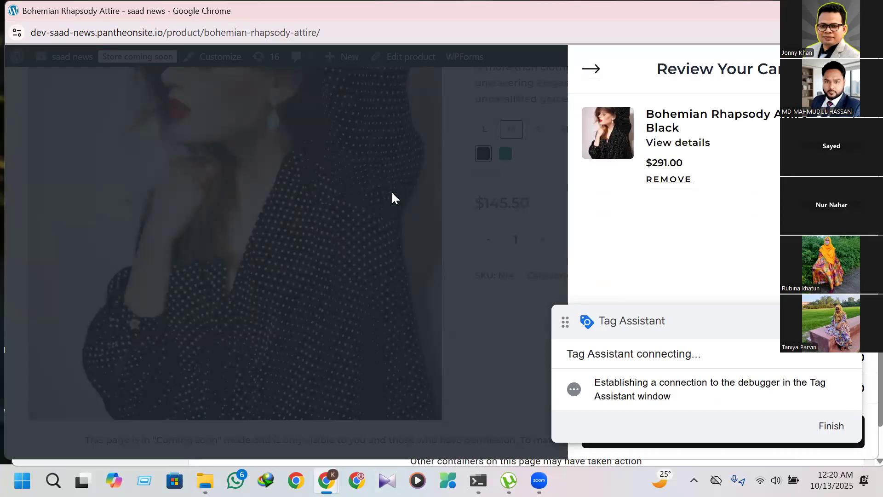
pyautogui.click(326, 480)
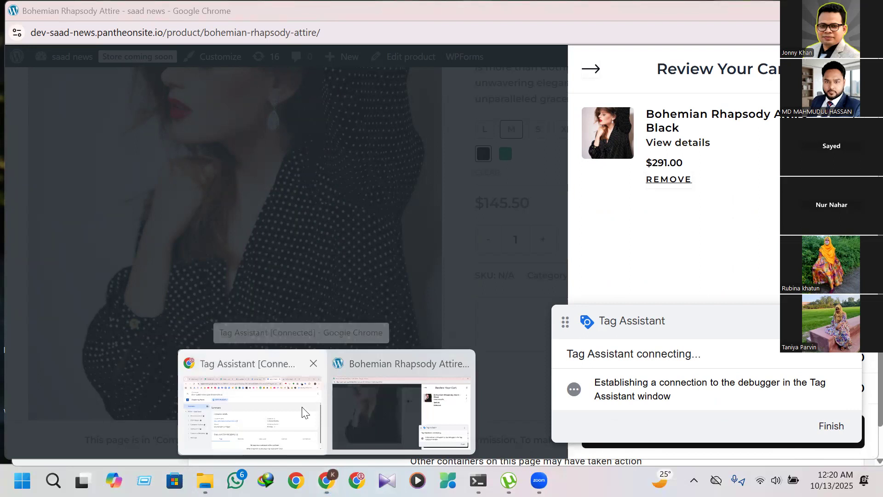
pyautogui.click(288, 411)
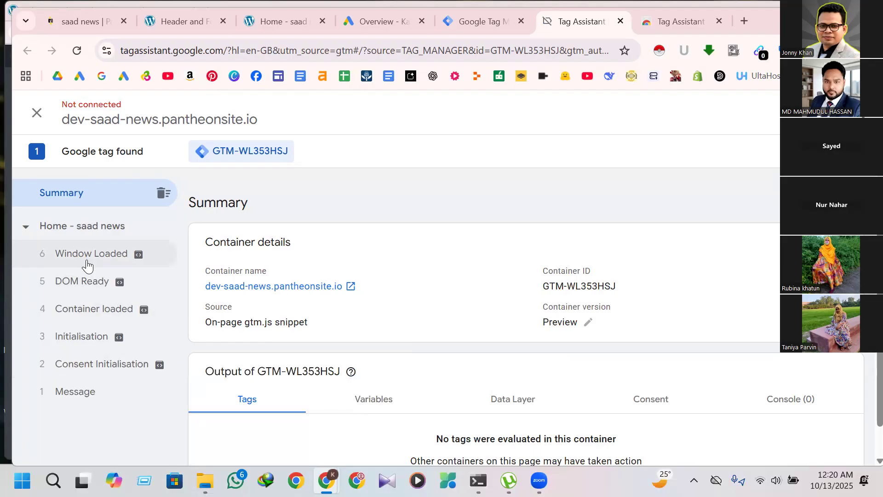
# Close the disconnected Tag Assistant debugging tab and confirm leaving the page
pyautogui.click(488, 20)
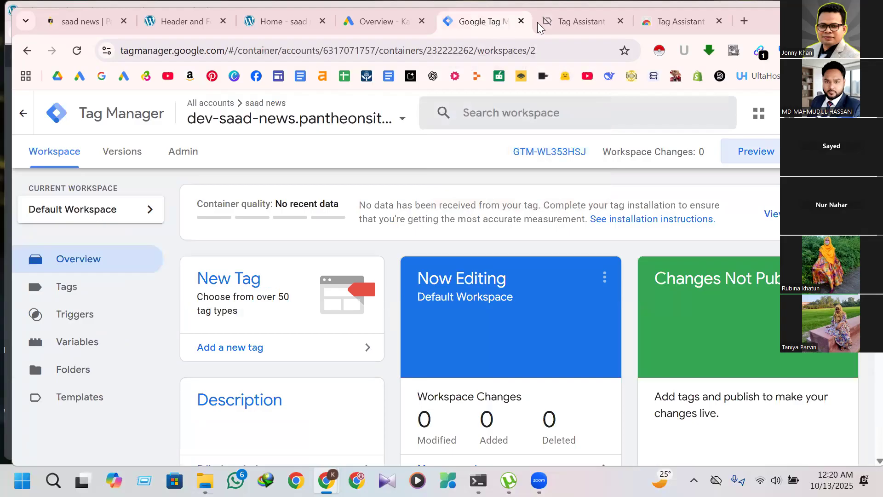
pyautogui.click(570, 23)
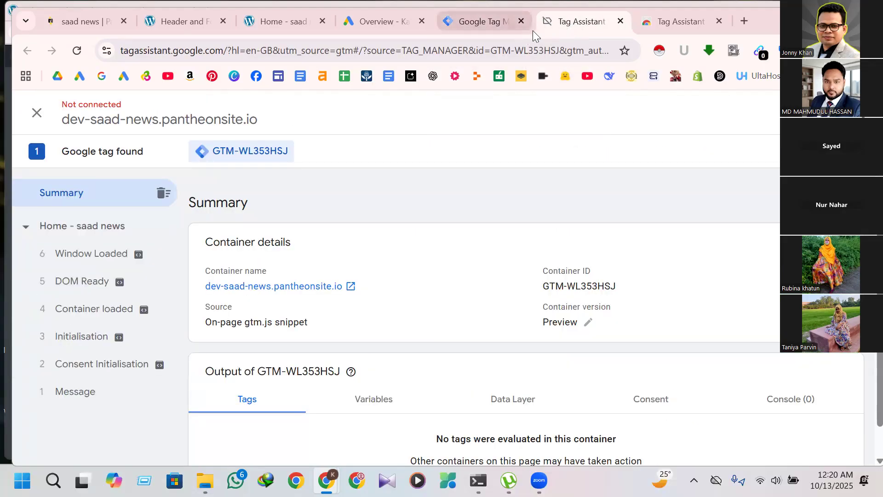
pyautogui.click(620, 22)
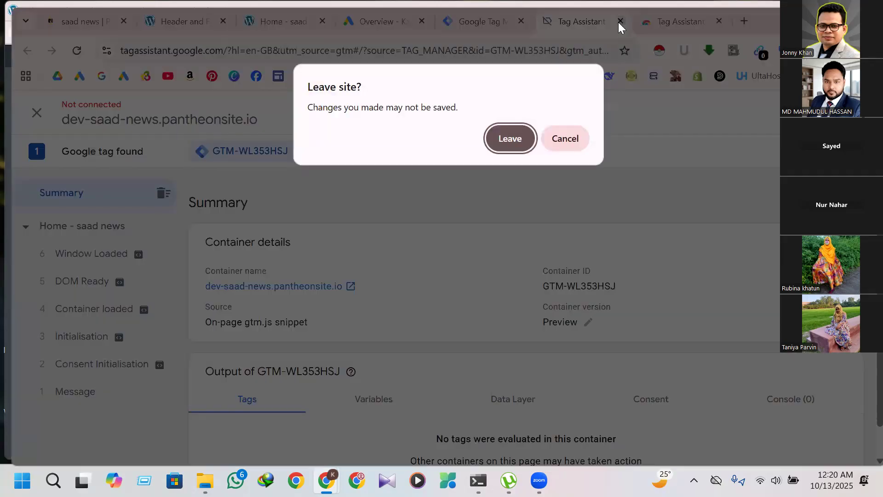
pyautogui.click(515, 133)
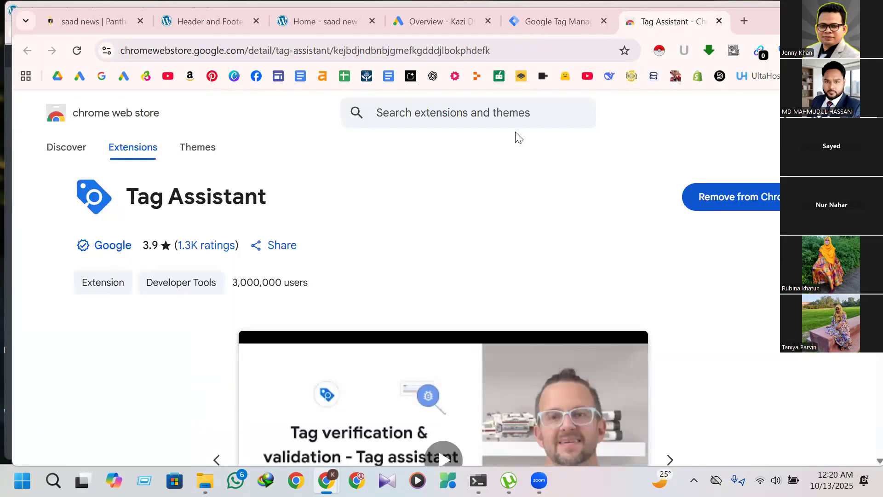
# Start a Tag Manager Preview of container GTM-WL353HSJ and connect Tag Assistant to the store
pyautogui.click(529, 24)
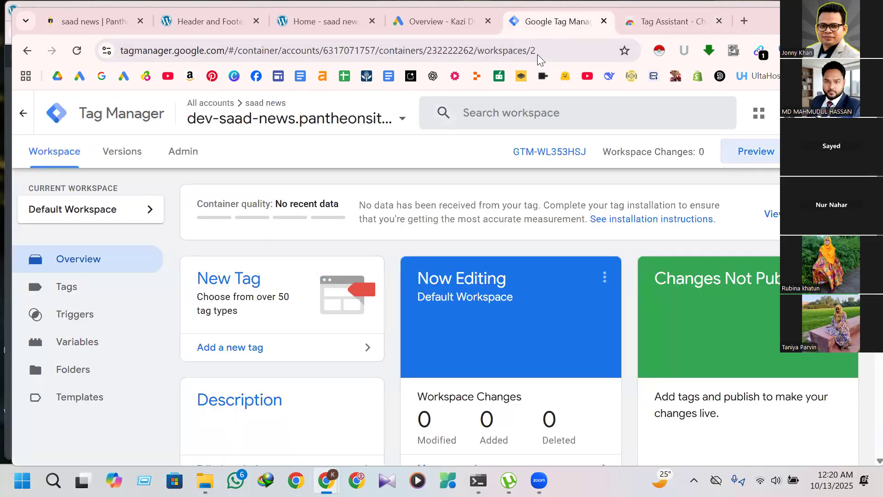
pyautogui.click(750, 156)
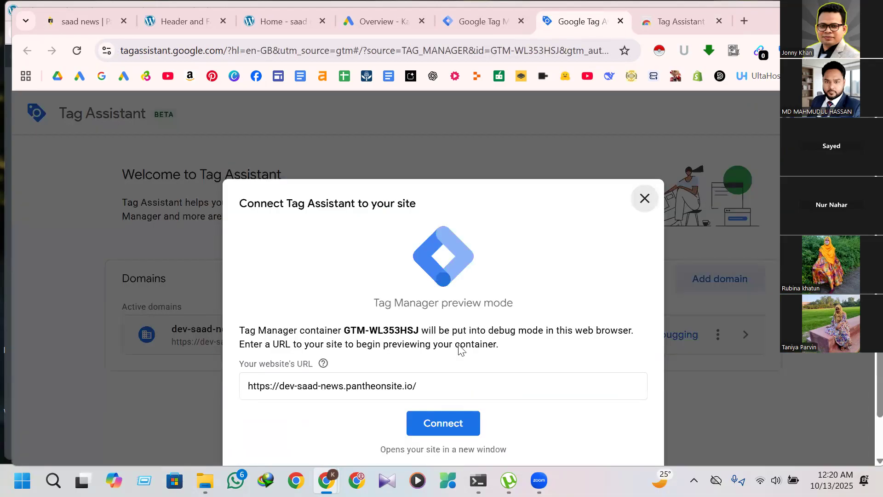
pyautogui.click(450, 424)
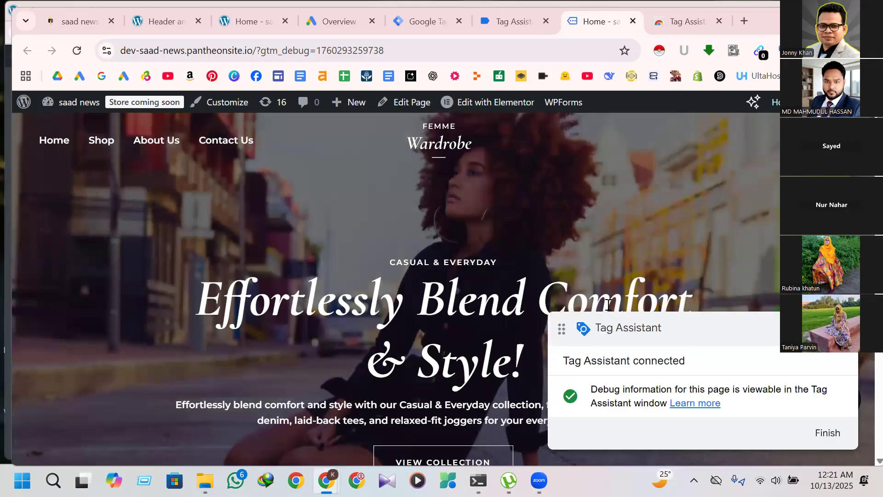
# Scroll to the product grid and open the Bohemian Rhapsody Attire page ($145.50) in debug mode
pyautogui.scroll(-10, 485, 192)
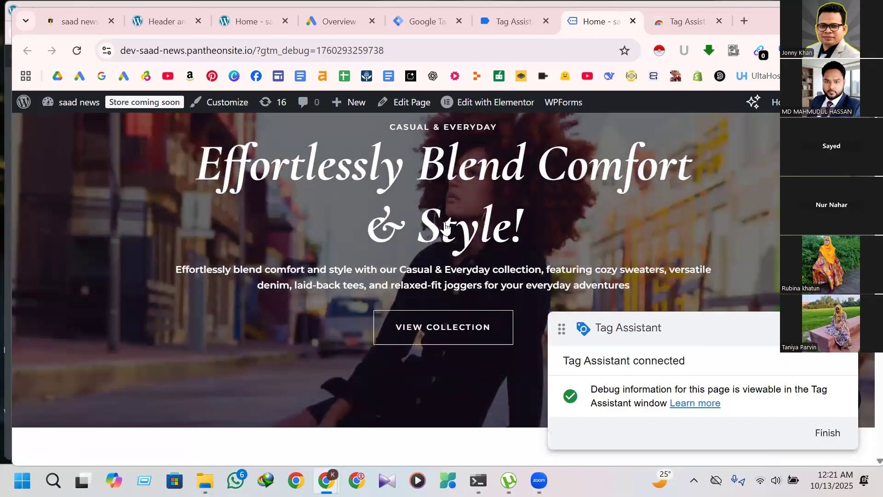
pyautogui.scroll(-4, 436, 236)
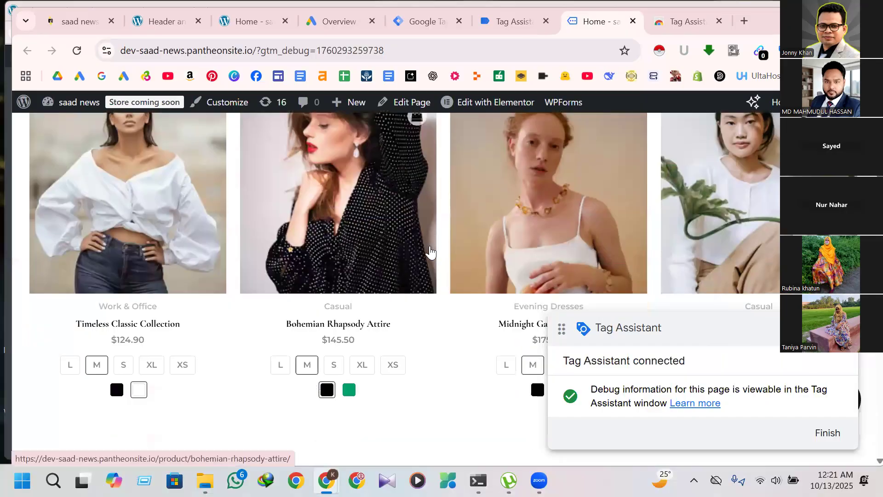
pyautogui.click(398, 188)
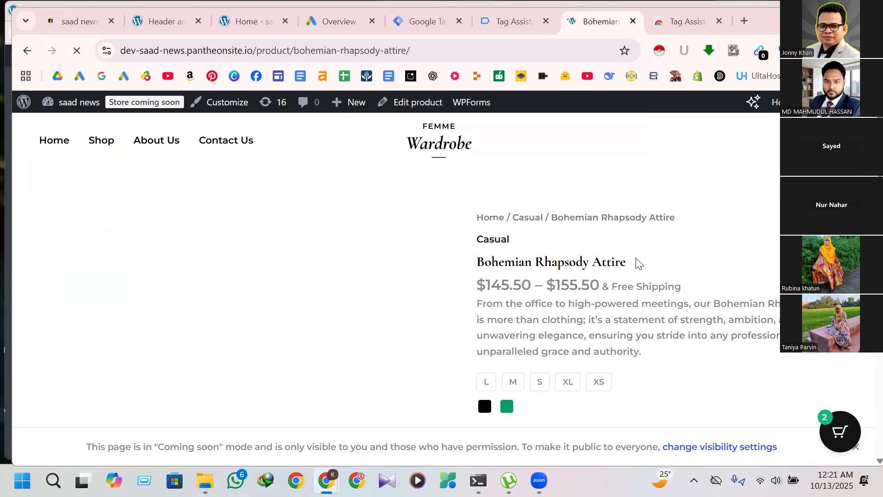
pyautogui.scroll(-3, 637, 262)
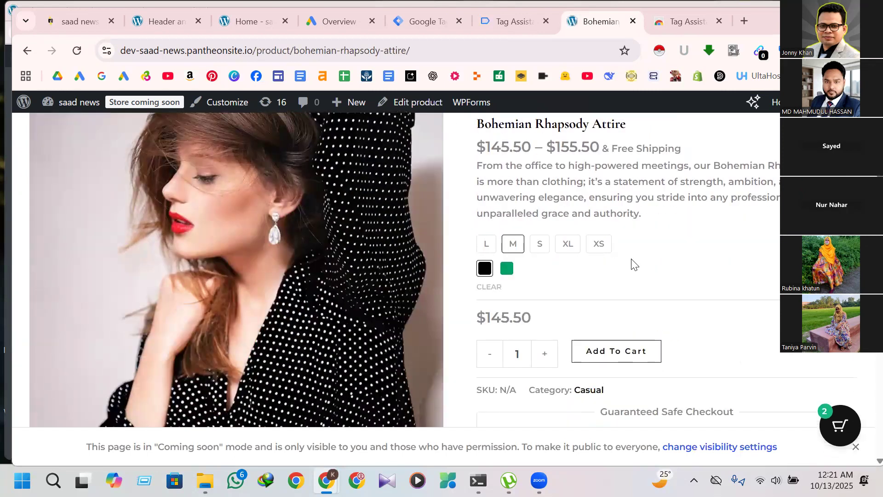
pyautogui.scroll(-2, 632, 262)
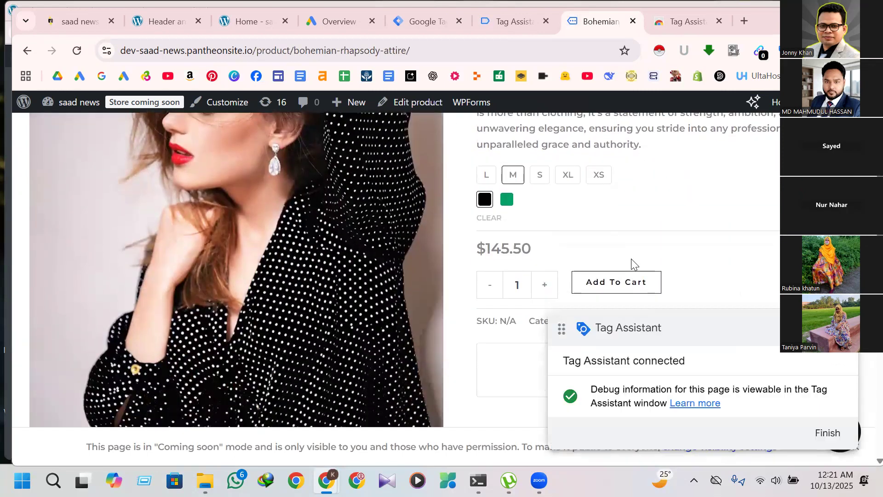
# Add the black Bohemian Rhapsody Attire to the cart, move the Tag Assistant notice aside, and proceed to checkout
pyautogui.click(618, 281)
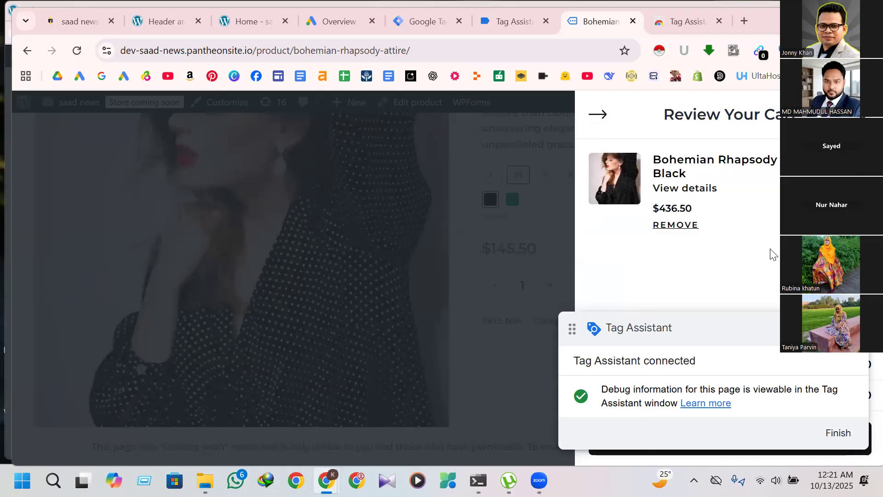
pyautogui.moveTo(740, 323); pyautogui.dragTo(590, 301)
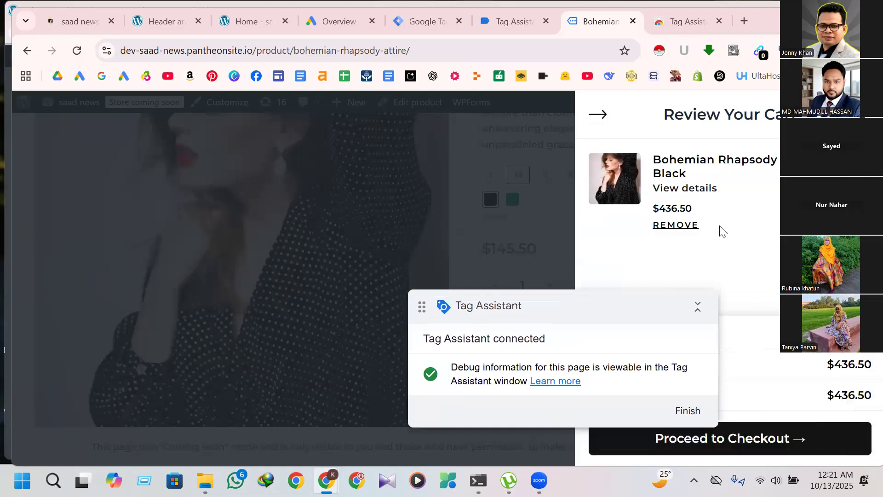
pyautogui.moveTo(494, 279); pyautogui.dragTo(125, 221)
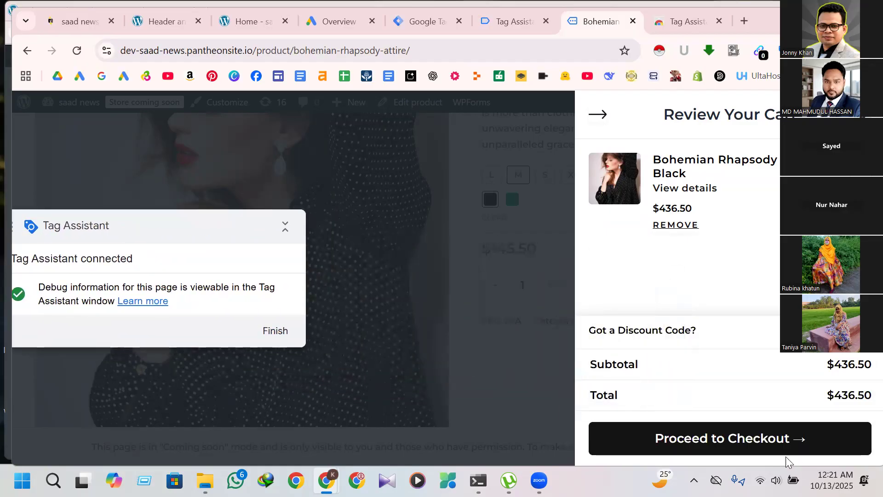
pyautogui.click(715, 442)
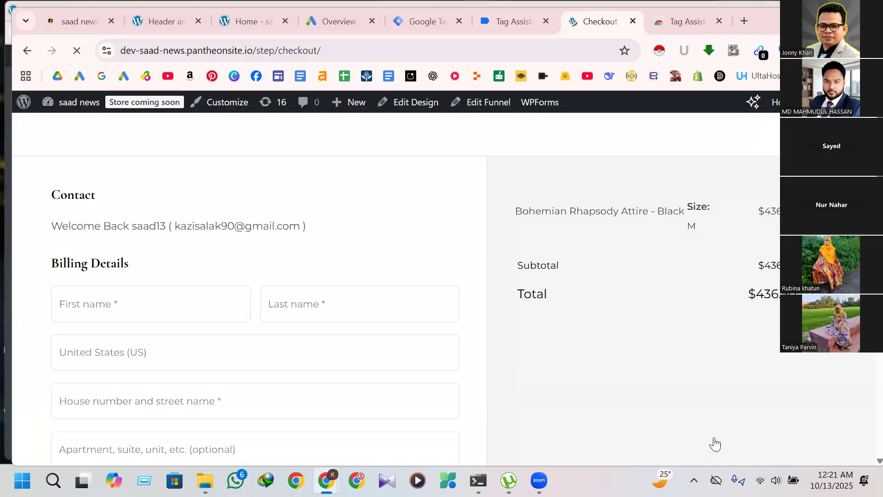
# Enter the customer's first and last name in the billing name fields
pyautogui.click(184, 315)
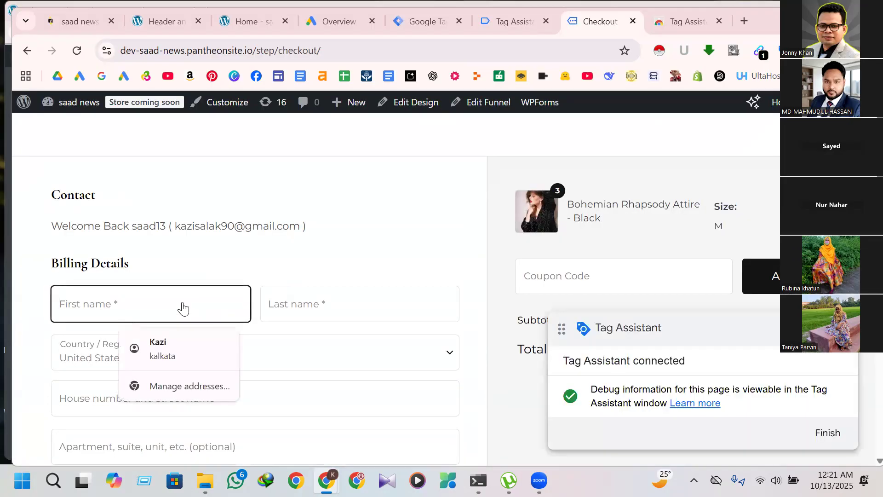
pyautogui.write('so')
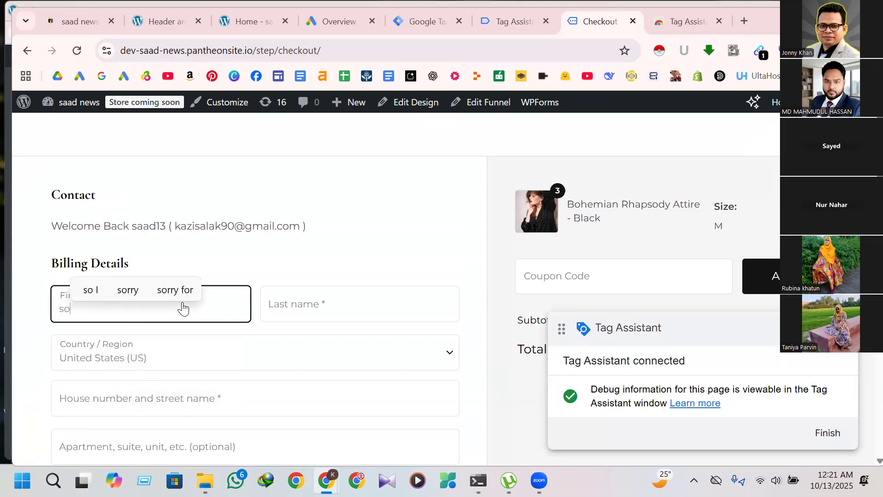
pyautogui.press('BackSpace')
pyautogui.press('BackSpace')
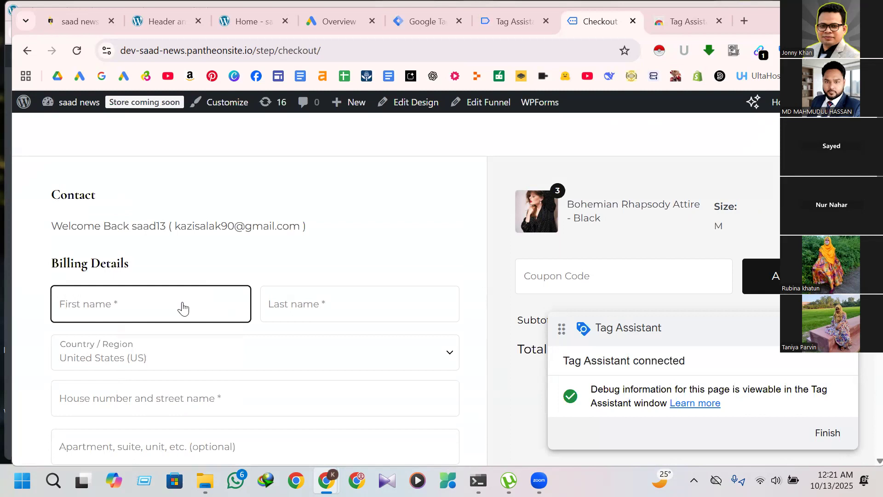
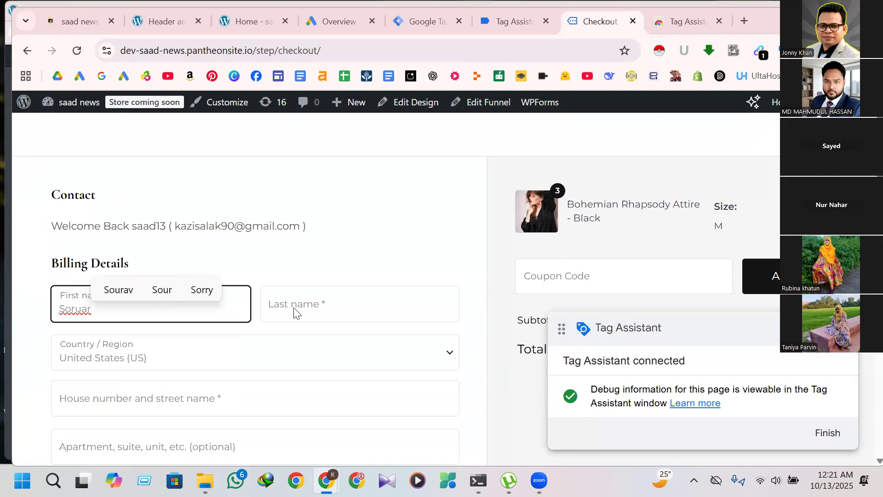
pyautogui.click(300, 311)
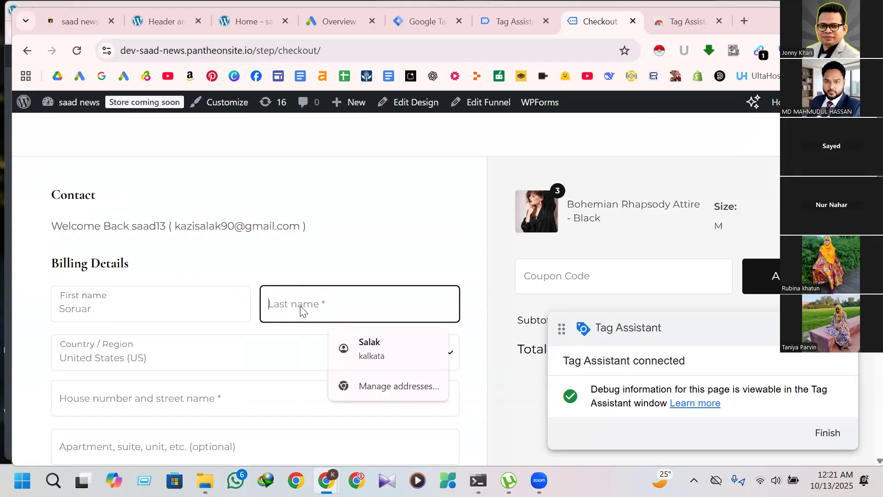
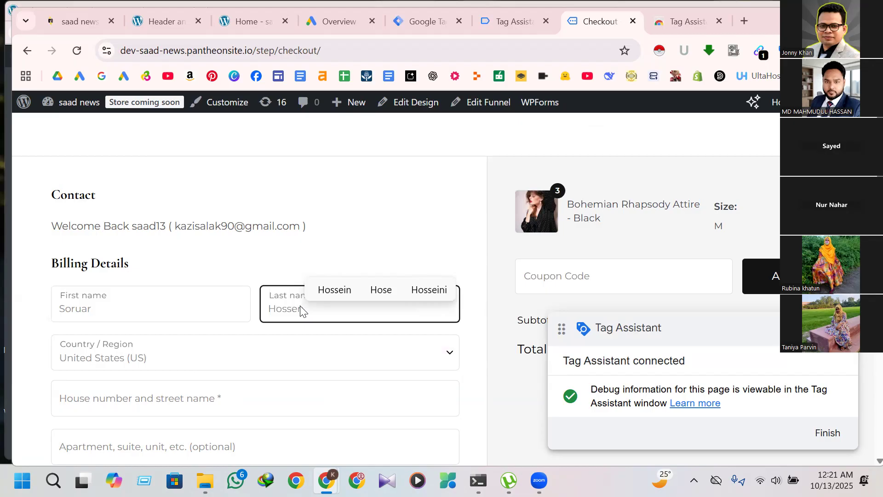
# Set the billing Country / Region to Bangladesh by searching 'ban'
pyautogui.click(191, 365)
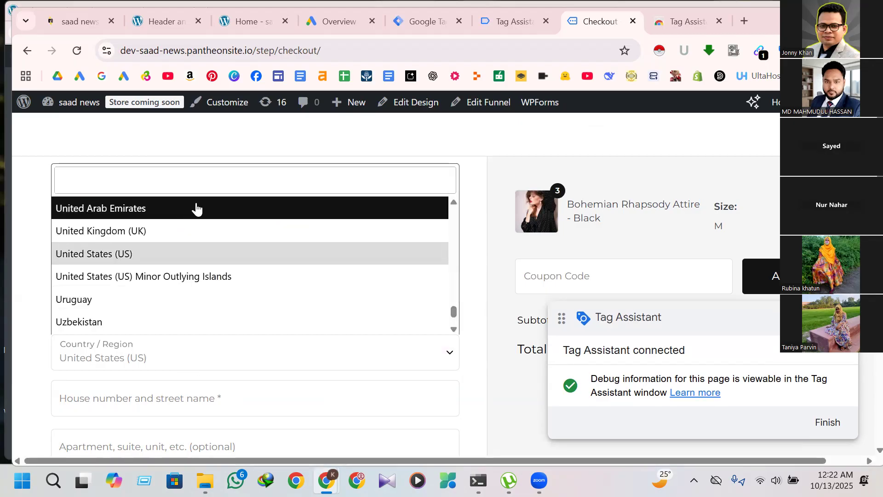
pyautogui.write('ban')
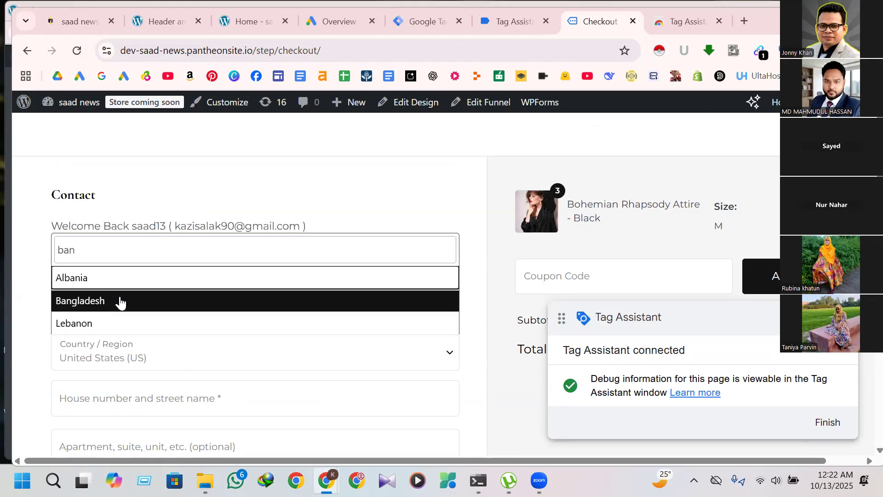
pyautogui.click(89, 303)
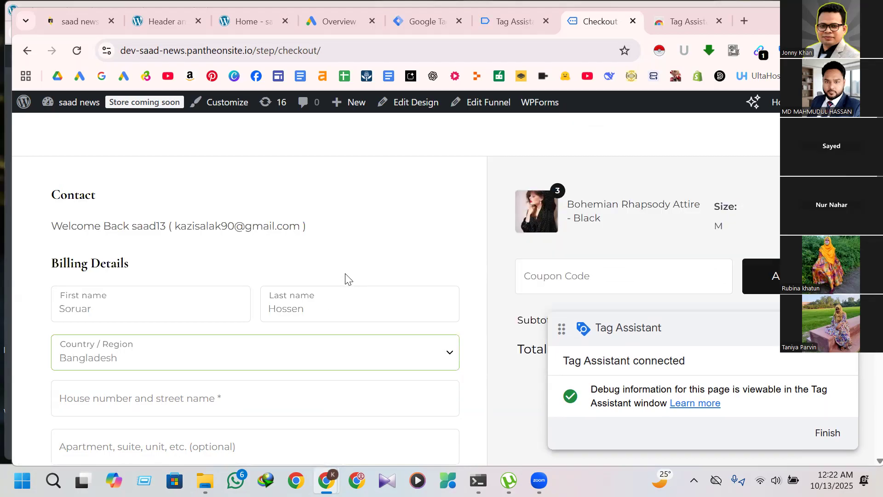
pyautogui.scroll(-3, 253, 325)
pyautogui.scroll(-2, 200, 363)
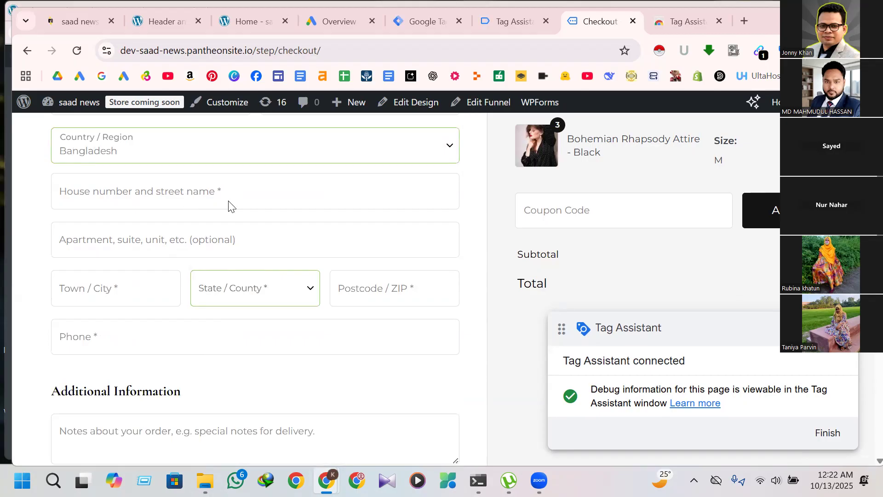
# Enter 'Dhaka' as the checkout street address, removing the extra text
pyautogui.click(208, 195)
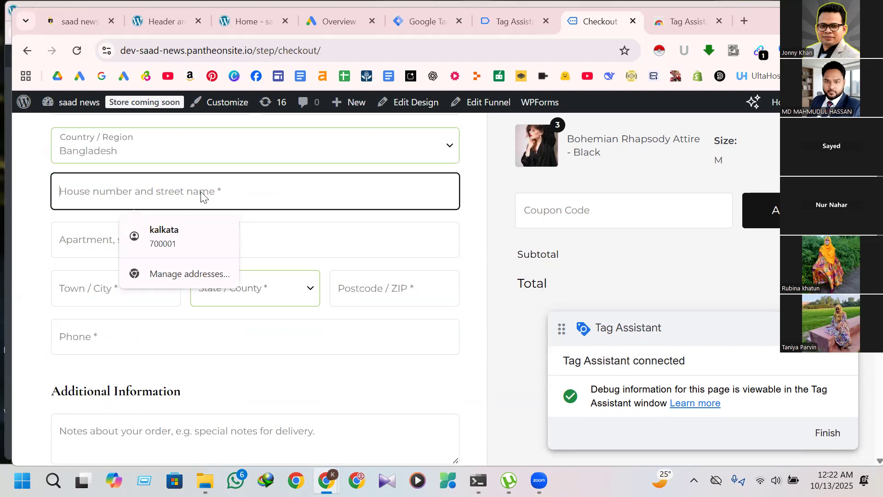
pyautogui.write('Dhaka,bangla')
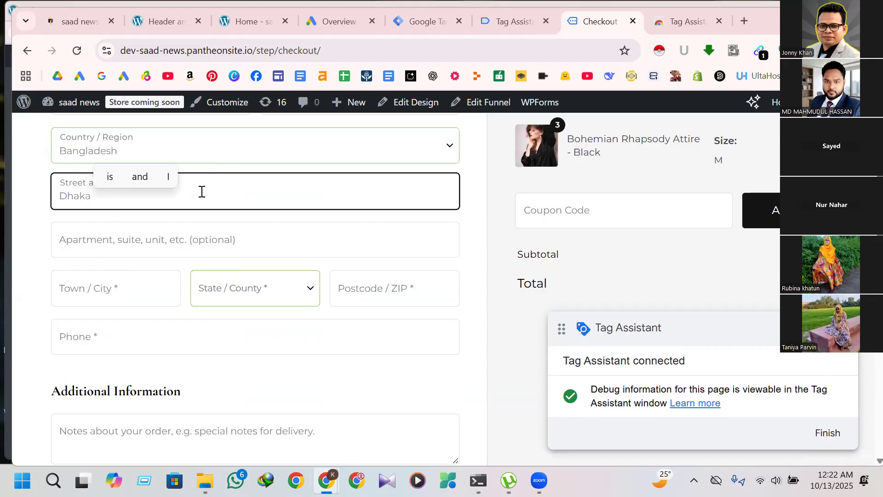
pyautogui.press('BackSpace')
pyautogui.write(',bangla')
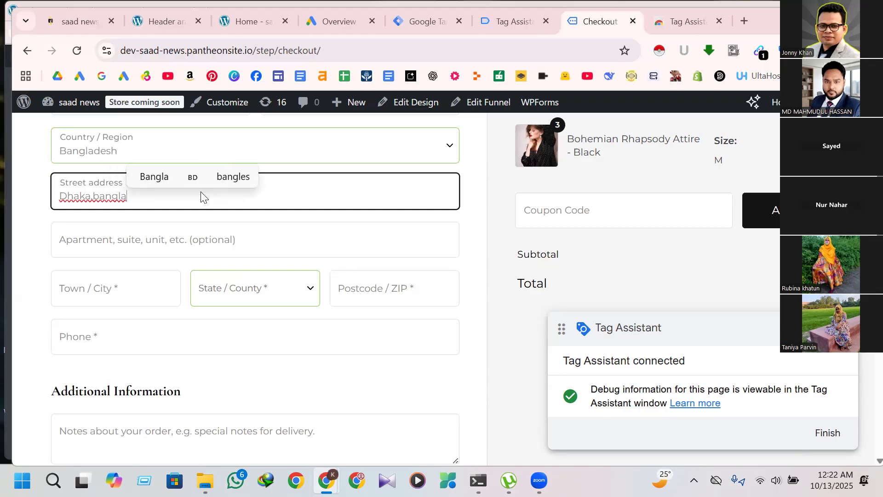
pyautogui.press('BackSpace')
pyautogui.press('BackSpace')
pyautogui.press('BackSpace')
pyautogui.press('BackSpace')
pyautogui.press('BackSpace')
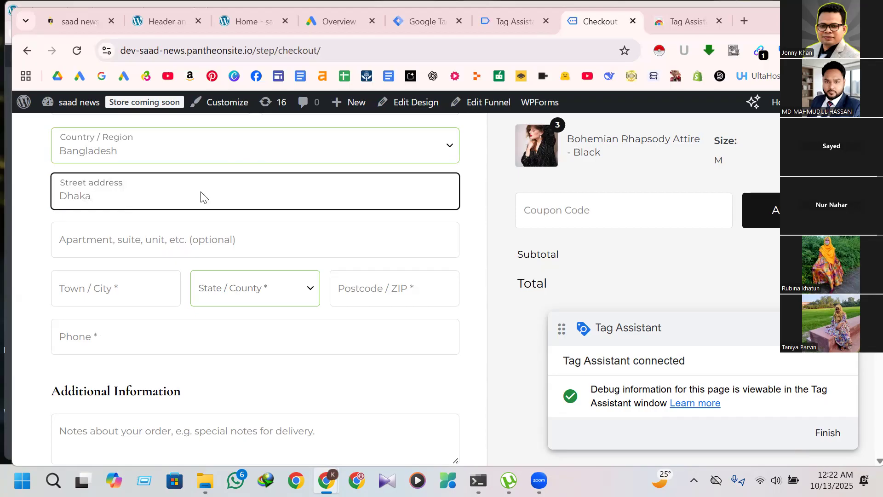
# Fill in Town / City as Dhaka and choose Dhaka as the district
pyautogui.click(131, 303)
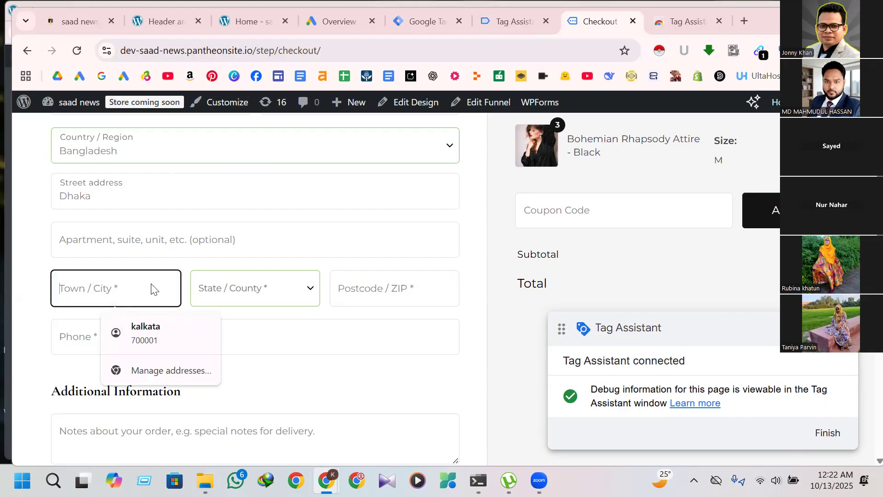
pyautogui.write('Dhaka')
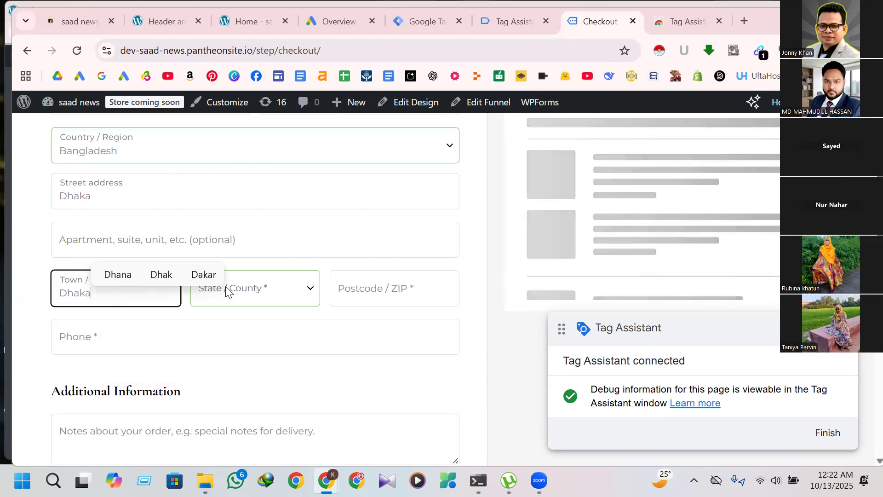
pyautogui.click(252, 288)
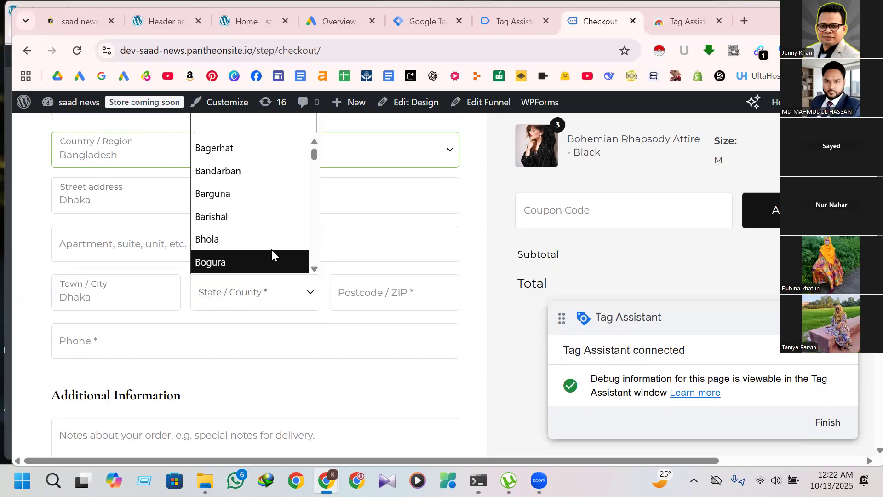
pyautogui.scroll(-3, 250, 202)
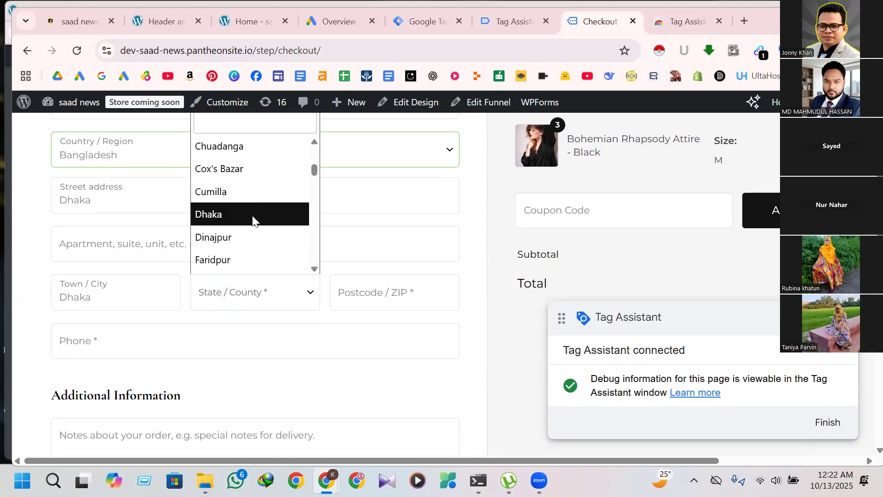
pyautogui.click(249, 221)
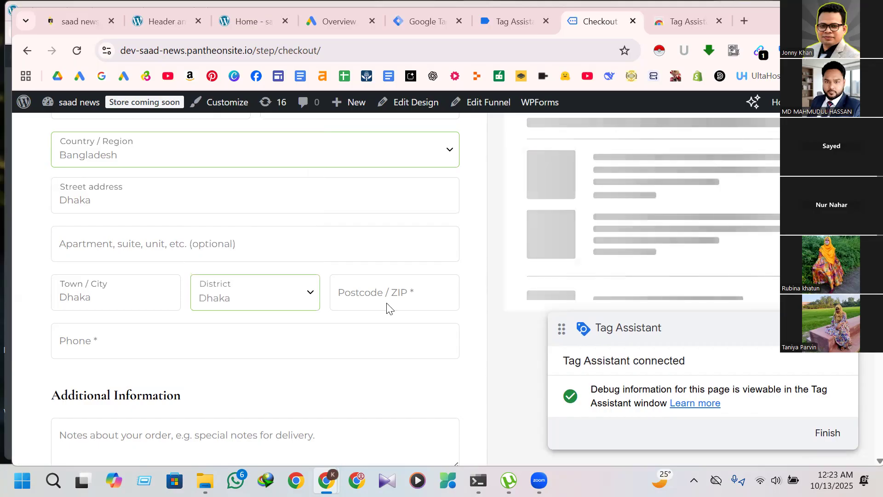
pyautogui.click(375, 301)
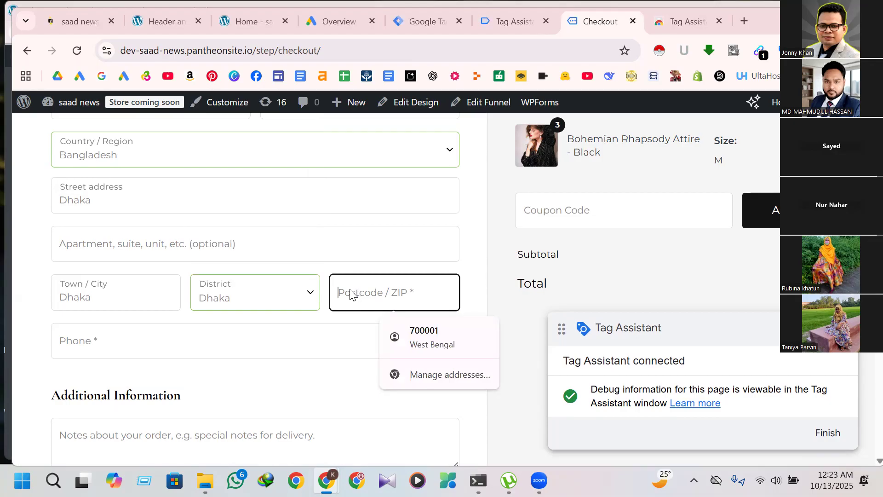
# Enter postcode 6000 and the contact phone number
pyautogui.write('60')
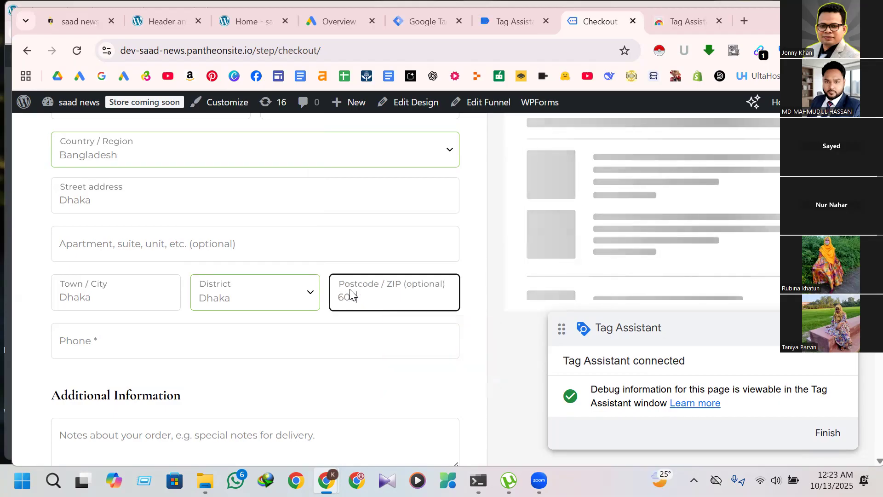
pyautogui.write('00')
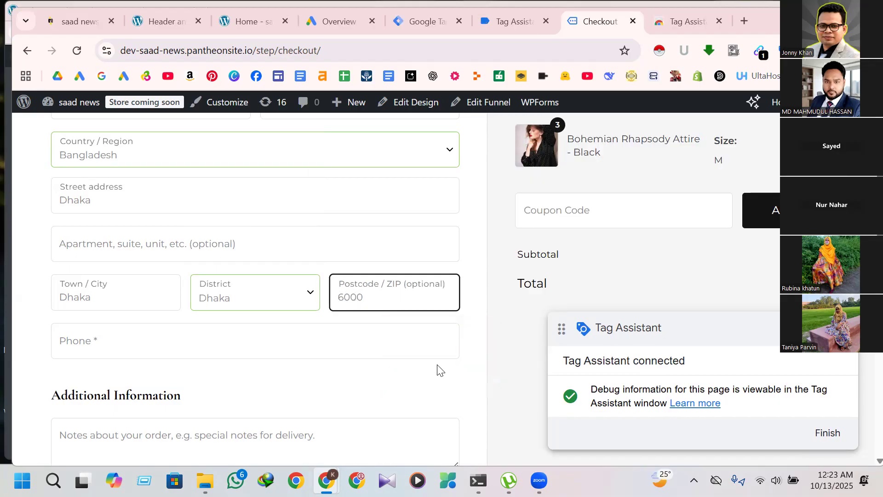
pyautogui.scroll(-1, 256, 357)
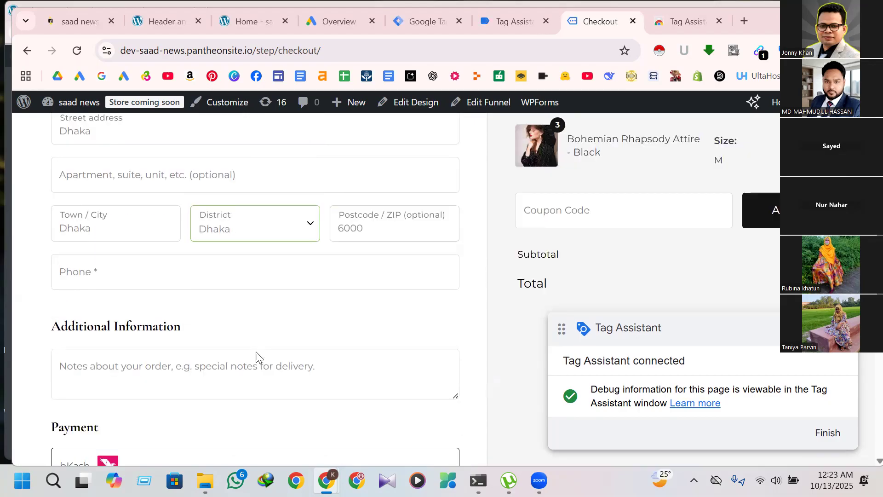
pyautogui.click(155, 279)
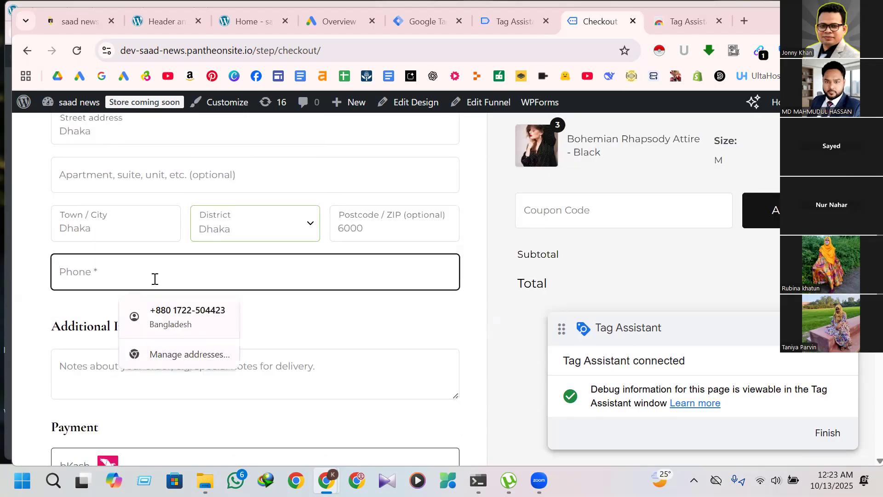
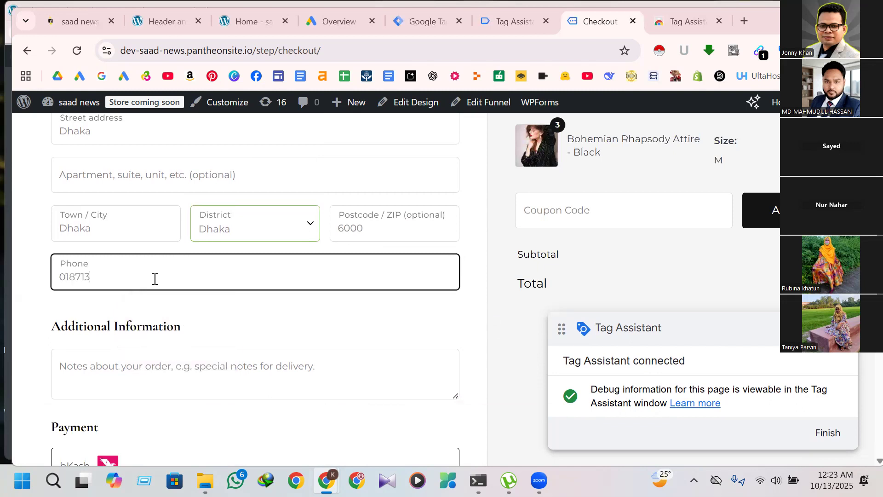
pyautogui.scroll(-1, 200, 335)
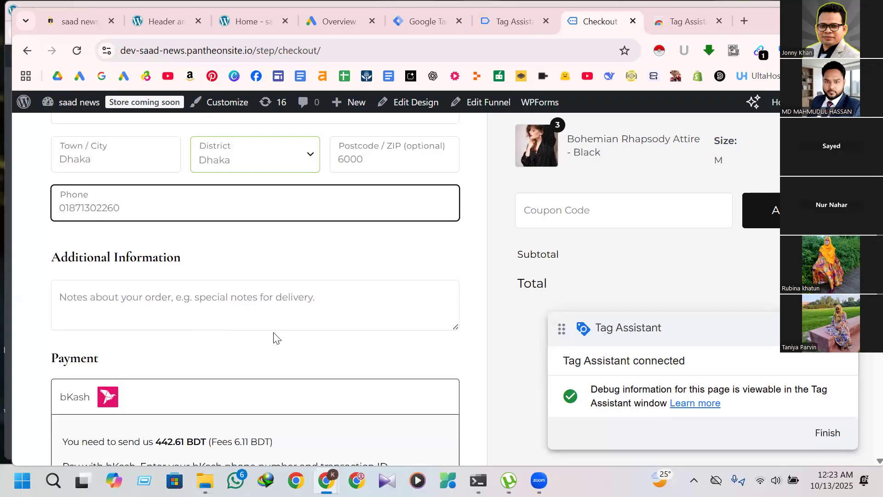
pyautogui.click(174, 302)
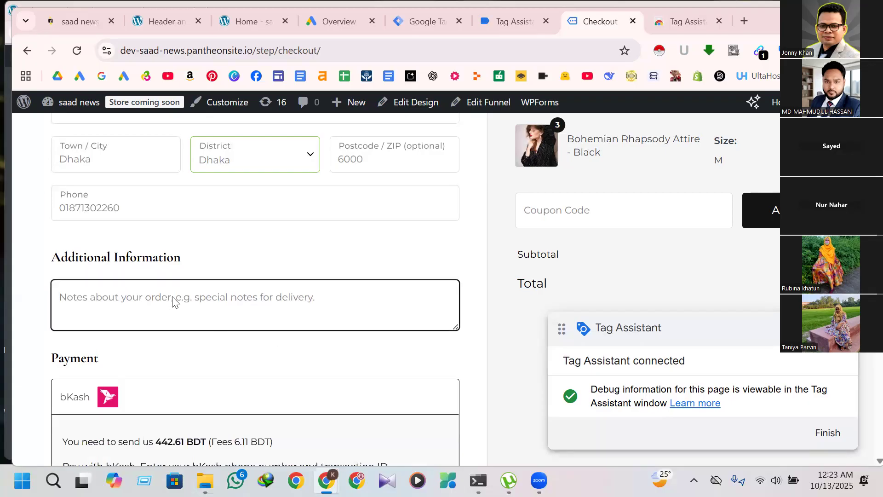
# Fill in the bKash phone number and the bKash transaction ID
pyautogui.scroll(-3, 199, 283)
pyautogui.scroll(-4, 199, 283)
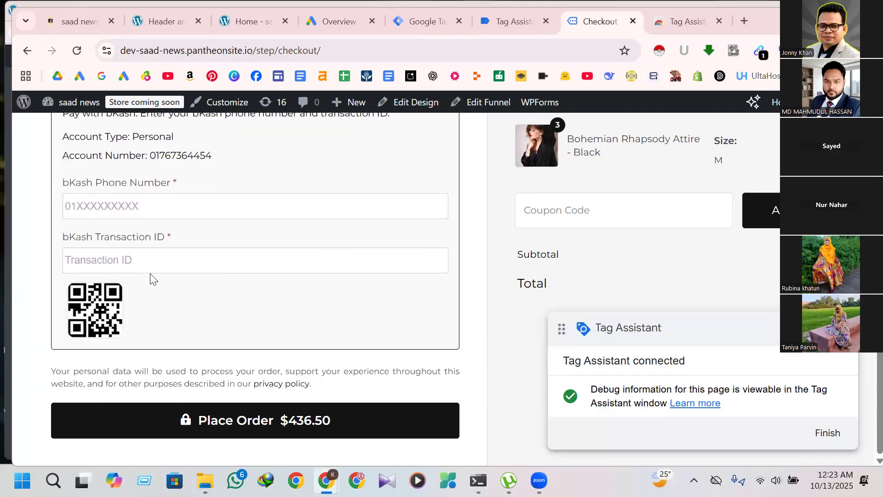
pyautogui.click(139, 210)
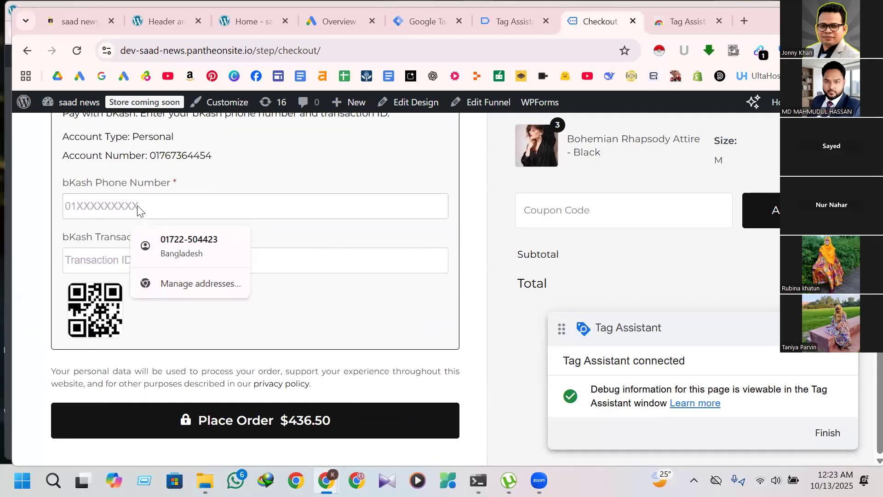
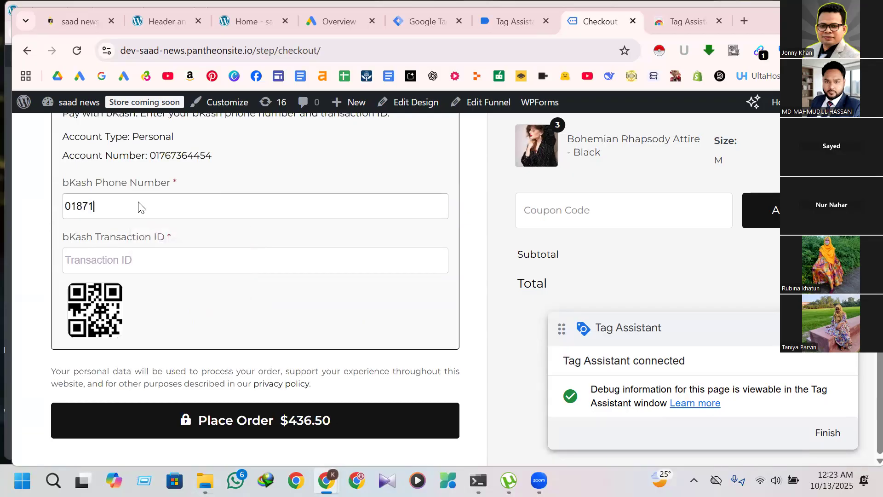
pyautogui.click(155, 266)
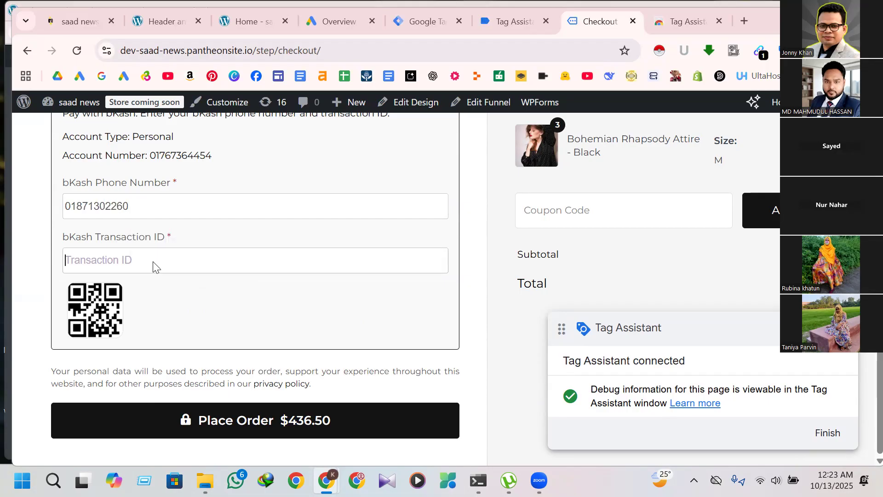
pyautogui.write('uhuhyhu9yyiiuiopigfpiuo8')
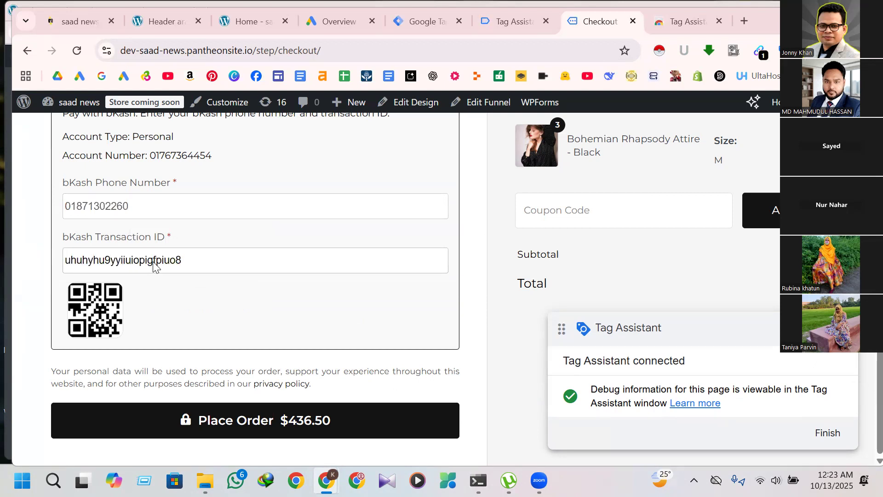
pyautogui.press('BackSpace')
pyautogui.press('BackSpace')
pyautogui.press('BackSpace')
pyautogui.press('BackSpace')
pyautogui.press('BackSpace')
pyautogui.press('BackSpace')
pyautogui.press('BackSpace')
pyautogui.press('BackSpace')
pyautogui.press('BackSpace')
pyautogui.press('BackSpace')
pyautogui.press('BackSpace')
pyautogui.press('BackSpace')
pyautogui.press('BackSpace')
pyautogui.press('BackSpace')
pyautogui.press('BackSpace')
pyautogui.press('BackSpace')
pyautogui.press('BackSpace')
pyautogui.press('BackSpace')
pyautogui.press('BackSpace')
pyautogui.press('BackSpace')
pyautogui.press('BackSpace')
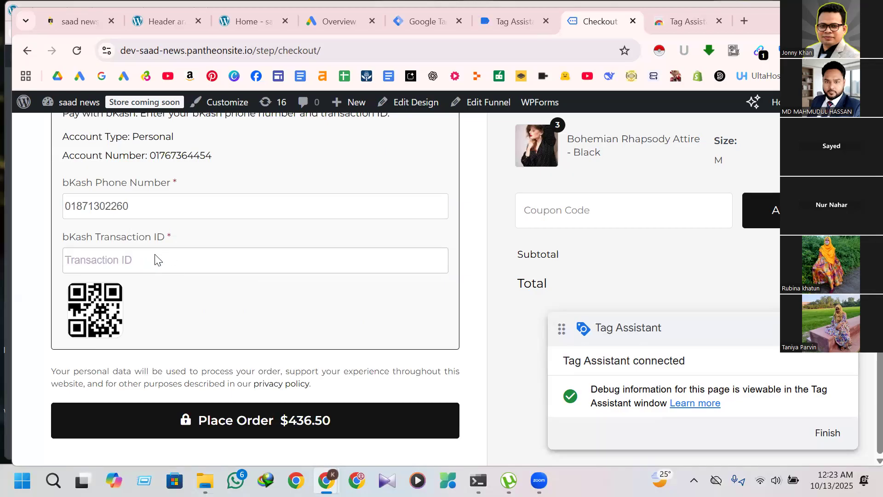
pyautogui.write('Fr')
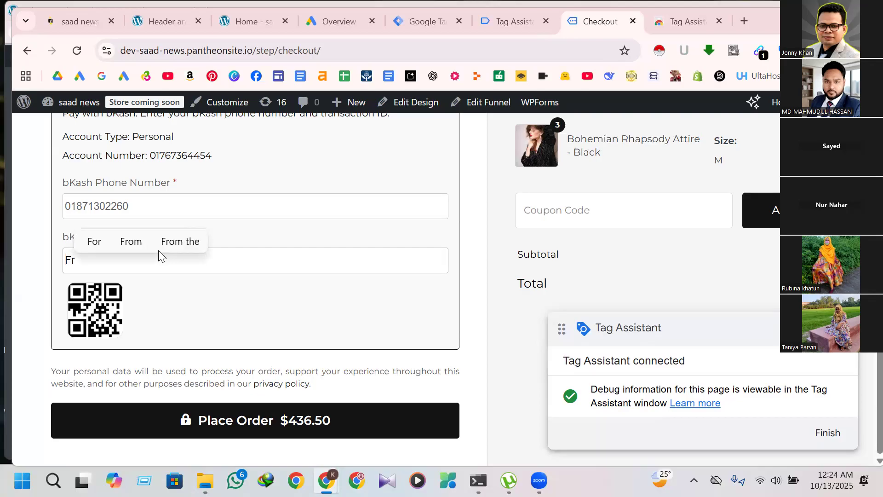
pyautogui.press('BackSpace')
pyautogui.press('BackSpace')
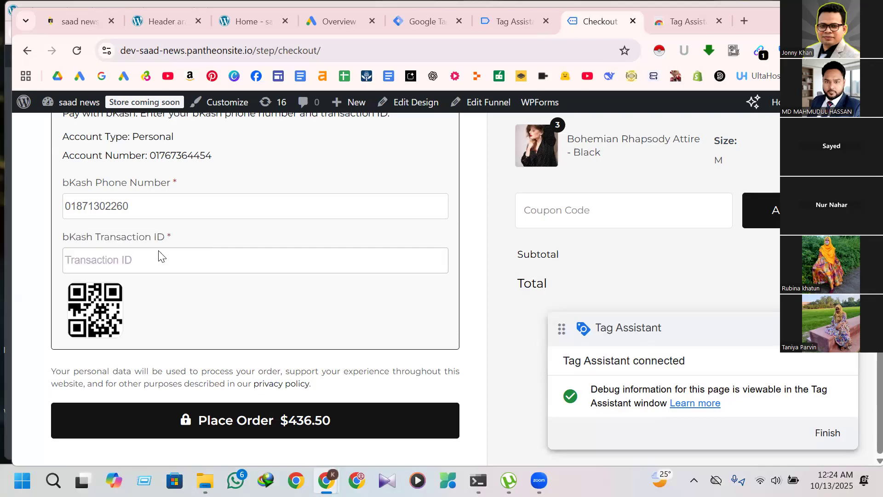
pyautogui.write('F')
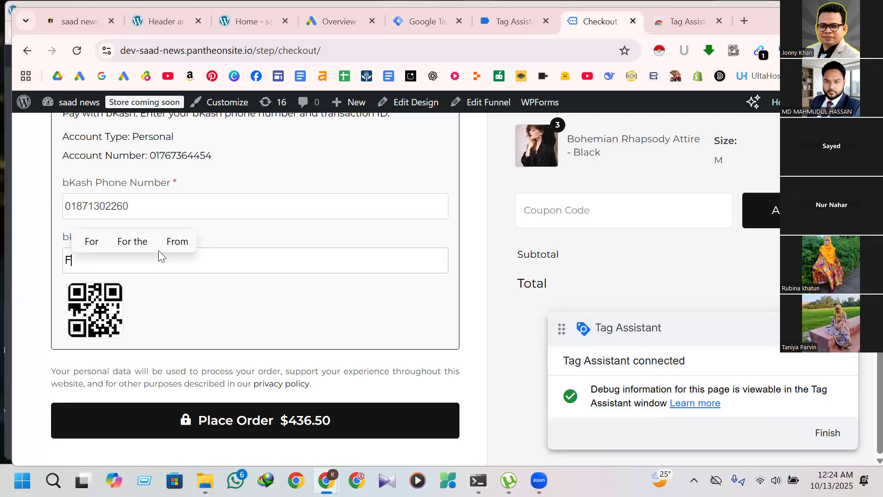
pyautogui.write('xyZwdk')
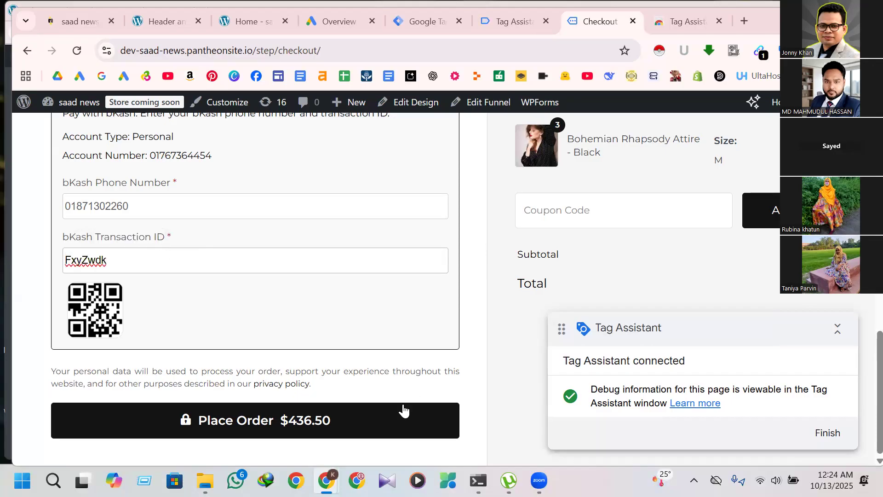
# Place the order, then switch to the Tag Assistant window showing it is connected
pyautogui.click(263, 427)
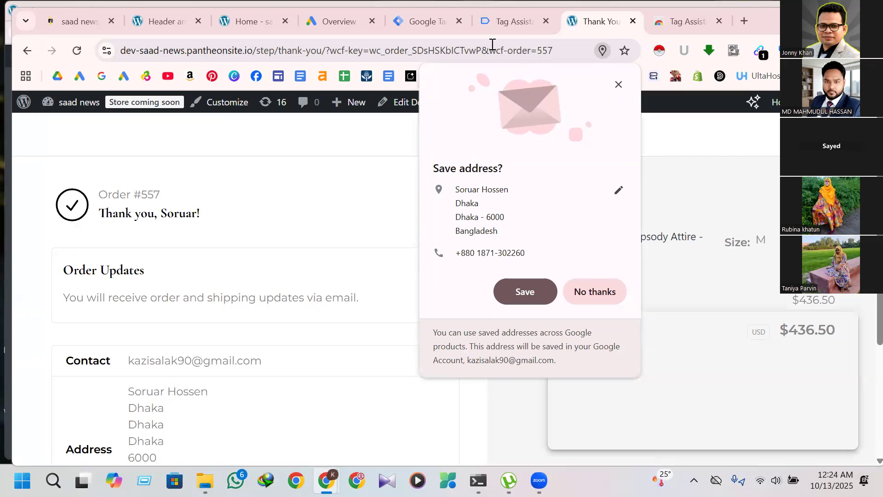
pyautogui.click(504, 19)
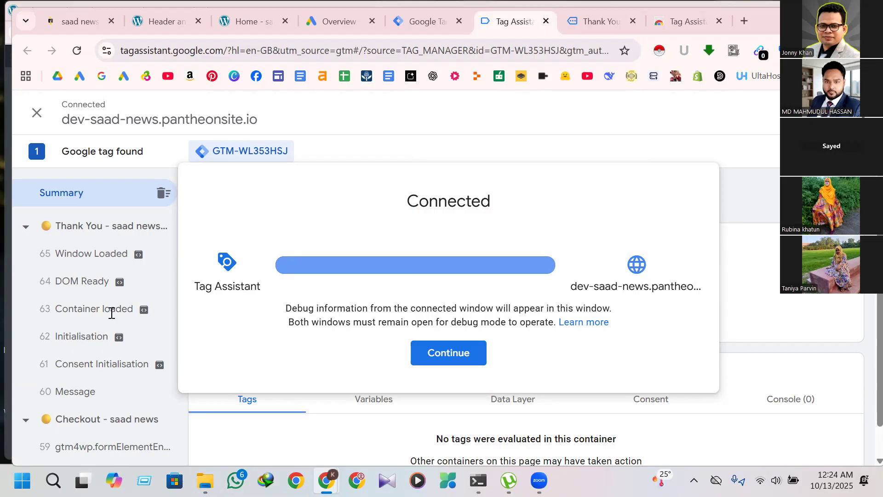
pyautogui.click(437, 352)
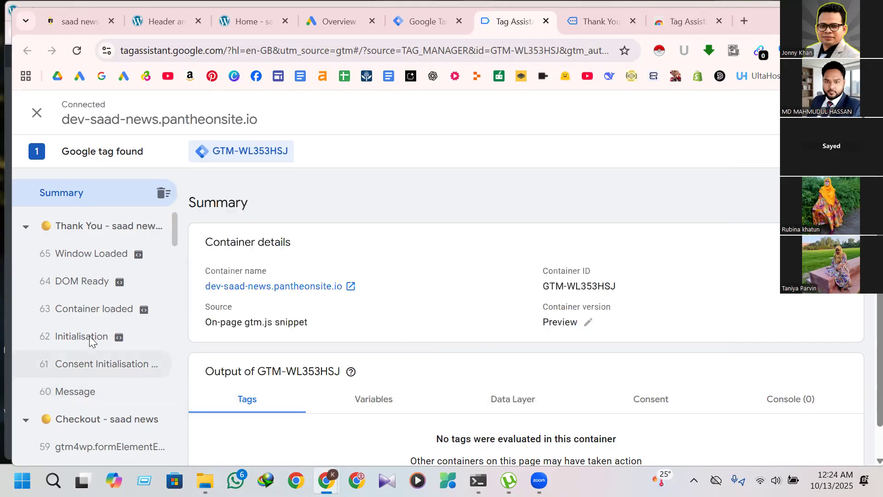
pyautogui.scroll(-5, 91, 334)
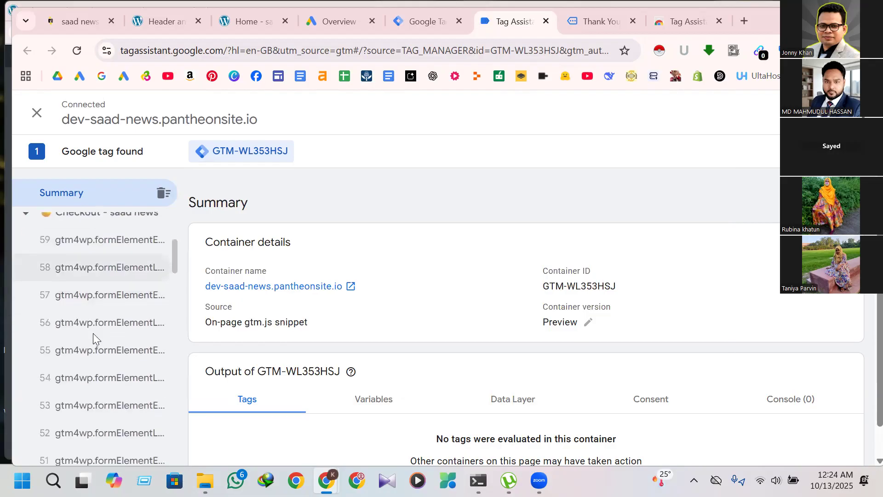
pyautogui.scroll(5, 107, 350)
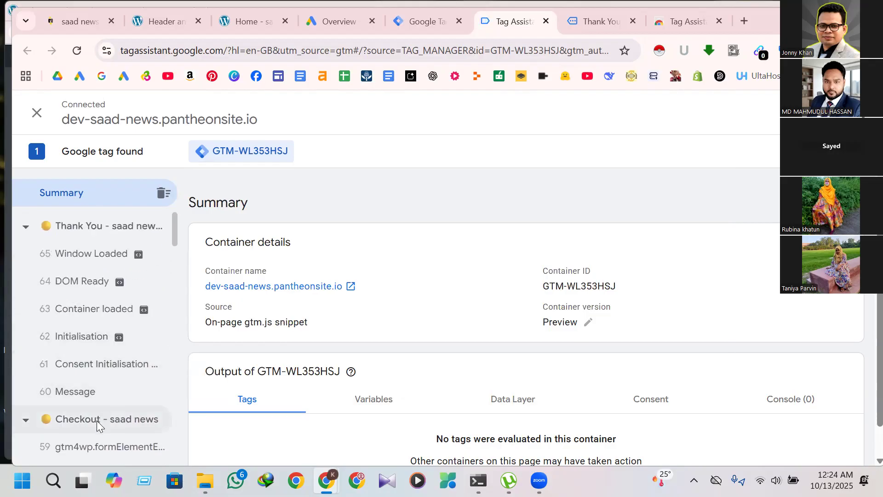
pyautogui.scroll(-3, 138, 419)
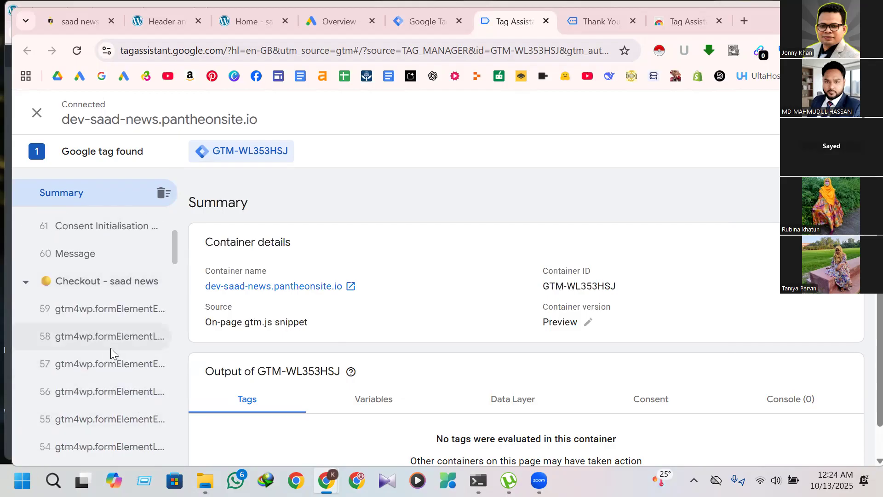
pyautogui.scroll(-3, 111, 368)
pyautogui.scroll(-5, 110, 375)
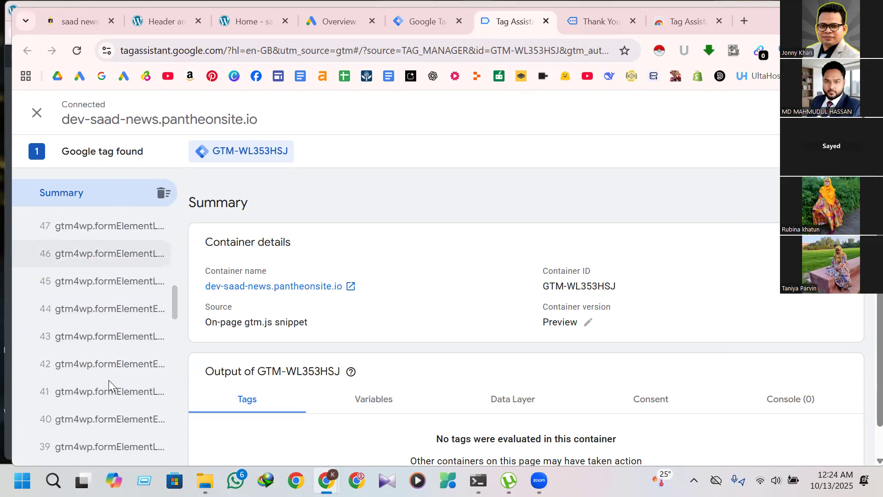
pyautogui.scroll(-4, 108, 382)
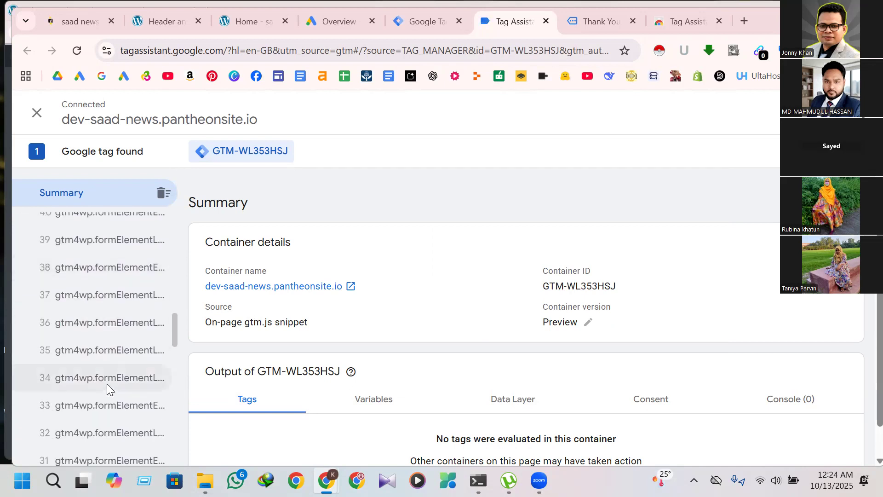
pyautogui.scroll(-7, 107, 384)
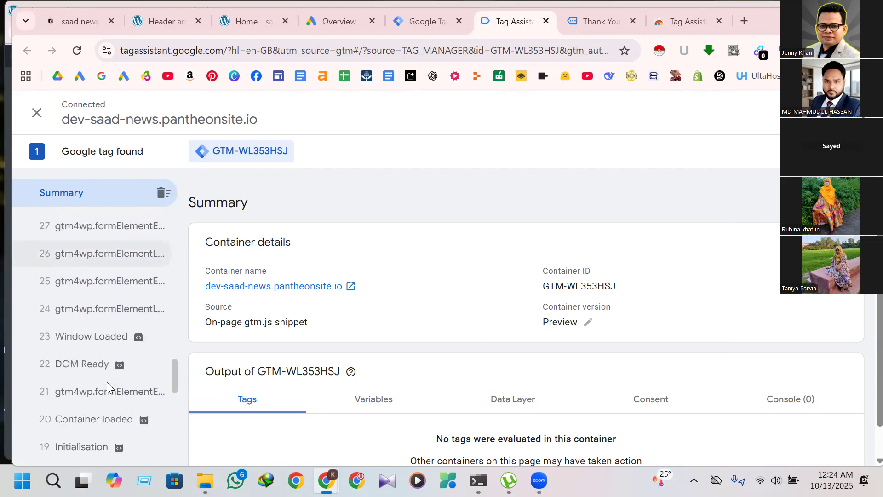
pyautogui.scroll(-6, 106, 381)
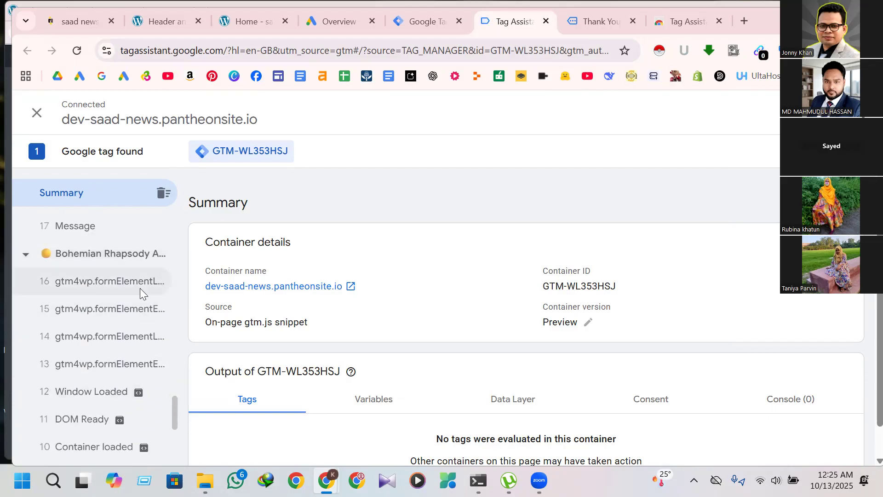
pyautogui.scroll(4, 138, 290)
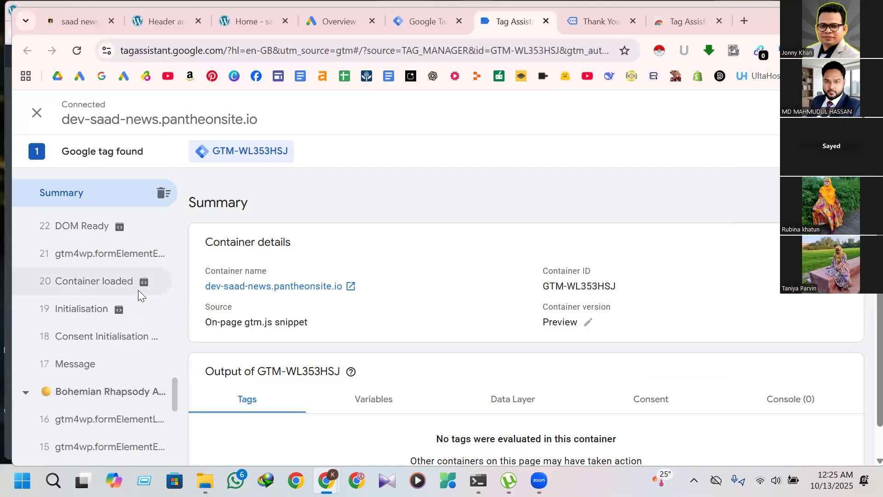
pyautogui.scroll(1, 125, 290)
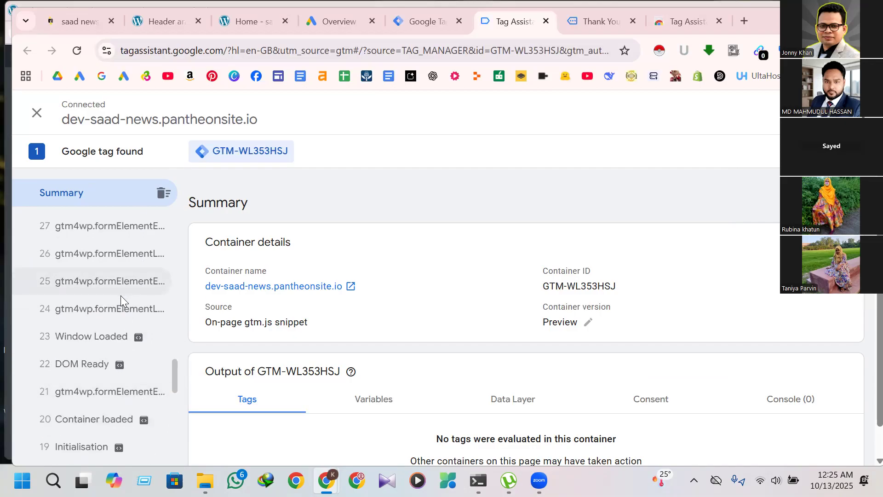
pyautogui.scroll(5, 120, 296)
pyautogui.scroll(3, 119, 296)
pyautogui.scroll(3, 120, 288)
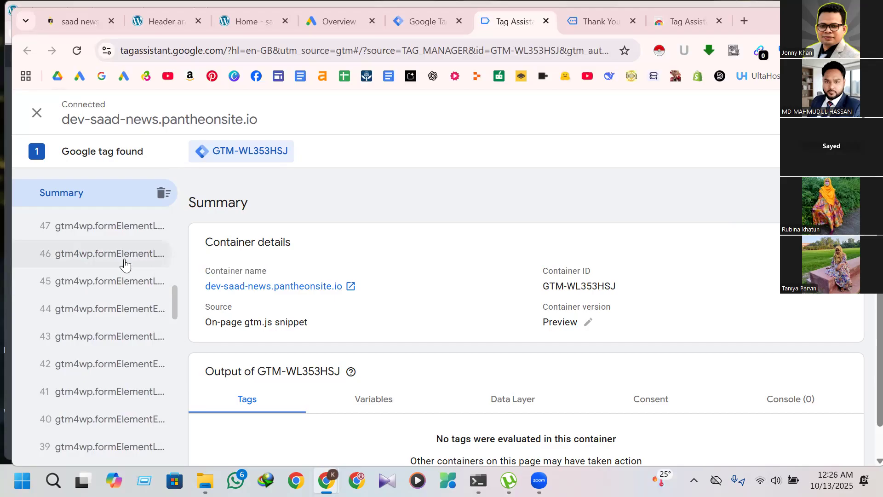
pyautogui.scroll(-3, 119, 271)
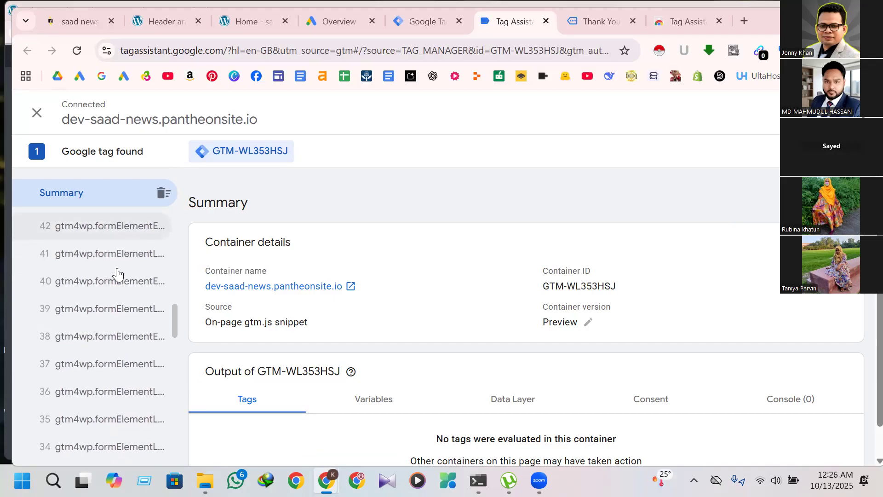
pyautogui.scroll(-15, 118, 272)
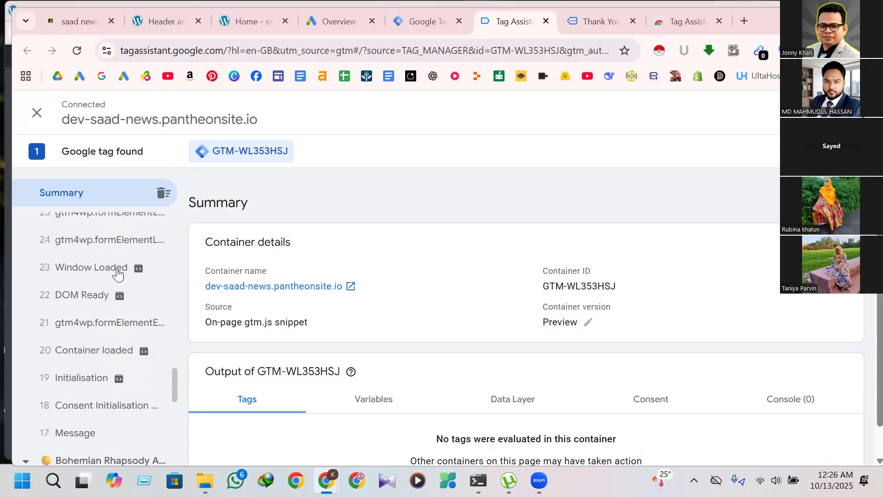
pyautogui.scroll(-5, 118, 273)
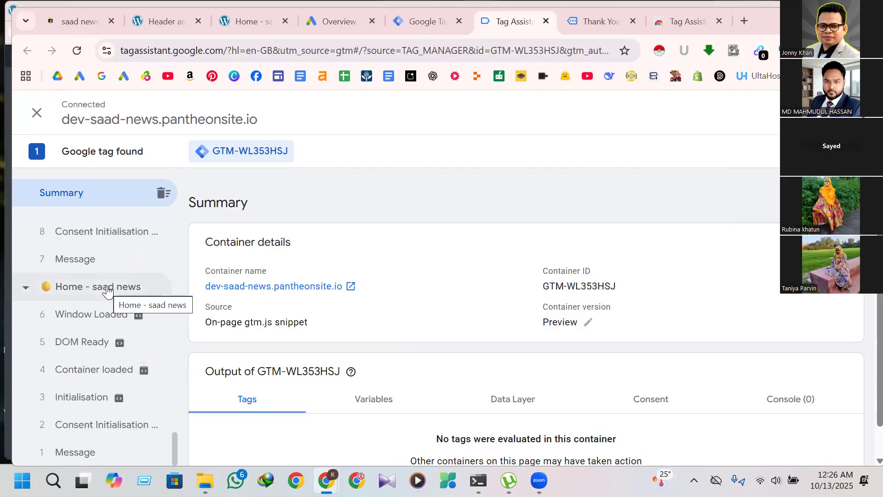
pyautogui.scroll(15, 106, 292)
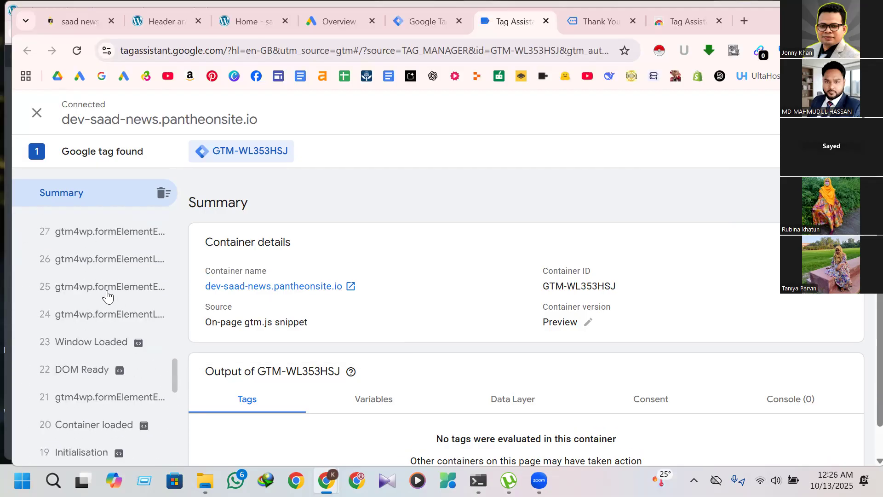
pyautogui.scroll(6, 114, 303)
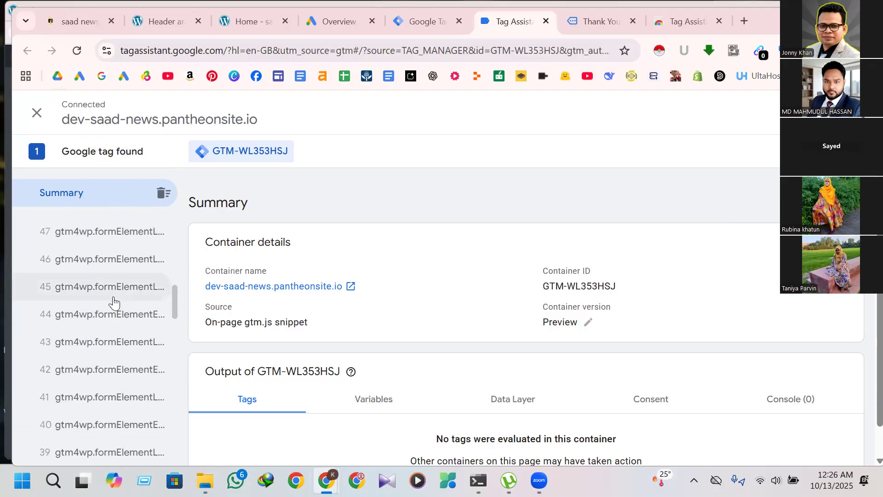
pyautogui.scroll(-7, 112, 361)
pyautogui.scroll(-9, 110, 364)
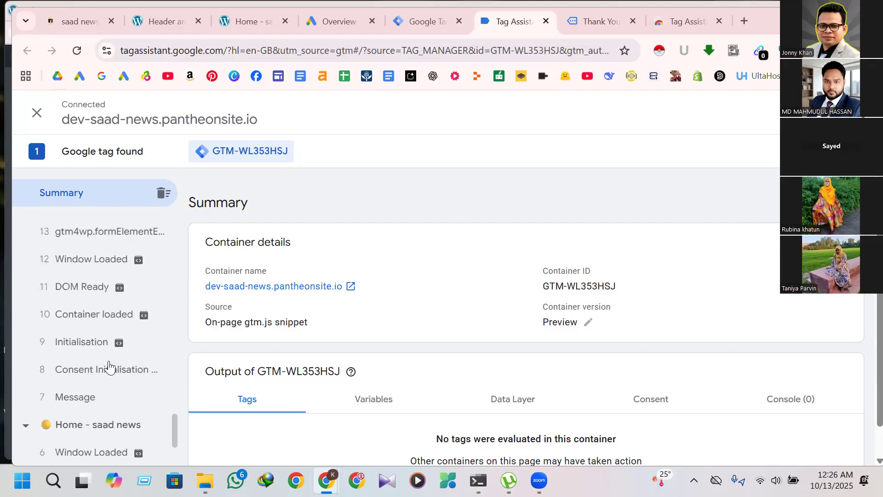
pyautogui.scroll(6, 101, 378)
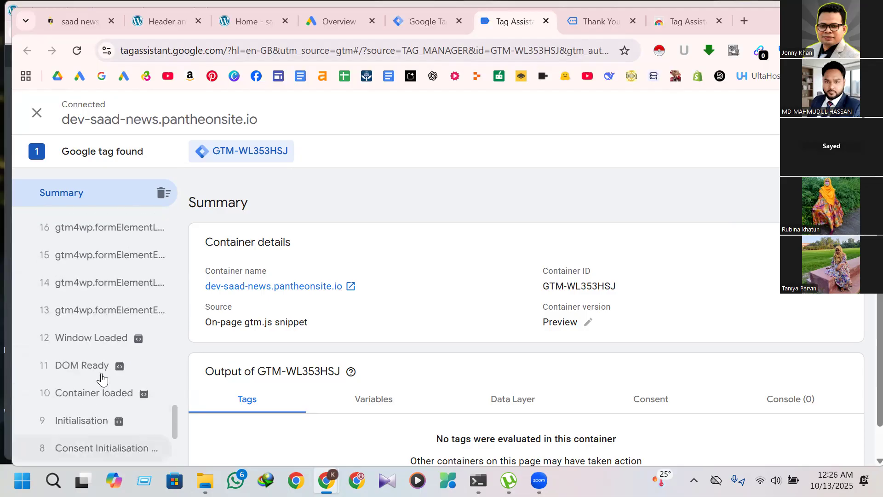
pyautogui.scroll(10, 102, 378)
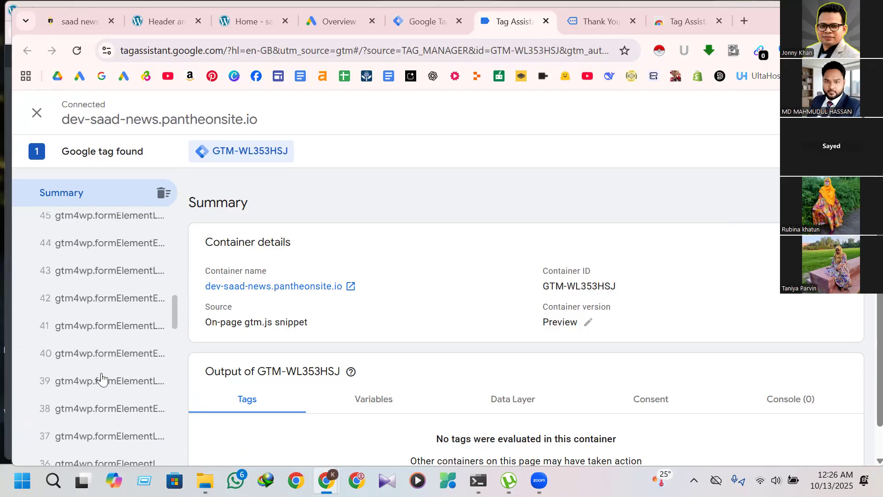
pyautogui.scroll(3, 104, 301)
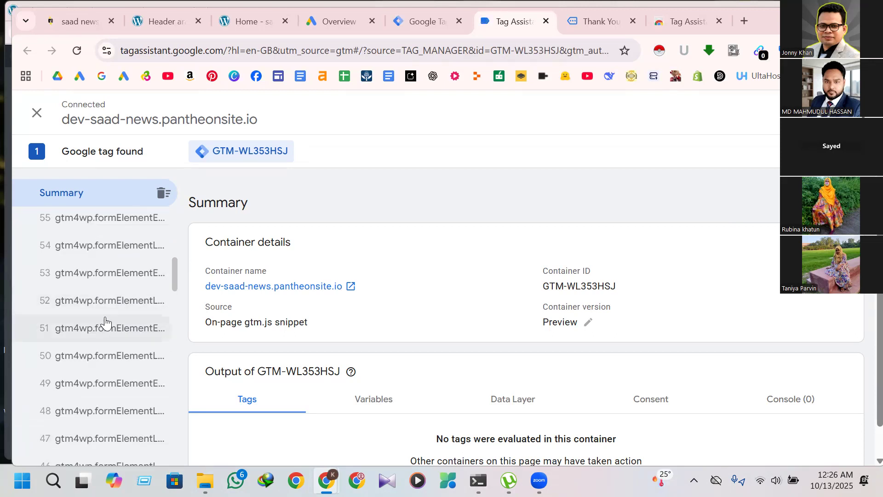
pyautogui.scroll(5, 105, 322)
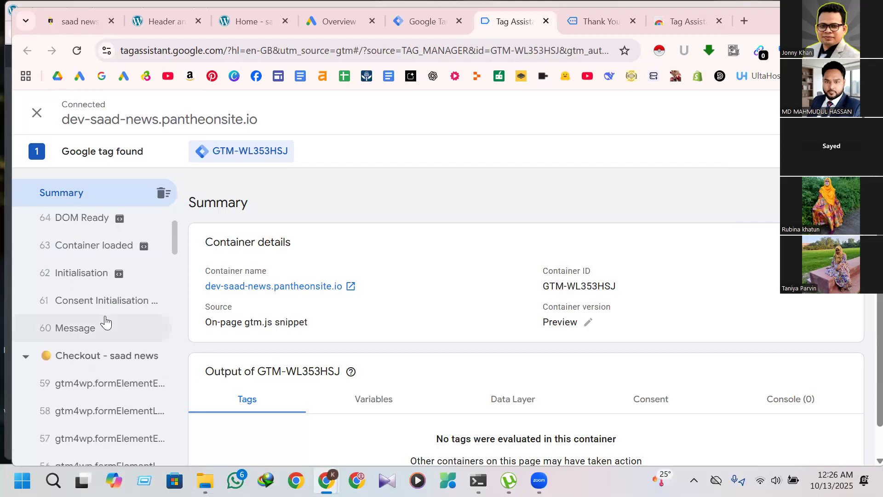
pyautogui.scroll(2, 106, 323)
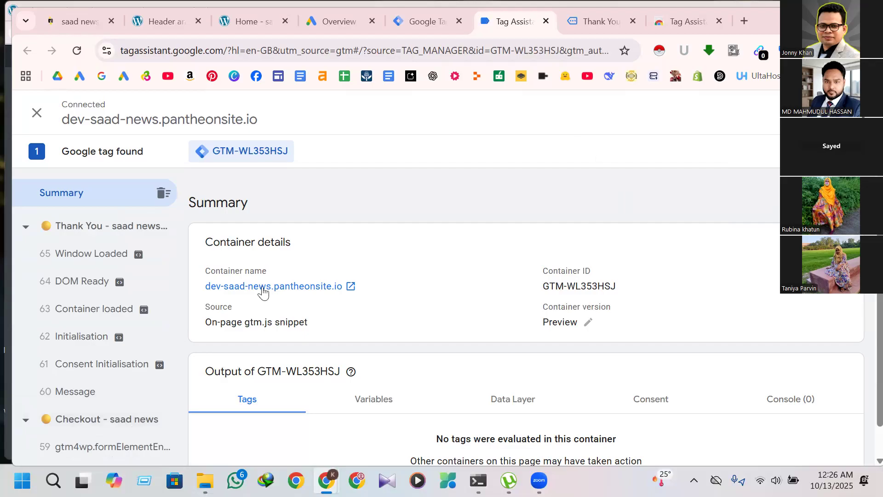
# Return to the Tag Manager workspace, view its Tags list, and start submitting changes
pyautogui.click(415, 21)
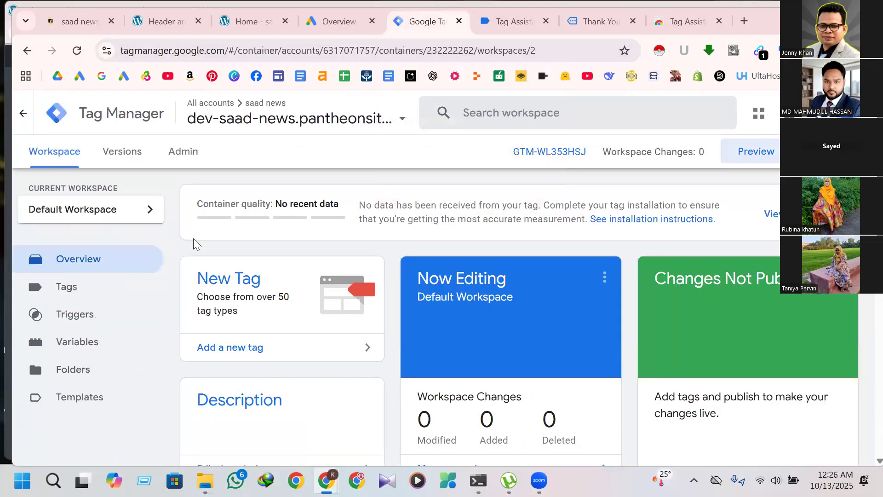
pyautogui.click(71, 290)
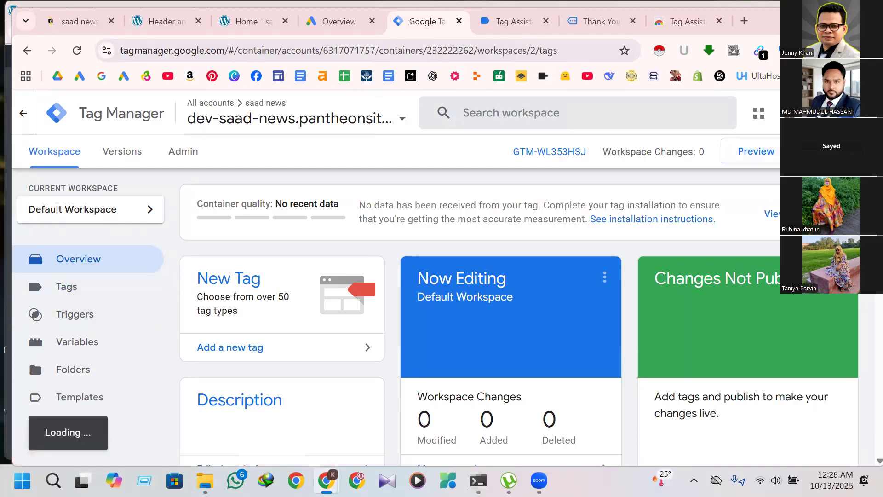
pyautogui.click(828, 151)
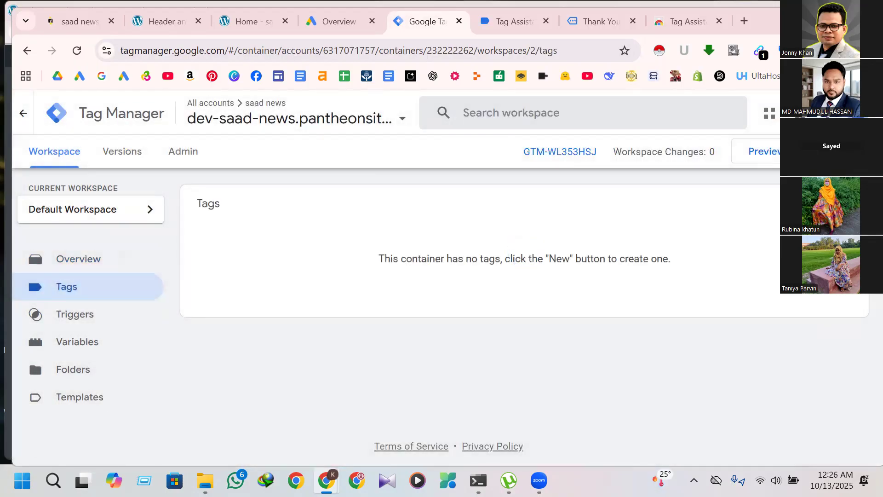
# Publish the container as Version 2, skipping the version name and description
pyautogui.click(835, 152)
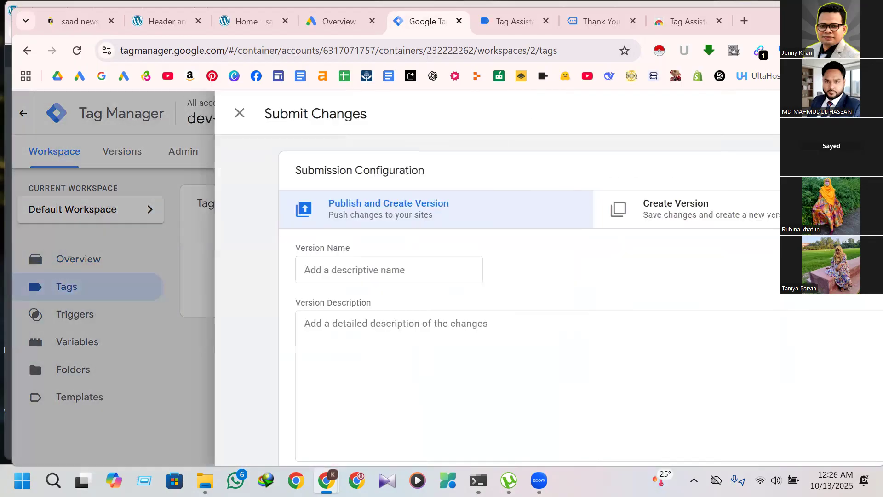
pyautogui.click(845, 113)
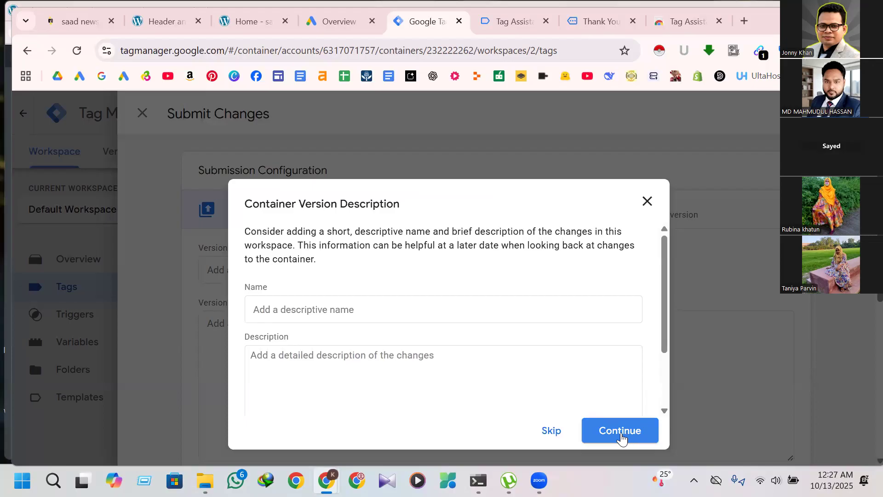
pyautogui.click(547, 431)
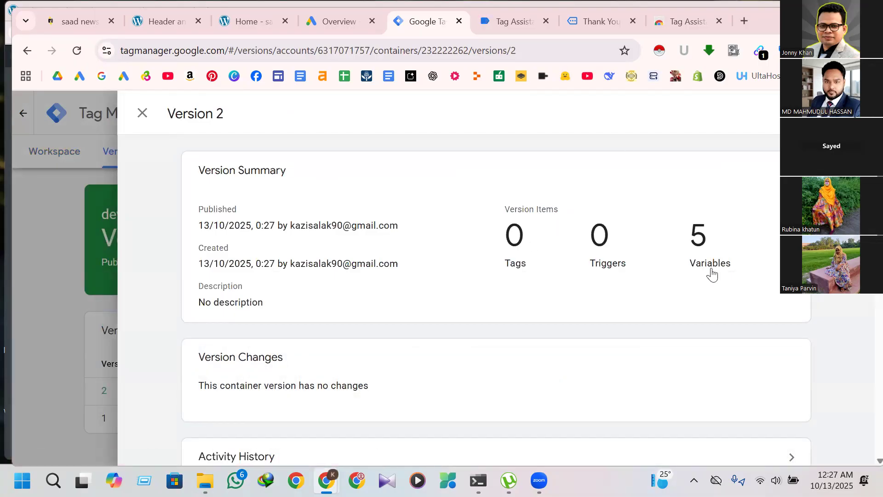
# Review the published Version 2 details, then close them
pyautogui.scroll(-5, 261, 266)
pyautogui.scroll(-6, 688, 284)
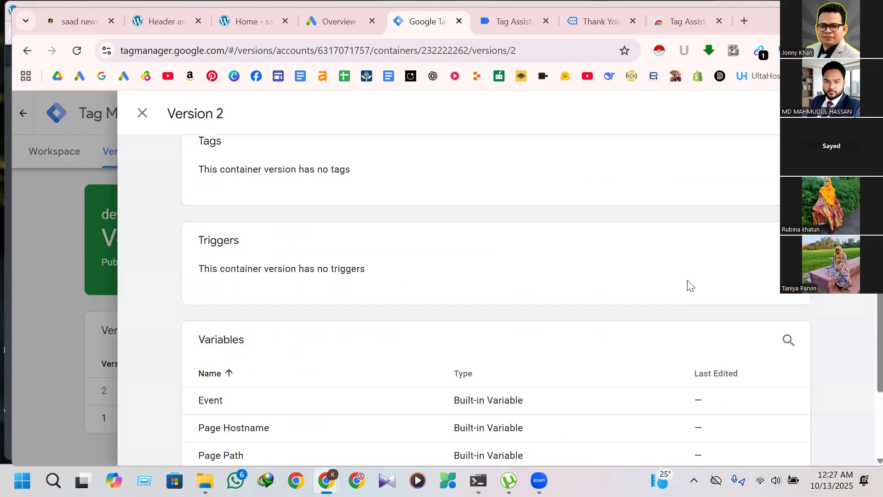
pyautogui.scroll(6, 410, 339)
pyautogui.scroll(5, 410, 339)
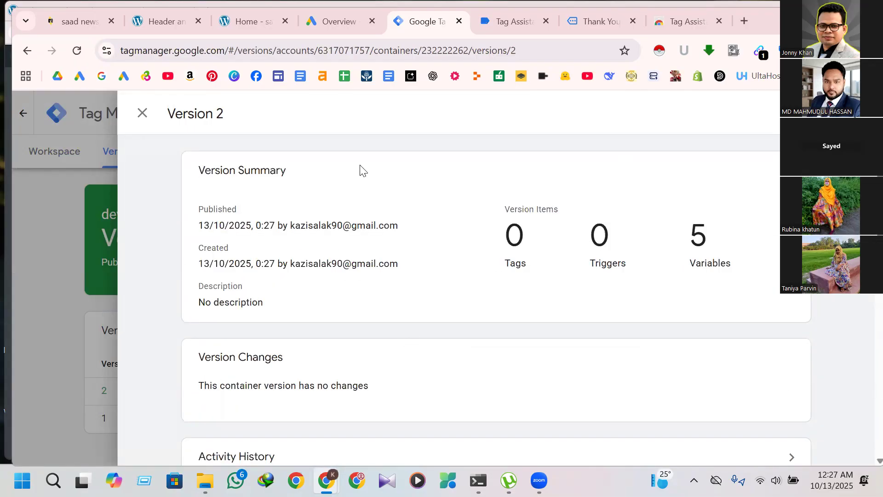
pyautogui.doubleClick(197, 118)
pyautogui.click(142, 112)
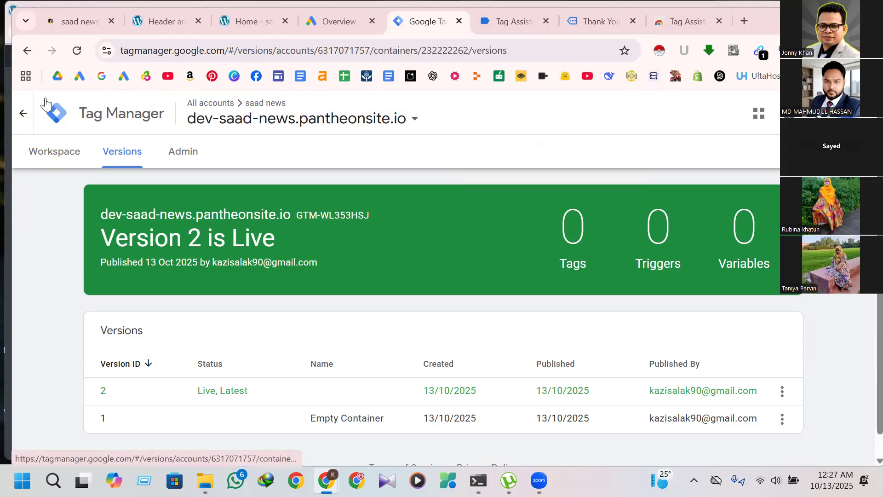
# Check the Tag Assistant summary, then go back to Tag Manager's All accounts home
pyautogui.click(487, 25)
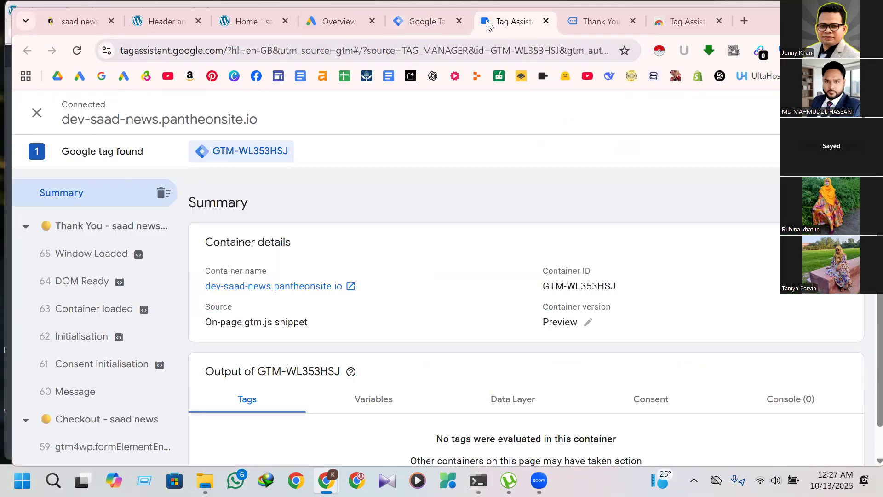
pyautogui.hotkey('ctrl', 'pageup')
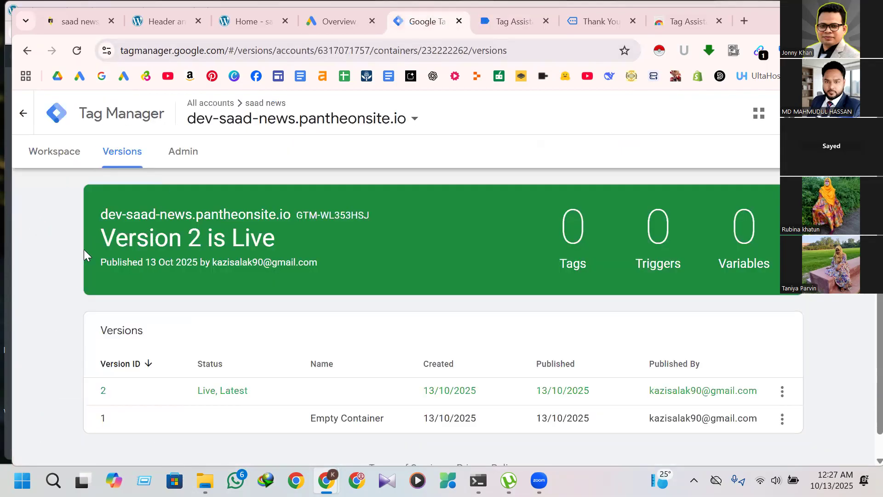
pyautogui.click(22, 115)
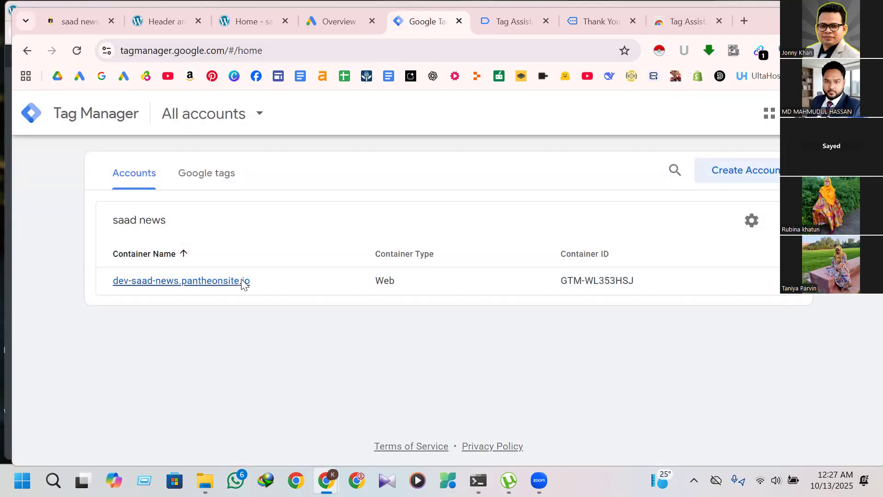
# Open the dev-saad-news.pantheonsite.io container, check its empty Tags and Triggers, and begin a new tag
pyautogui.click(793, 281)
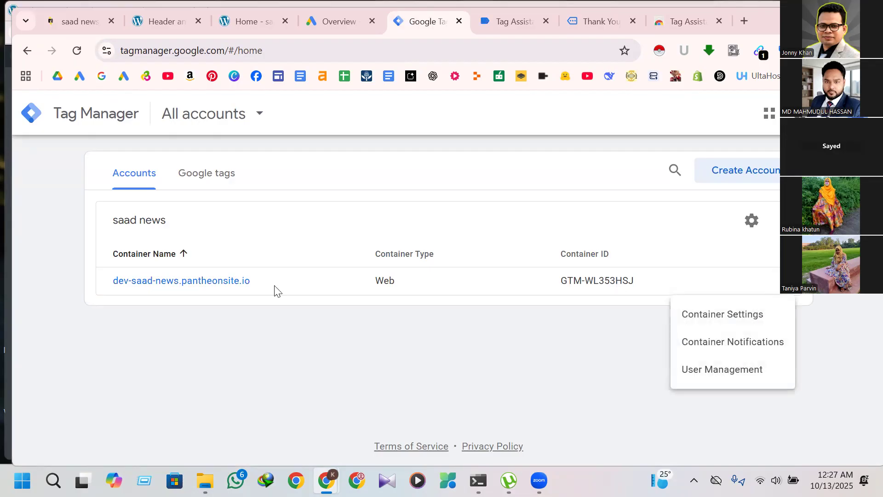
pyautogui.click(449, 279)
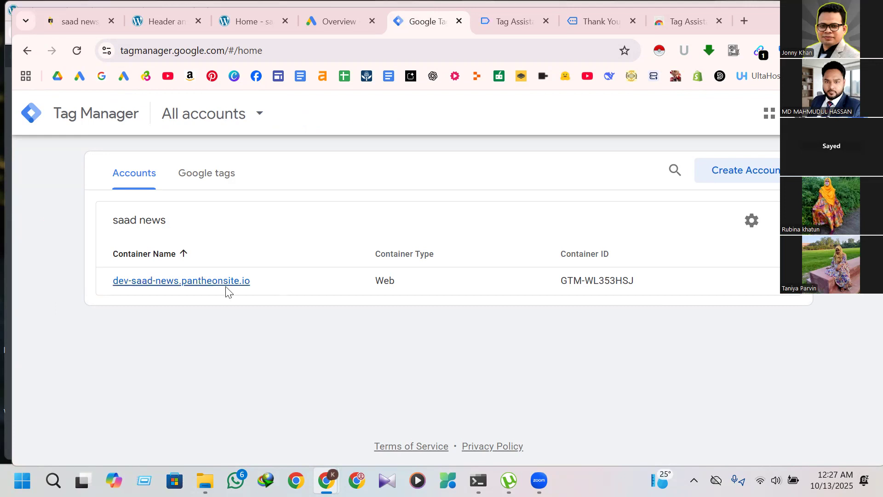
pyautogui.click(210, 282)
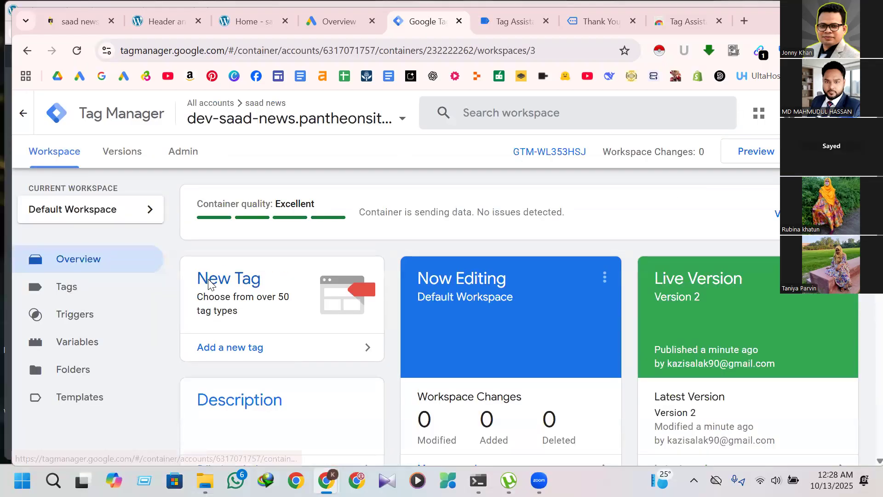
pyautogui.click(67, 290)
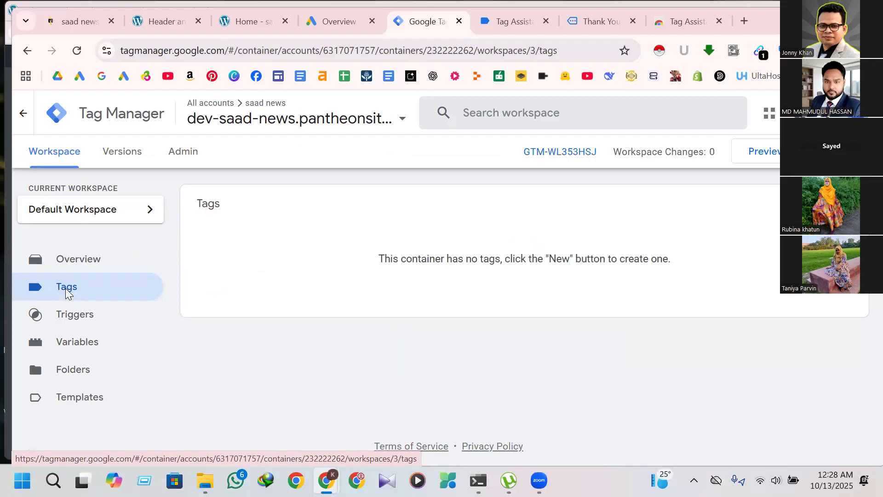
pyautogui.click(80, 319)
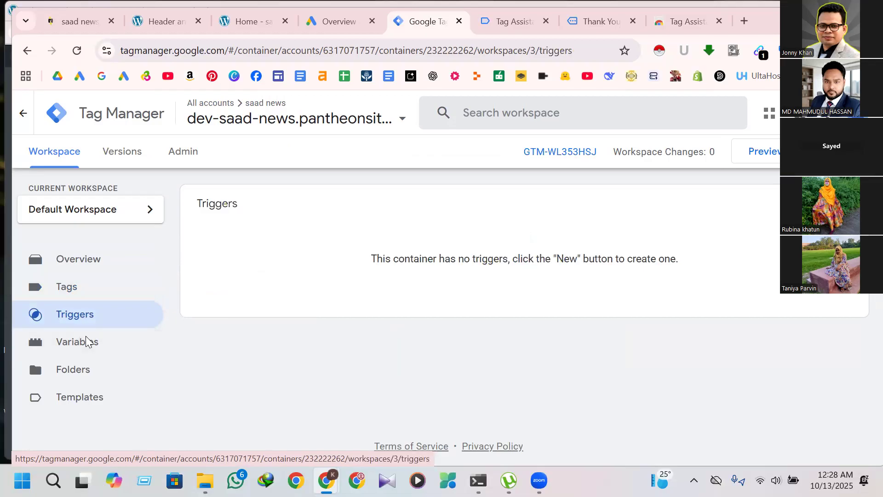
pyautogui.click(76, 290)
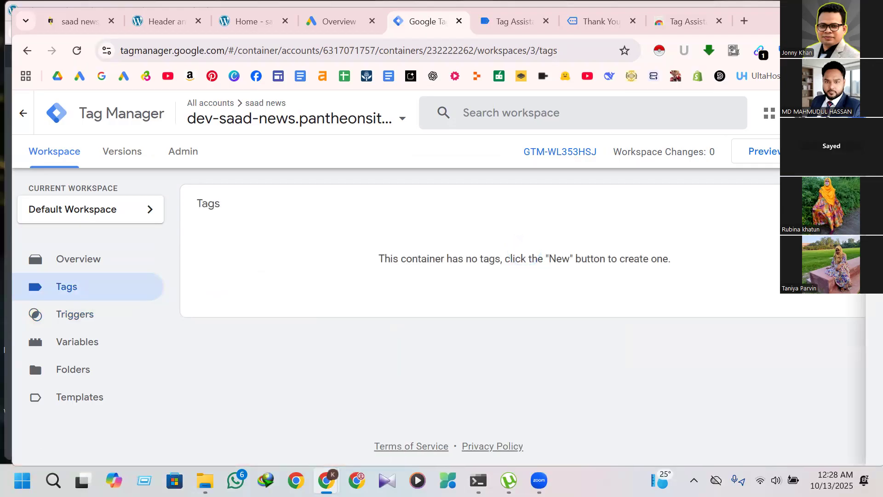
pyautogui.click(840, 204)
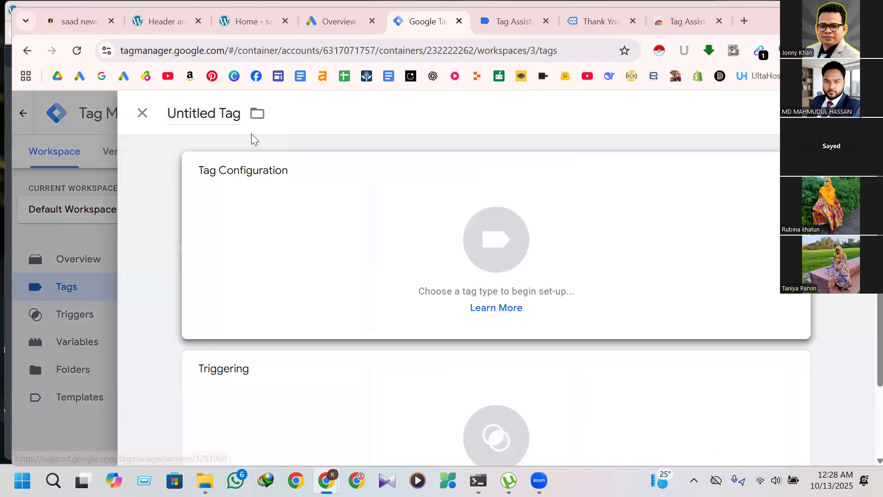
# Rename the new tag to 'G Tag'
pyautogui.click(215, 116)
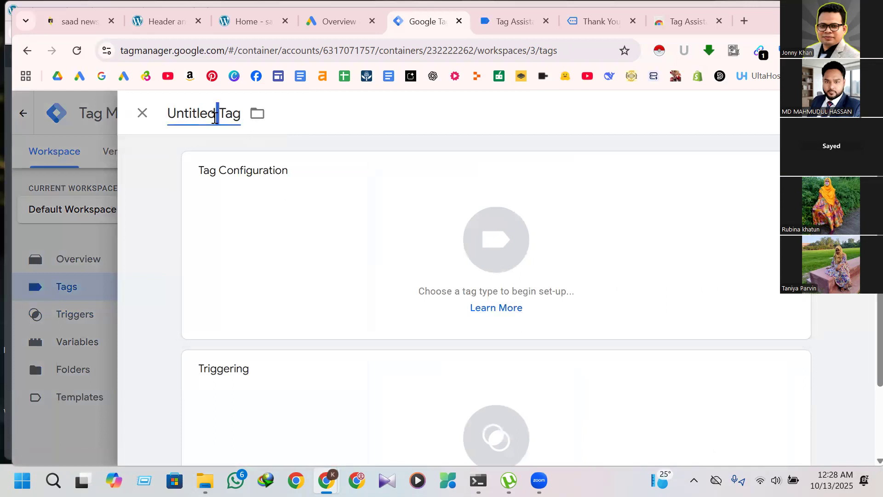
pyautogui.click(238, 114)
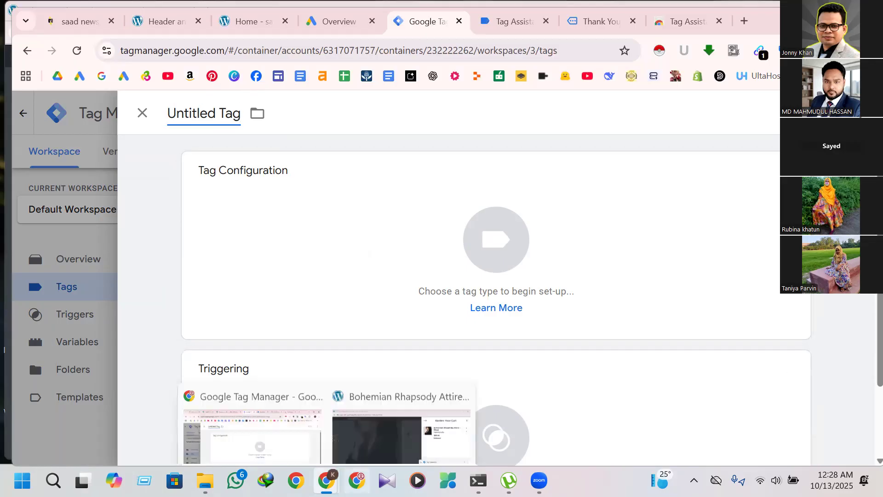
pyautogui.moveTo(327, 481)
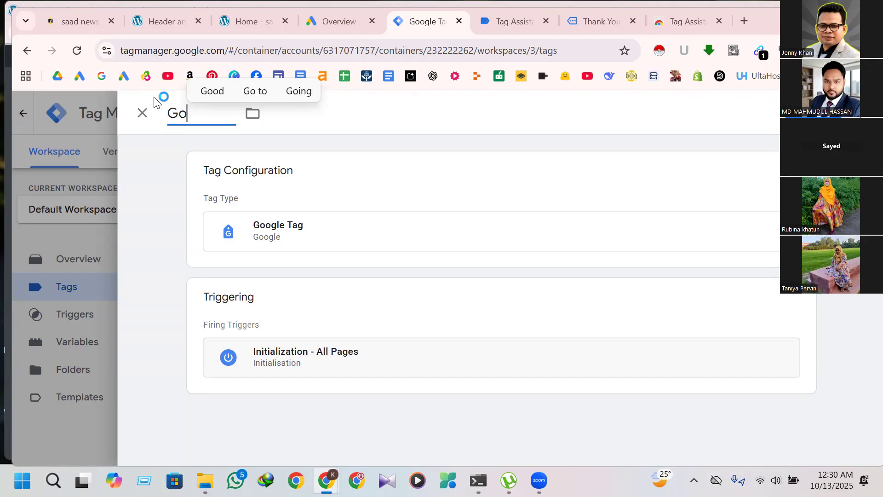
pyautogui.press('BackSpace')
pyautogui.press('BackSpace')
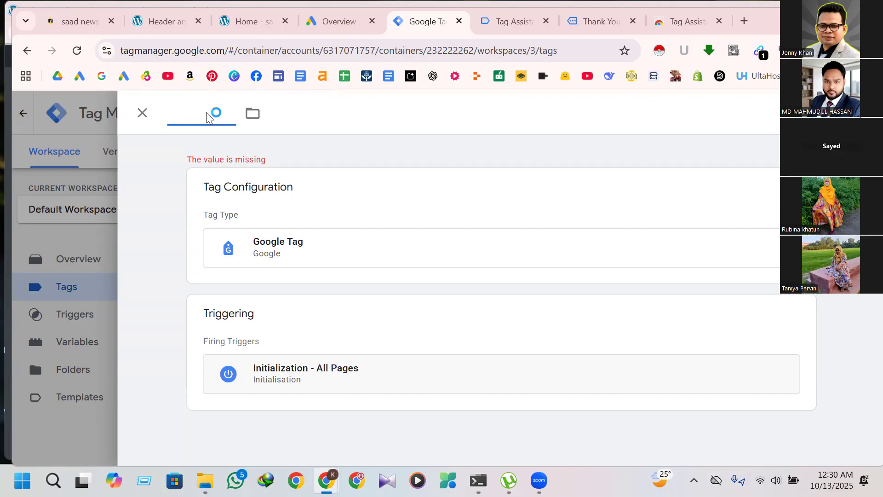
pyautogui.write('G')
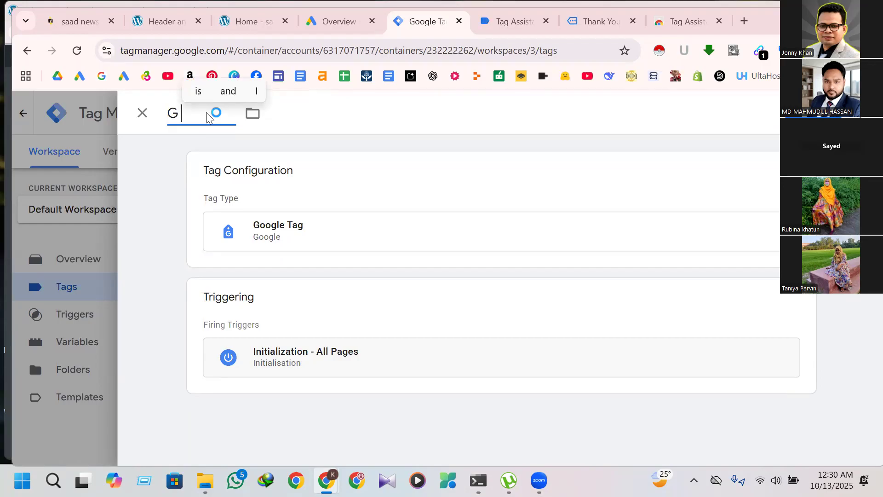
pyautogui.write(' Te')
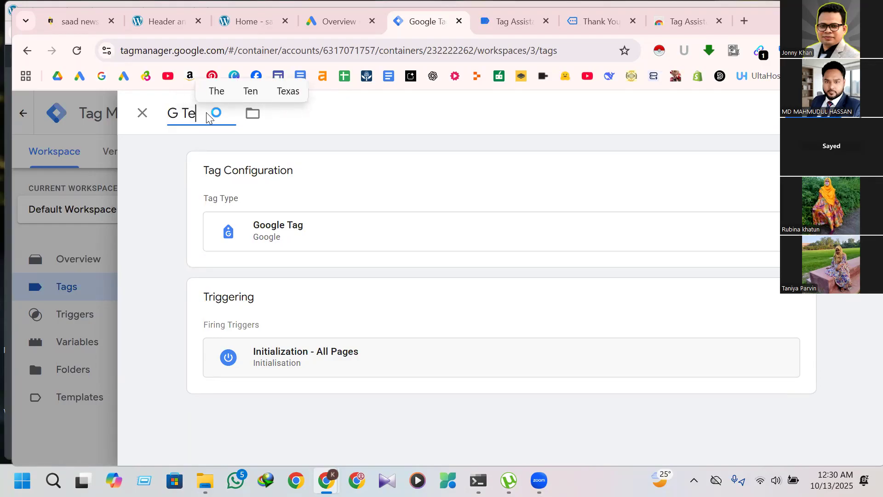
pyautogui.press('BackSpace')
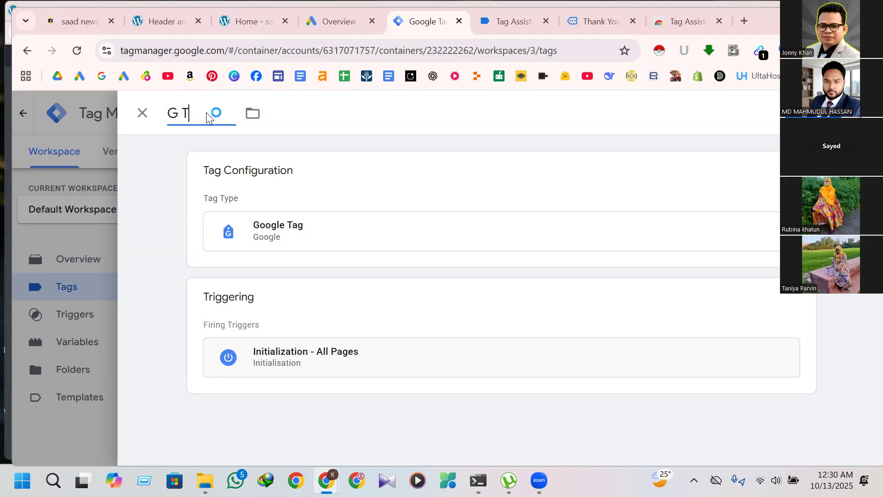
pyautogui.write('ag')
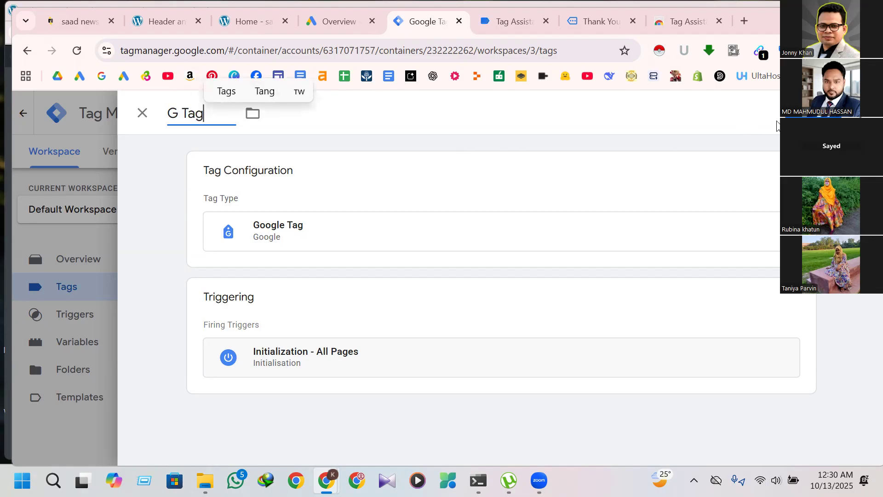
# Configure it as a Google Tag on Initialization - All Pages, then discard it unsaved
pyautogui.click(828, 113)
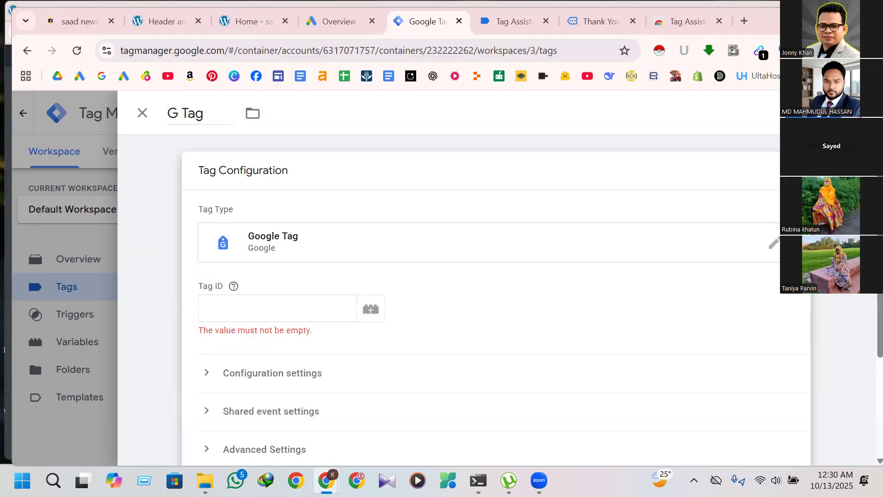
pyautogui.scroll(-1, 448, 258)
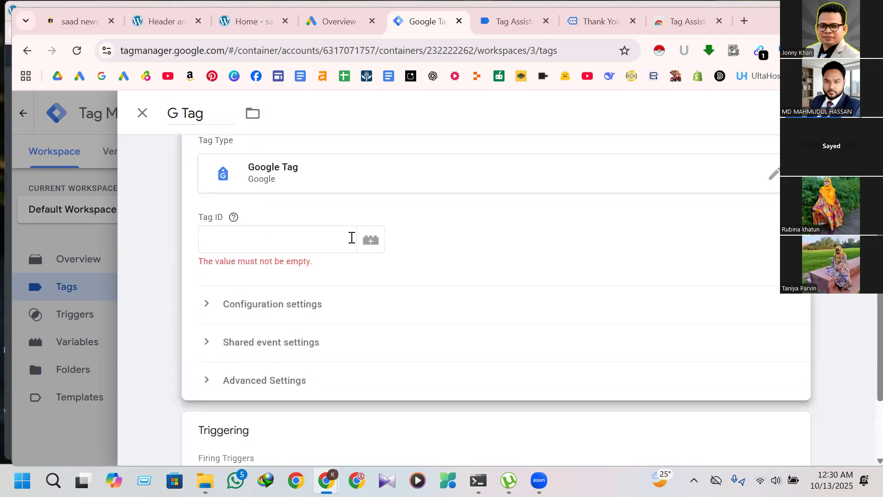
pyautogui.scroll(1, 303, 207)
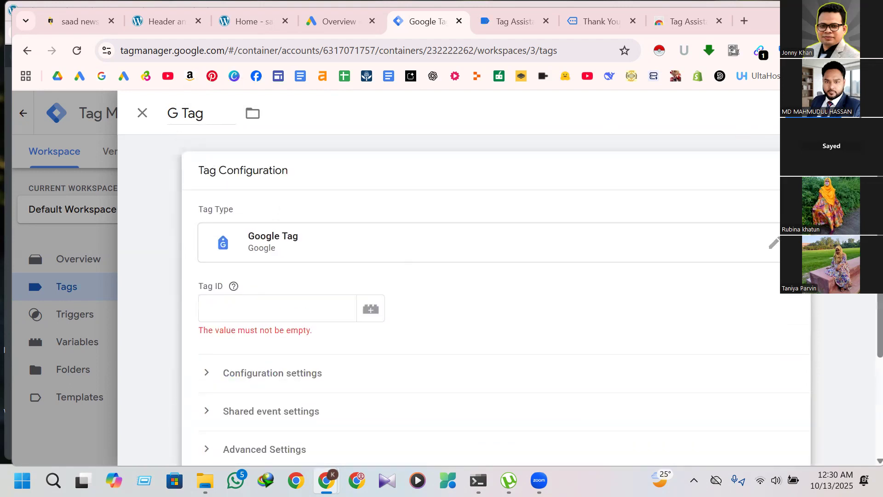
pyautogui.click(824, 113)
pyautogui.scroll(-2, 284, 276)
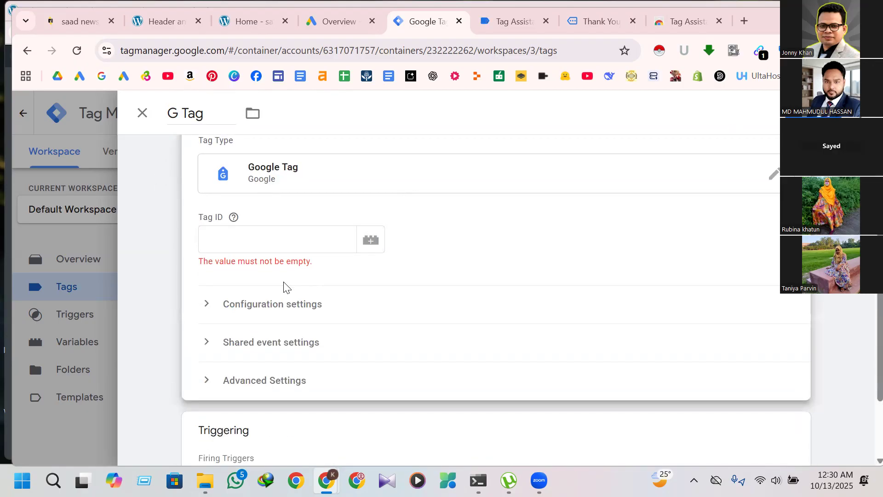
pyautogui.scroll(-2, 283, 290)
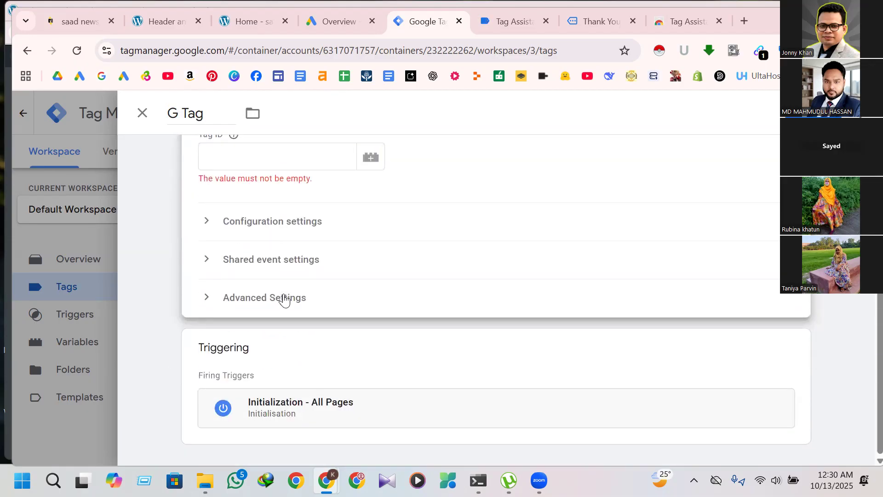
pyautogui.scroll(3, 284, 299)
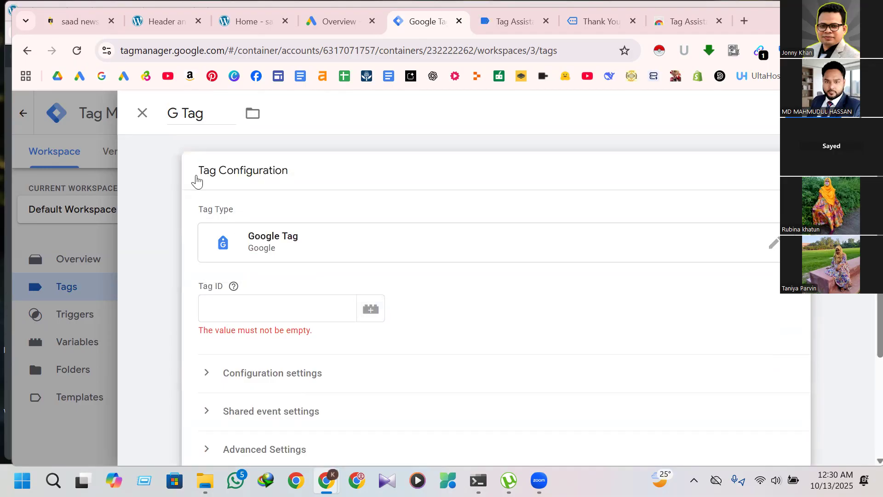
pyautogui.click(142, 113)
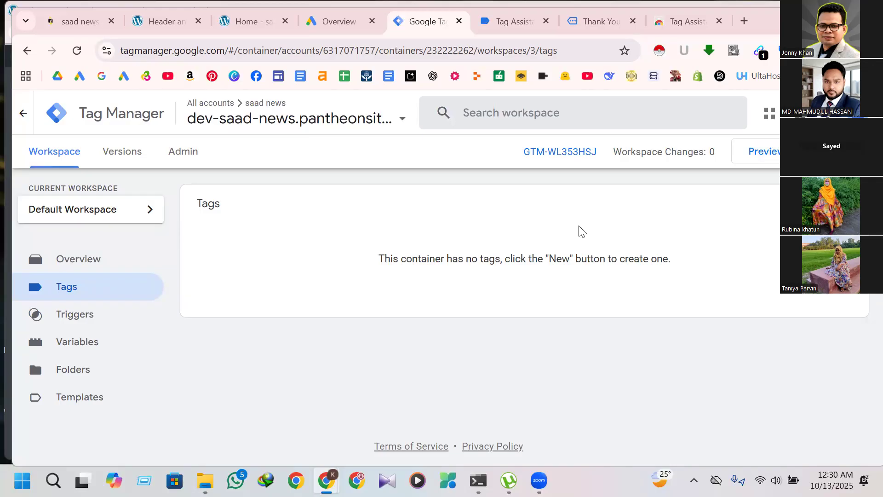
# Open another new Untitled Tag editor from the Tags list
pyautogui.click(838, 203)
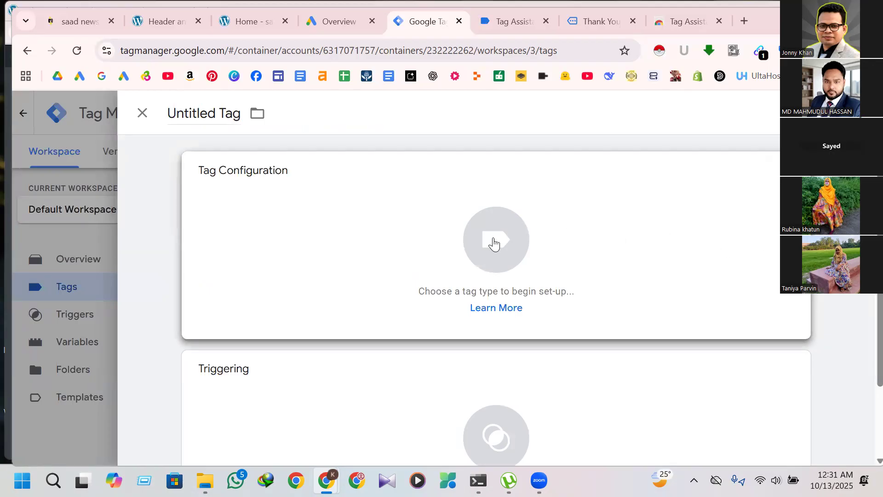
pyautogui.scroll(-2, 495, 249)
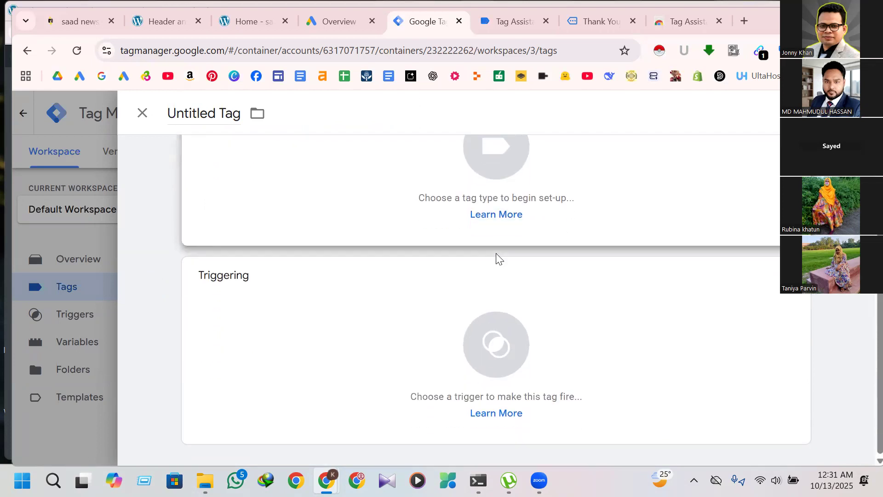
pyautogui.scroll(2, 499, 256)
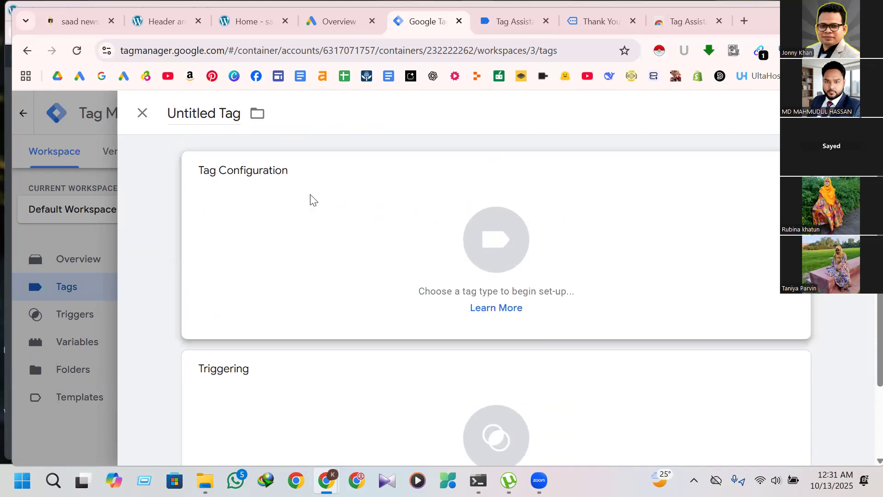